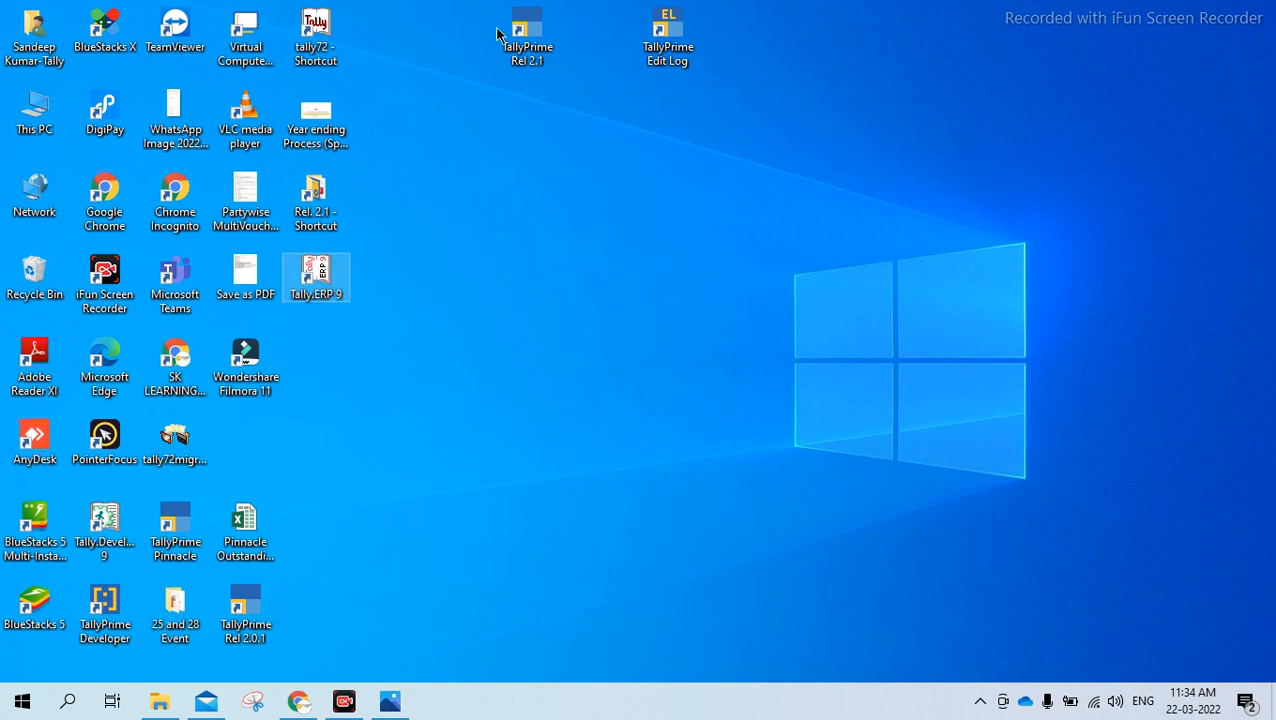
# Move the TallyPrime Rel 2.1 and TallyPrime Edit Log shortcuts apart onto the empty area of the desktop
pyautogui.moveTo(527, 40); pyautogui.dragTo(597, 288)
pyautogui.moveTo(678, 58); pyautogui.dragTo(944, 200)
pyautogui.moveTo(624, 283); pyautogui.dragTo(695, 198)
pyautogui.click(952, 189)
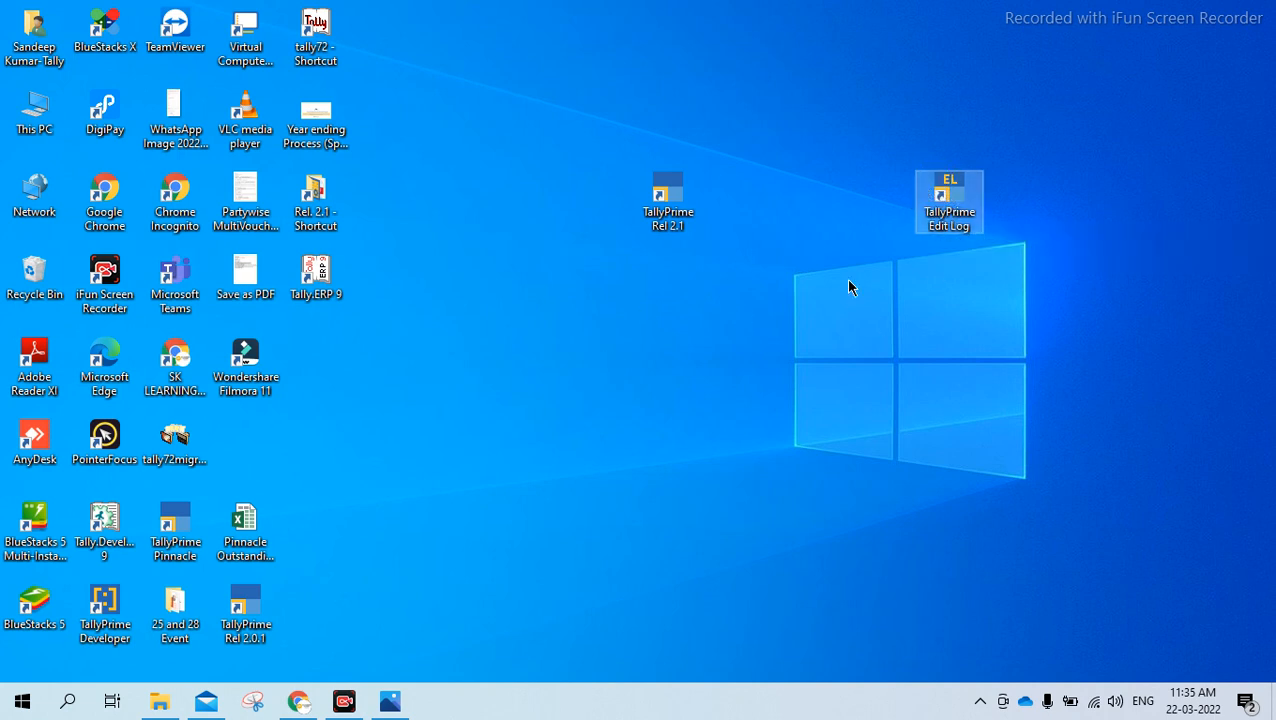
# Open the file location of the TallyPrime Edit Log shortcut and run the Setup application there
pyautogui.doubleClick(946, 200)
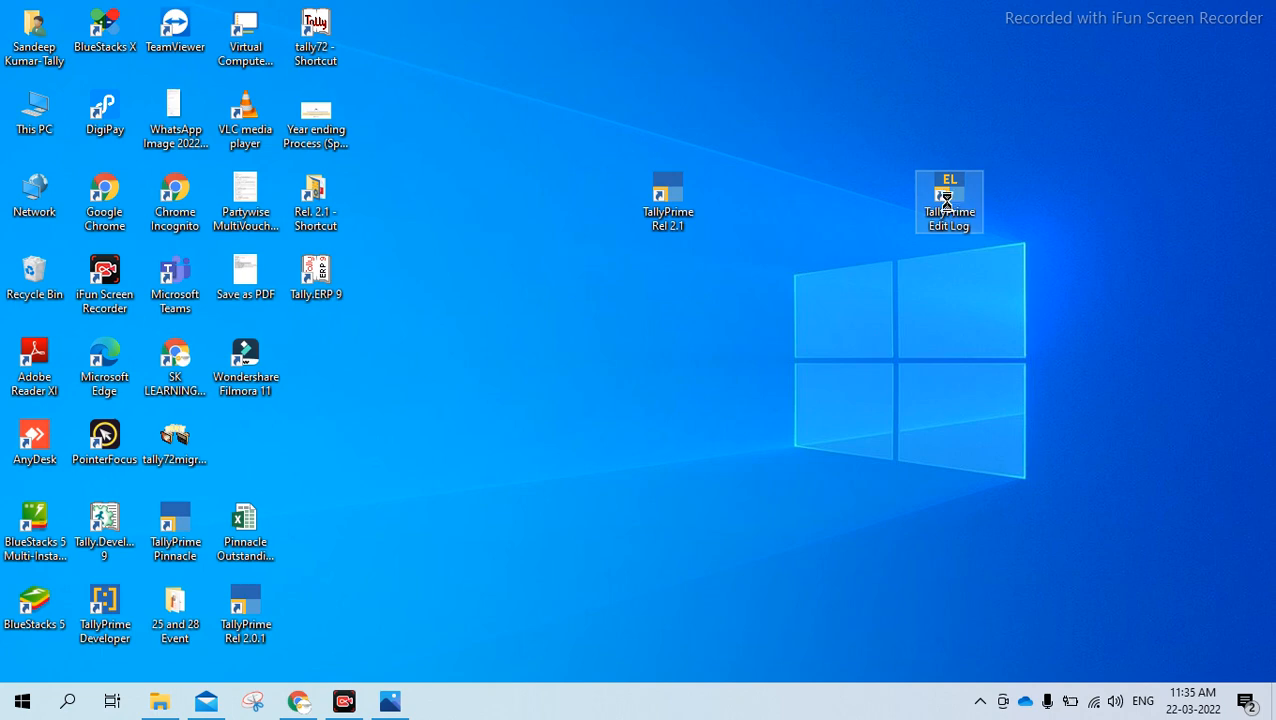
pyautogui.rightClick(946, 200)
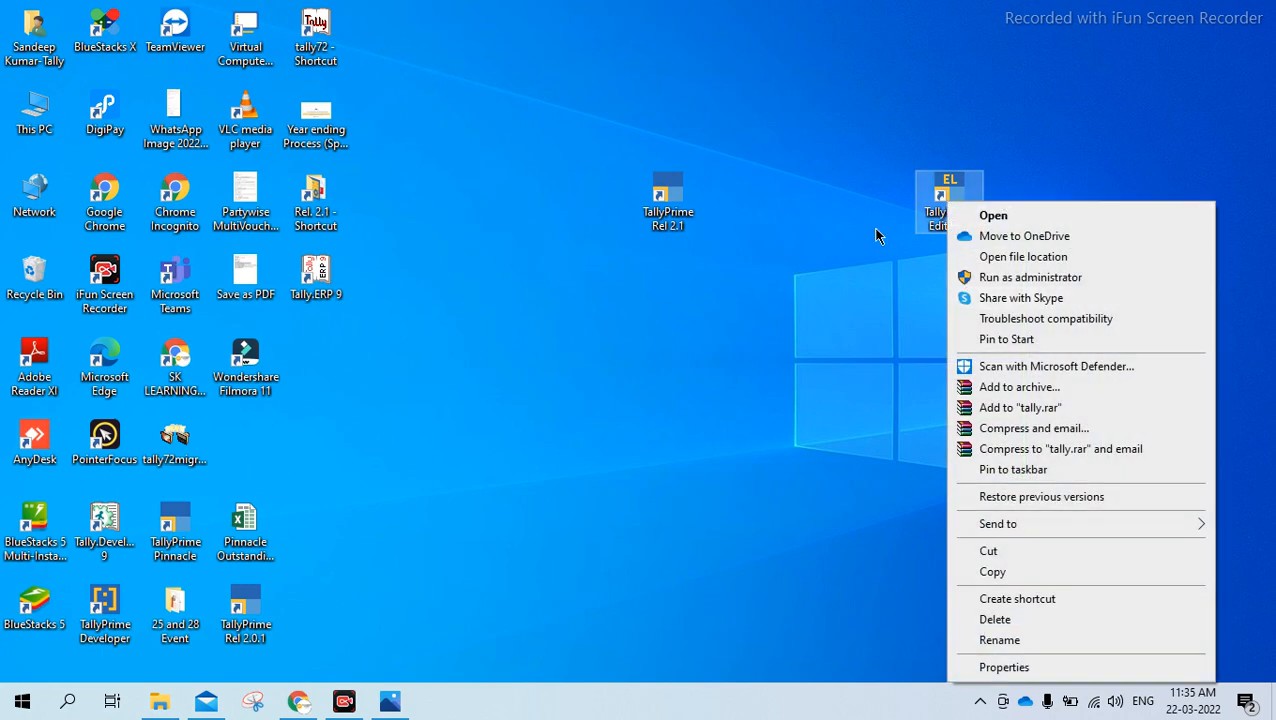
pyautogui.click(1016, 256)
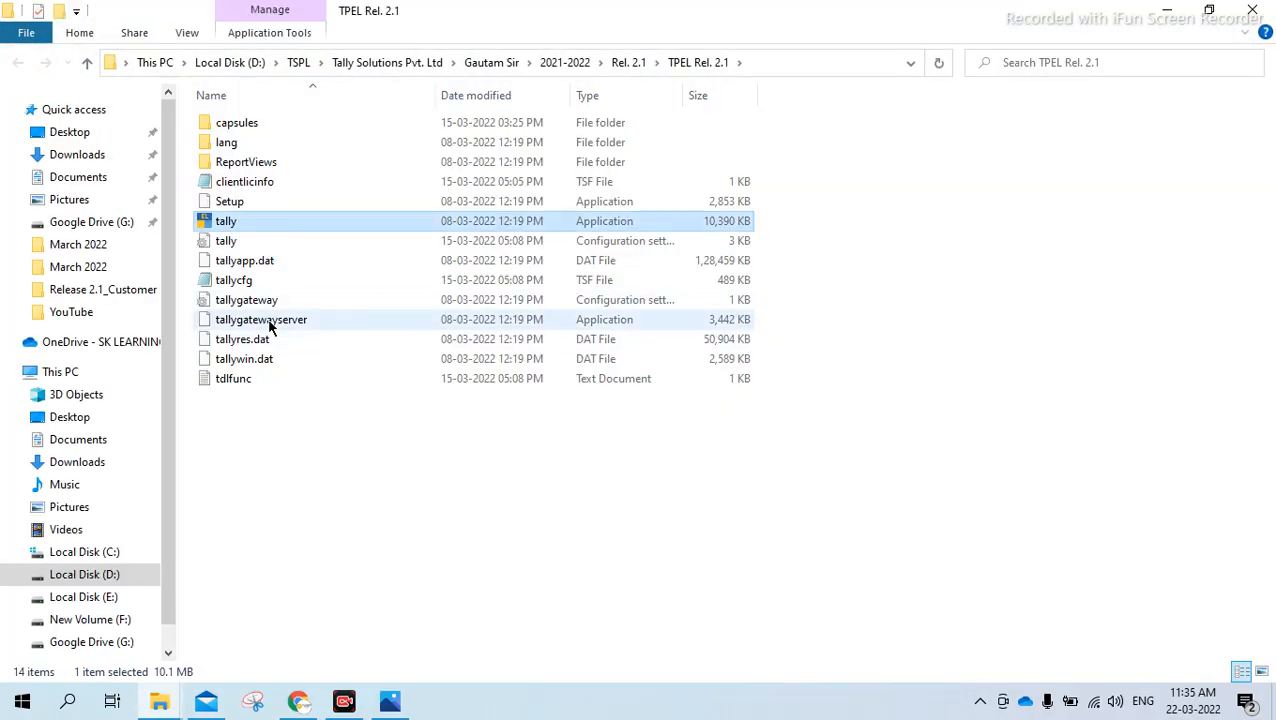
pyautogui.doubleClick(250, 205)
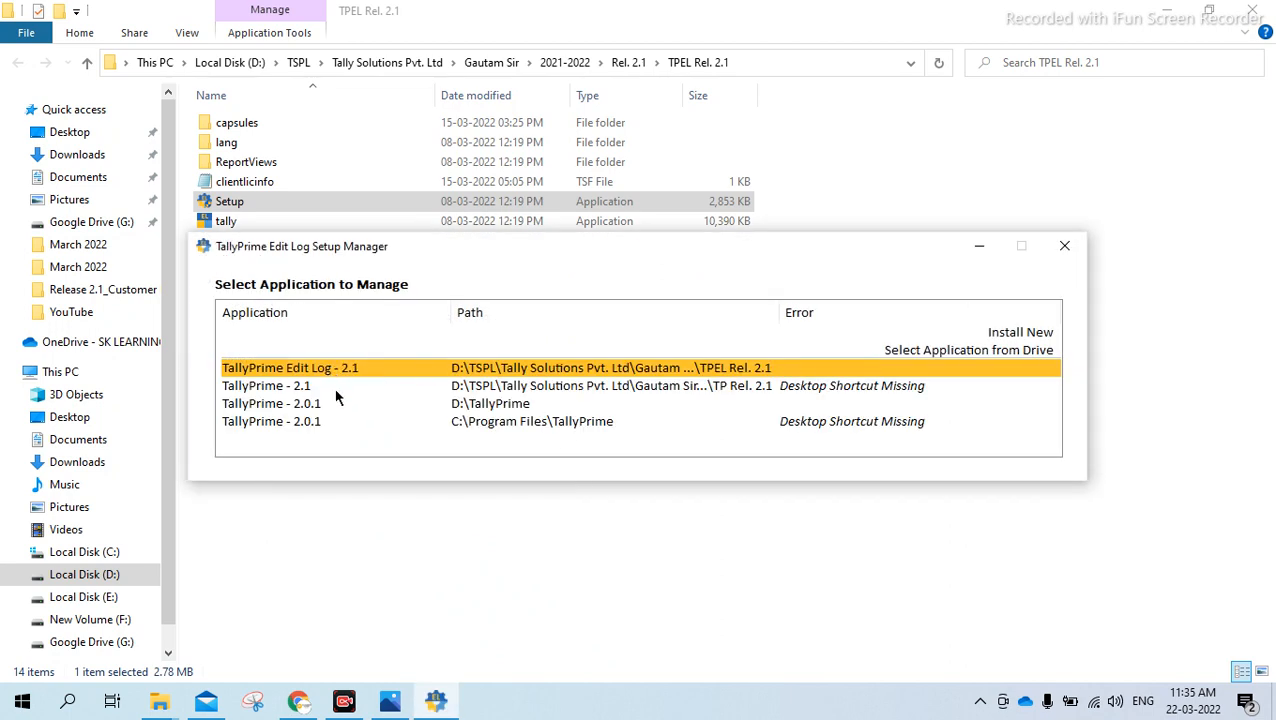
# Look through the installed applications and select TallyPrime Edit Log - 2.1 as the one to manage
pyautogui.press('Down')
pyautogui.press('Down')
pyautogui.press('Down')
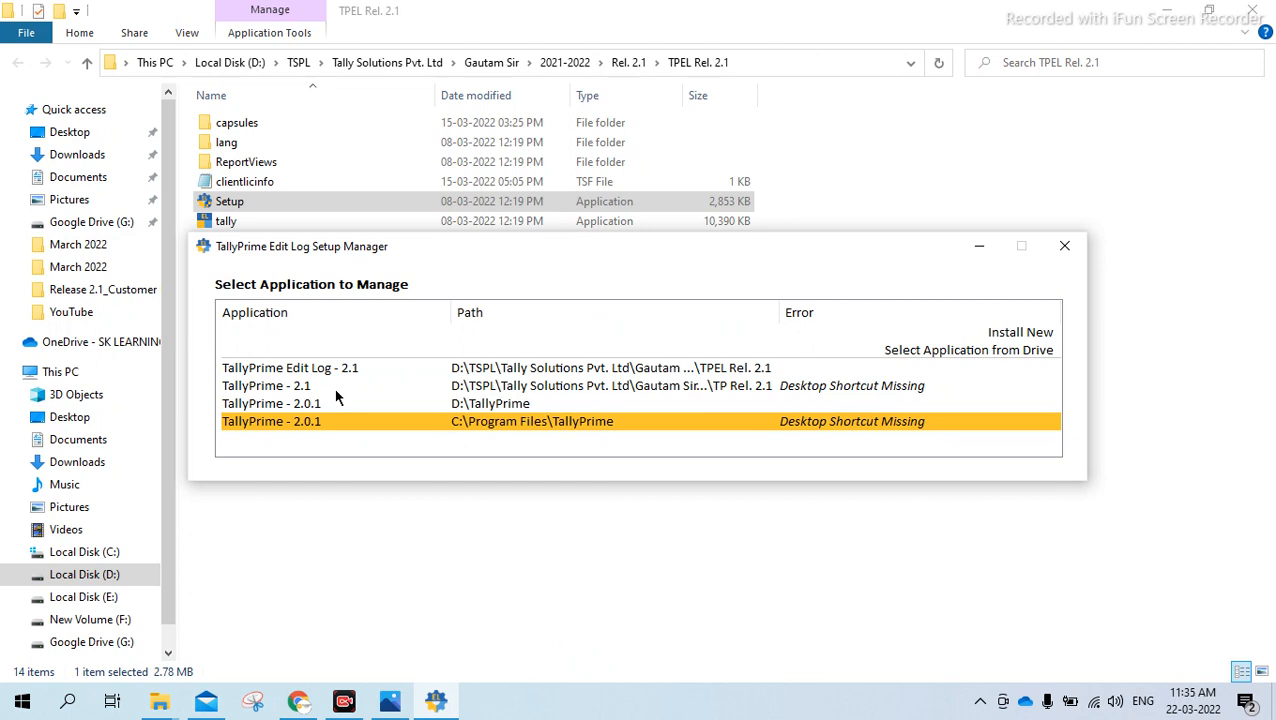
pyautogui.press('Up')
pyautogui.press('Up')
pyautogui.press('Up')
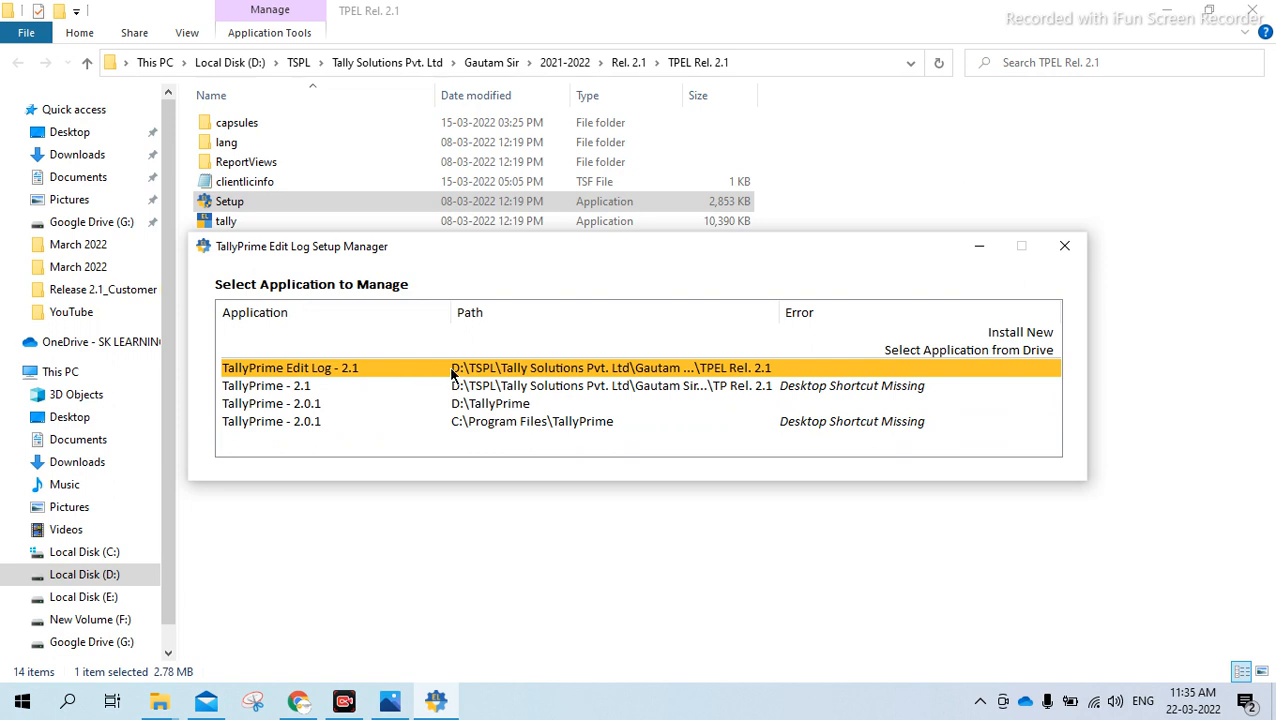
pyautogui.click(730, 370)
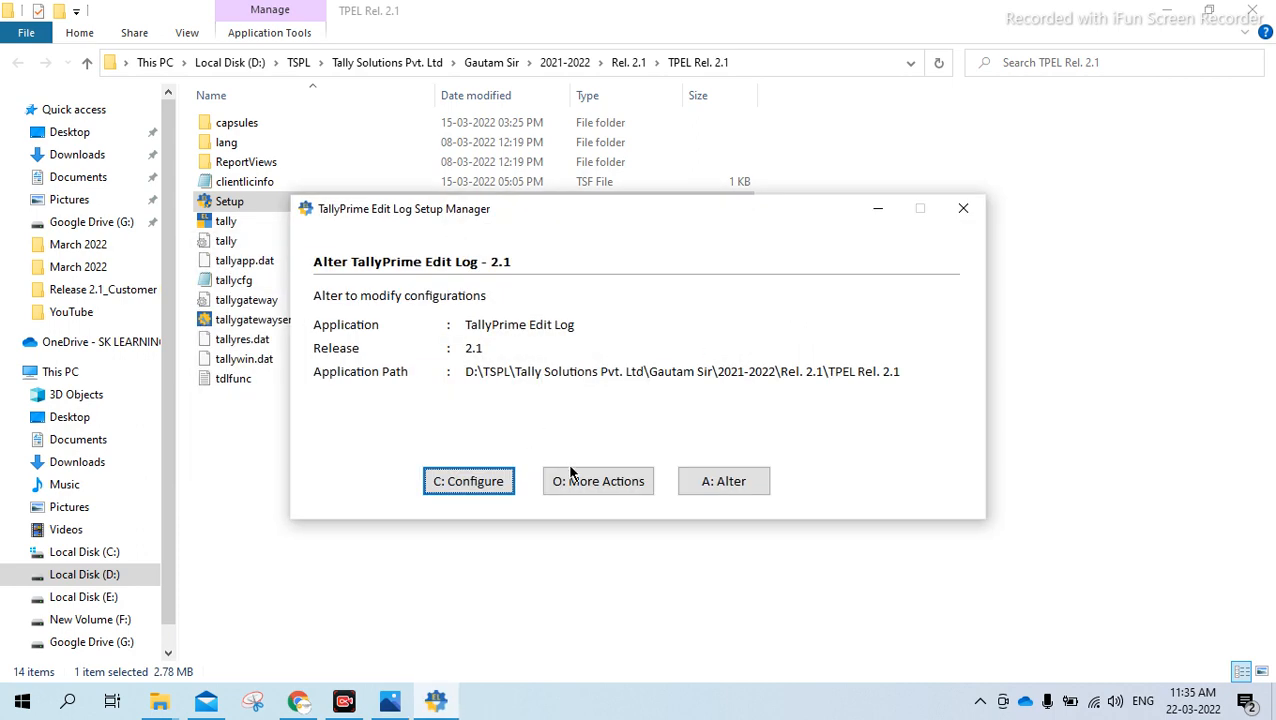
# Review the expanded configuration list for TallyPrime Edit Log, including the advanced options, and close it
pyautogui.click(505, 484)
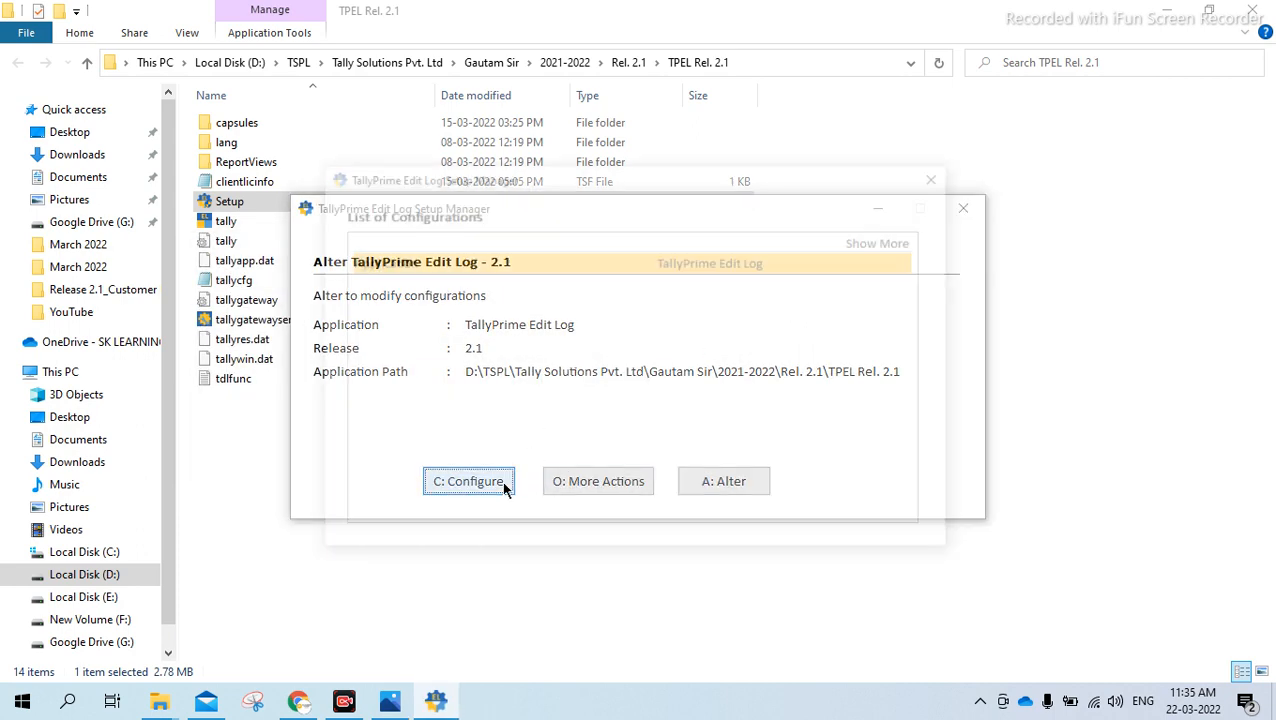
pyautogui.click(848, 241)
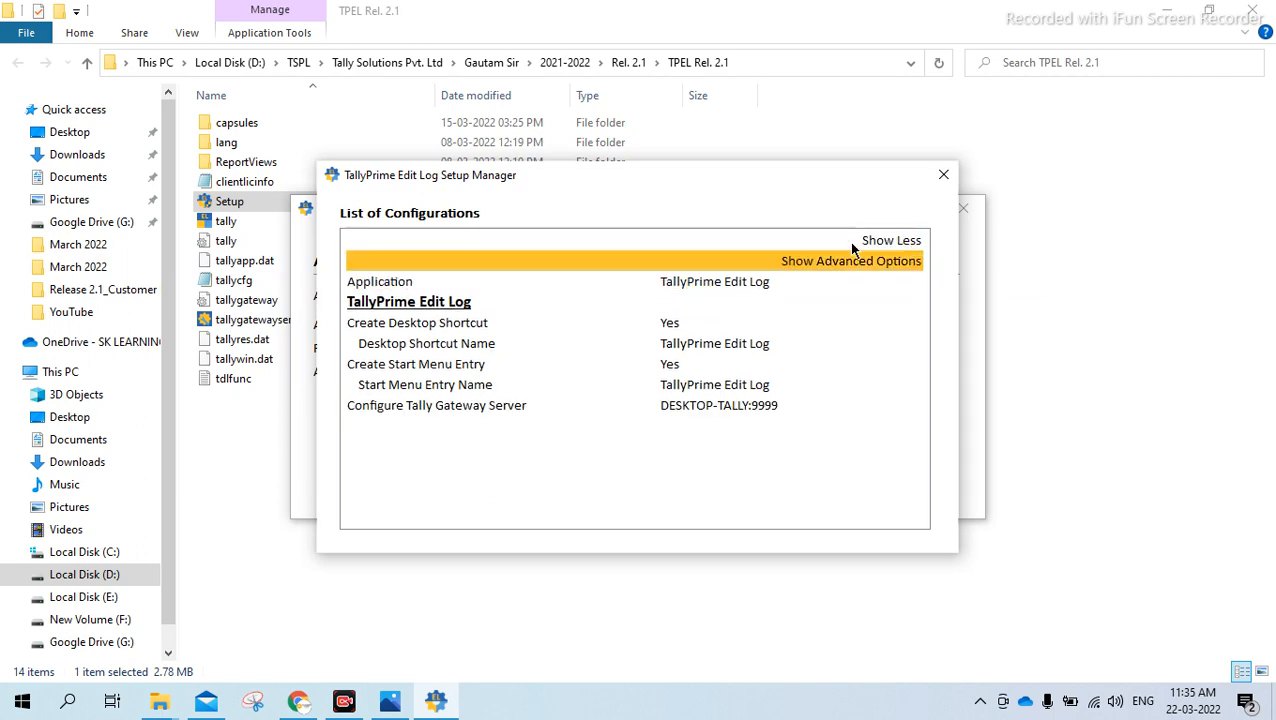
pyautogui.click(851, 261)
pyautogui.click(948, 175)
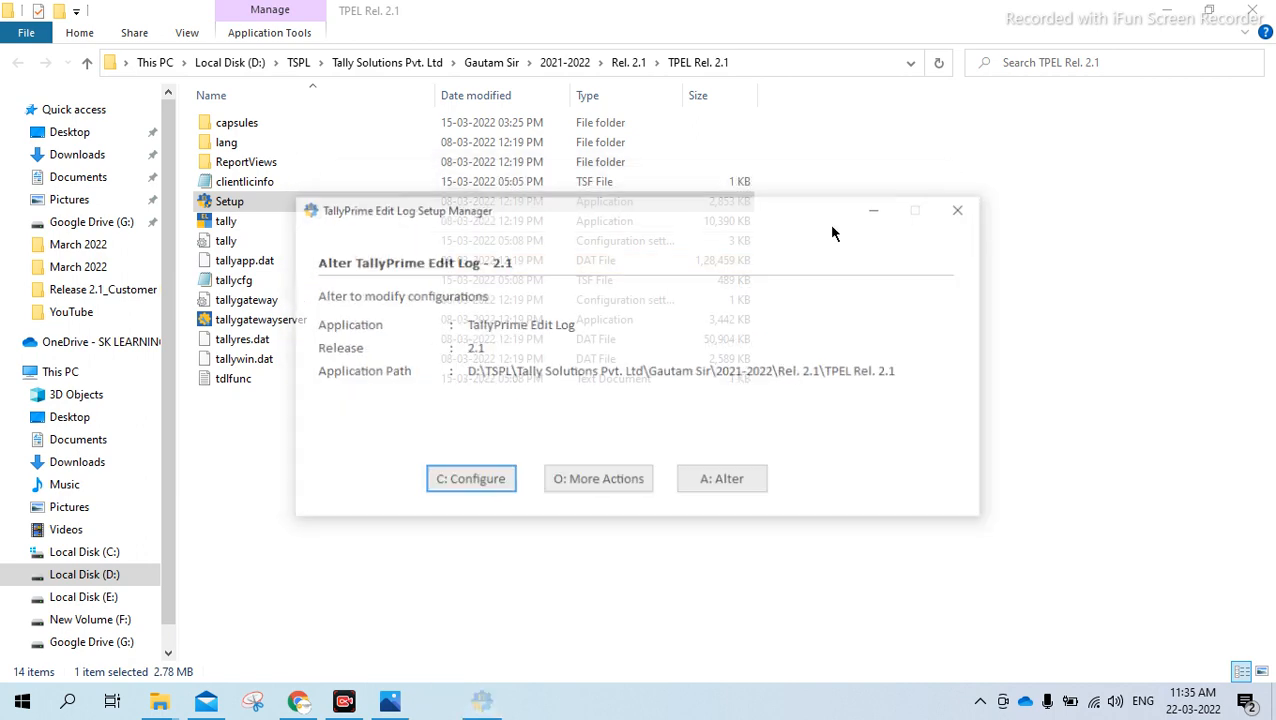
# Choose the Uninstall action for TallyPrime Edit Log 2.1 and confirm removing it from the computer
pyautogui.click(614, 484)
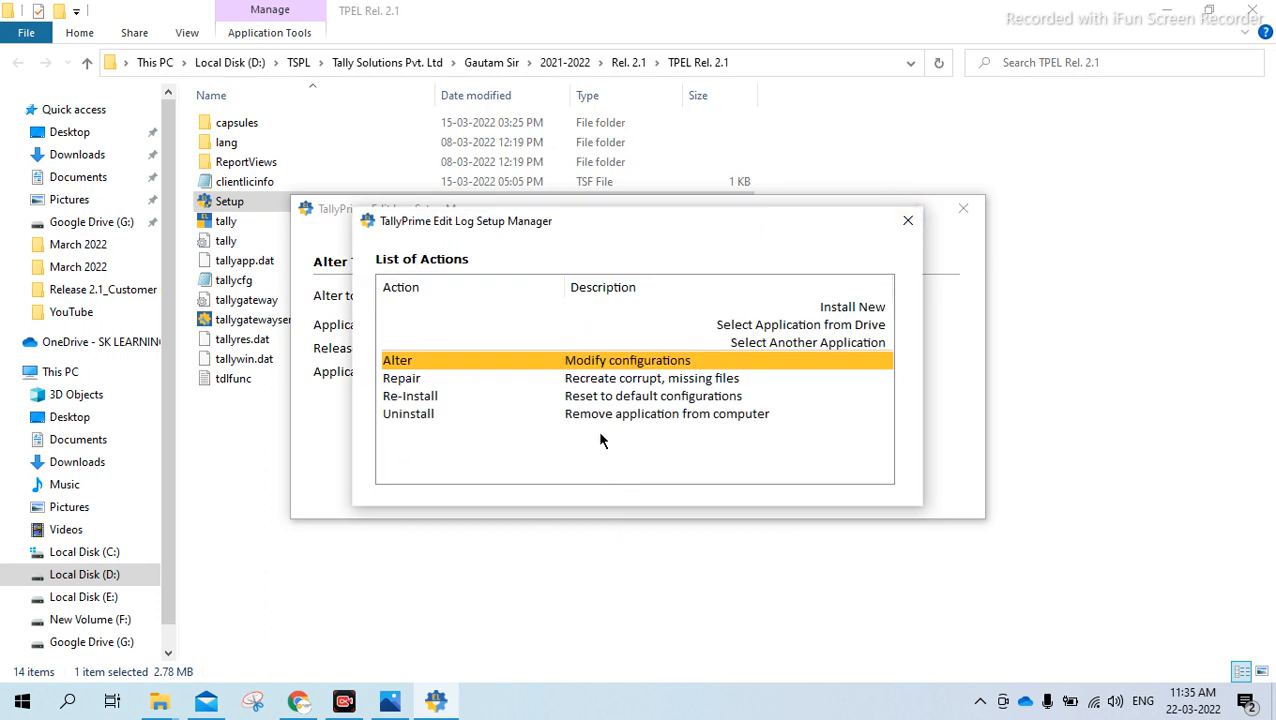
pyautogui.press('Down')
pyautogui.press('Down')
pyautogui.press('Down')
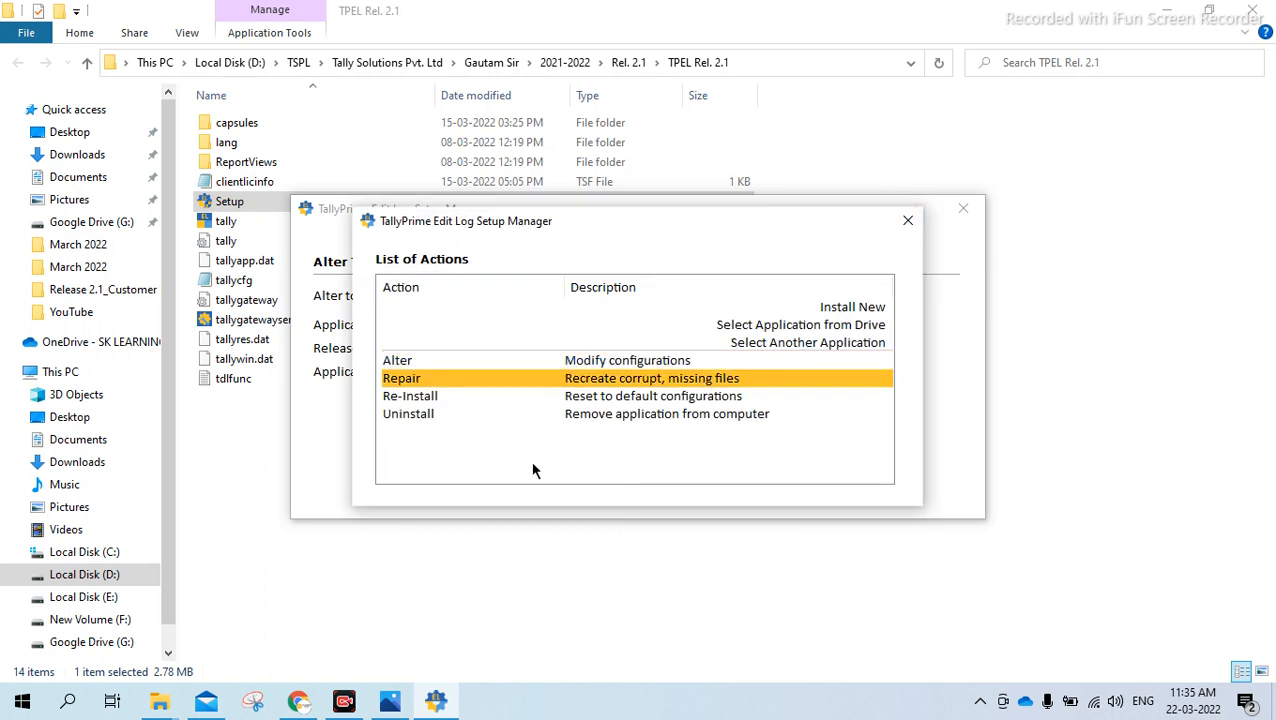
pyautogui.click(789, 416)
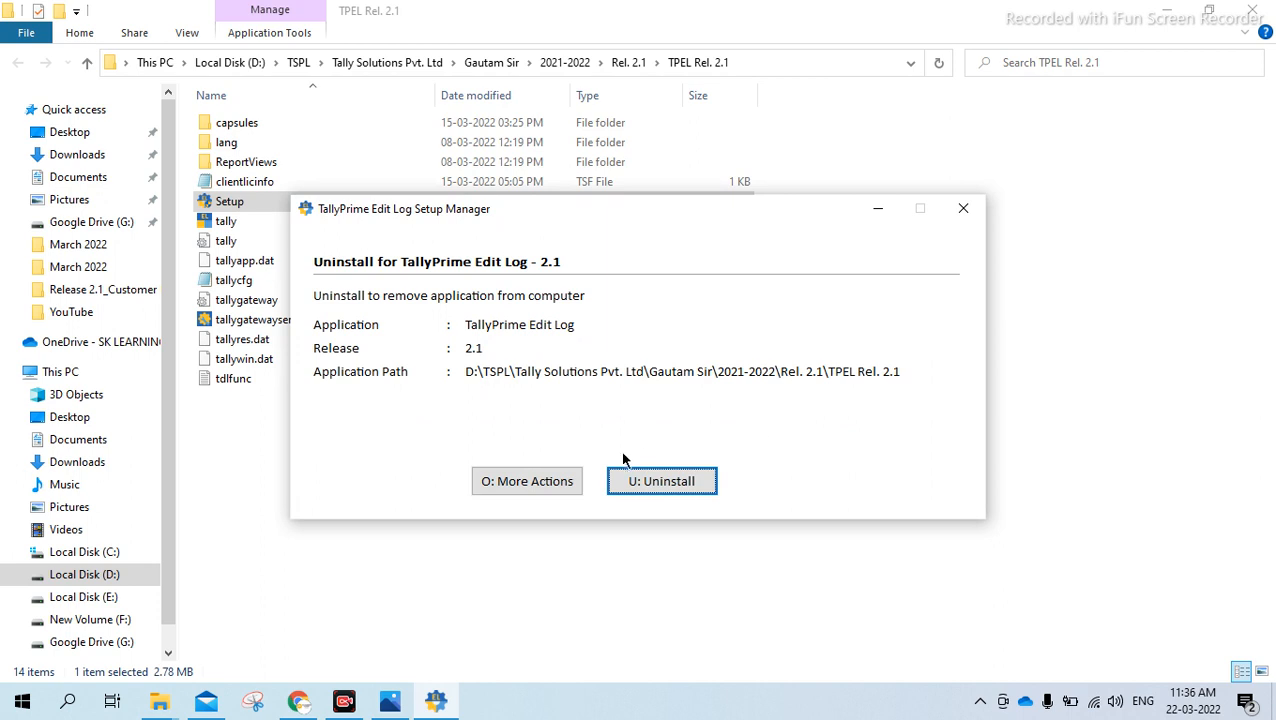
pyautogui.click(663, 479)
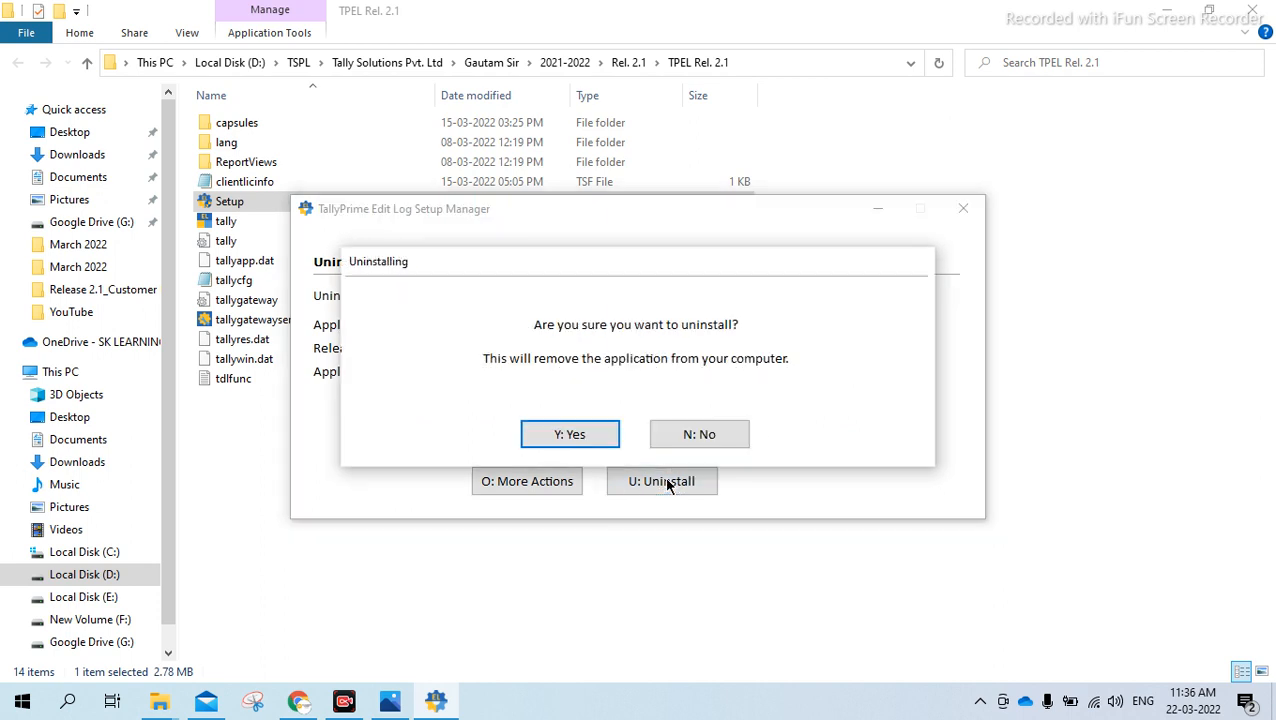
pyautogui.click(570, 434)
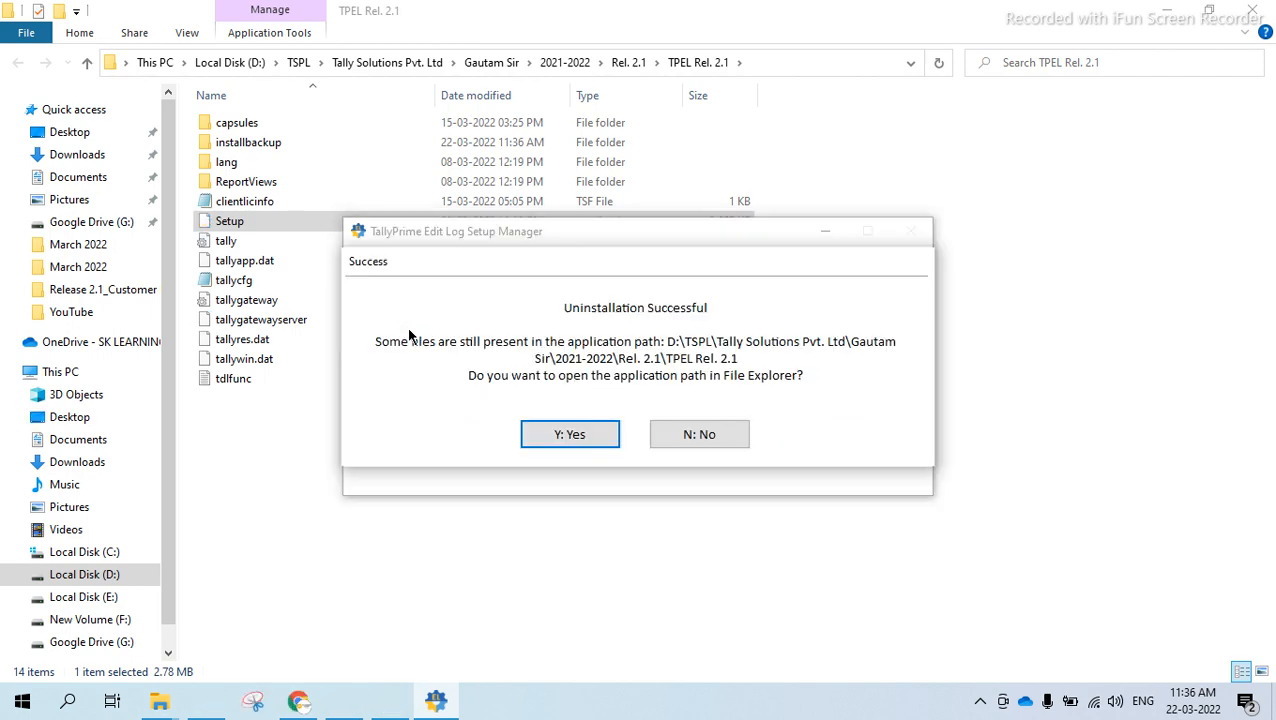
# Open the leftover application folder, exit the setup manager, and check the parent Rel. 2.1 folder before closing it
pyautogui.click(580, 436)
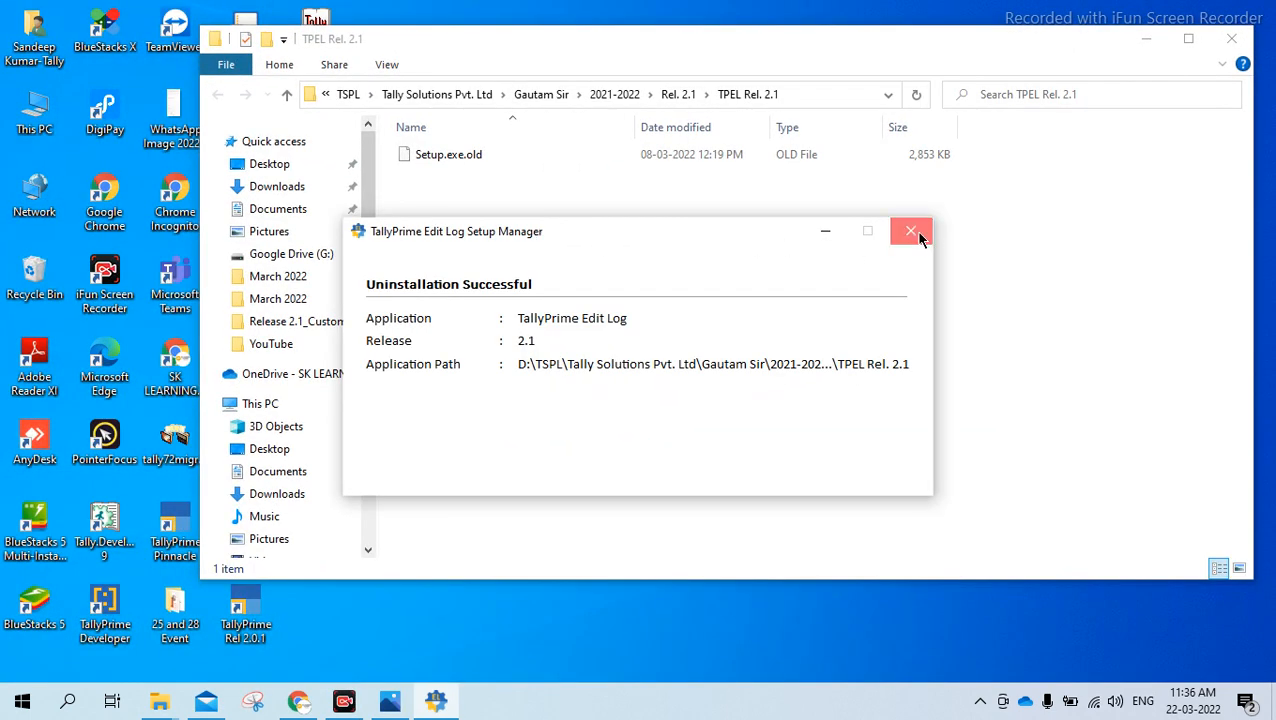
pyautogui.click(913, 233)
pyautogui.click(592, 479)
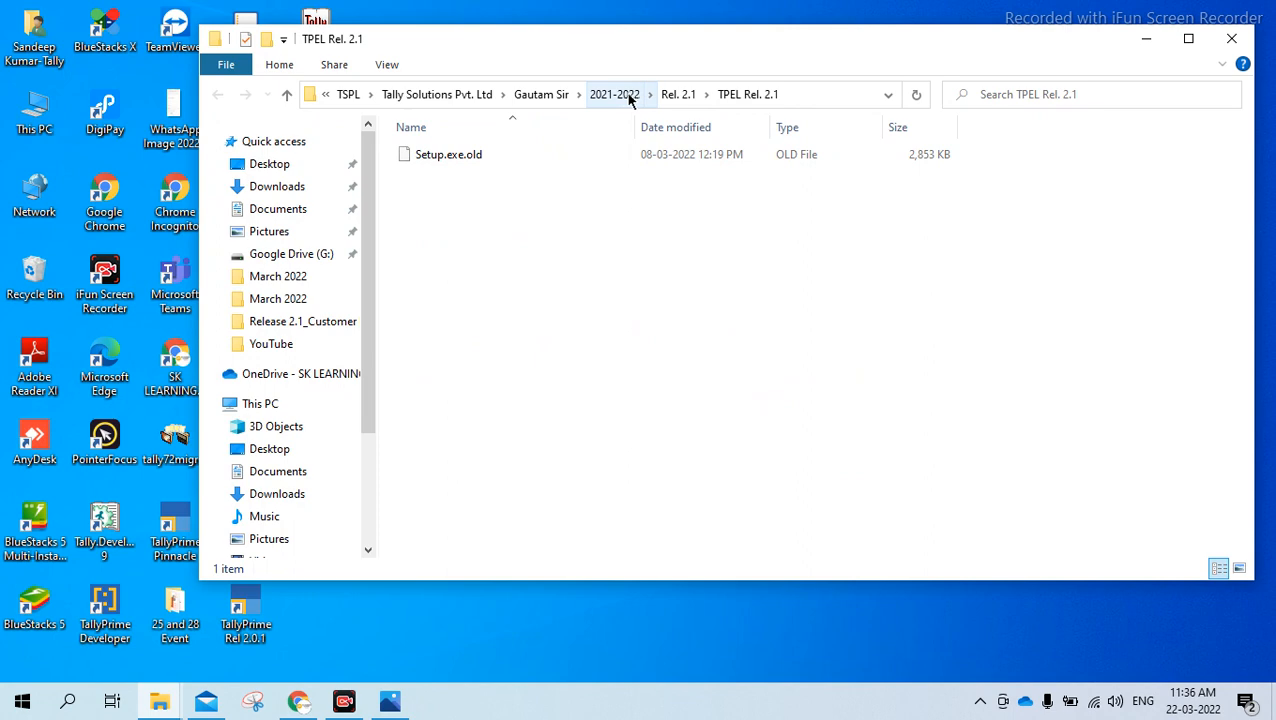
pyautogui.click(692, 95)
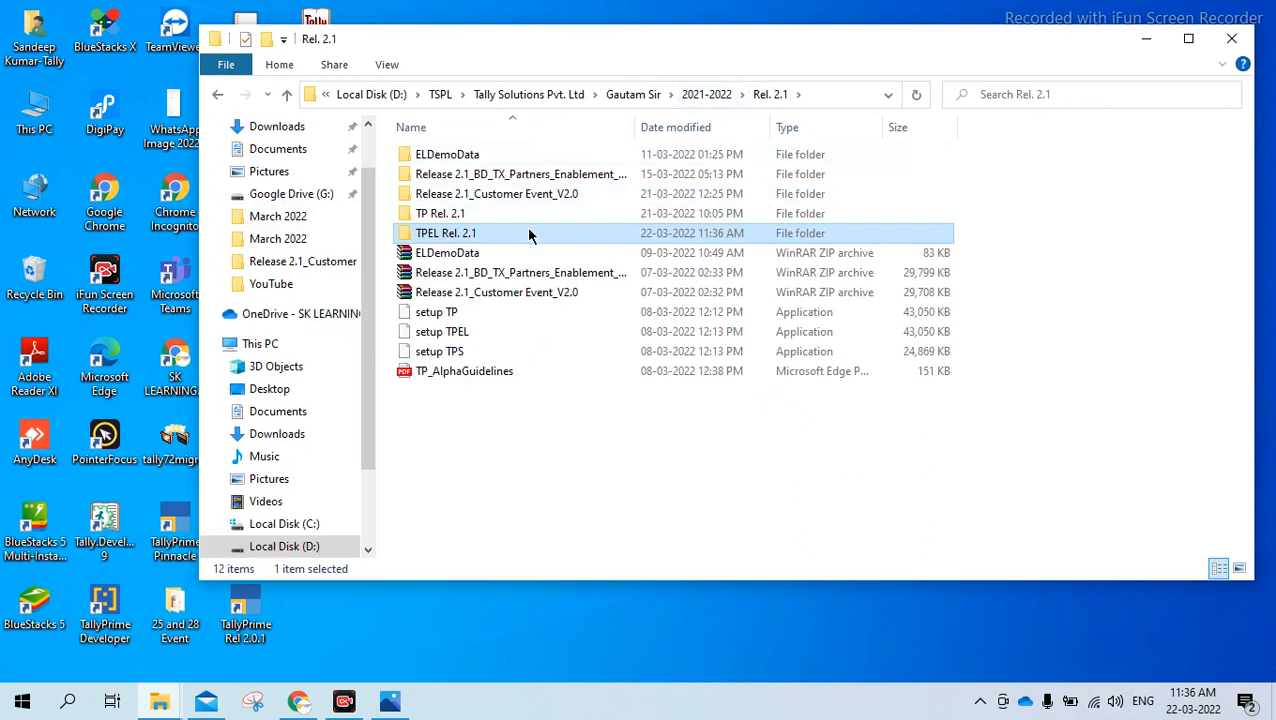
pyautogui.click(1231, 38)
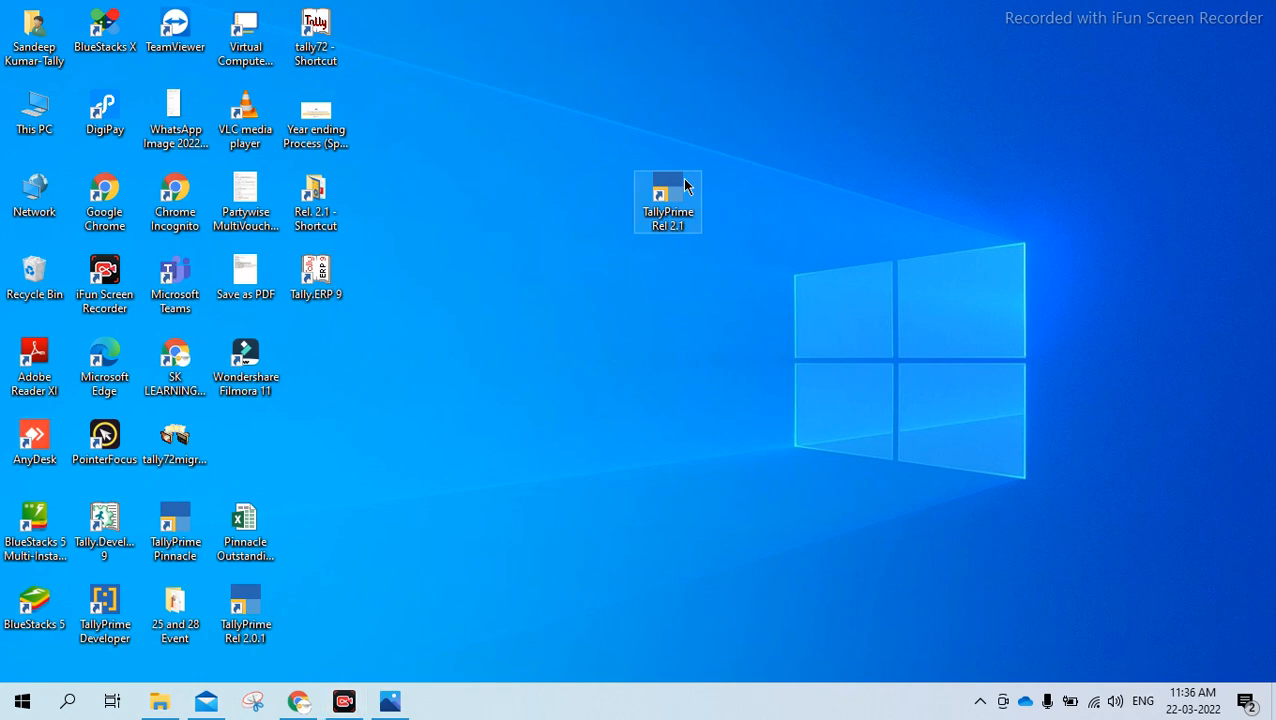
# Open the file location from the TallyPrime Rel 2.1 shortcut's properties and run the Setup application there
pyautogui.rightClick(666, 203)
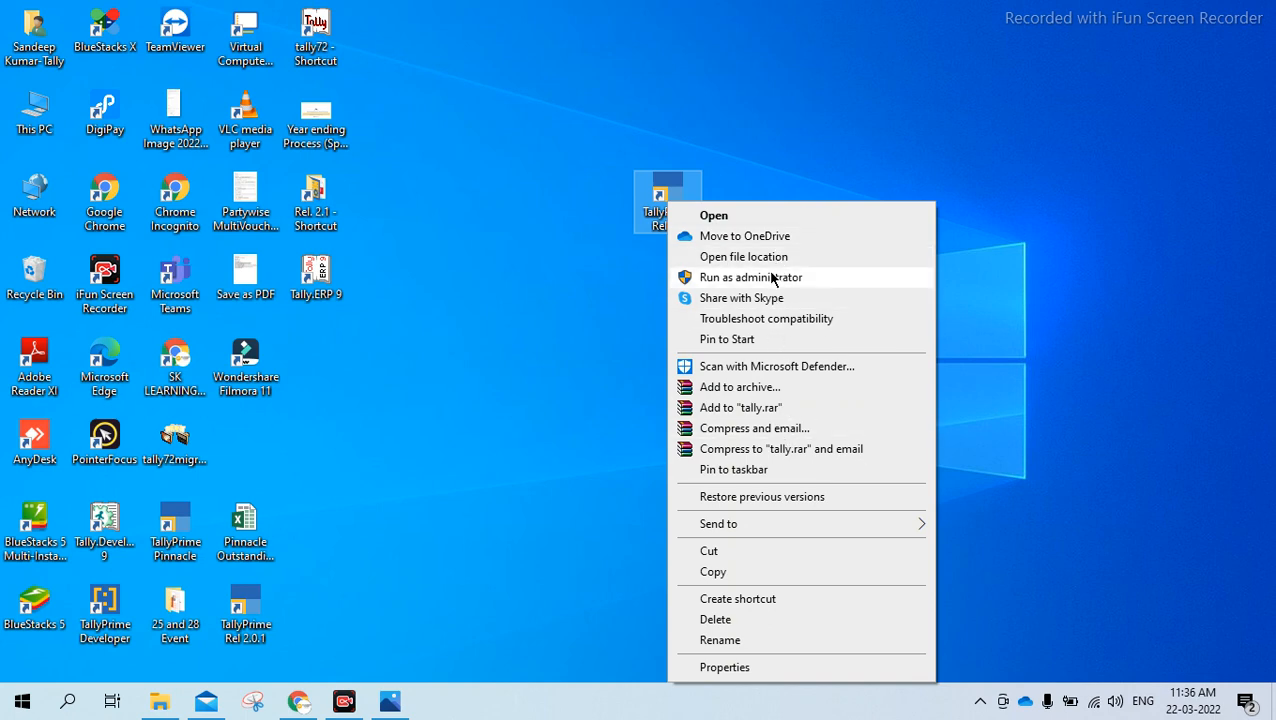
pyautogui.click(742, 668)
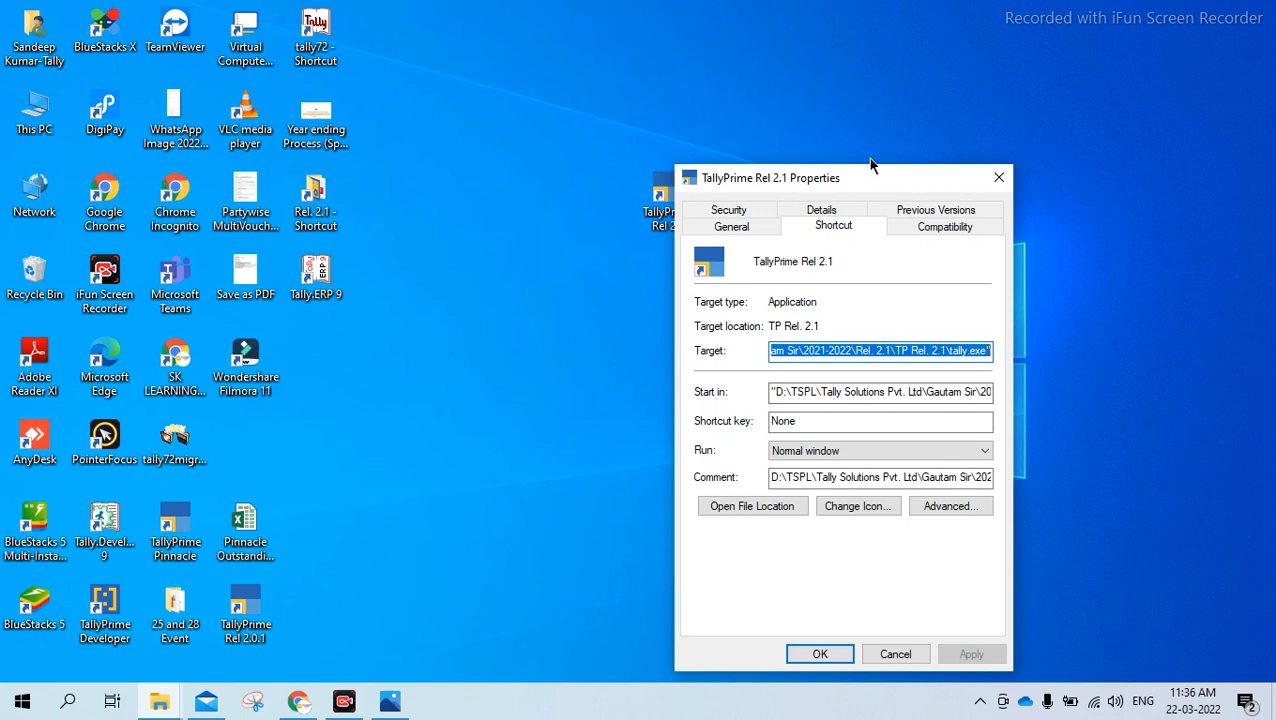
pyautogui.moveTo(869, 177); pyautogui.dragTo(845, 40)
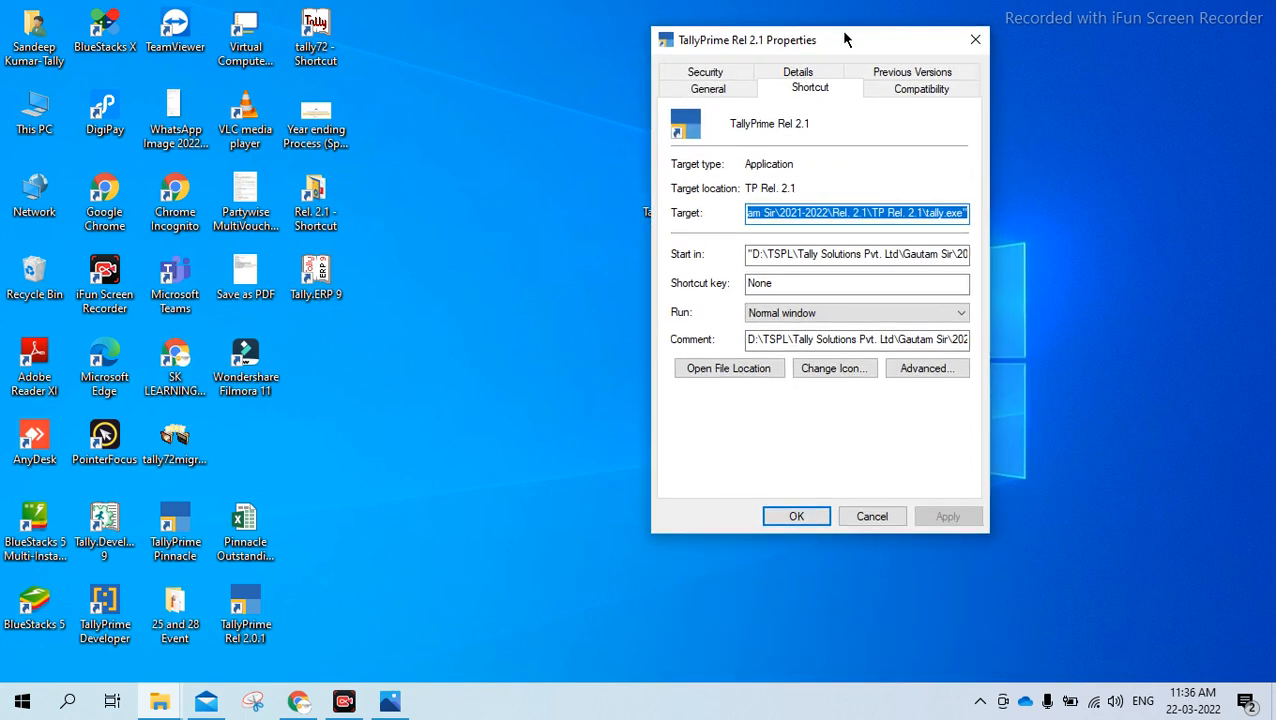
pyautogui.click(748, 373)
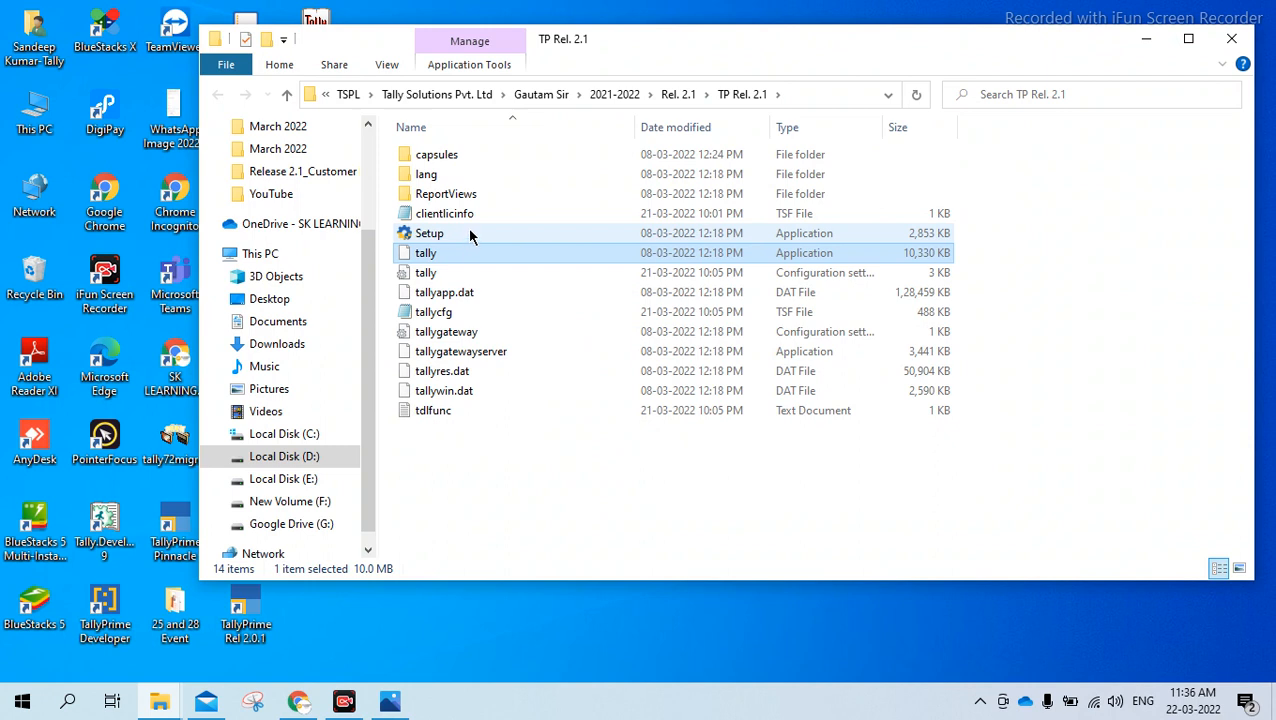
pyautogui.doubleClick(470, 234)
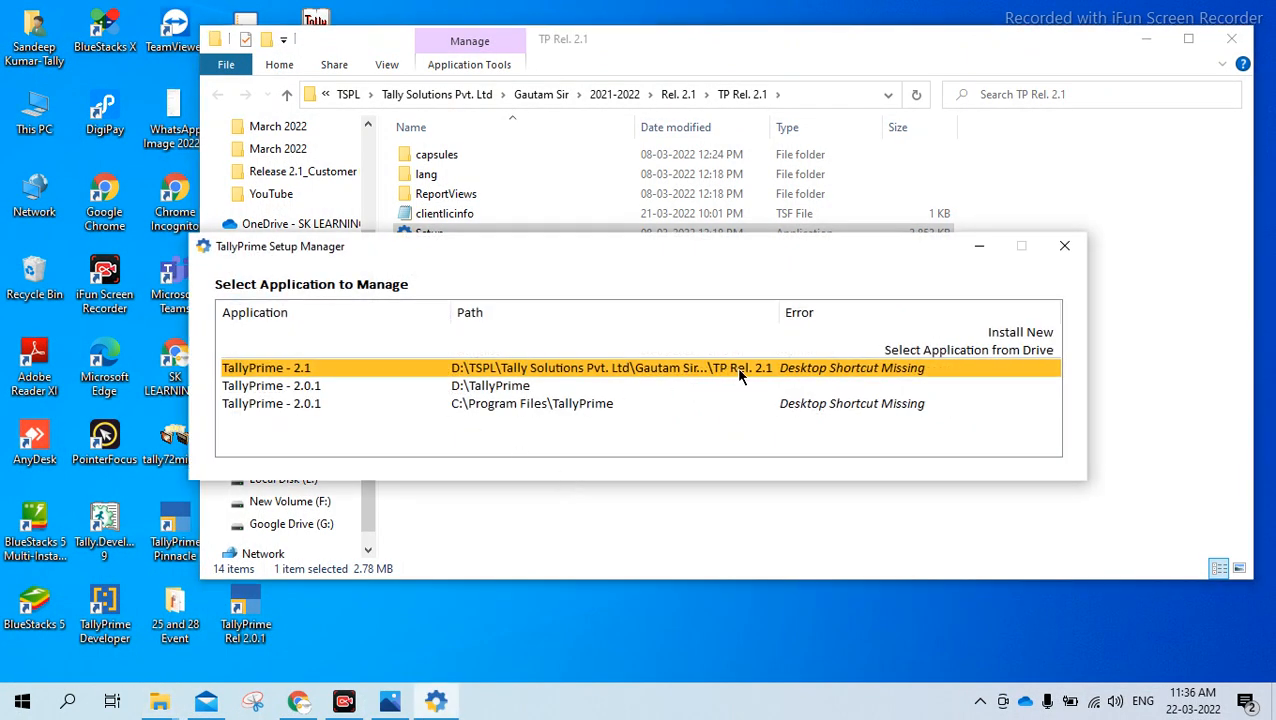
# Select TallyPrime - 2.1 in the setup manager, choose its Uninstall action and confirm the removal
pyautogui.click(771, 369)
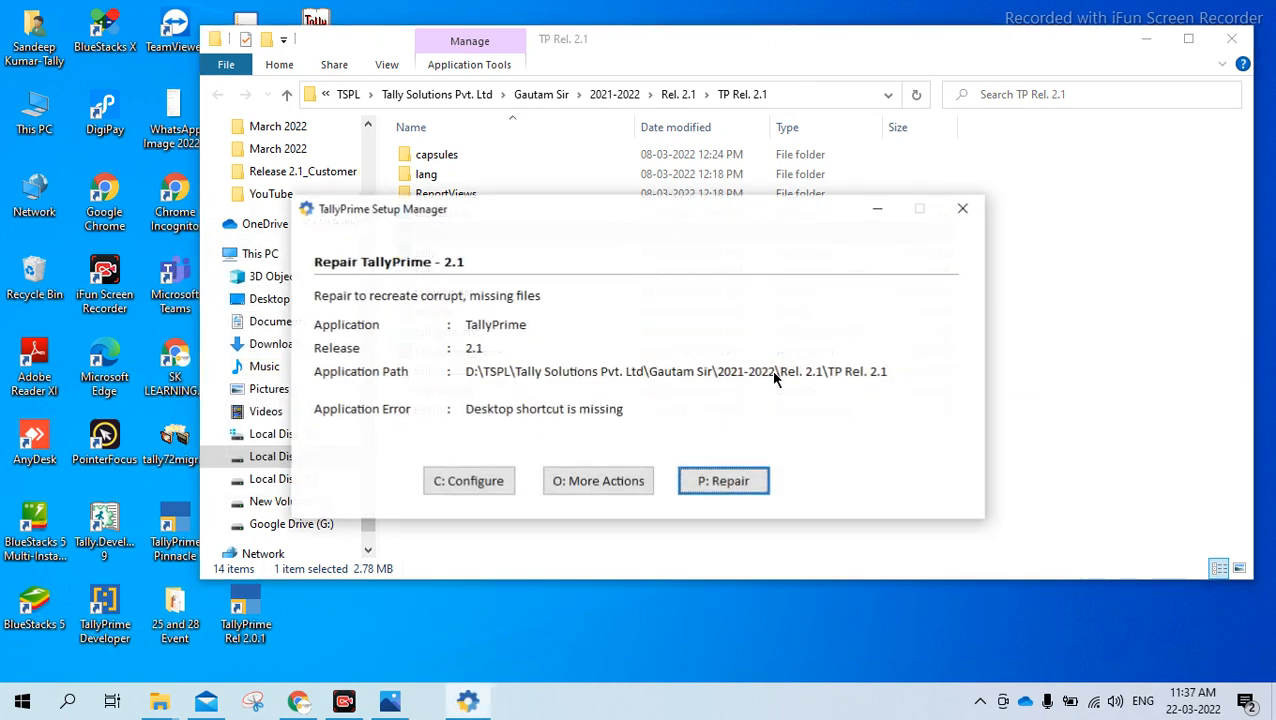
pyautogui.click(592, 483)
pyautogui.press('Down')
pyautogui.press('Down')
pyautogui.press('Down')
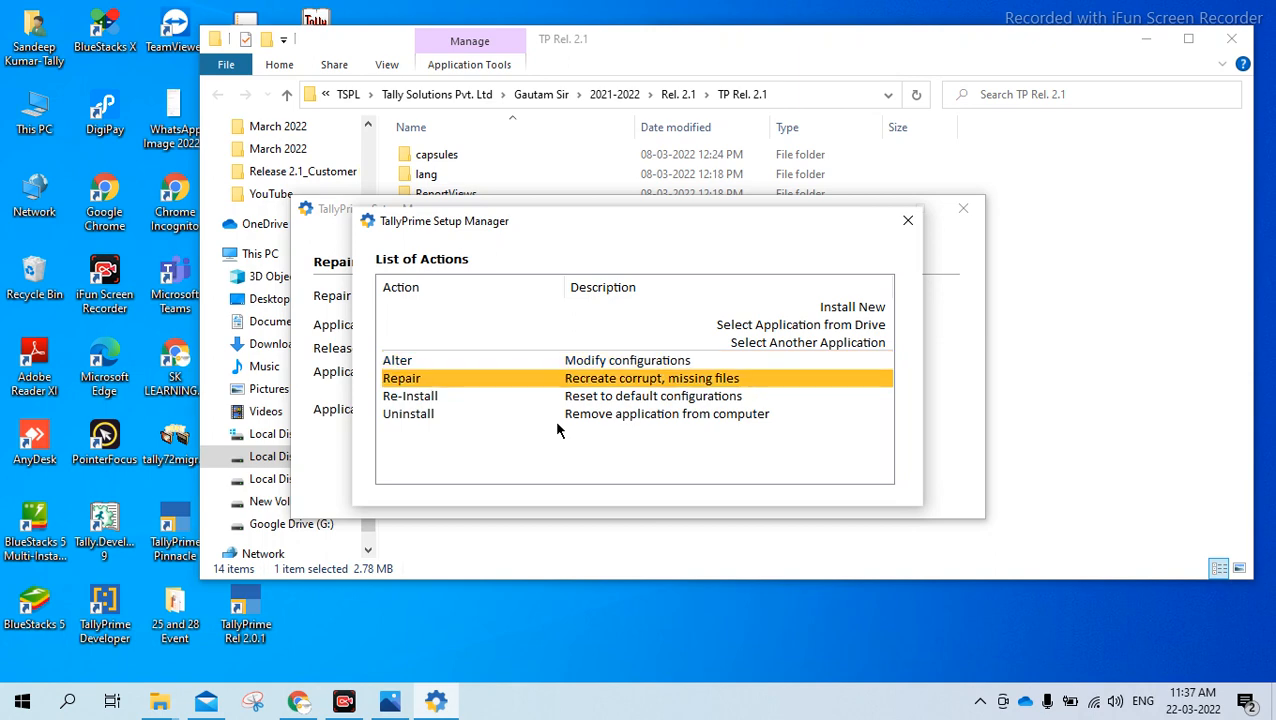
pyautogui.press('Return')
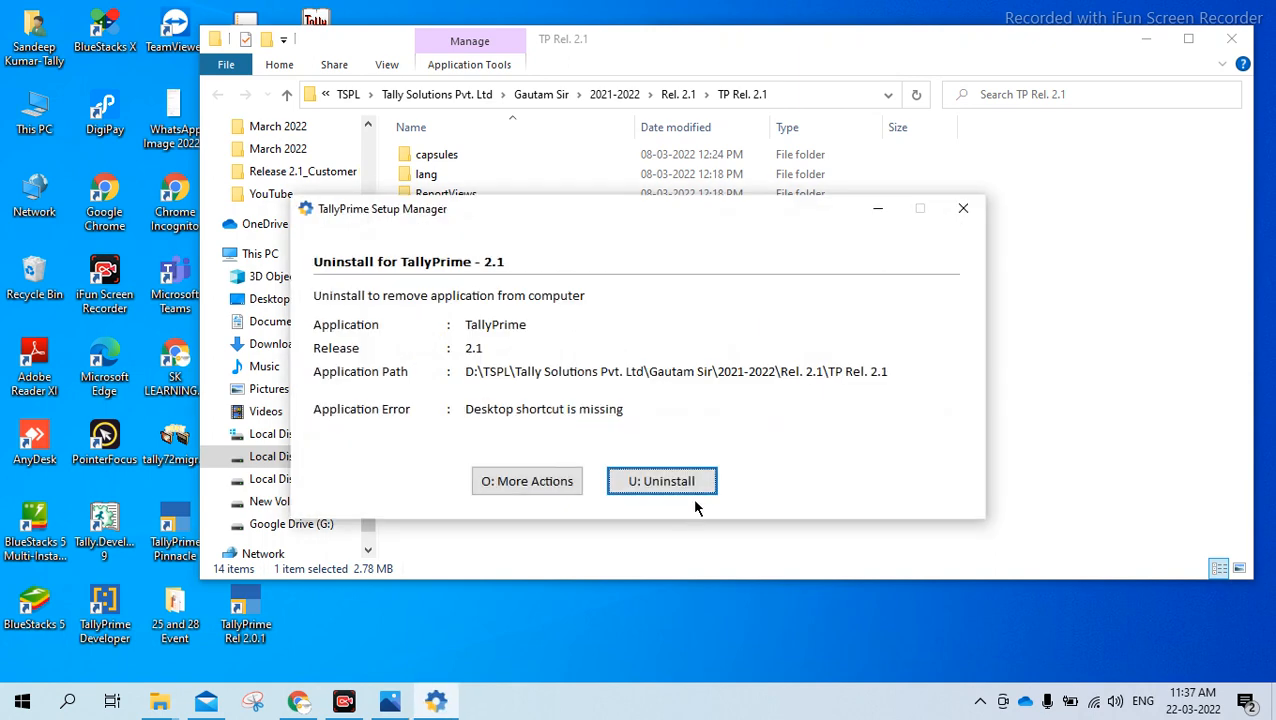
pyautogui.click(692, 485)
pyautogui.click(599, 440)
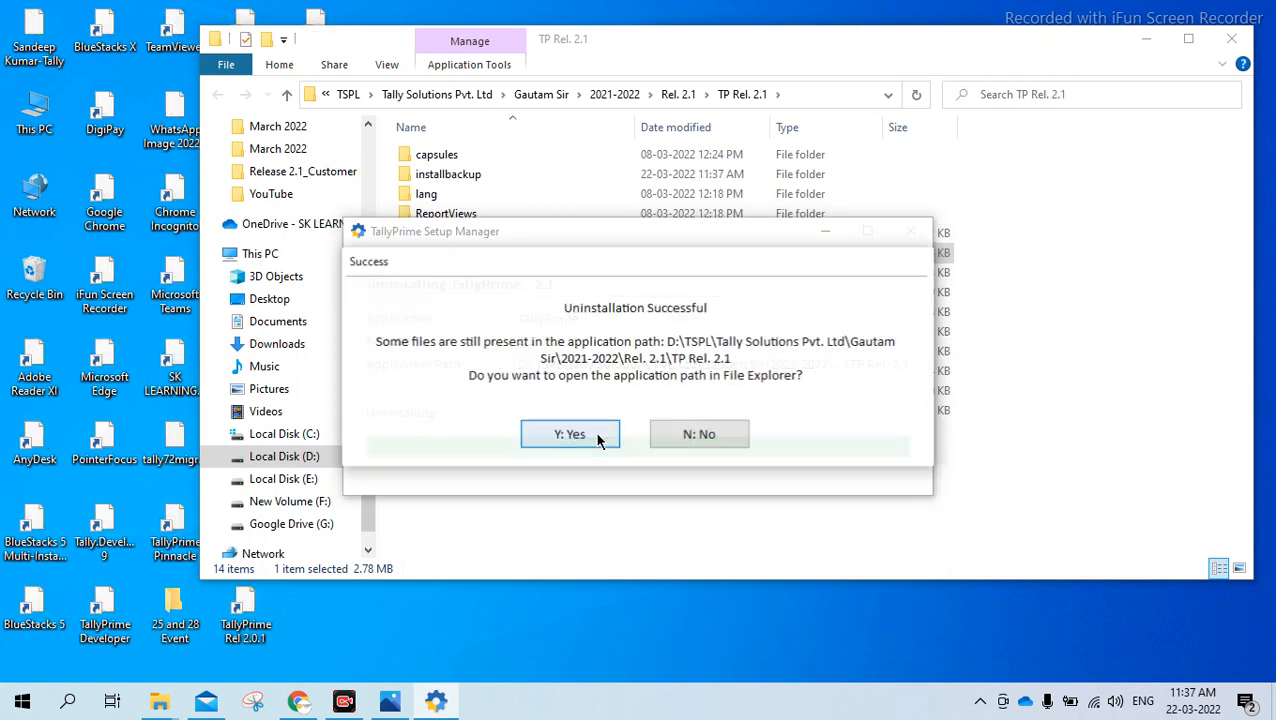
# Open the remaining TP Rel. 2.1 folder, then close the setup manager, the folder and the shortcut properties
pyautogui.click(597, 438)
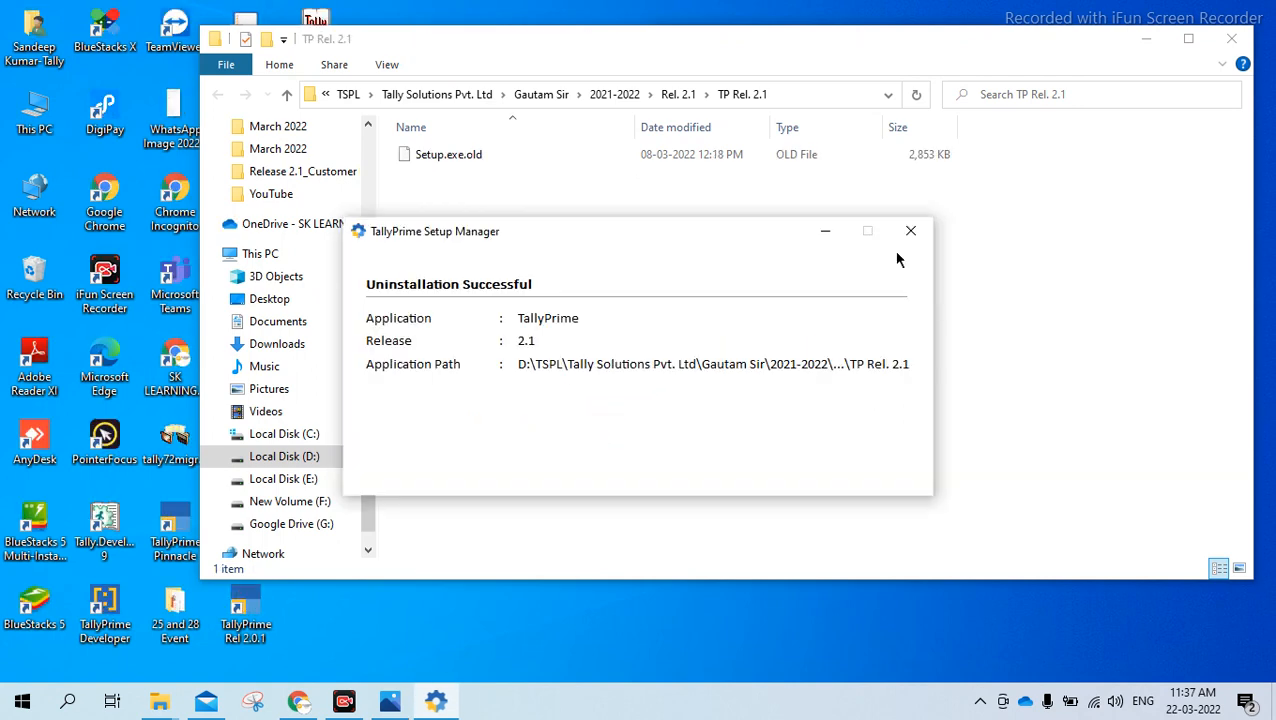
pyautogui.click(910, 231)
pyautogui.click(590, 398)
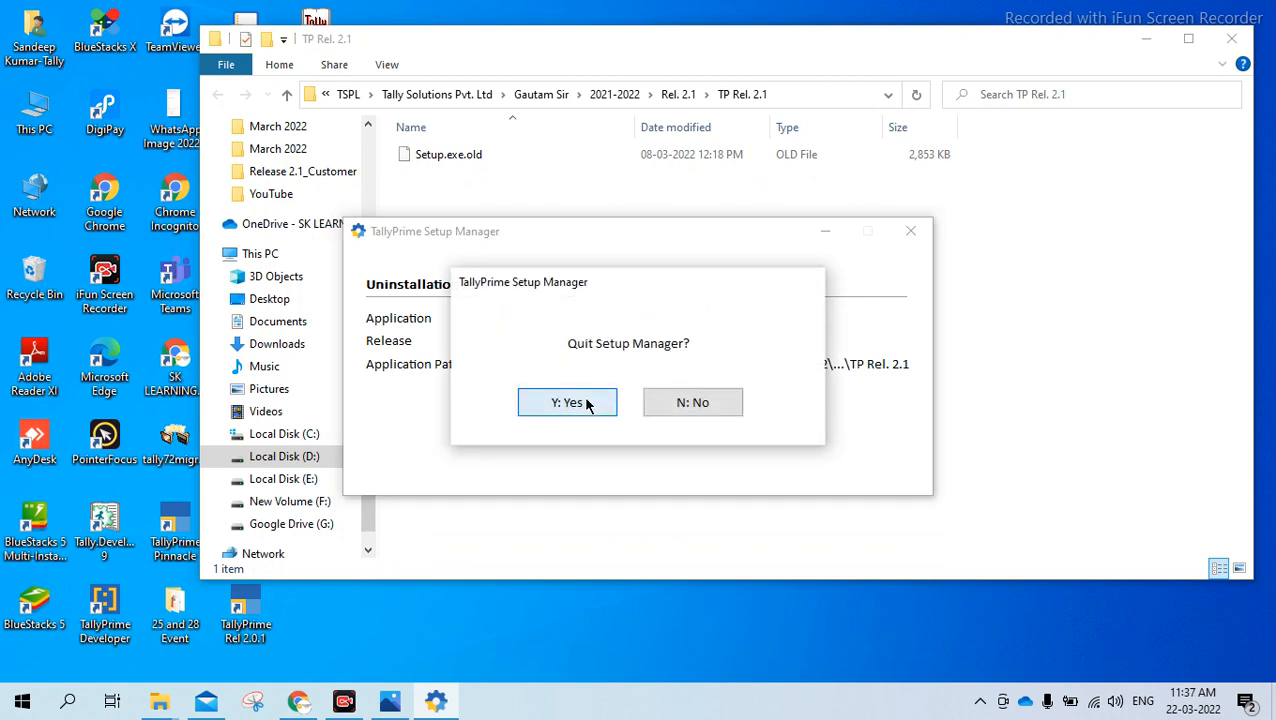
pyautogui.click(1231, 39)
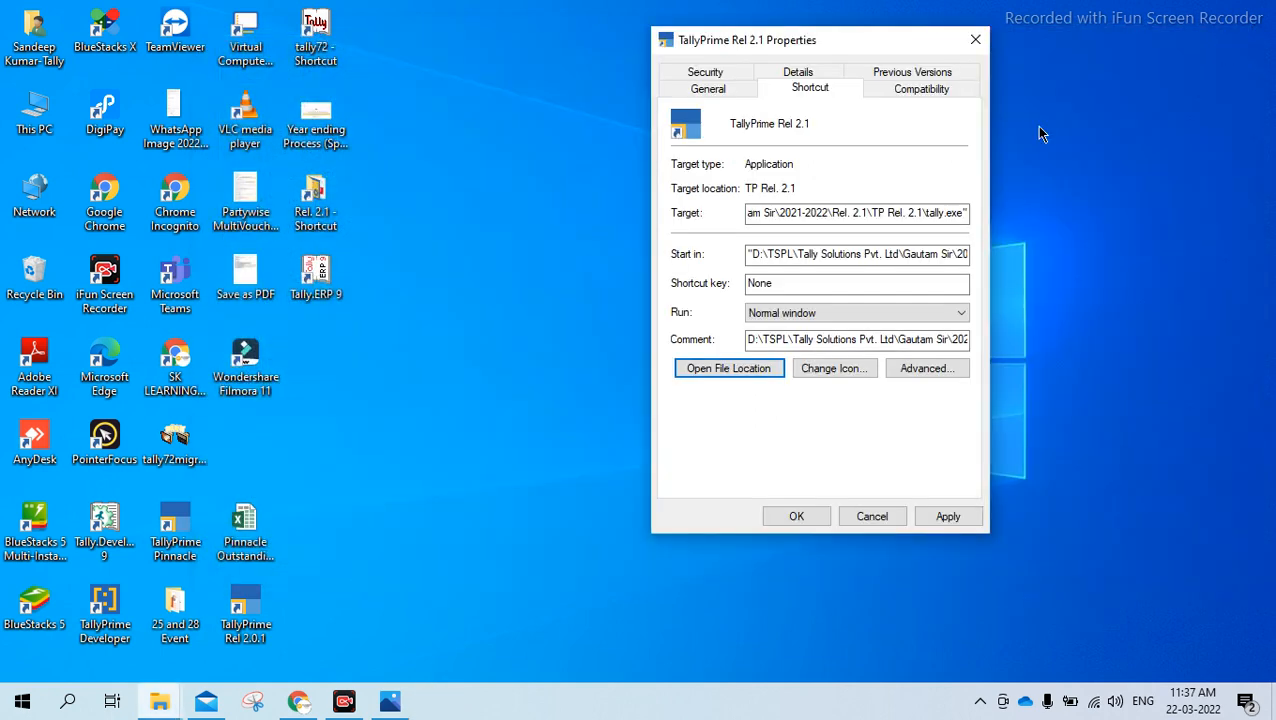
pyautogui.click(973, 40)
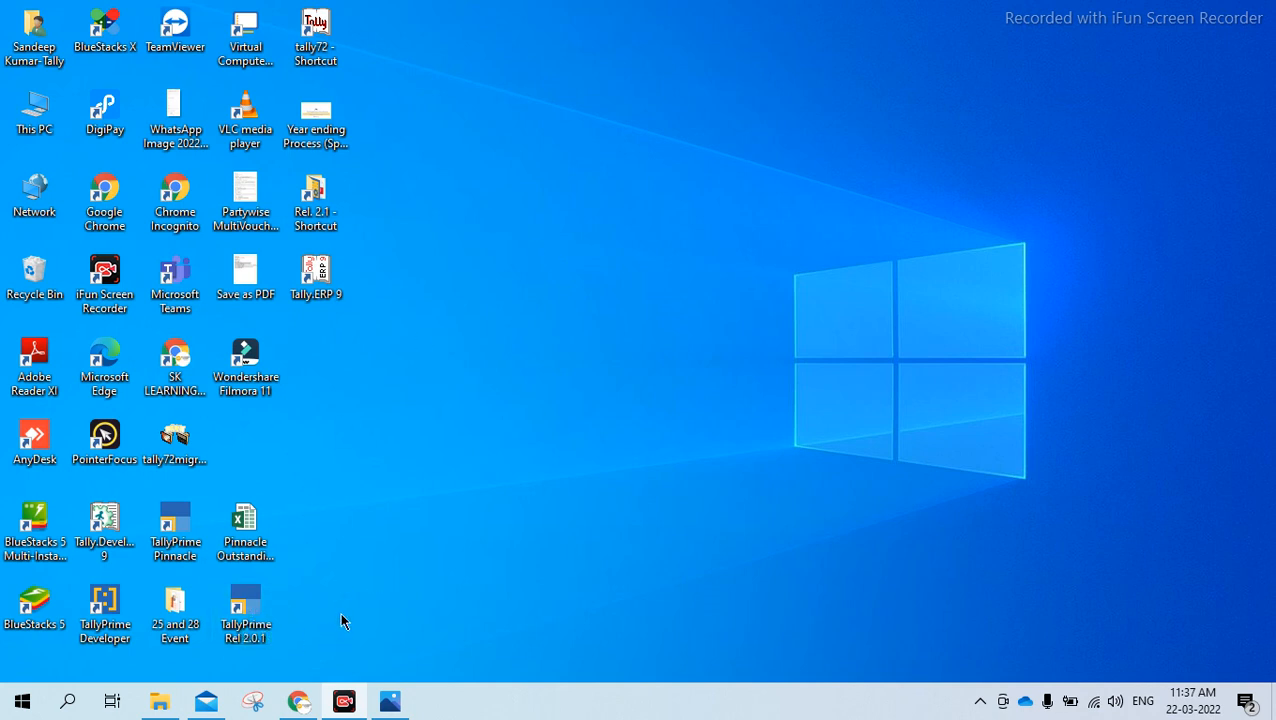
# Move the TallyPrime Rel 2.0.1 shortcut to the empty area of the desktop and launch it
pyautogui.moveTo(257, 604); pyautogui.dragTo(680, 274)
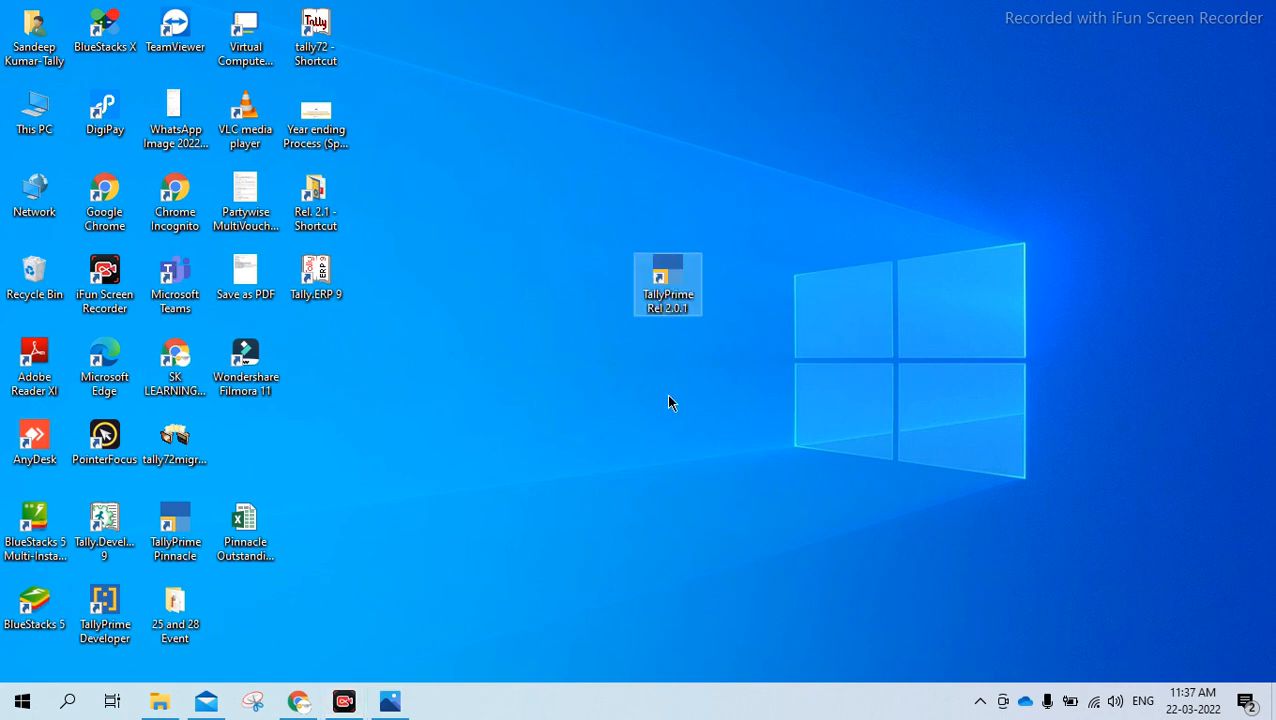
pyautogui.doubleClick(673, 287)
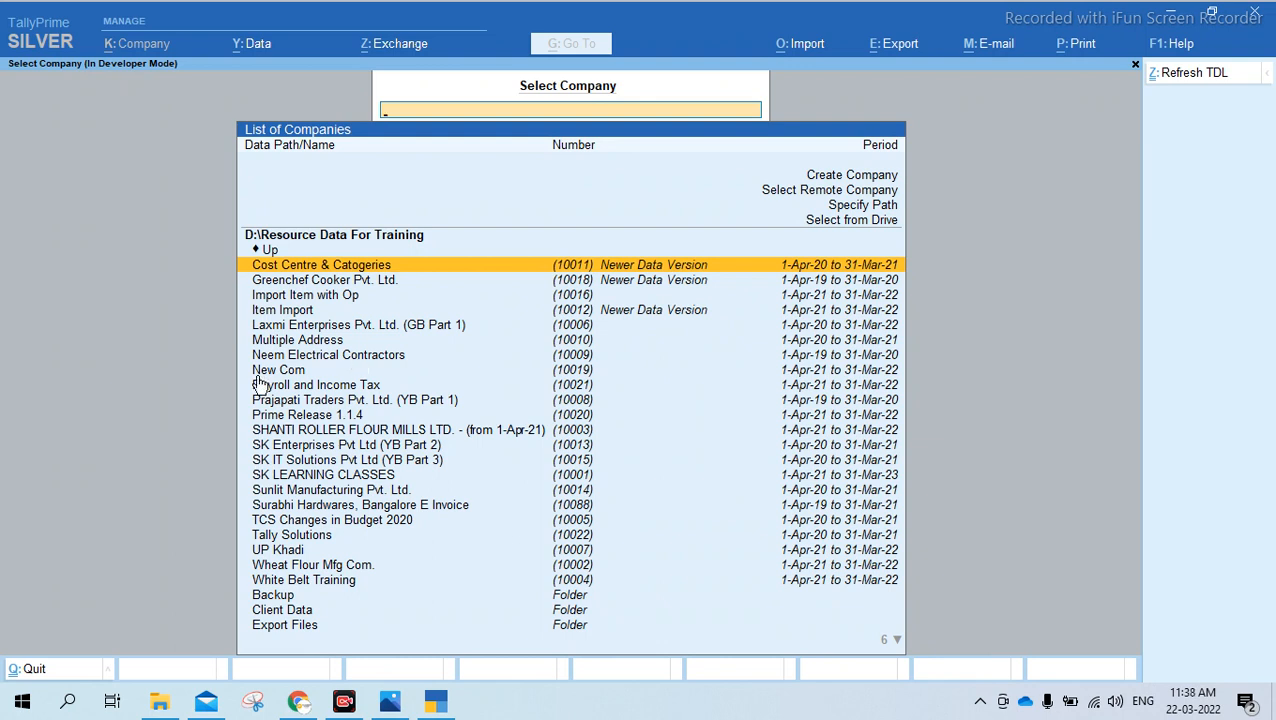
# Filter the company list by "sk", open SK LEARNING CLASSES and log in with the username "s"
pyautogui.press('Down')
pyautogui.press('Down')
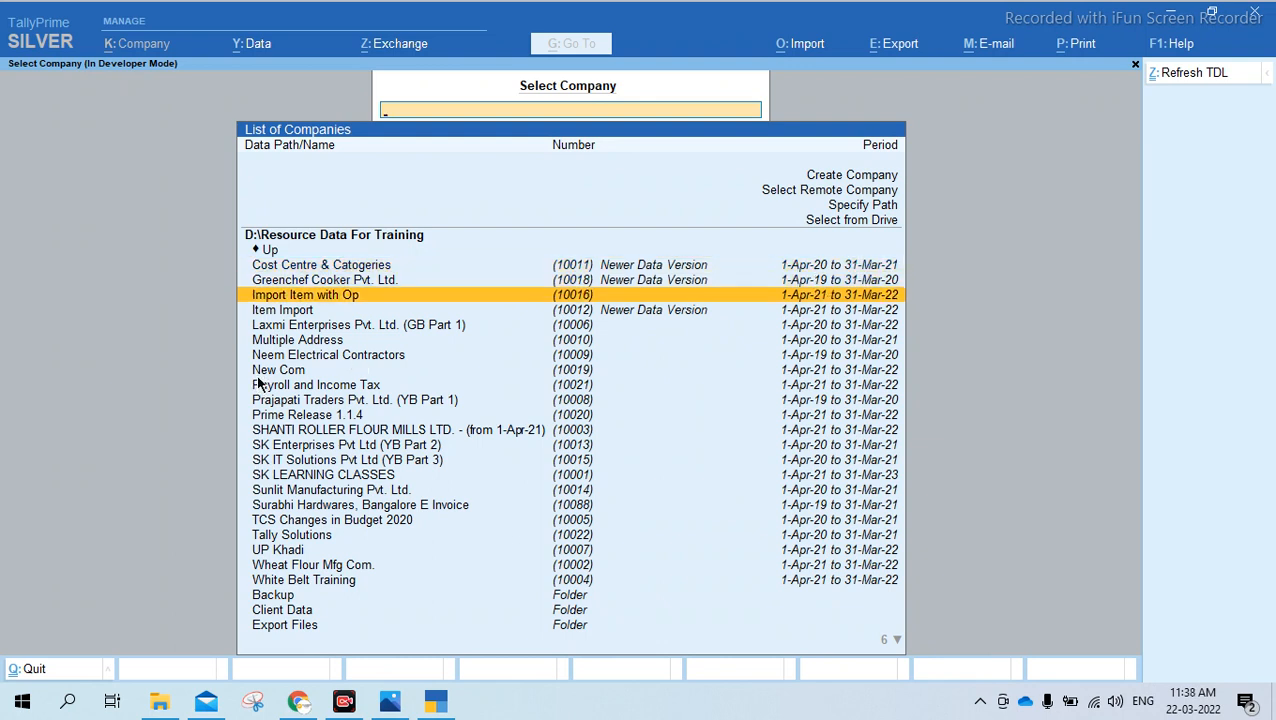
pyautogui.write('sk')
pyautogui.press('Down')
pyautogui.press('Down')
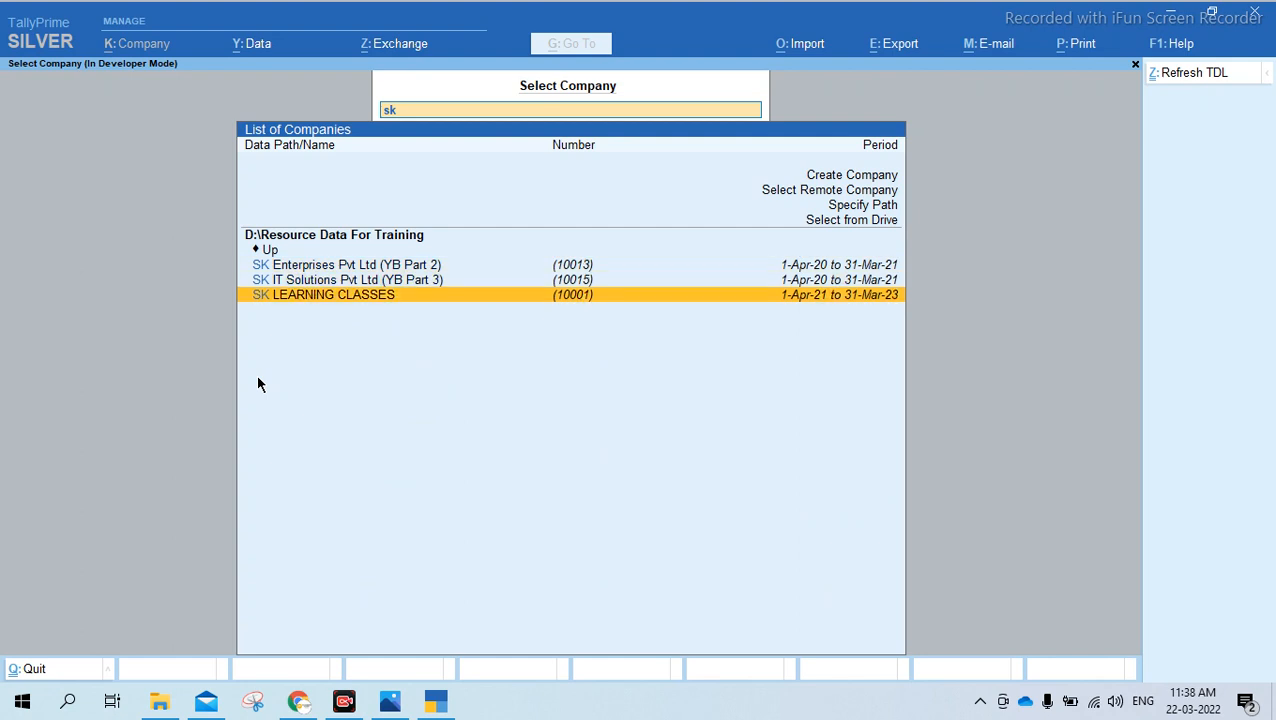
pyautogui.press('Return')
pyautogui.write('s')
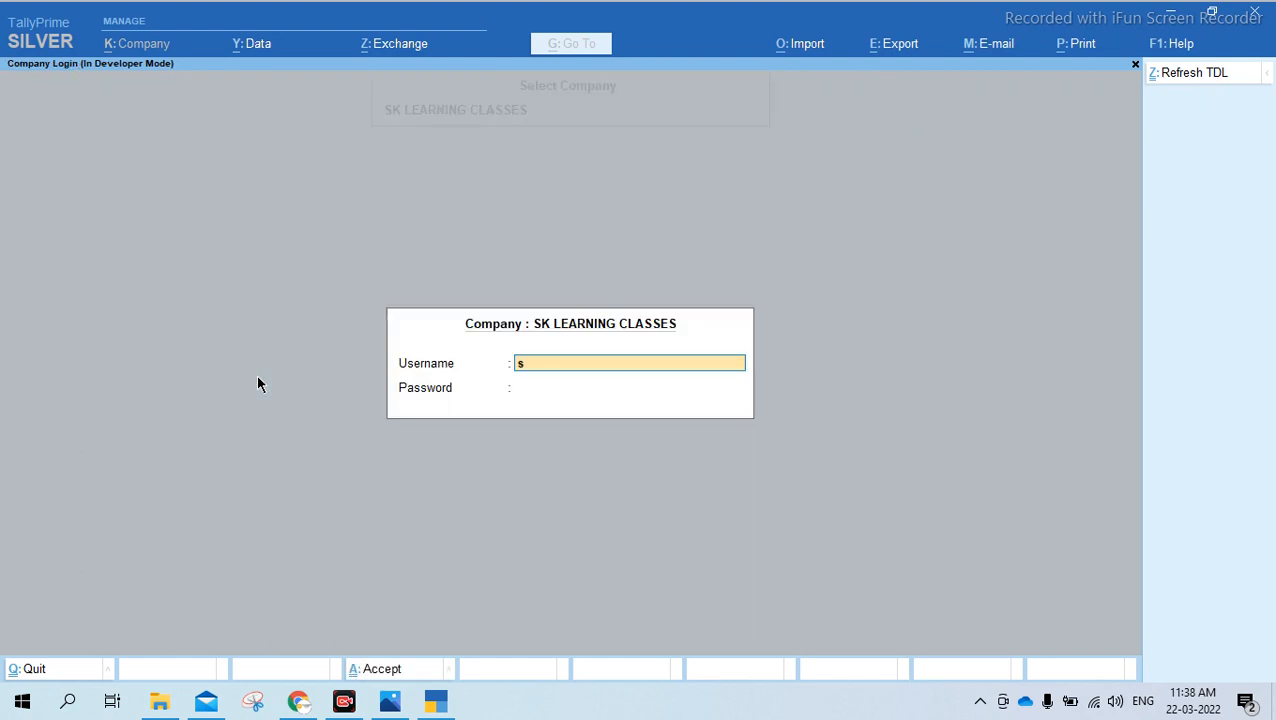
pyautogui.press('Return')
pyautogui.press('Return')
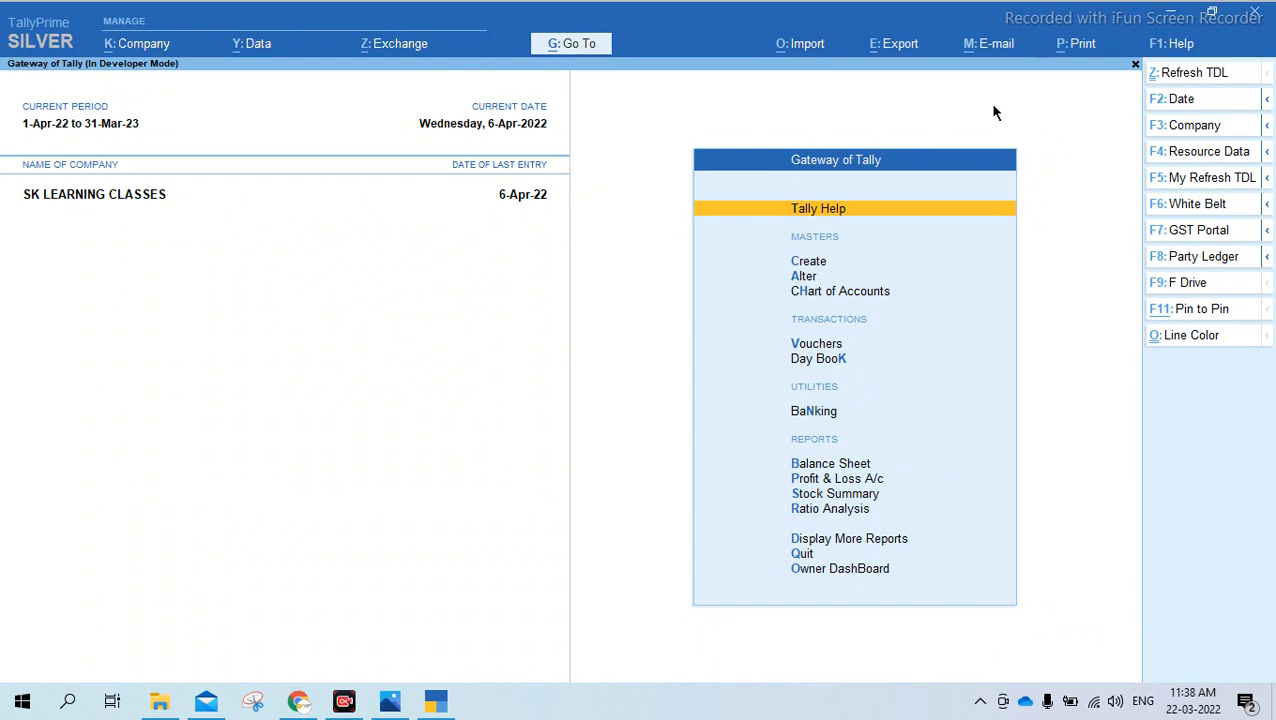
# Open the Upgrade product update screen and set Show all releases to Yes
pyautogui.click(1175, 48)
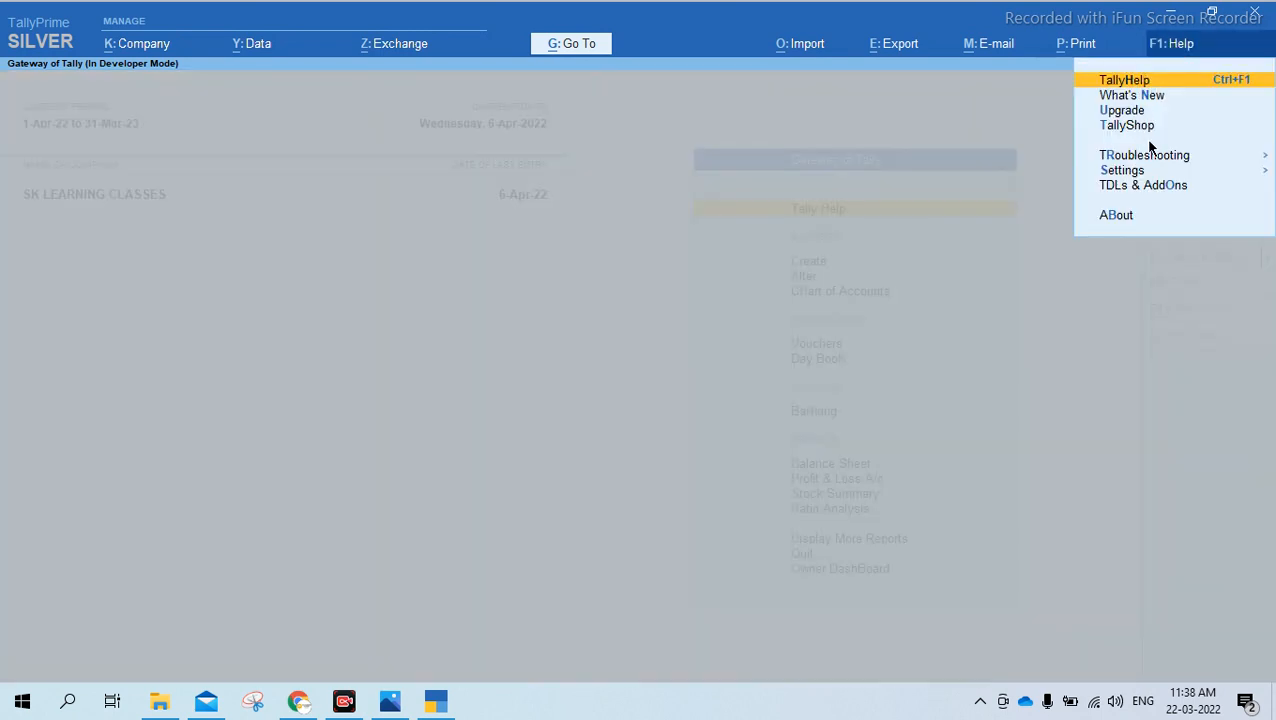
pyautogui.press('Down')
pyautogui.press('Return')
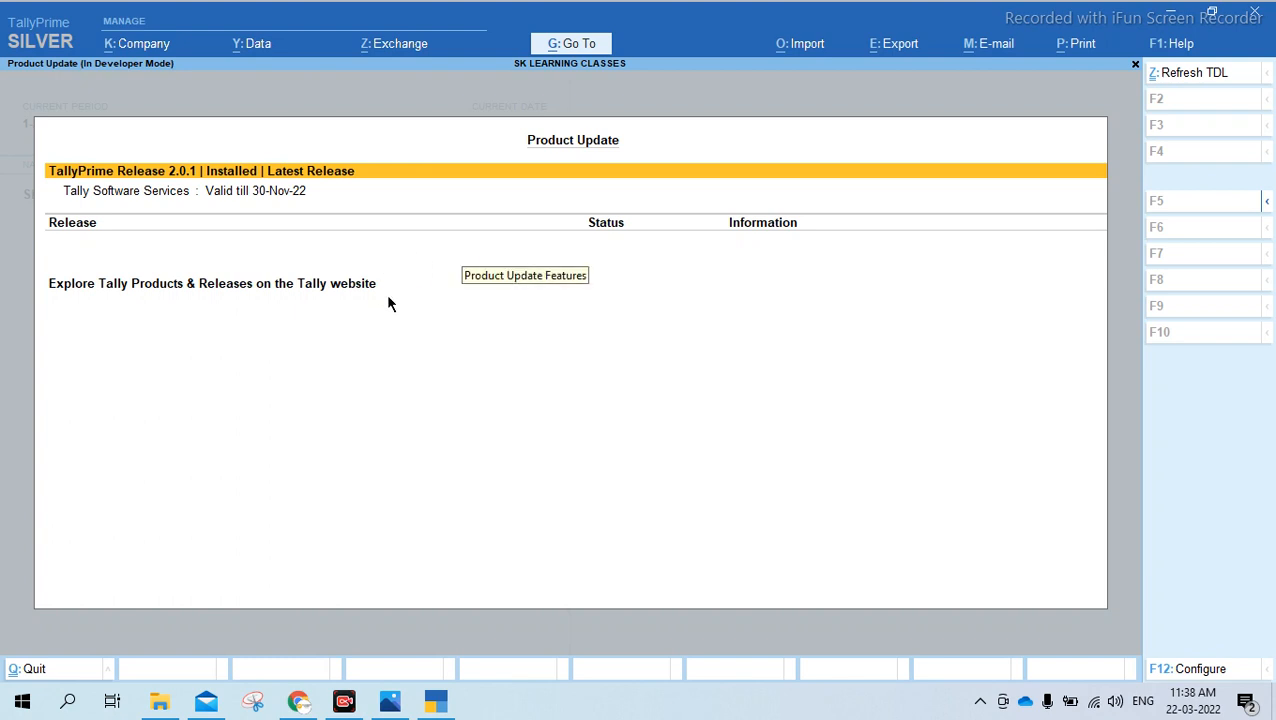
pyautogui.click(1186, 669)
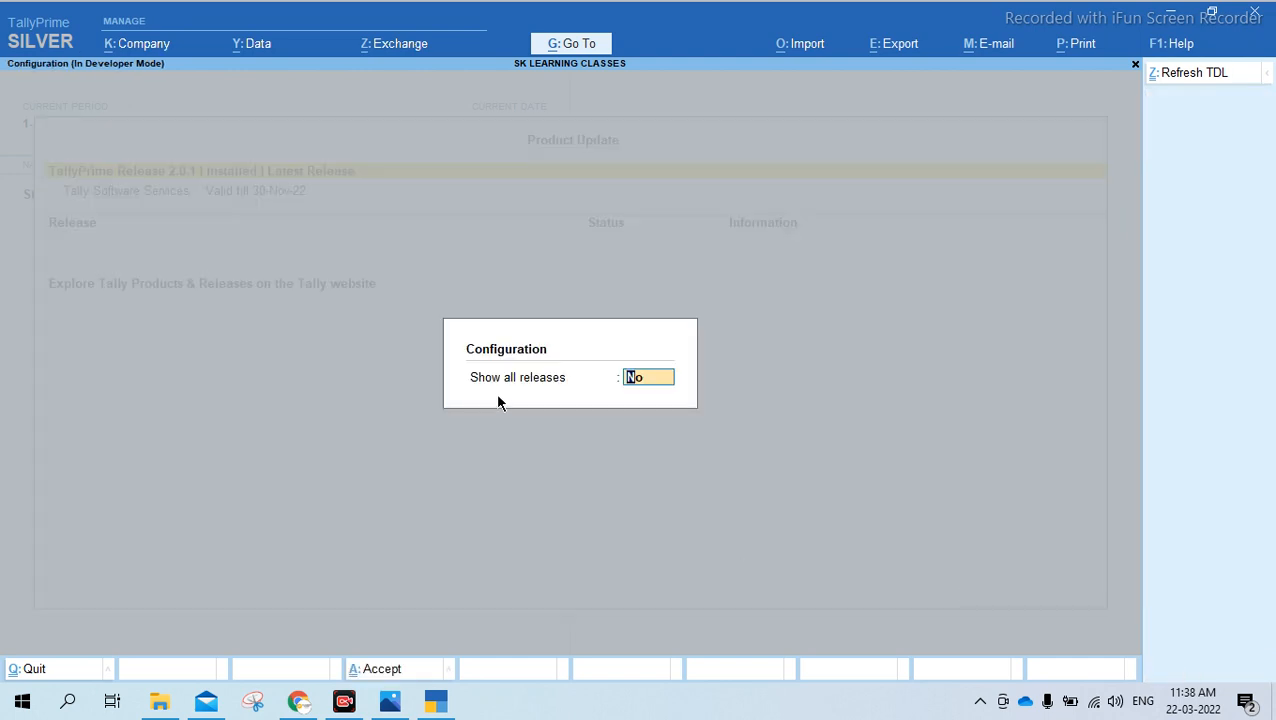
pyautogui.write('y')
pyautogui.press('Return')
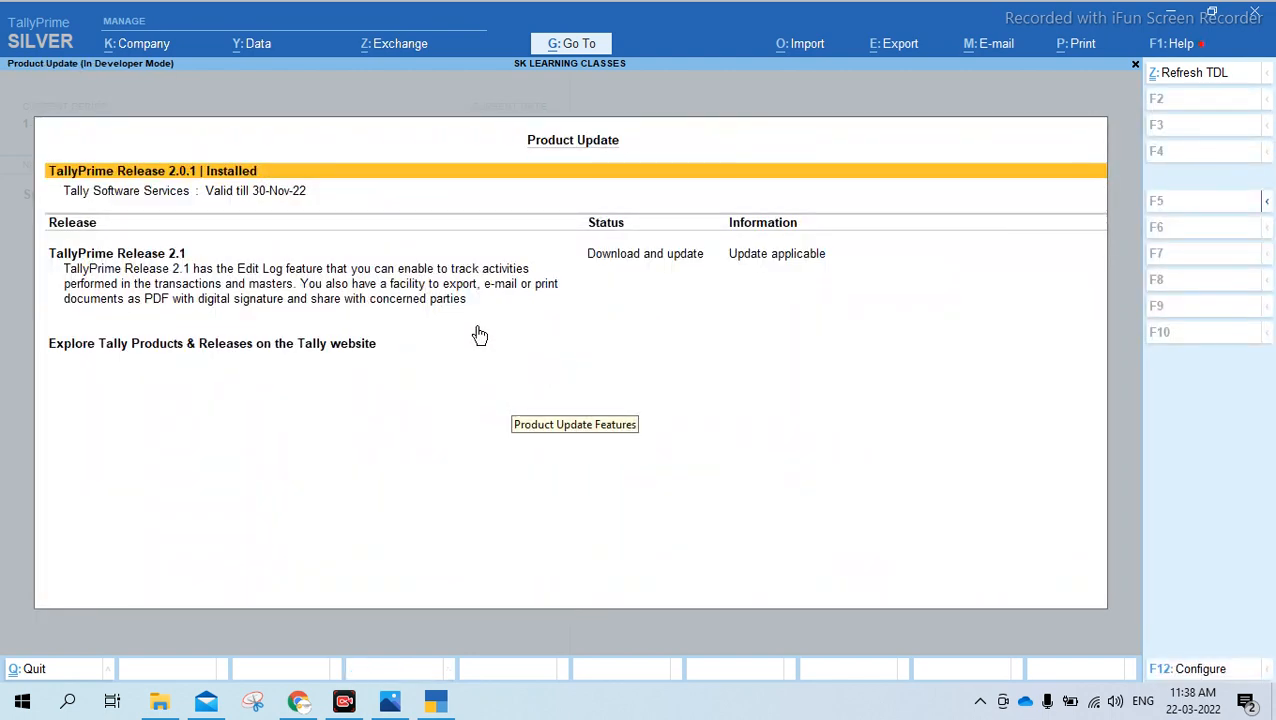
# Go through the TallyPrime Release 2.1 entry in the release list and open its upgrade options
pyautogui.press('Down')
pyautogui.press('Down')
pyautogui.press('Down')
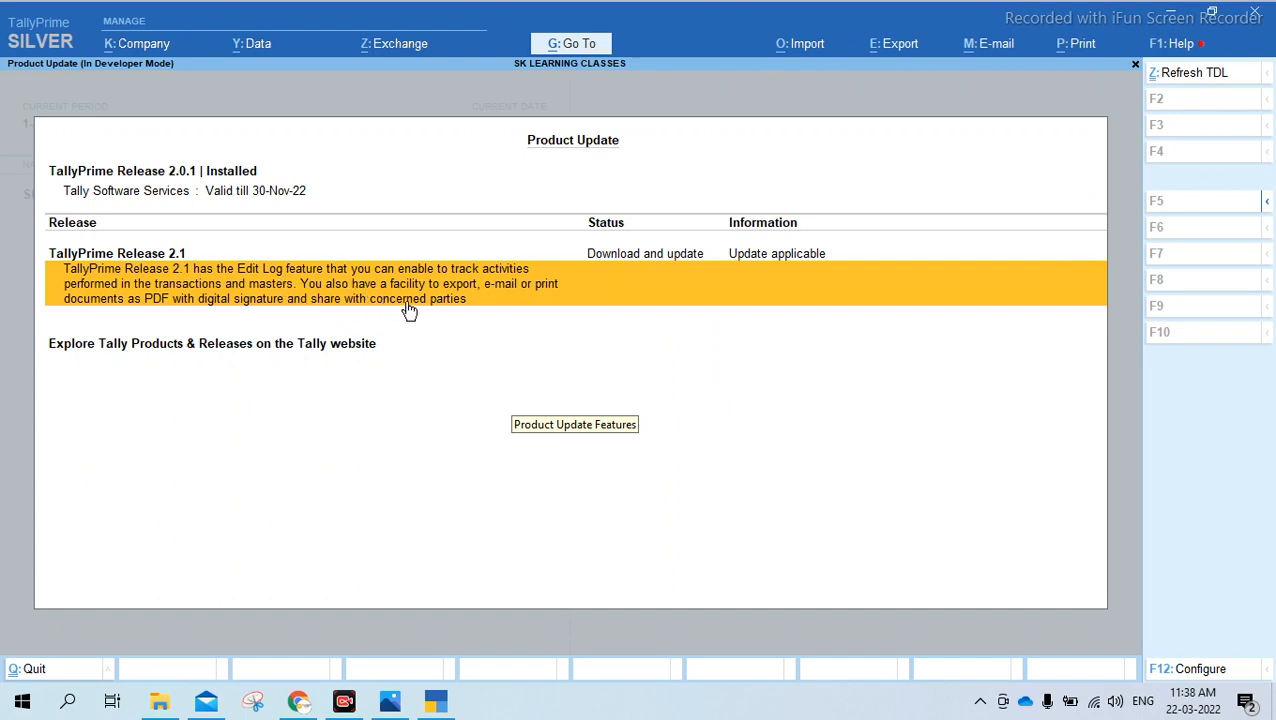
pyautogui.press('Up')
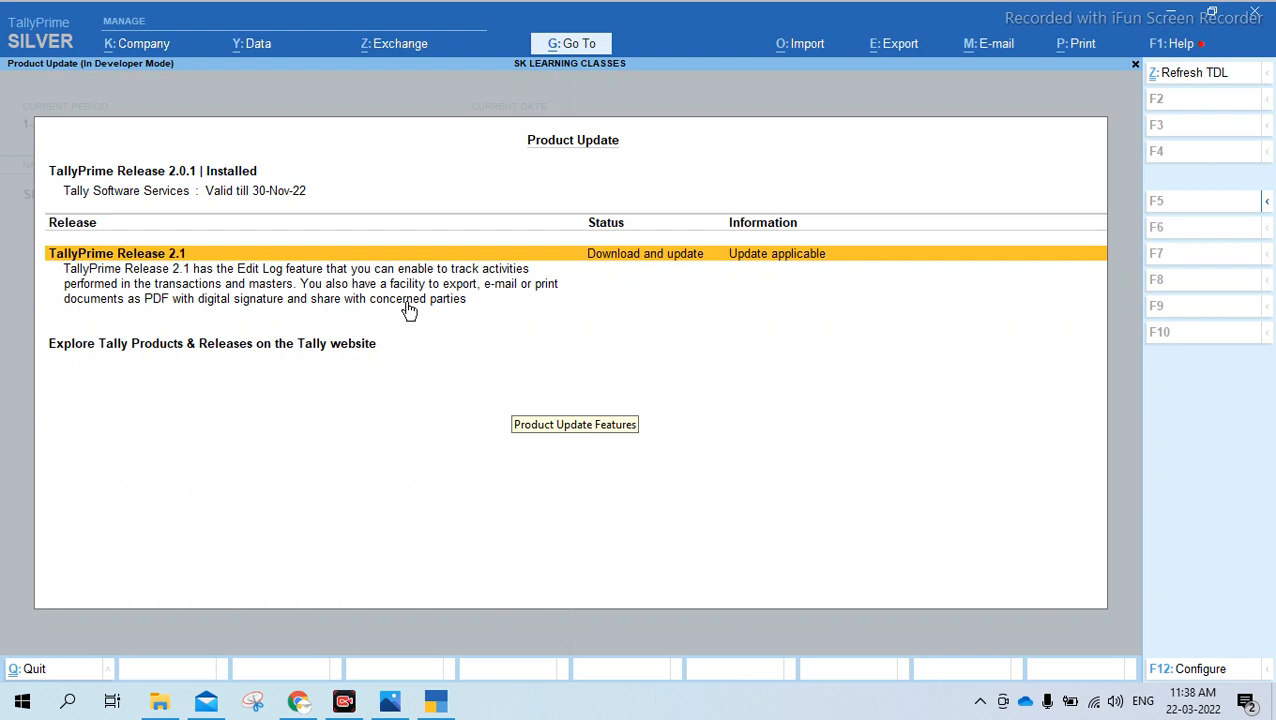
pyautogui.press('Down')
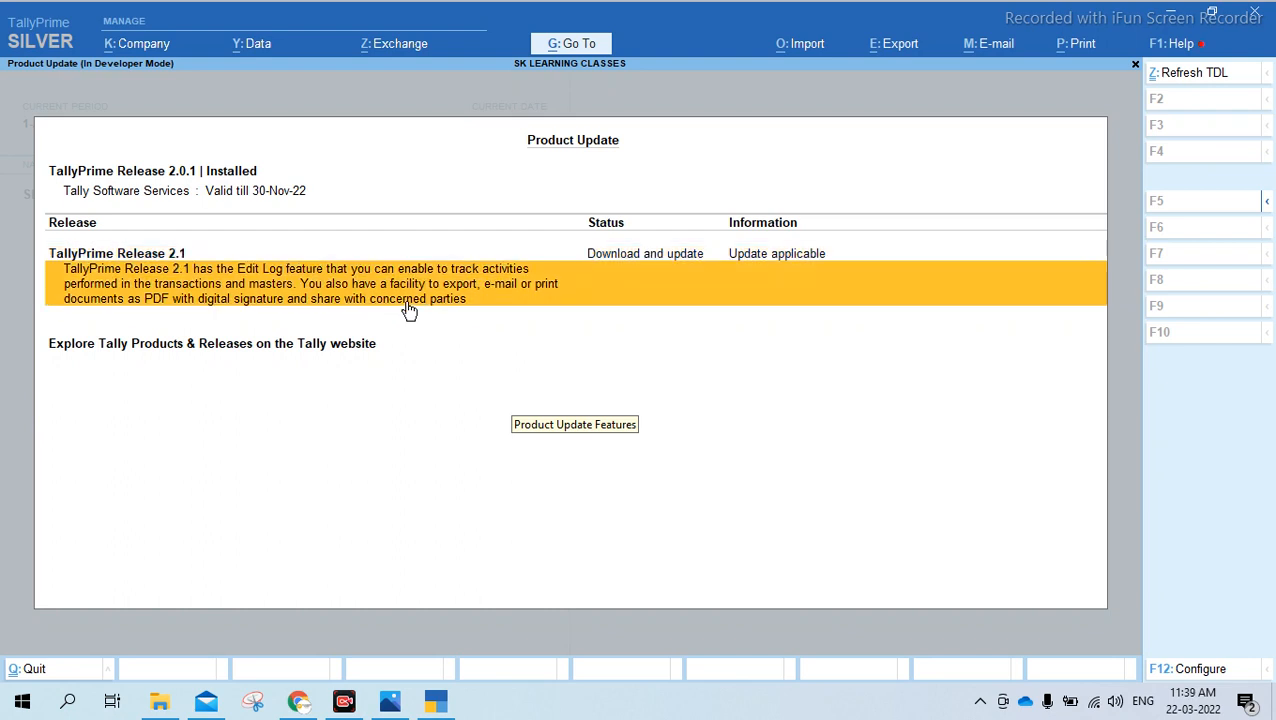
pyautogui.press('Up')
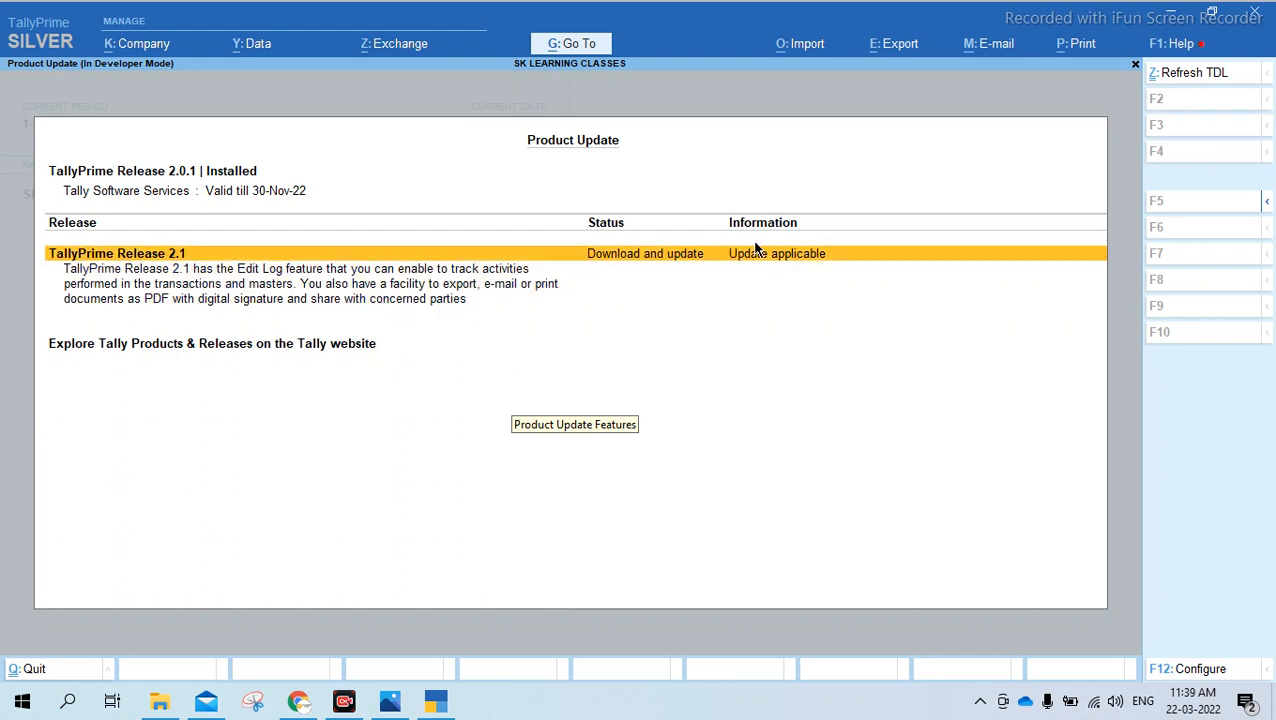
pyautogui.click(716, 258)
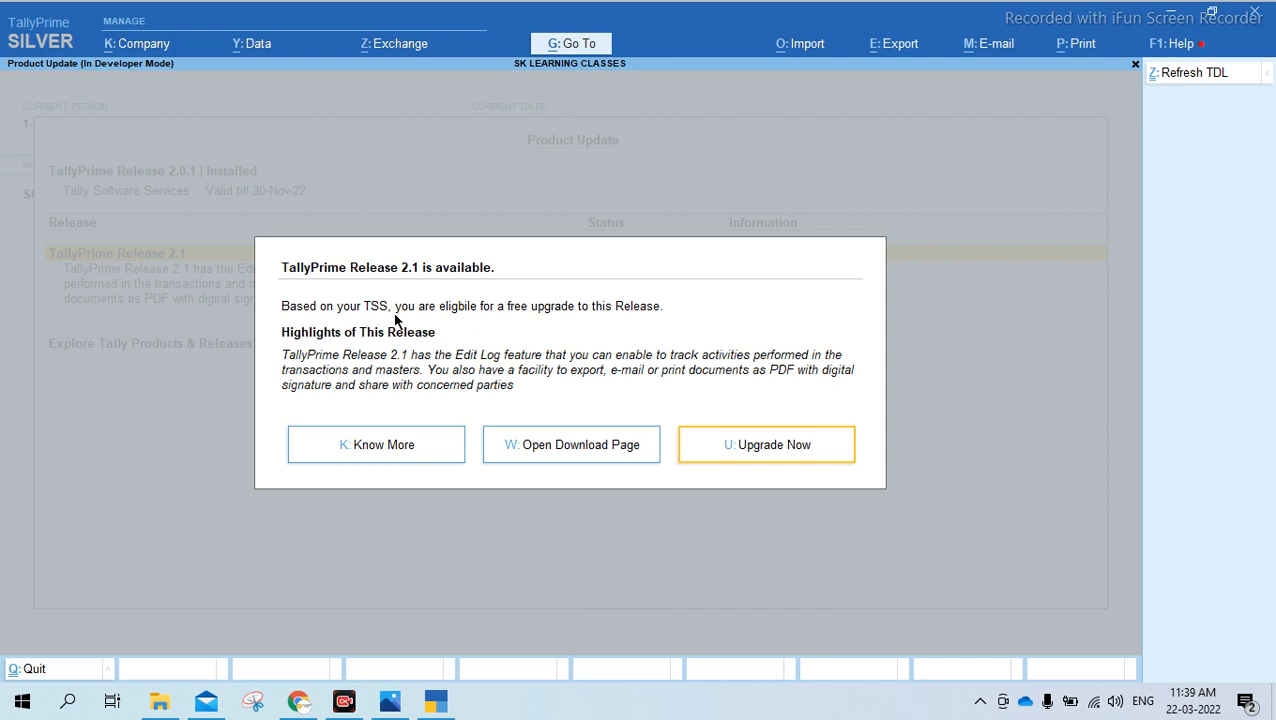
# View the Release 2.1 notes in the browser through Know More, then close that page and return to TallyPrime
pyautogui.click(395, 449)
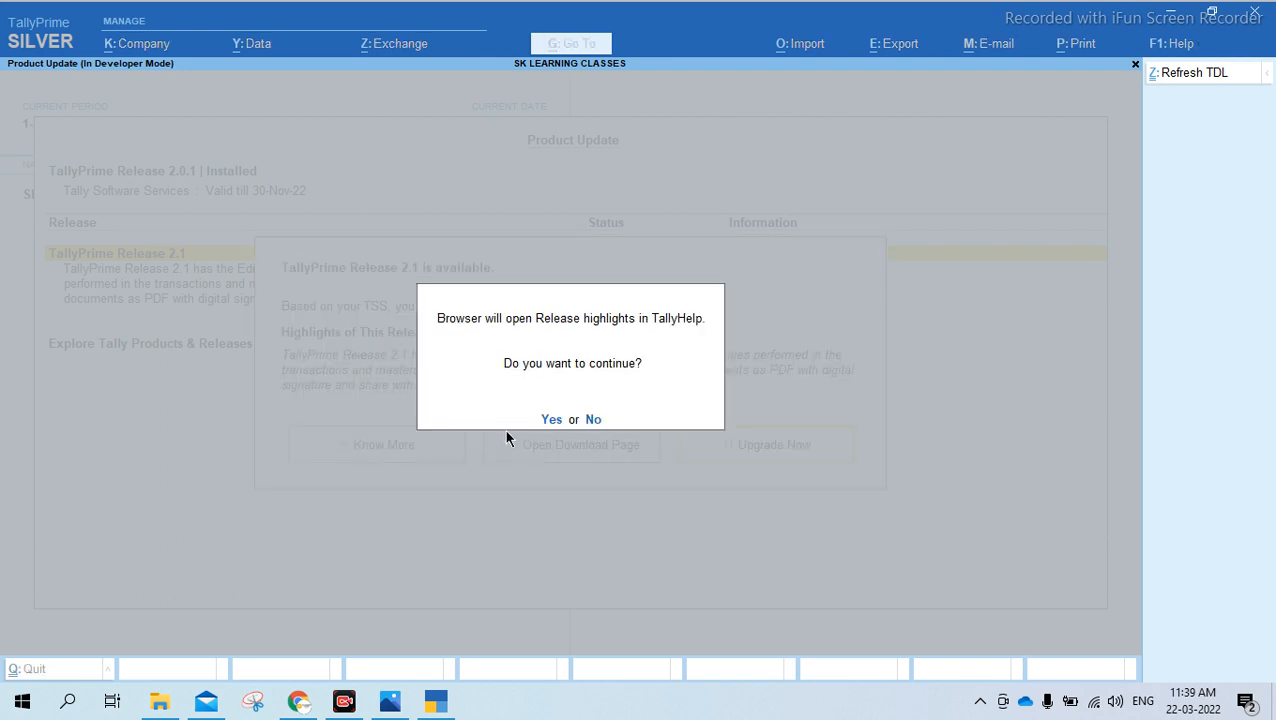
pyautogui.click(552, 425)
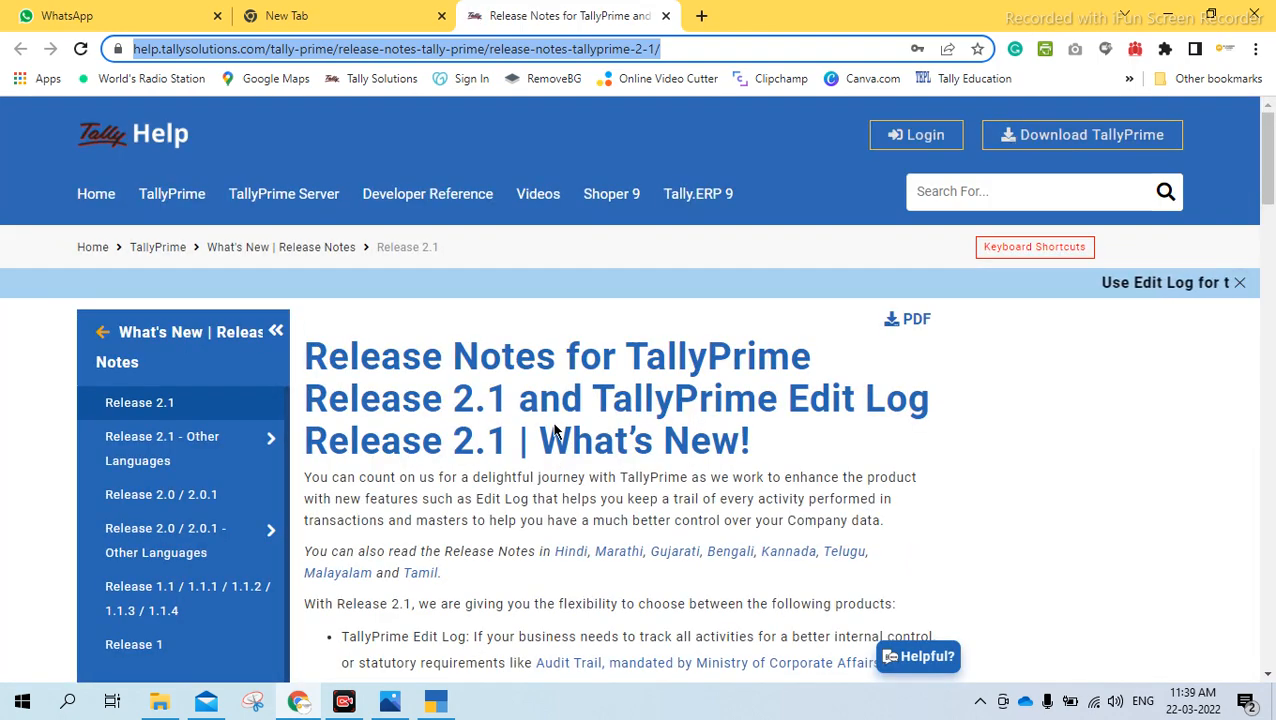
pyautogui.moveTo(1268, 166)
pyautogui.mouseDown()
pyautogui.moveTo(1271, 497)
pyautogui.moveTo(1270, 150)
pyautogui.mouseUp()
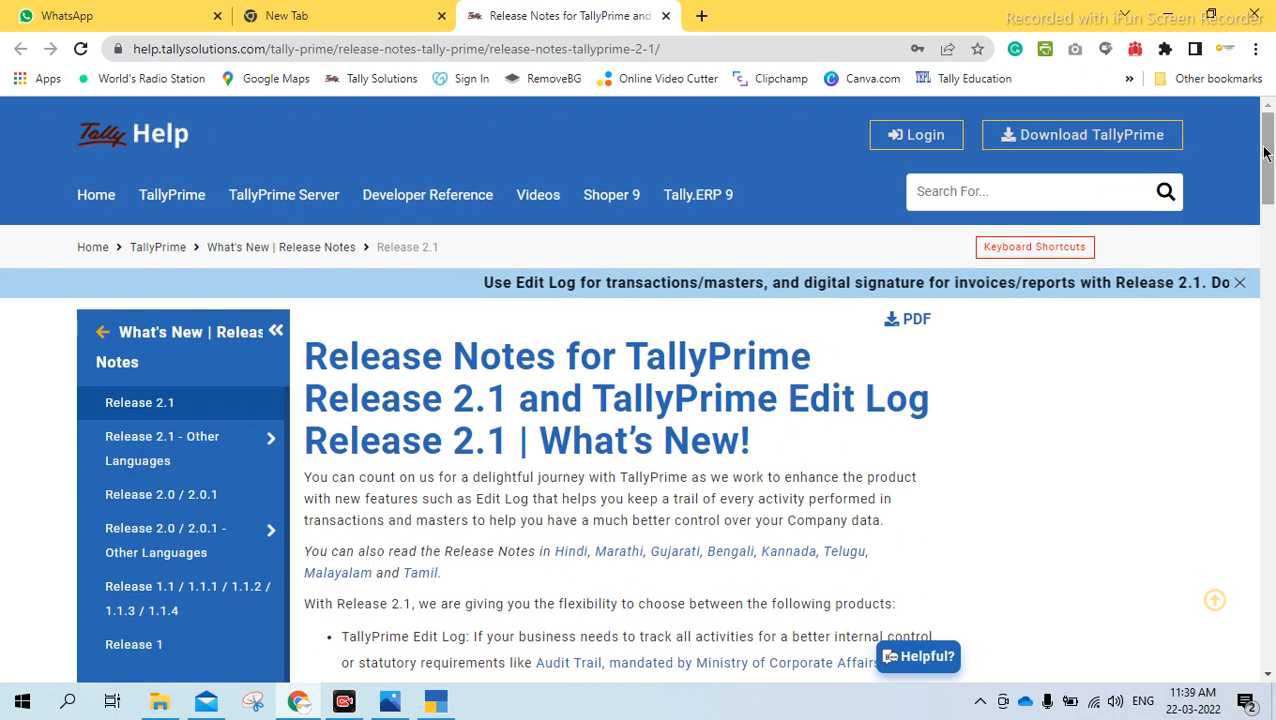
pyautogui.click(666, 15)
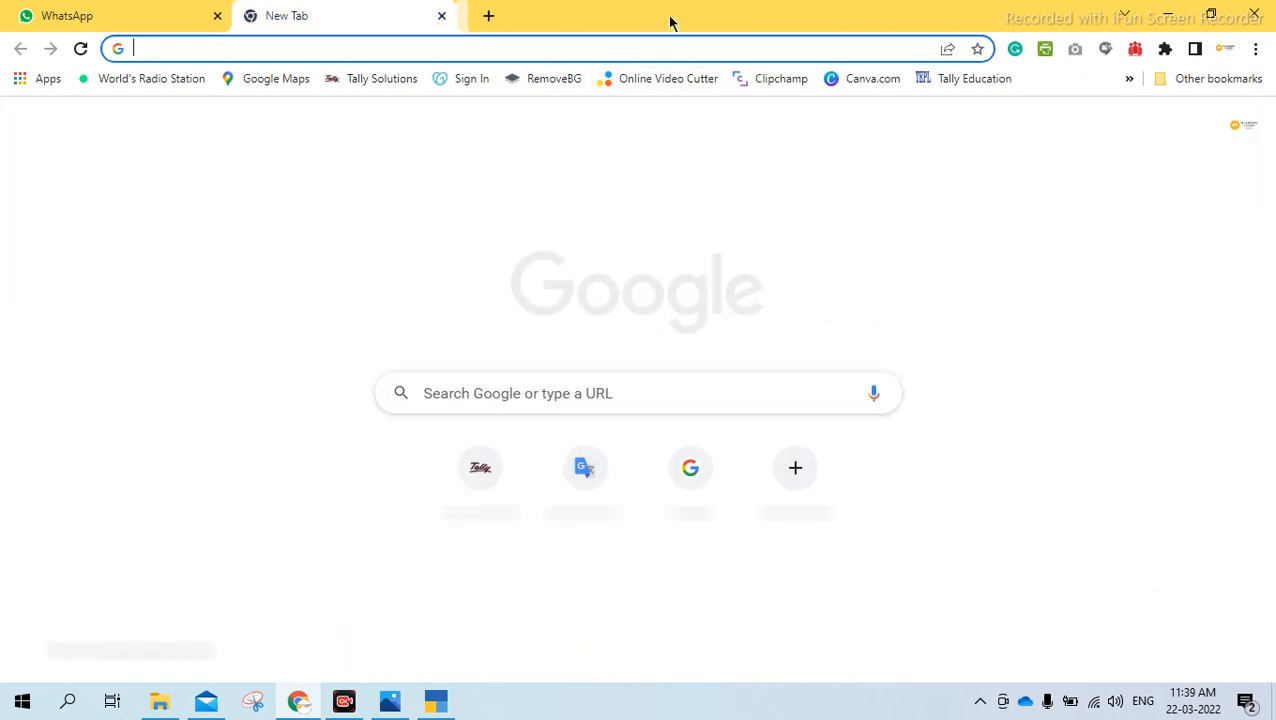
pyautogui.click(445, 702)
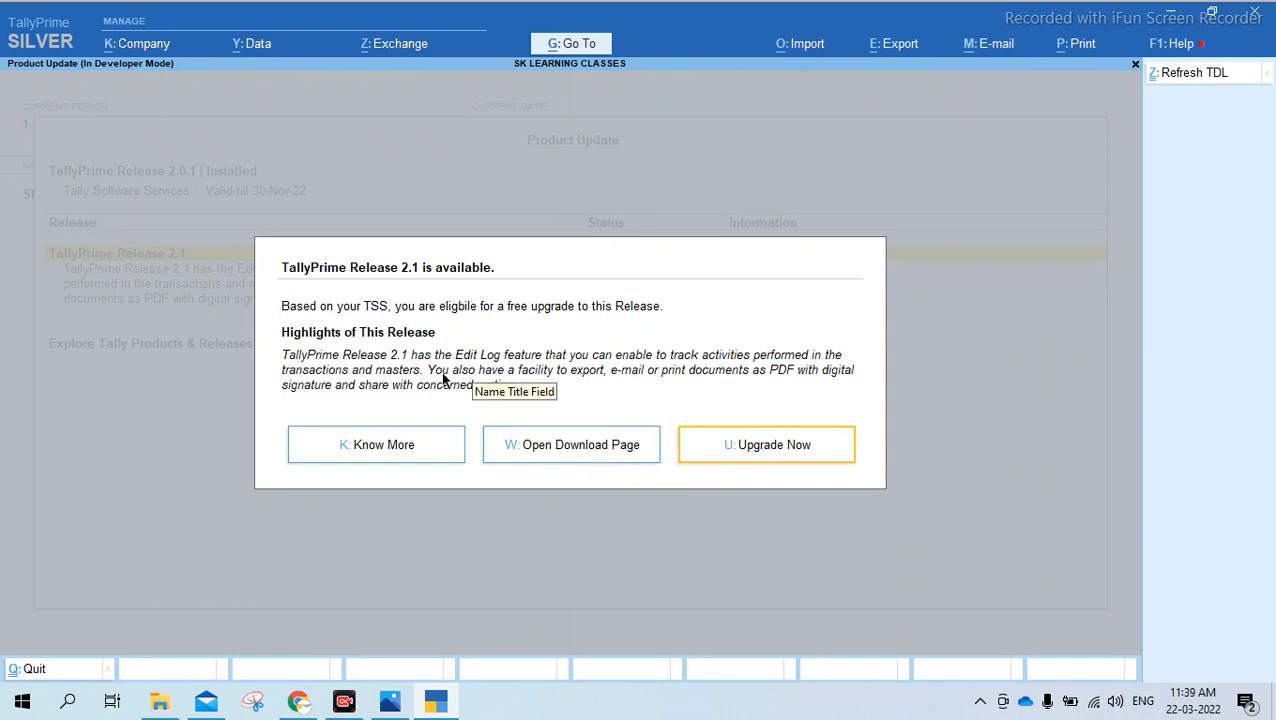
# View Tally's download page from the Release 2.1 upgrade options, then close it and return to TallyPrime
pyautogui.click(580, 457)
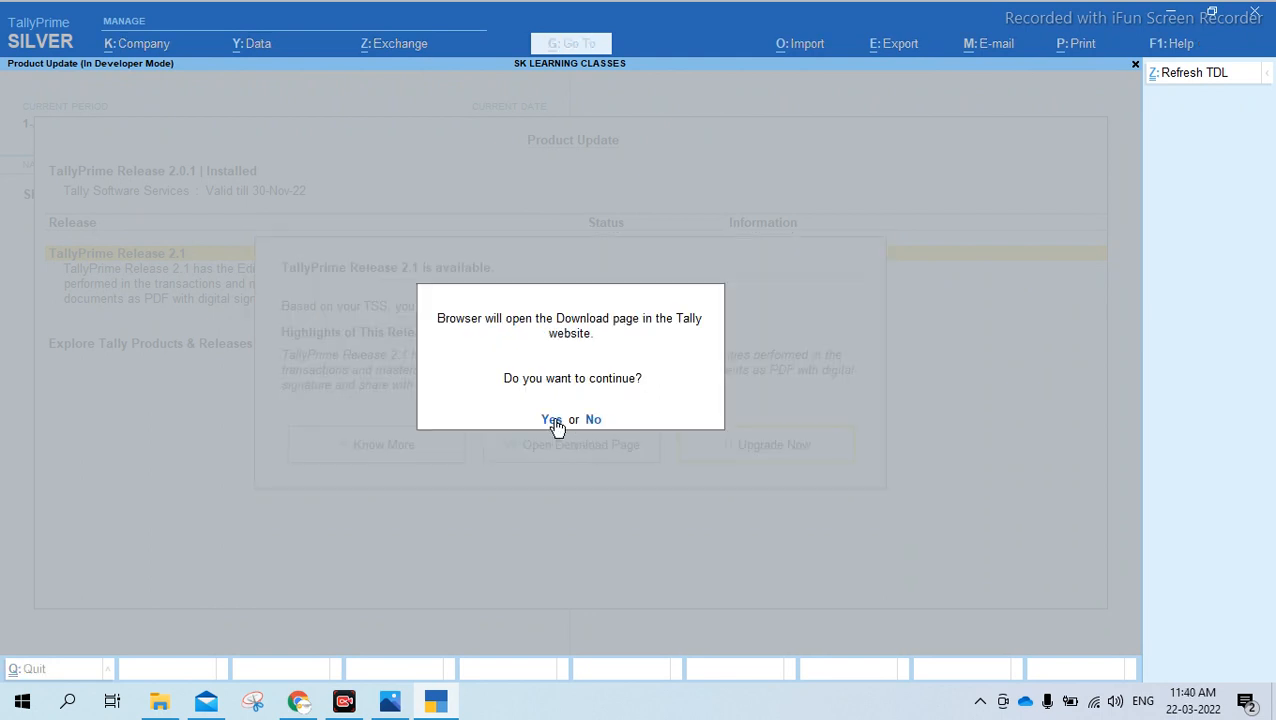
pyautogui.click(552, 419)
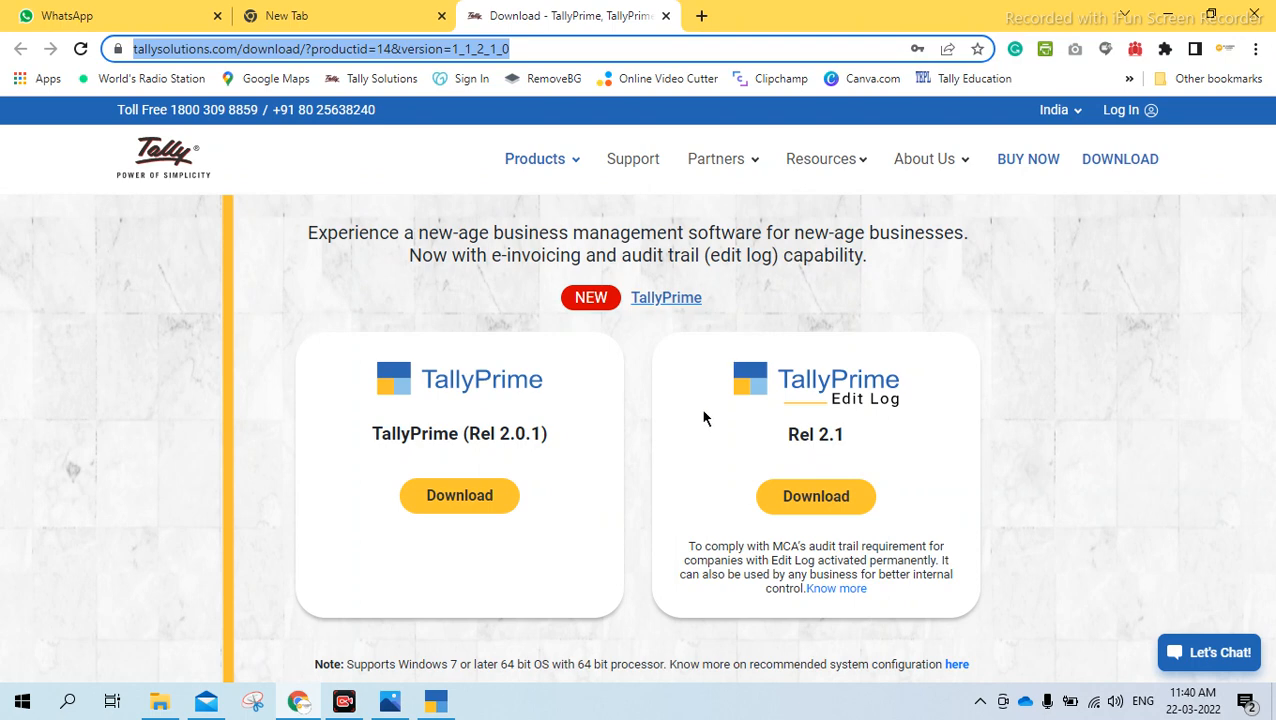
pyautogui.click(666, 17)
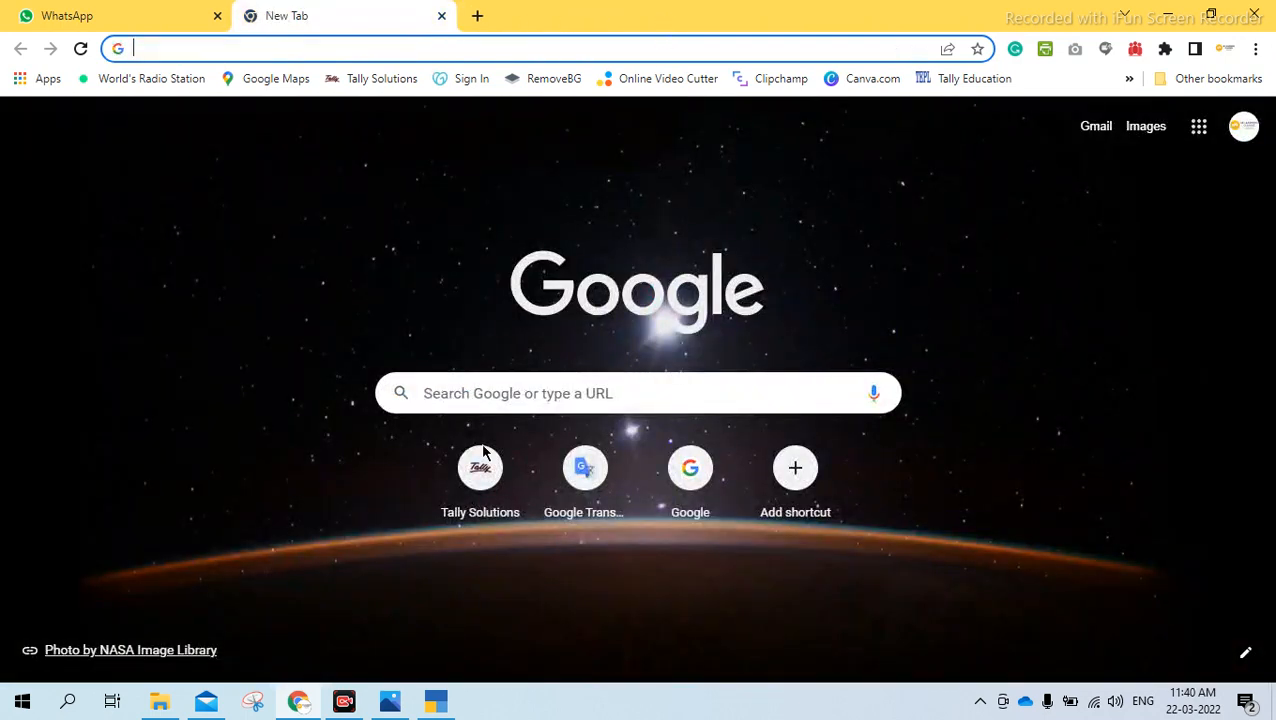
pyautogui.click(440, 703)
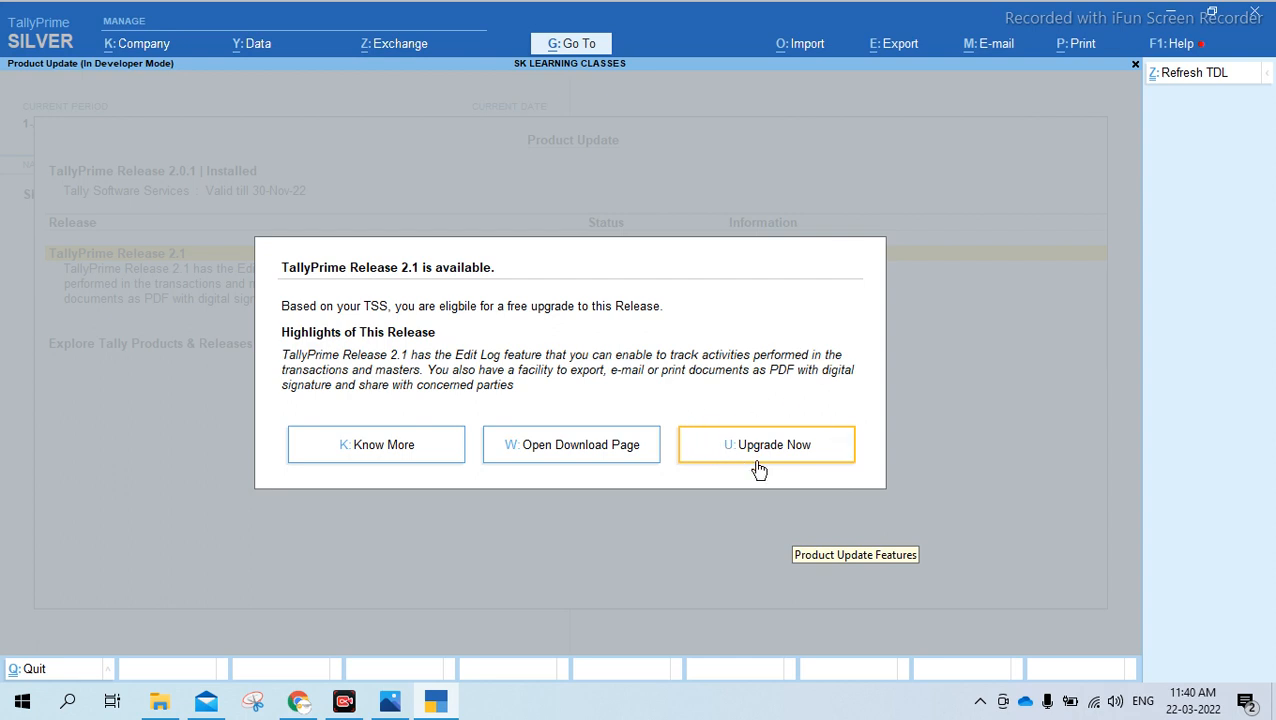
# Leave the product update screen, open the Upgrade to Latest Release notice and snooze it until the next release
pyautogui.press('Escape')
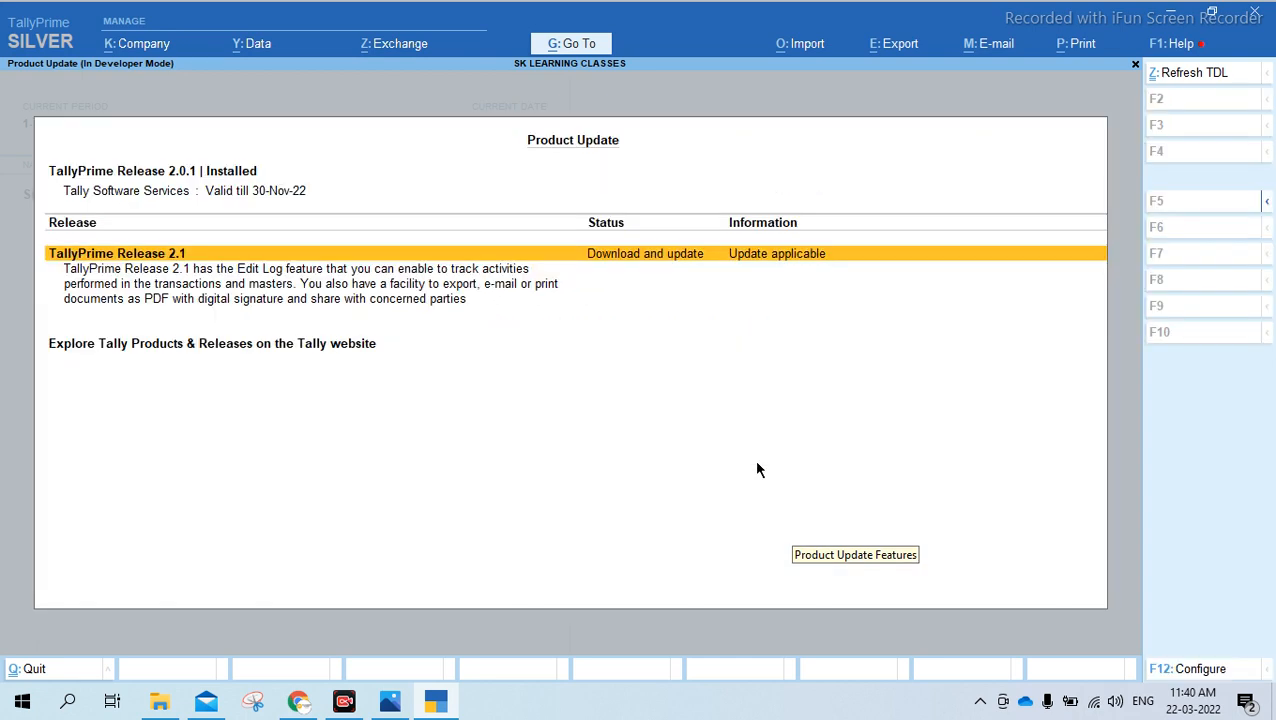
pyautogui.press('Escape')
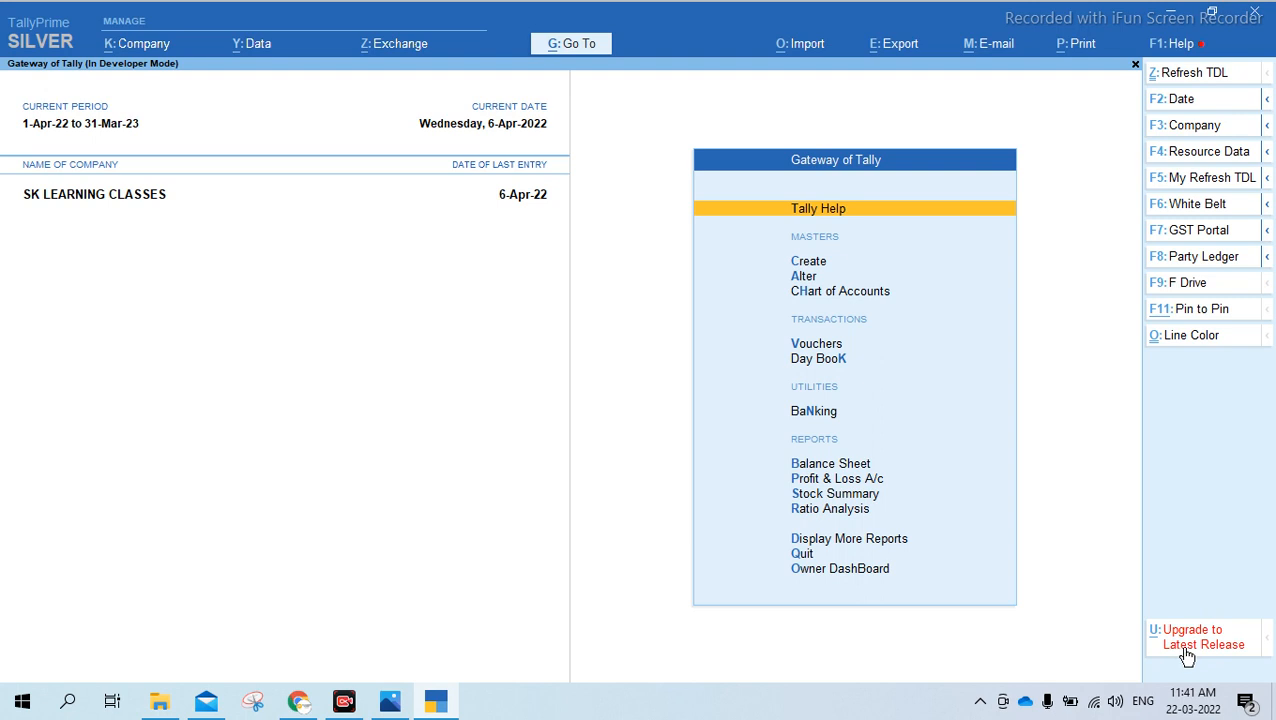
pyautogui.click(1189, 650)
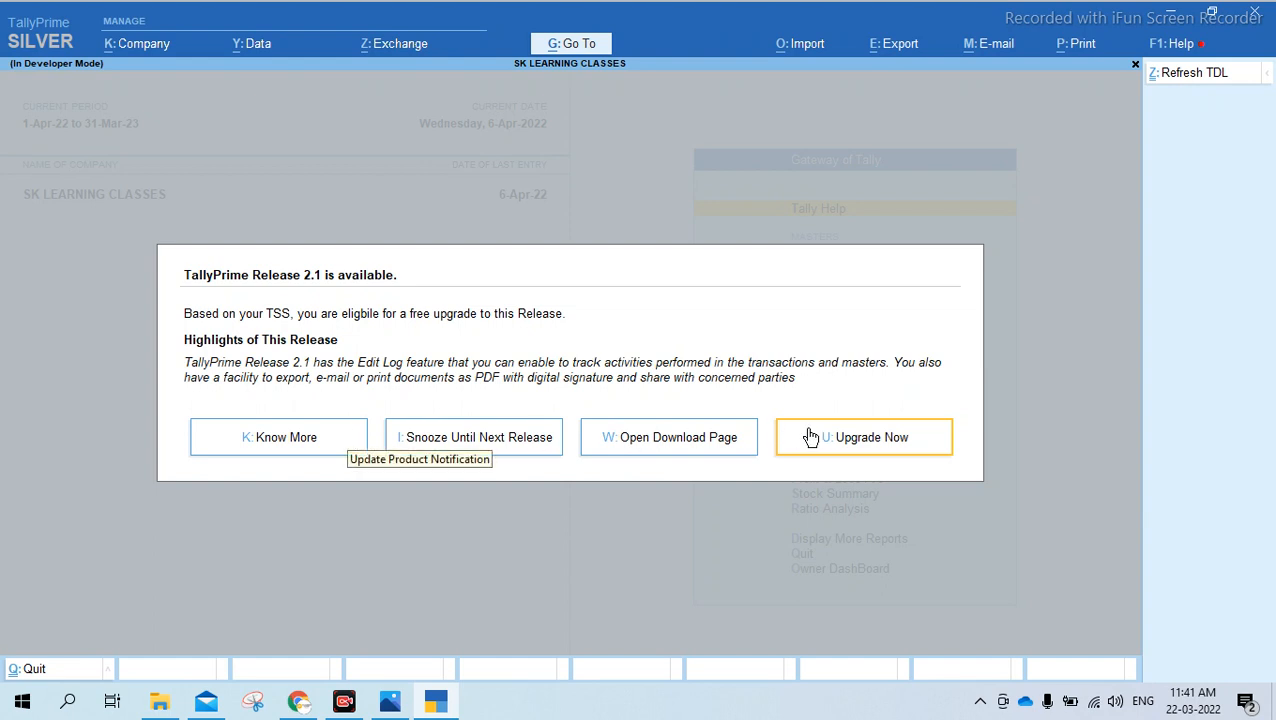
pyautogui.click(469, 445)
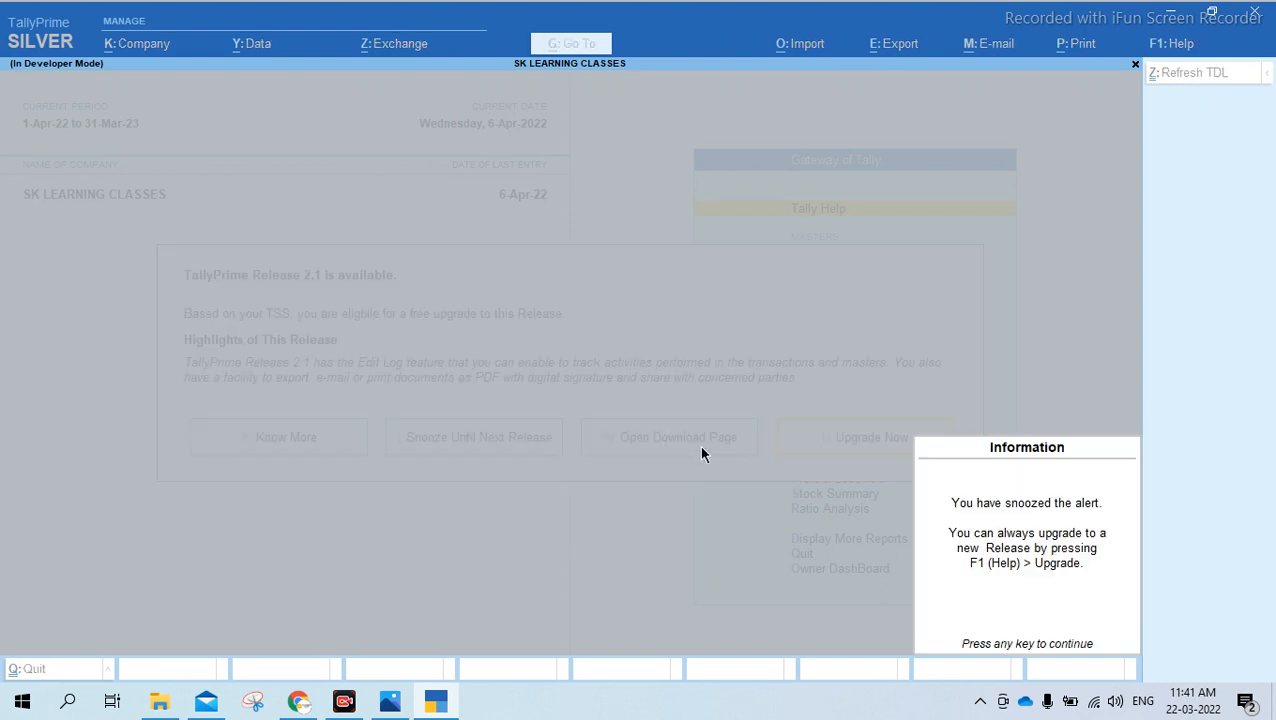
pyautogui.press('Return')
# Quit TallyPrime, confirm the exit and show the desktop
pyautogui.click(1253, 14)
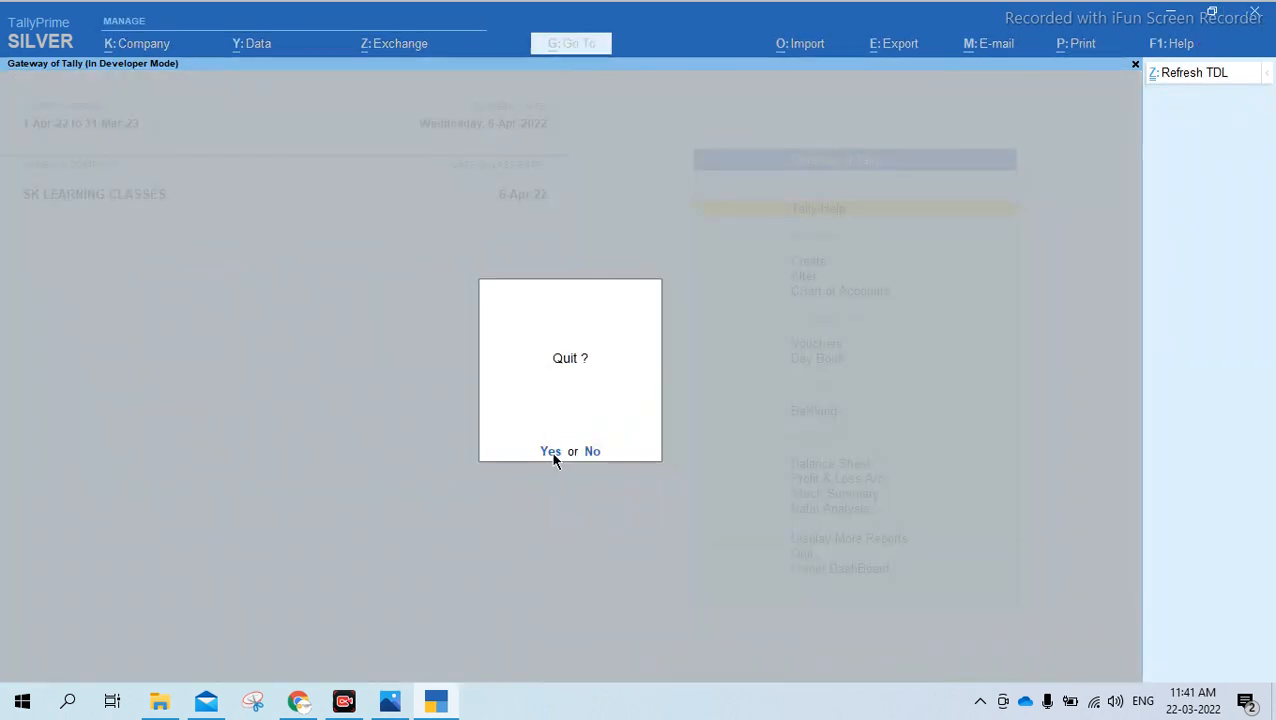
pyautogui.click(551, 452)
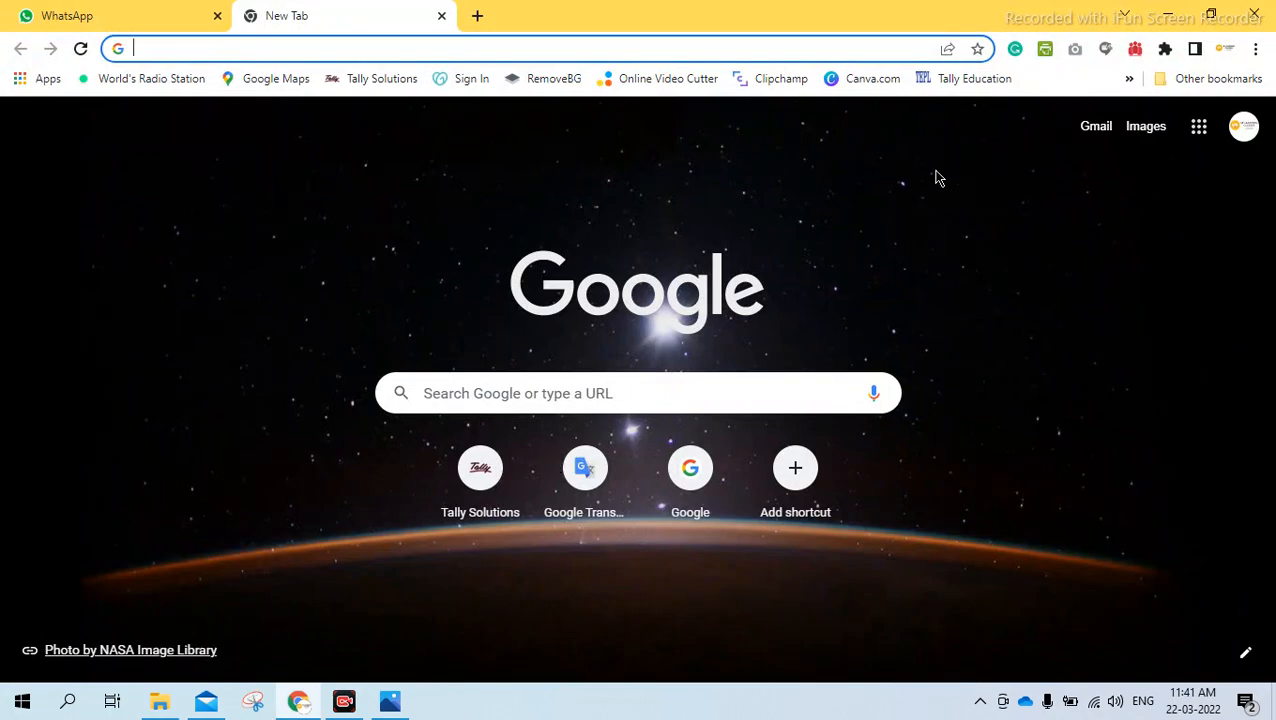
pyautogui.press('super+d')
pyautogui.moveTo(688, 290); pyautogui.dragTo(259, 452)
pyautogui.click(813, 205)
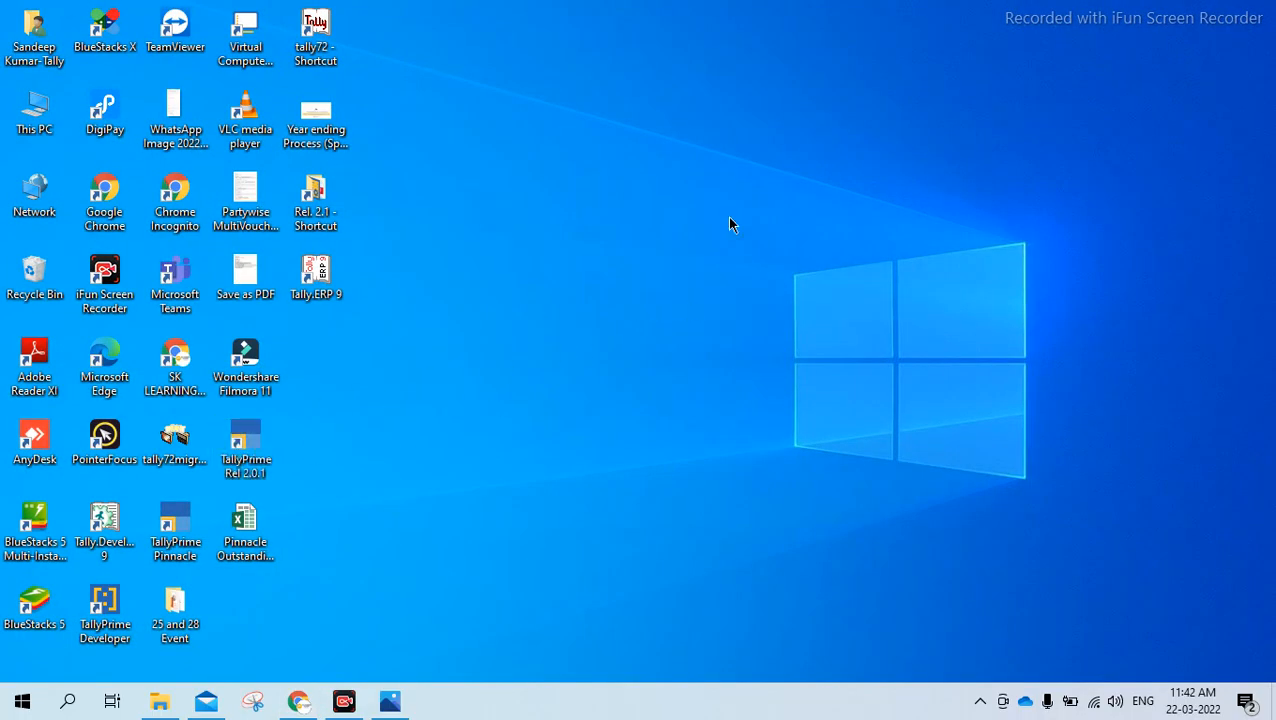
# Switch to Chrome, open tallysolutions.com and go to its download page
pyautogui.click(299, 701)
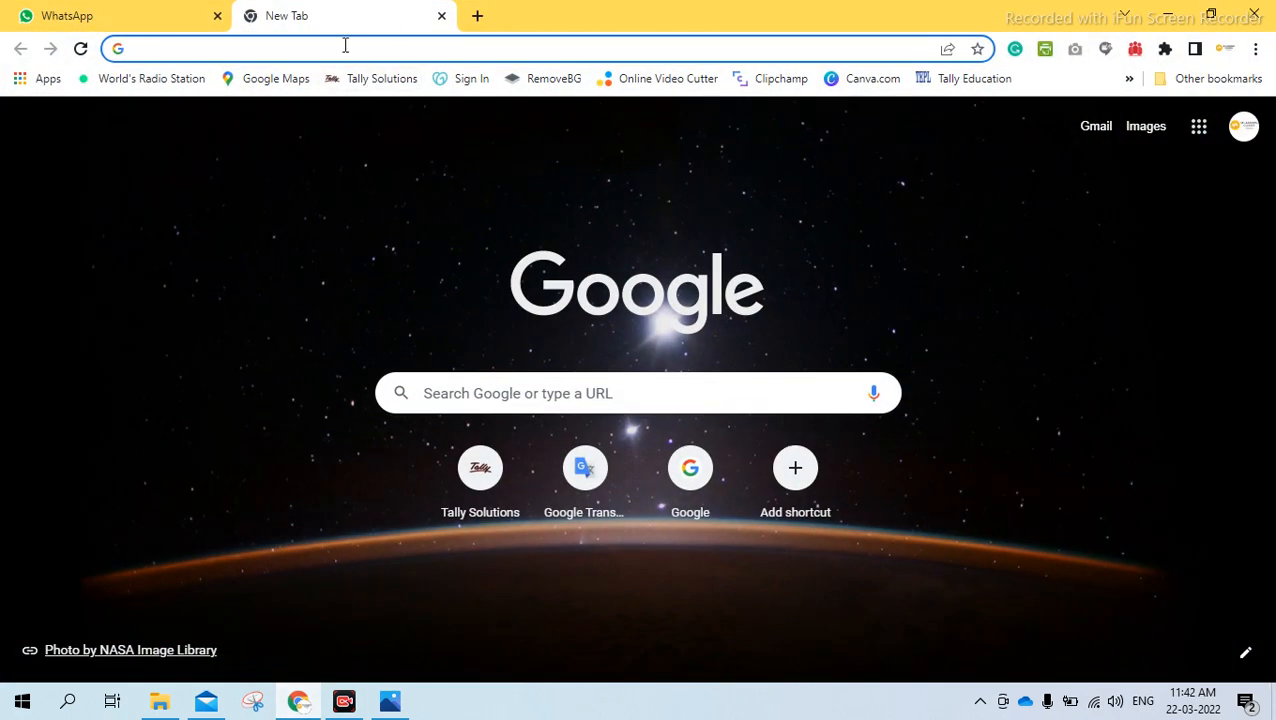
pyautogui.write('ta')
pyautogui.press('Return')
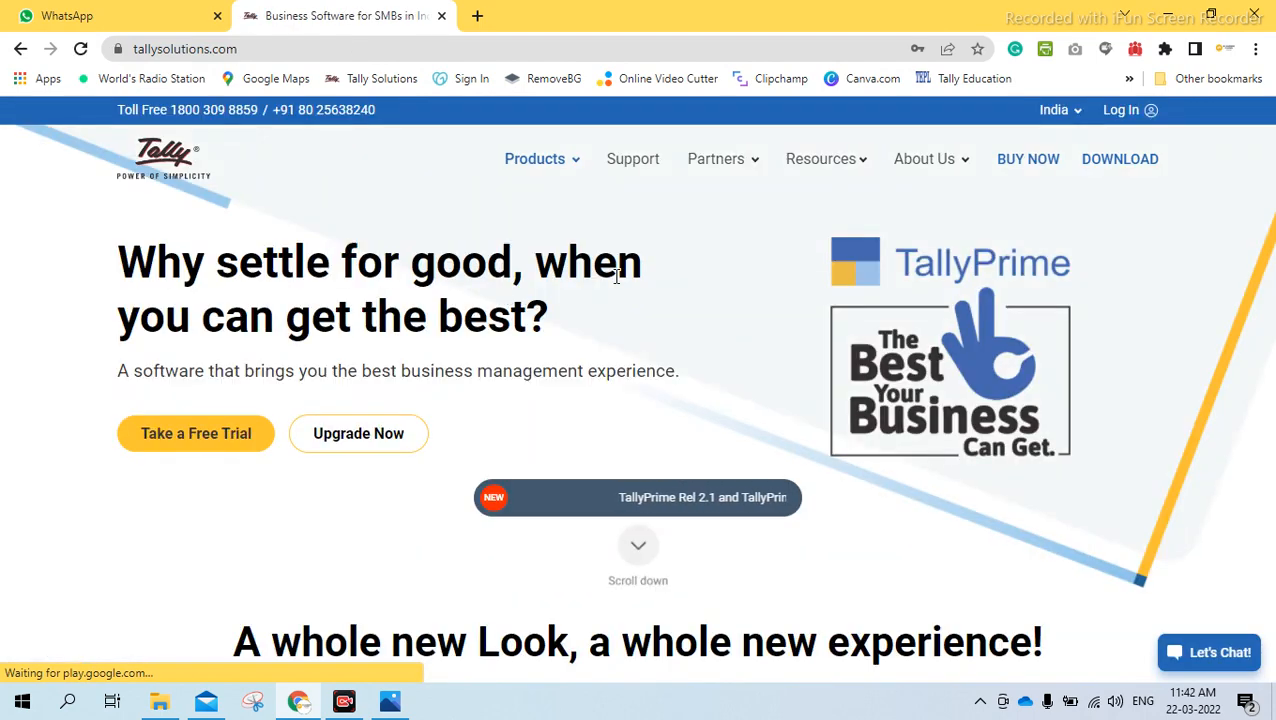
pyautogui.click(1133, 166)
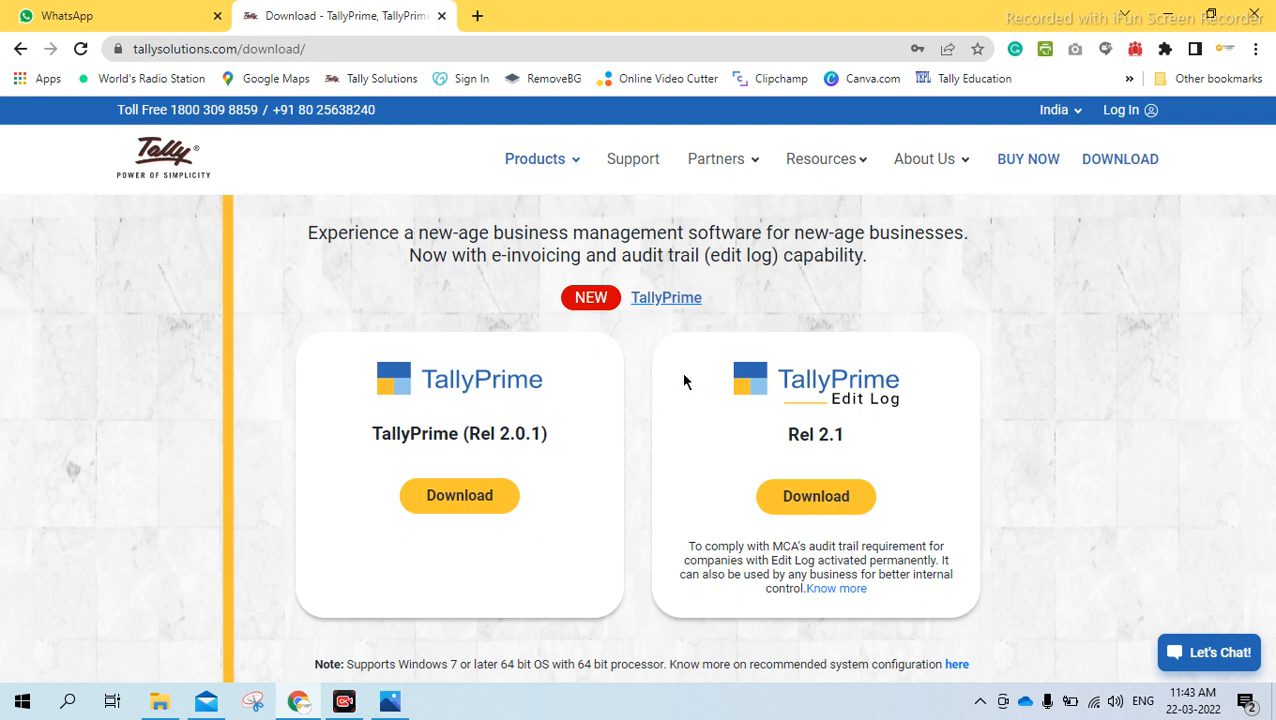
# Open a Chrome Incognito window, load tallysolutions.com and go to its download page
pyautogui.hotkey('ctrl', 'shift', 'n')
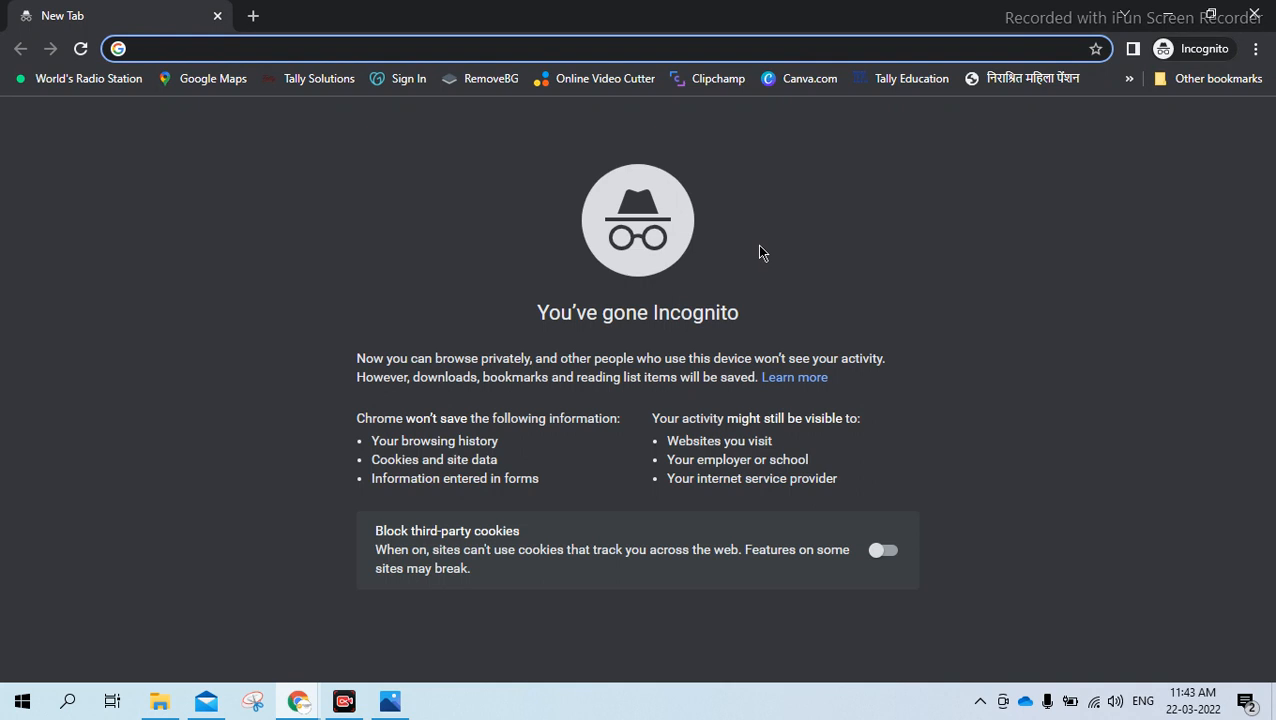
pyautogui.click(1254, 14)
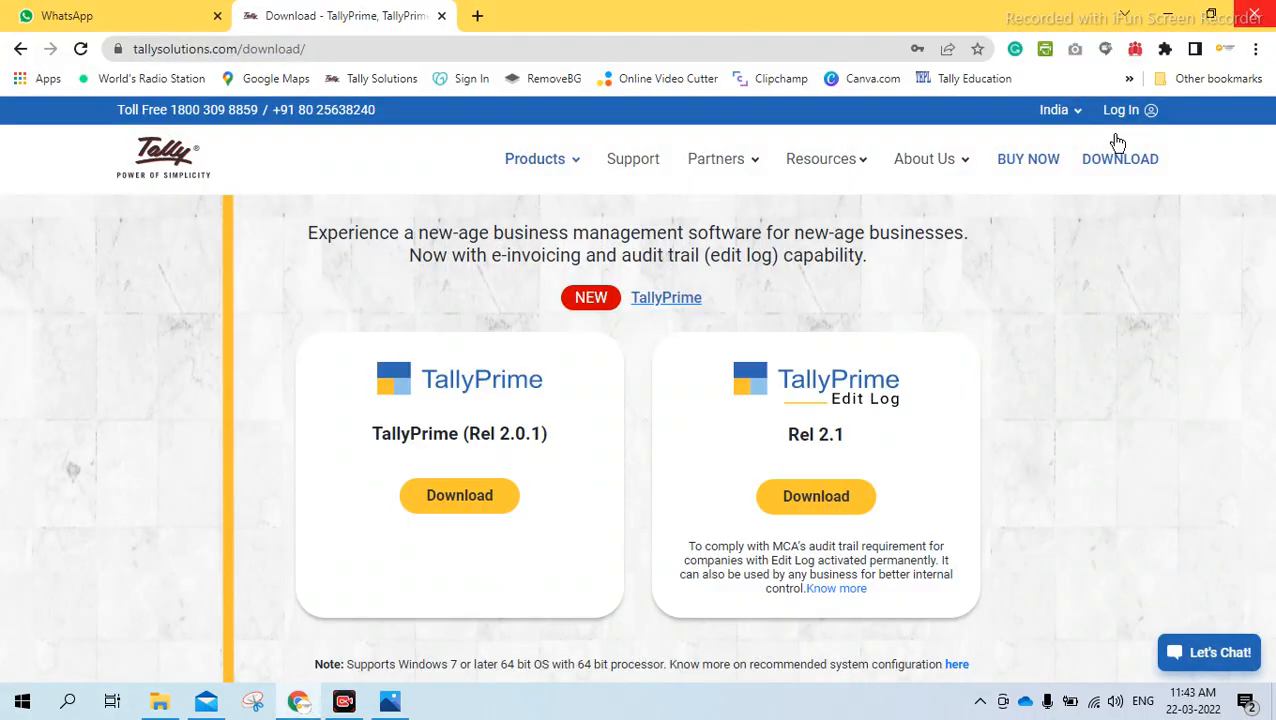
pyautogui.click(1255, 49)
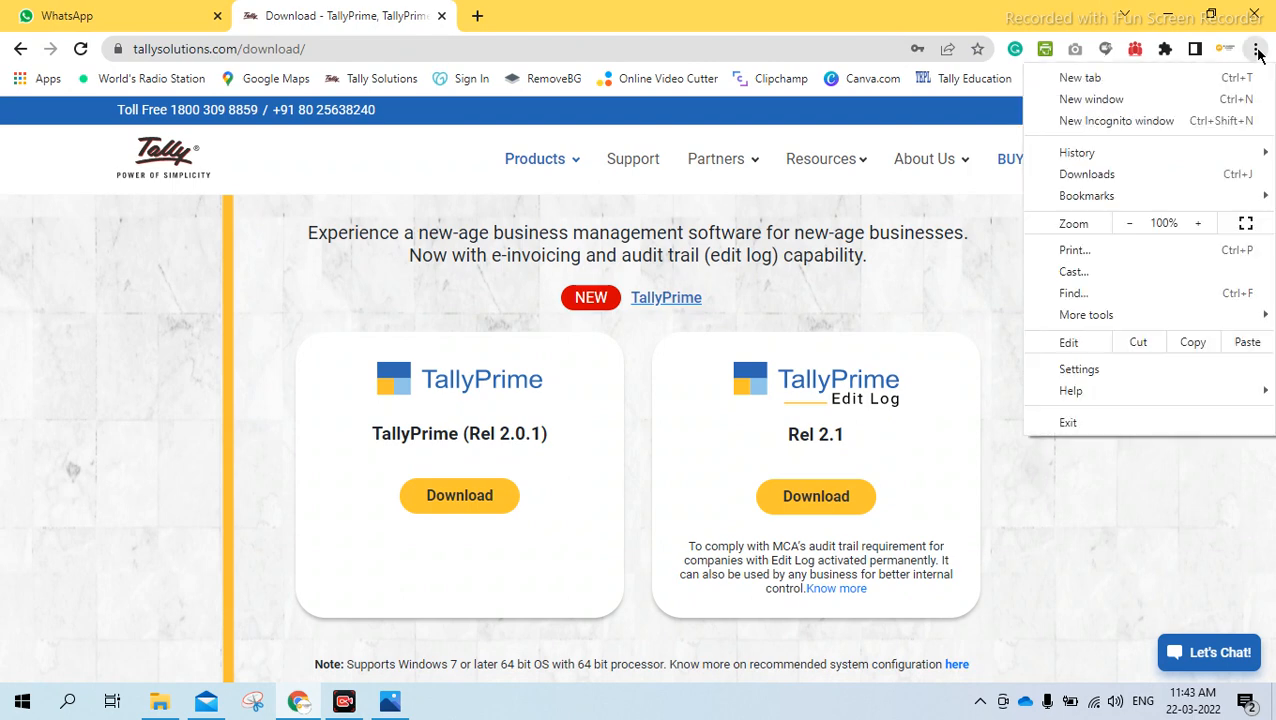
pyautogui.click(1116, 121)
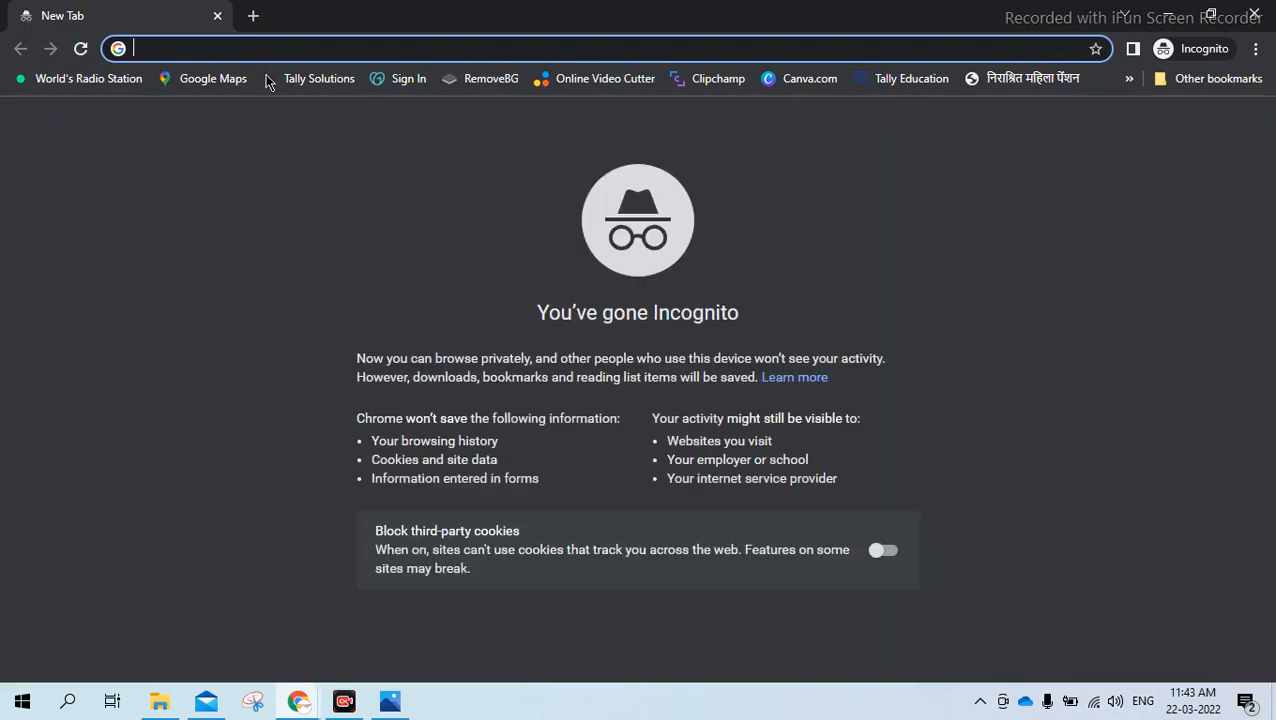
pyautogui.write('tall')
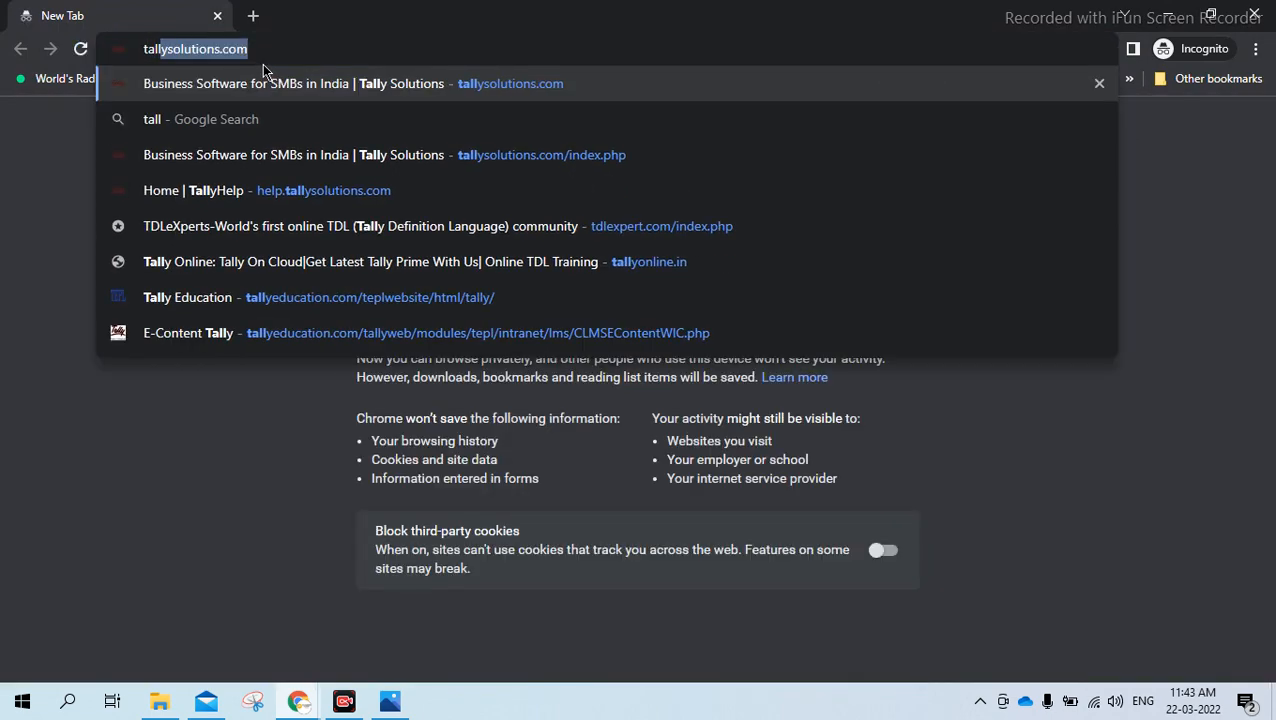
pyautogui.press('Return')
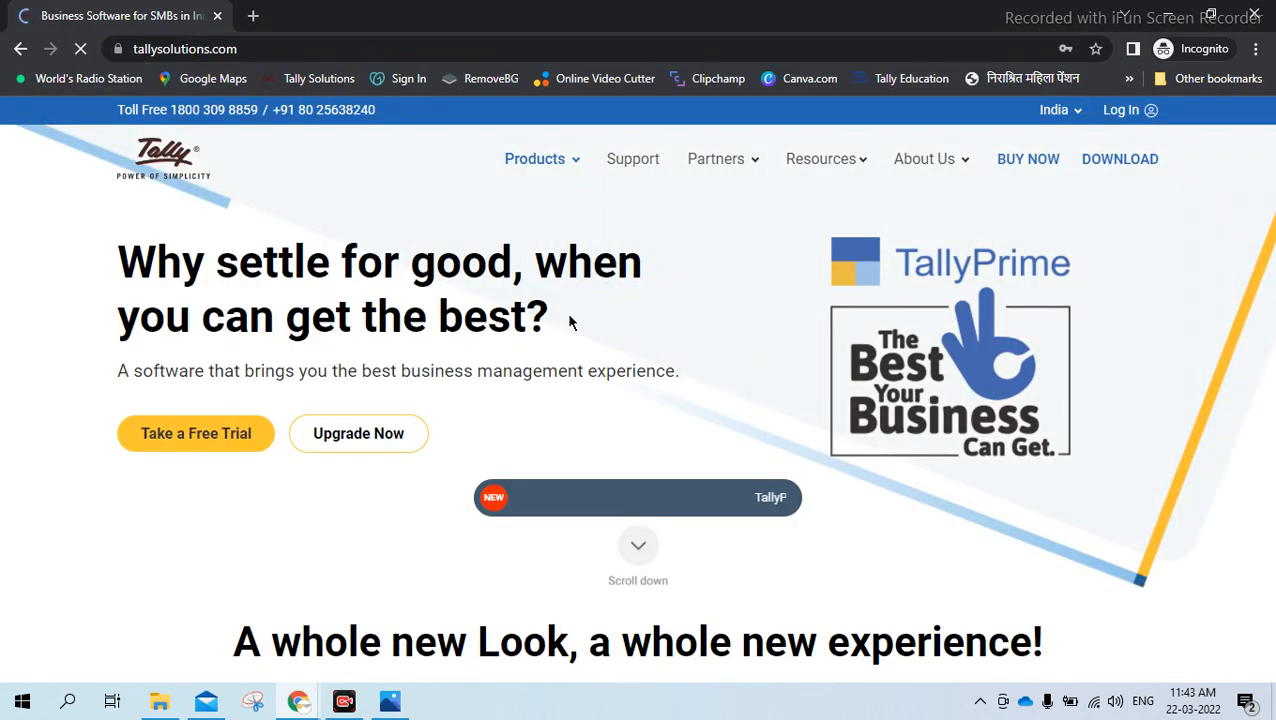
pyautogui.click(1120, 159)
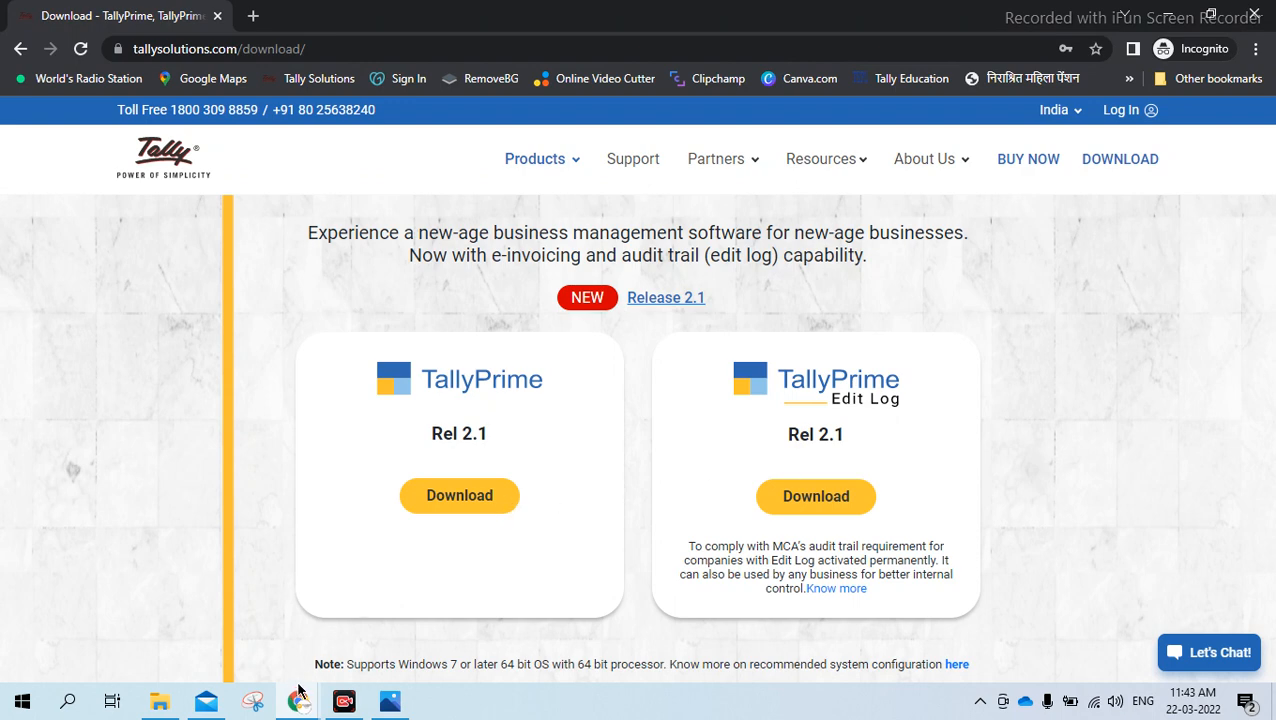
# Compare the download page in the regular Chrome window with the one in the Incognito window, ending in the Incognito window
pyautogui.moveTo(300, 697)
pyautogui.click(278, 632)
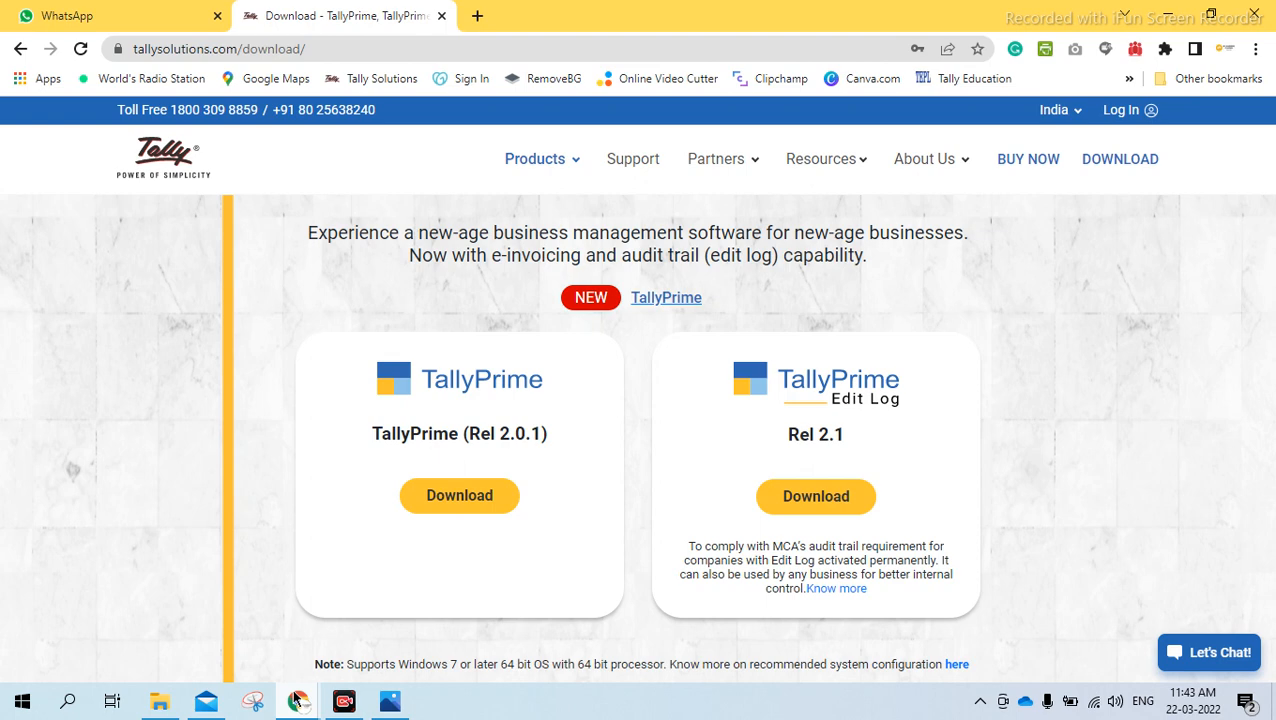
pyautogui.moveTo(298, 700)
pyautogui.click(396, 620)
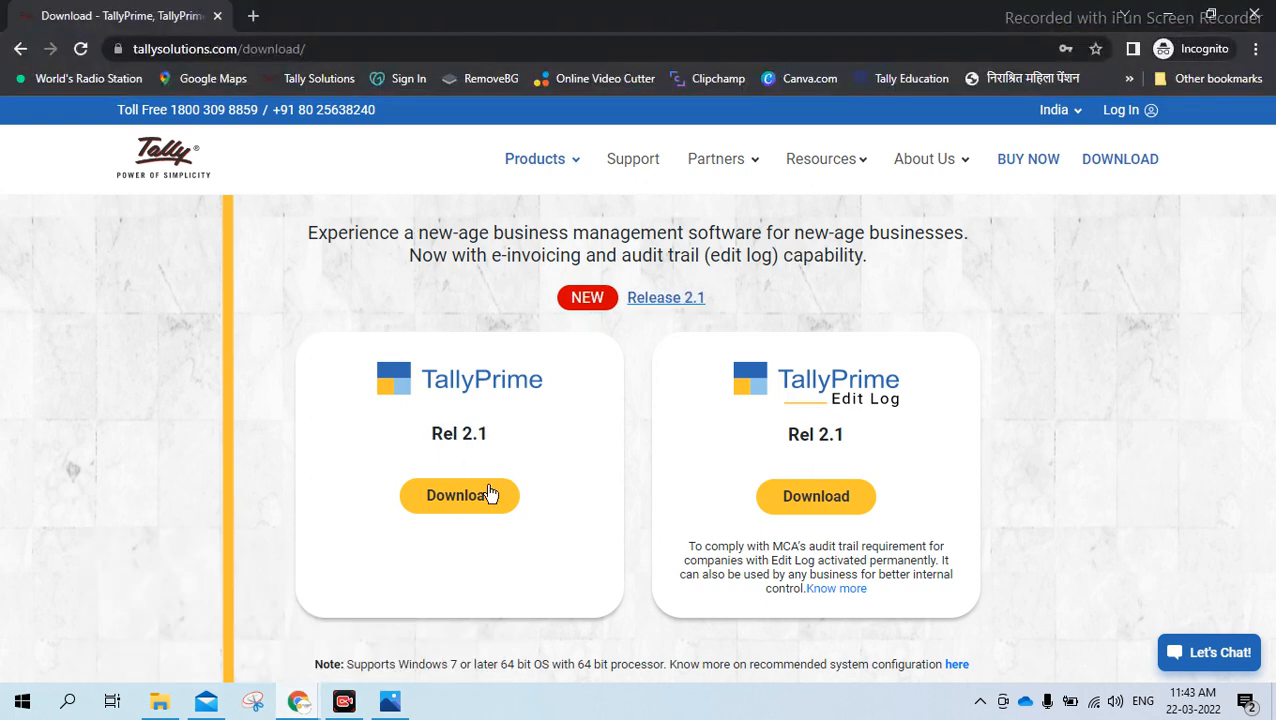
# Download the TallyPrime Rel 2.1 installer and save it in Downloads as "setup TP Rel 2.1"
pyautogui.click(459, 496)
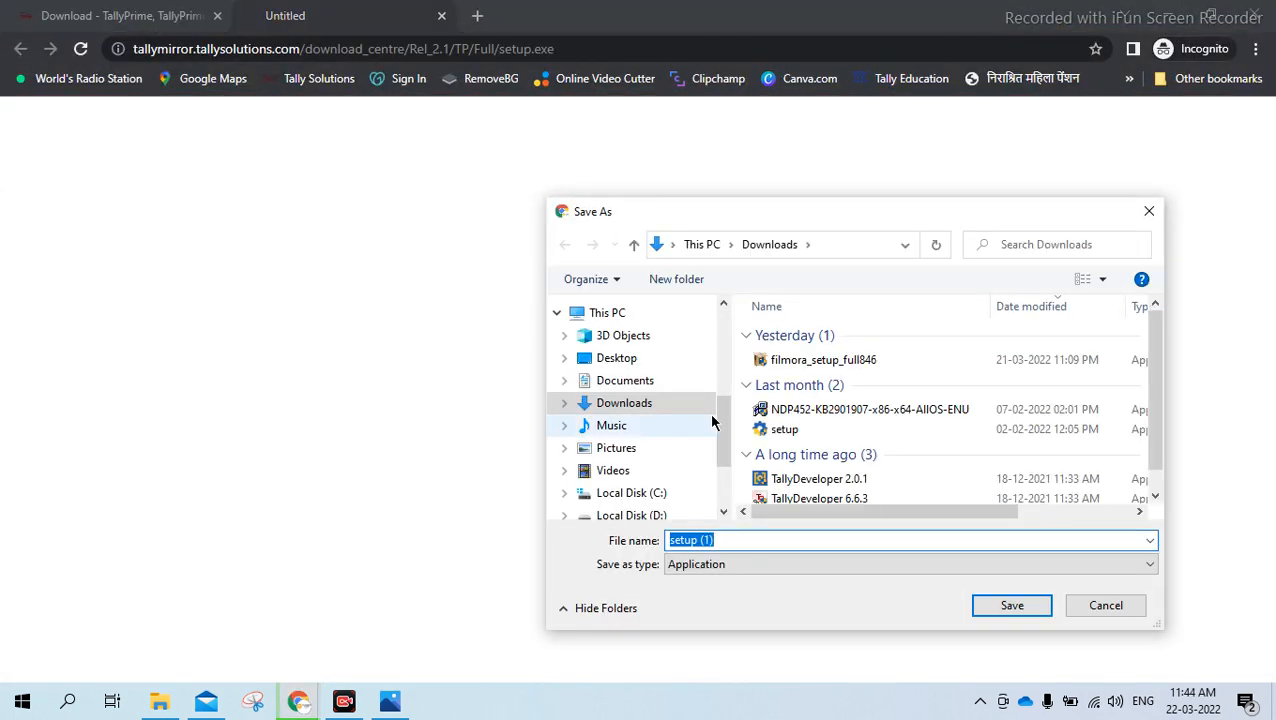
pyautogui.click(728, 538)
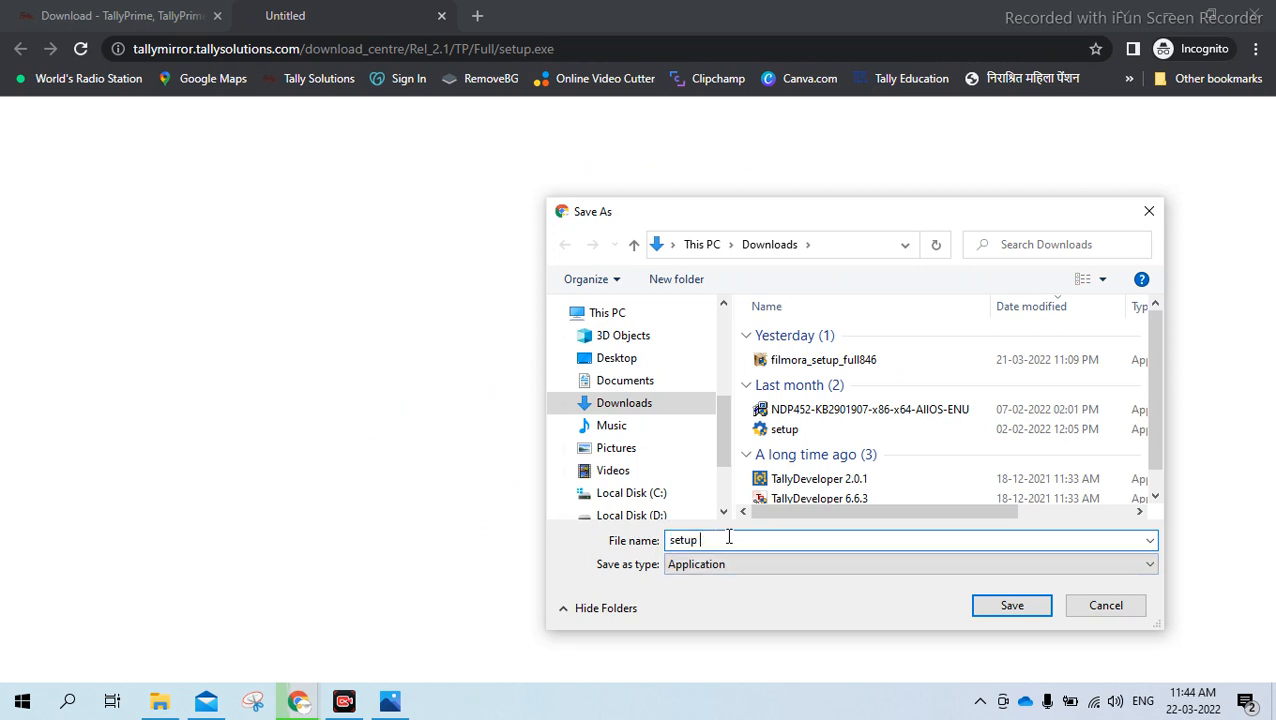
pyautogui.write('Re')
pyautogui.press('BackSpace')
pyautogui.press('BackSpace')
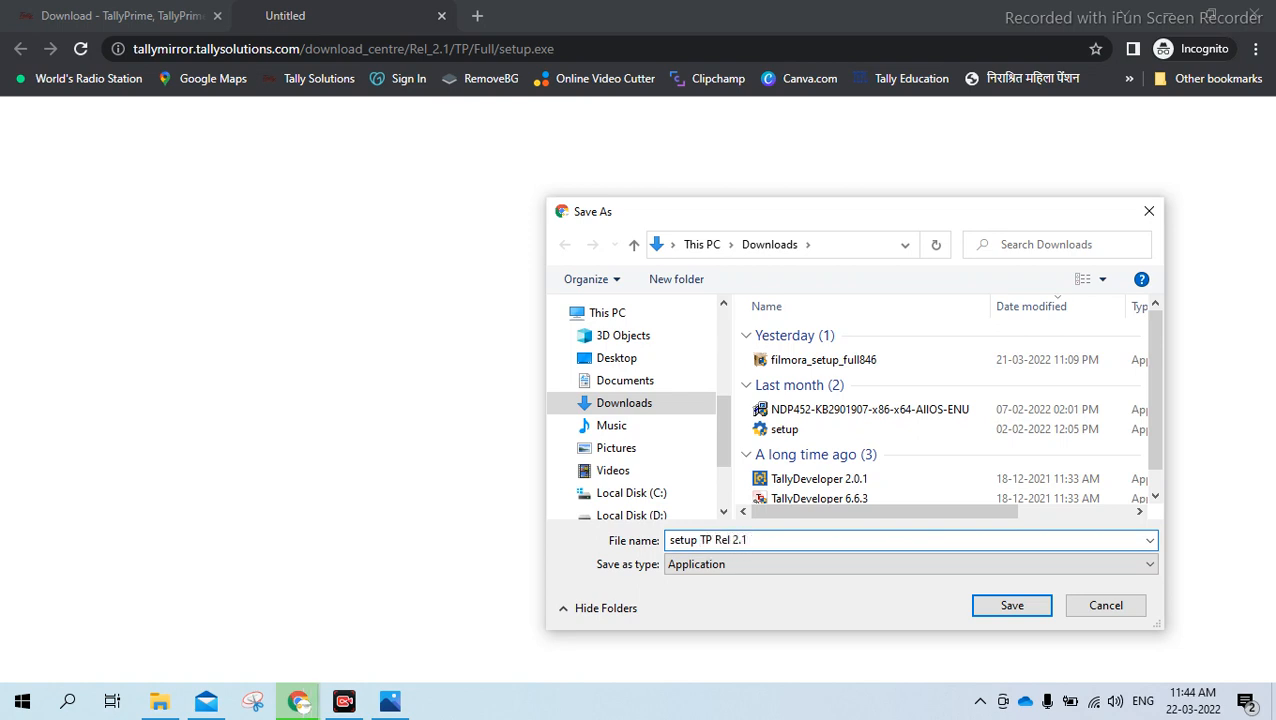
pyautogui.click(988, 610)
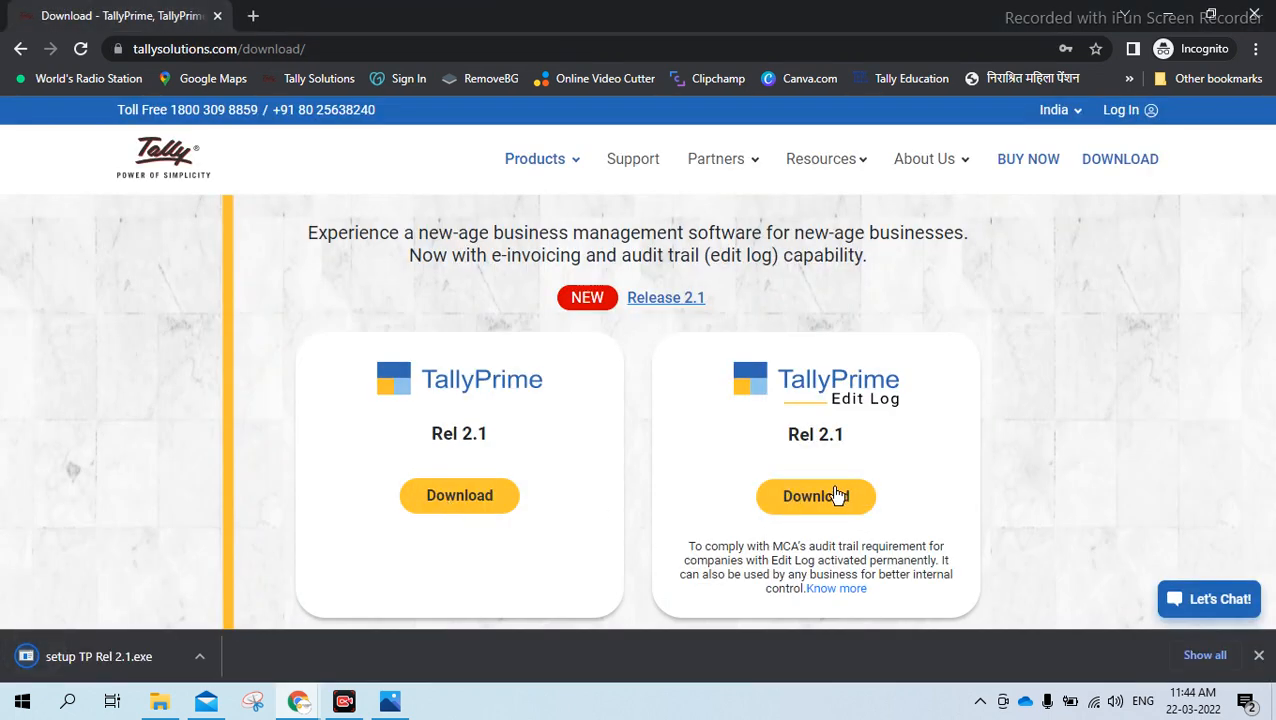
# Download the TallyPrime Edit Log Rel 2.1 installer and save it in Downloads as "setup TP EL Rel 2.1"
pyautogui.click(835, 498)
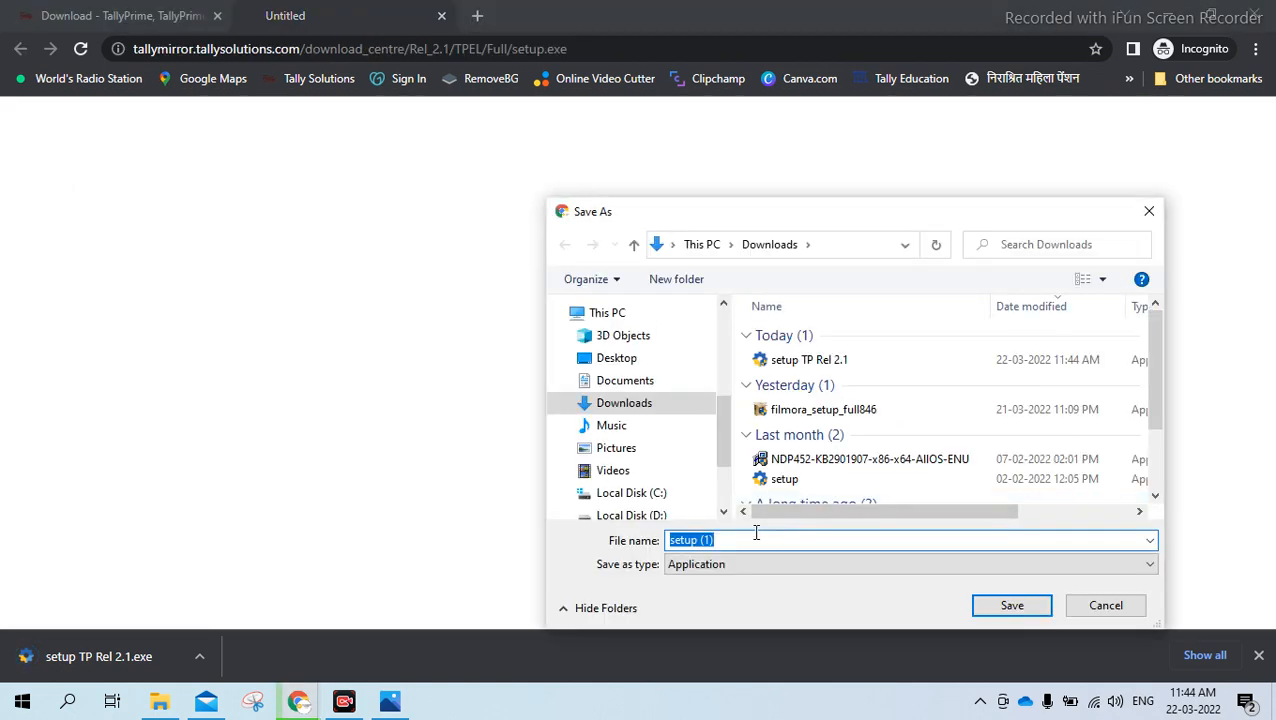
pyautogui.click(752, 540)
pyautogui.press('BackSpace')
pyautogui.press('BackSpace')
pyautogui.press('BackSpace')
pyautogui.write('T')
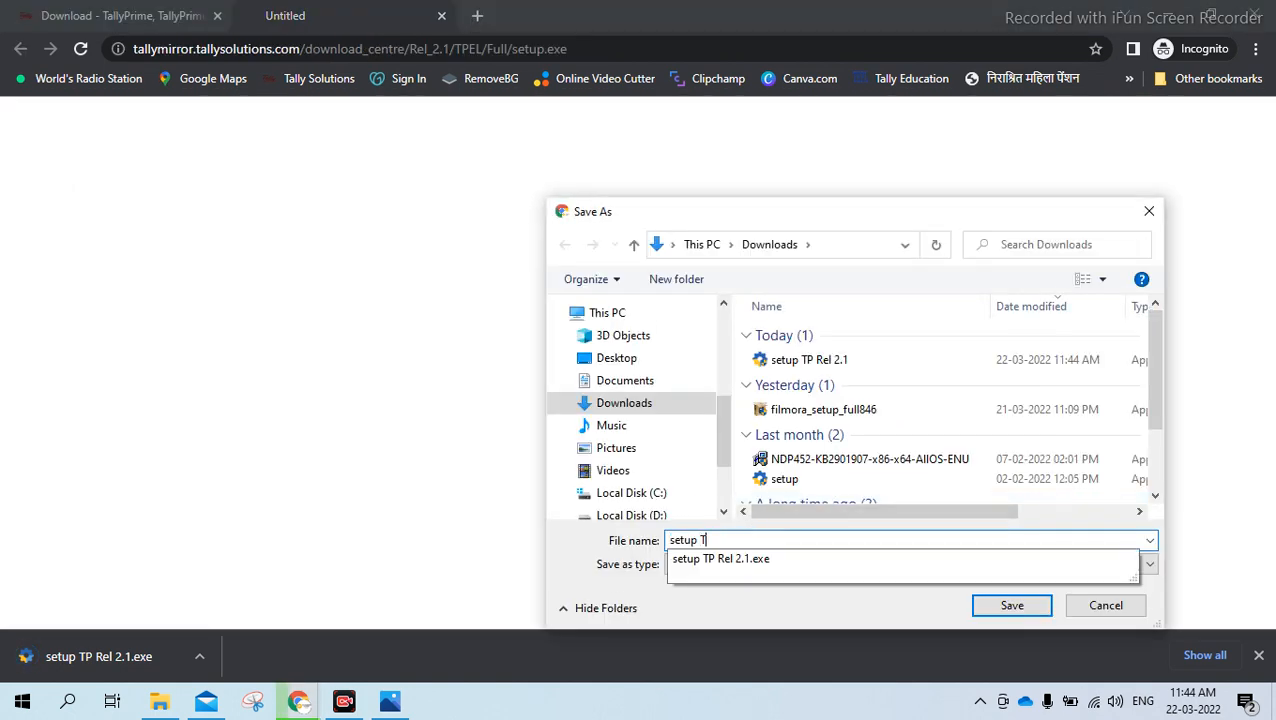
pyautogui.write('P E')
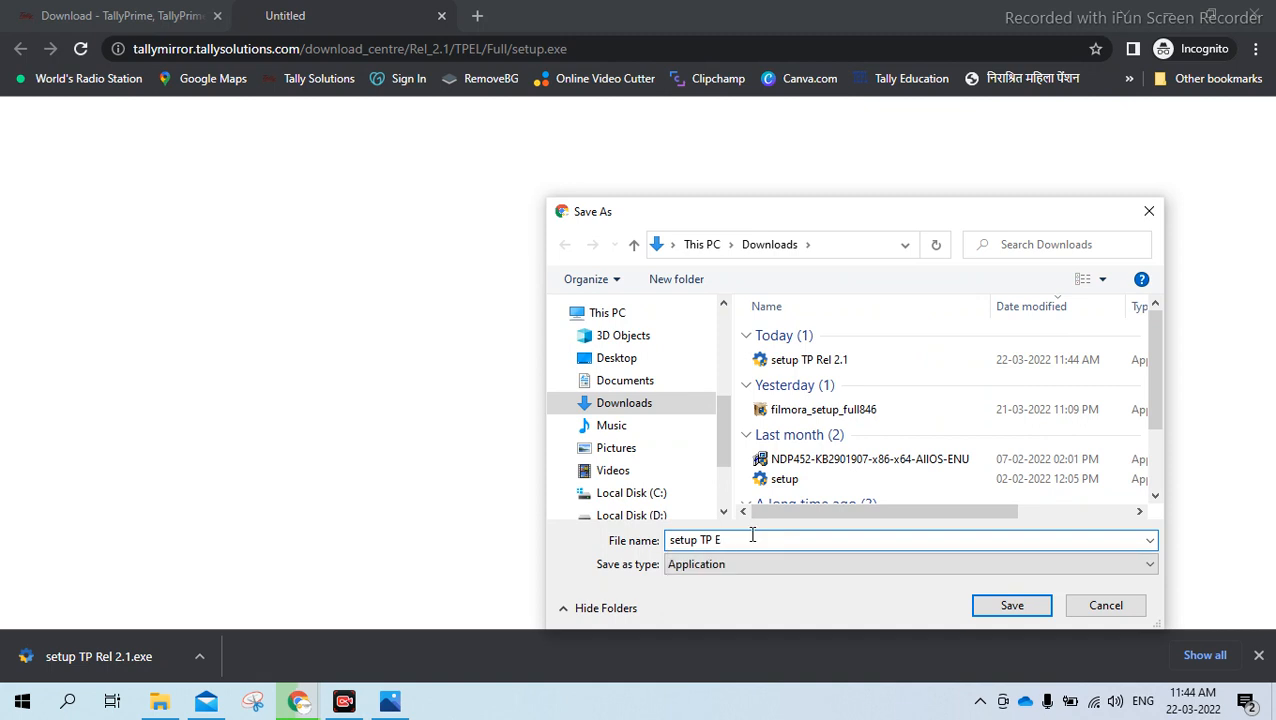
pyautogui.write('L Rel 2.1')
pyautogui.click(1014, 606)
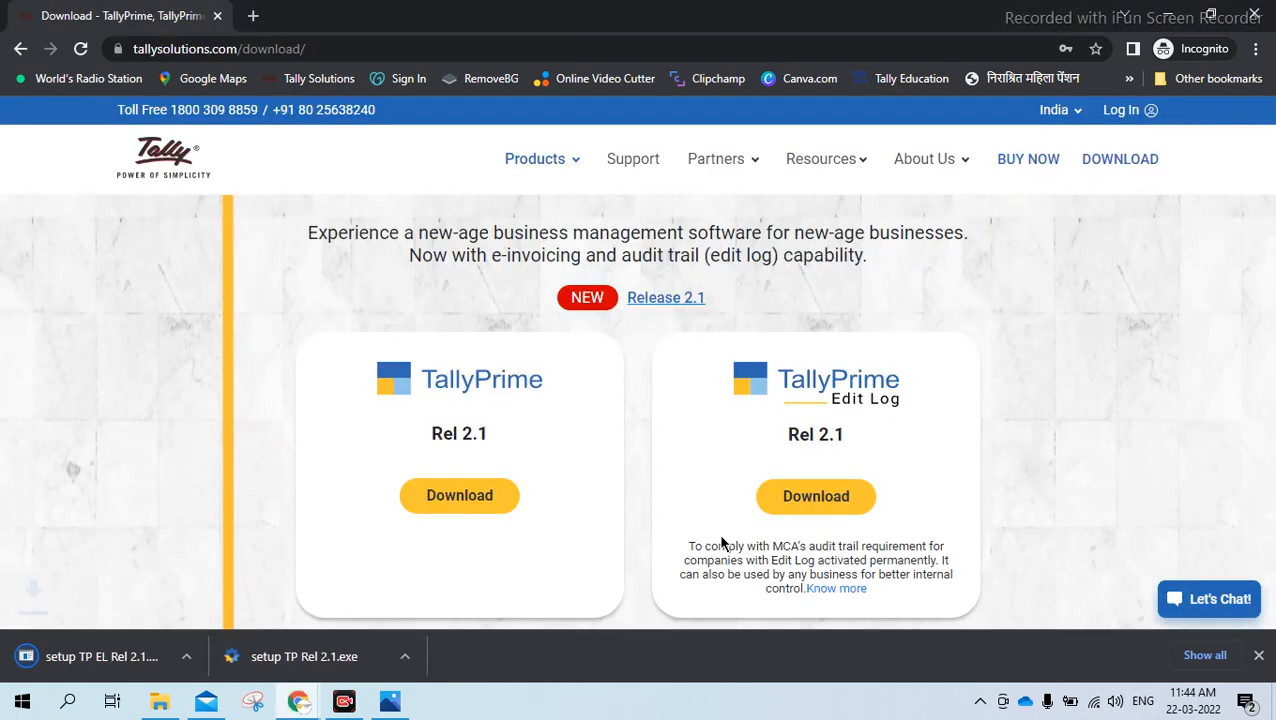
# Close the Incognito window and show the Downloads folder in File Explorer
pyautogui.click(1256, 15)
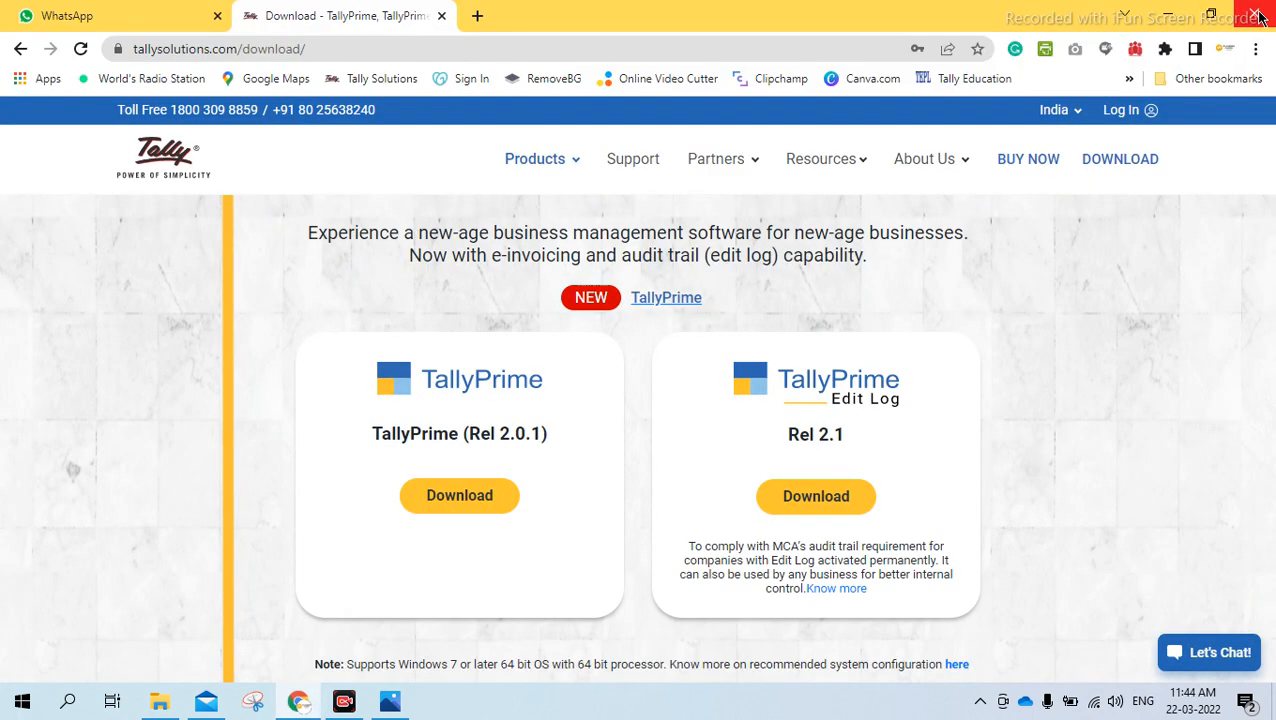
pyautogui.click(162, 703)
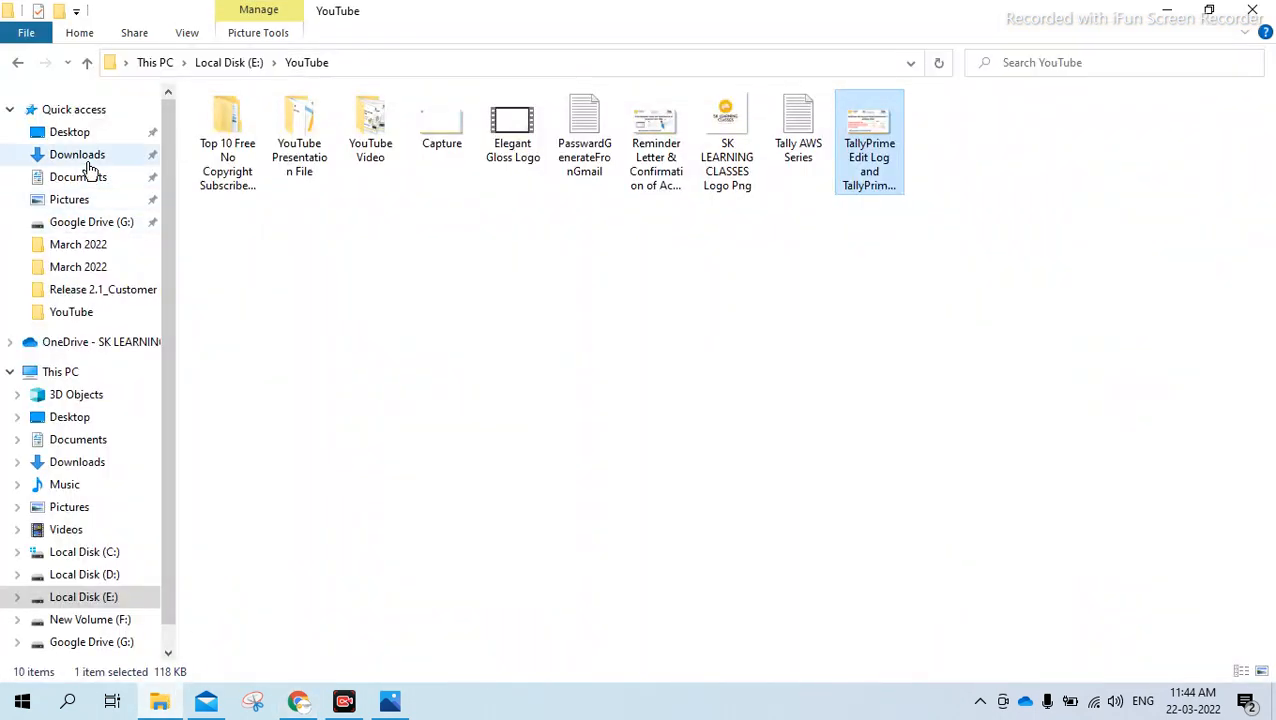
pyautogui.click(80, 156)
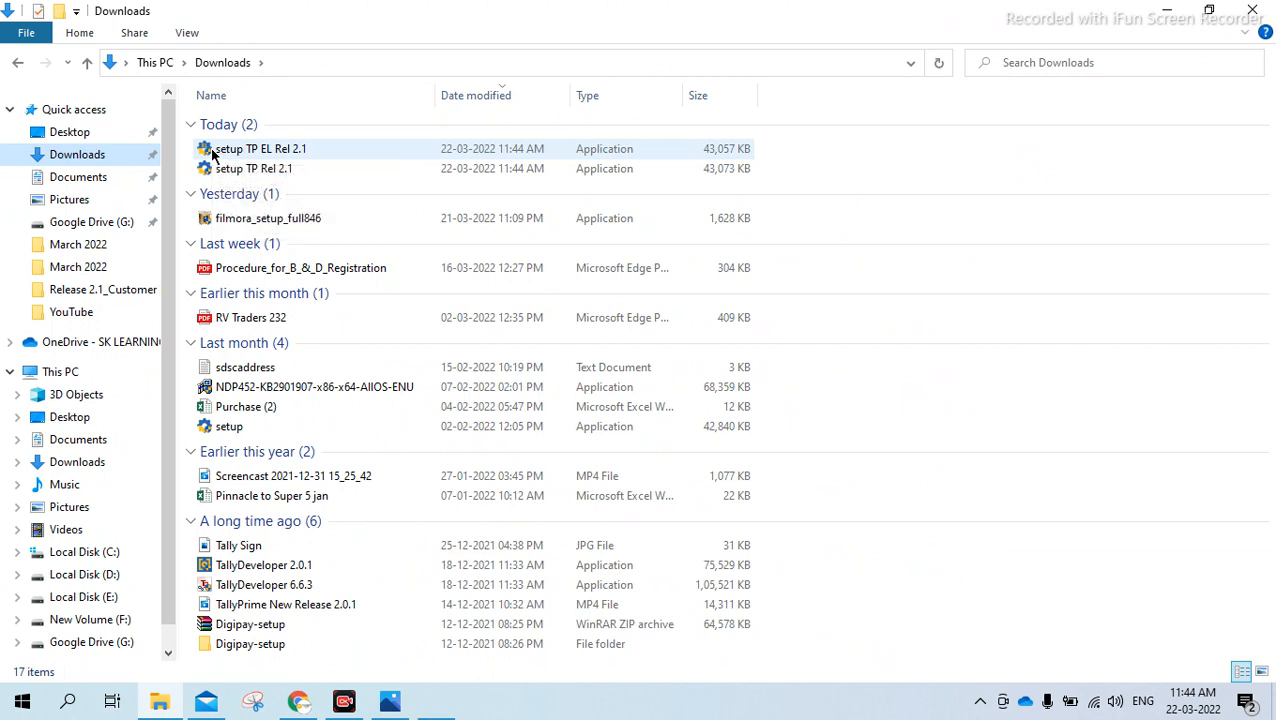
# Magnify the screen to 200% to view the downloaded setup files, then restore 100% and close Magnifier
pyautogui.press('super+plus')
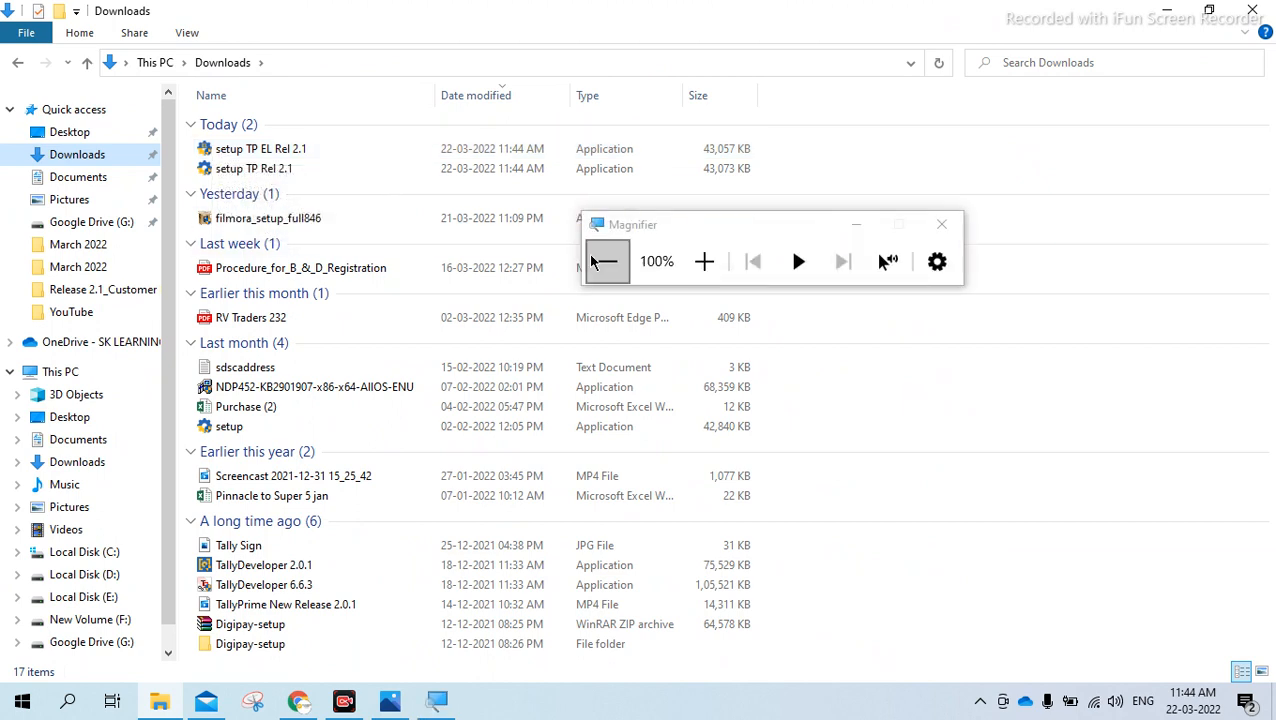
pyautogui.click(704, 261)
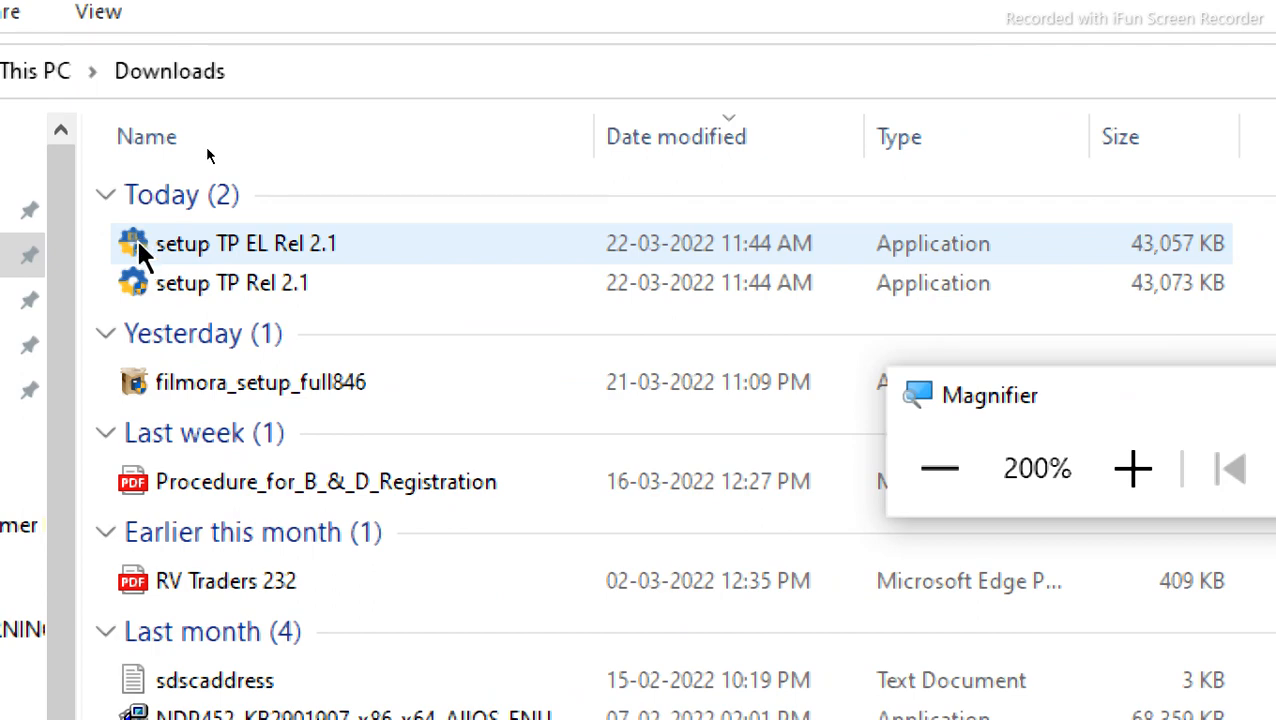
pyautogui.click(905, 478)
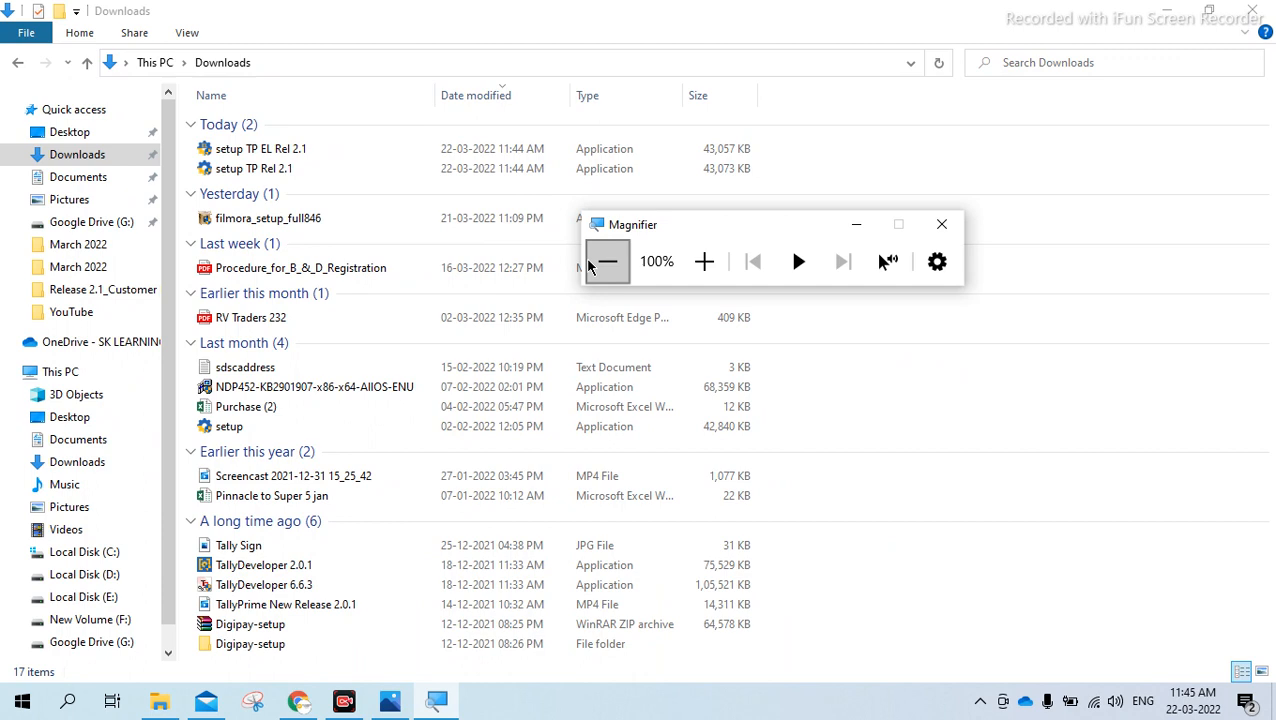
pyautogui.click(938, 225)
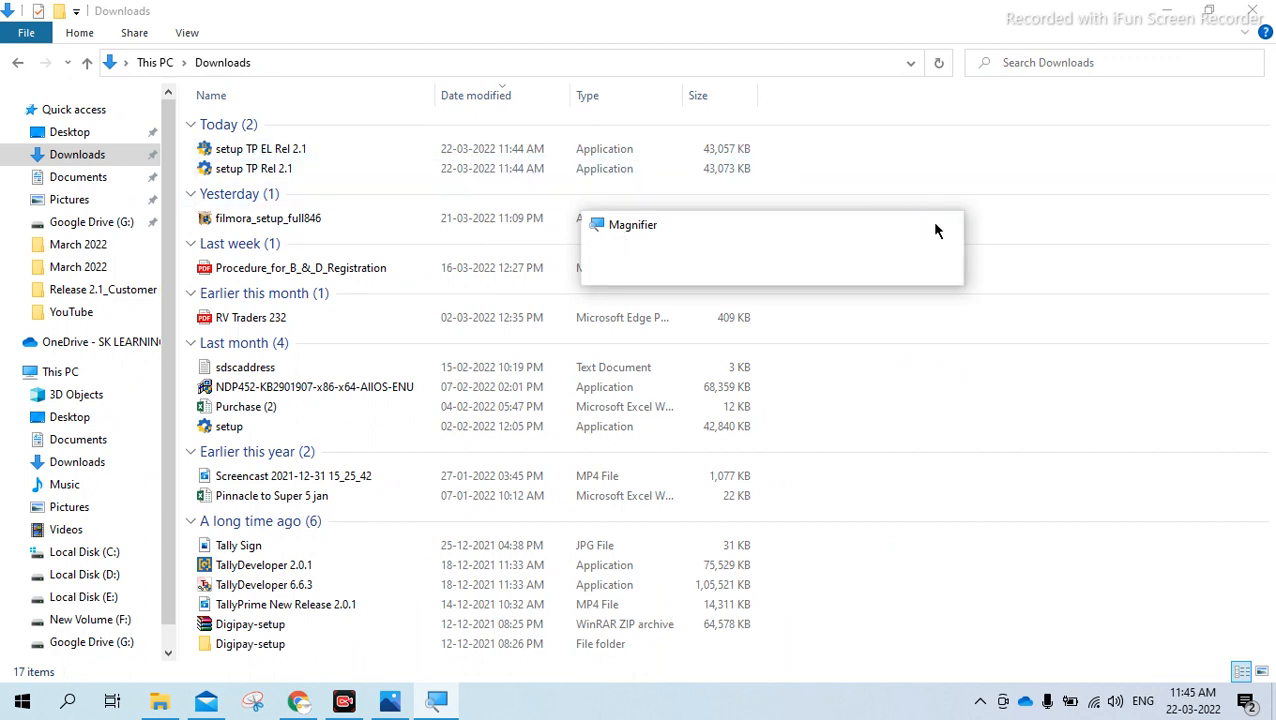
# Run the "setup TP EL Rel 2.1" installer and look through the existing TallyPrime 2.0.1 installations on drives C and D
pyautogui.doubleClick(308, 150)
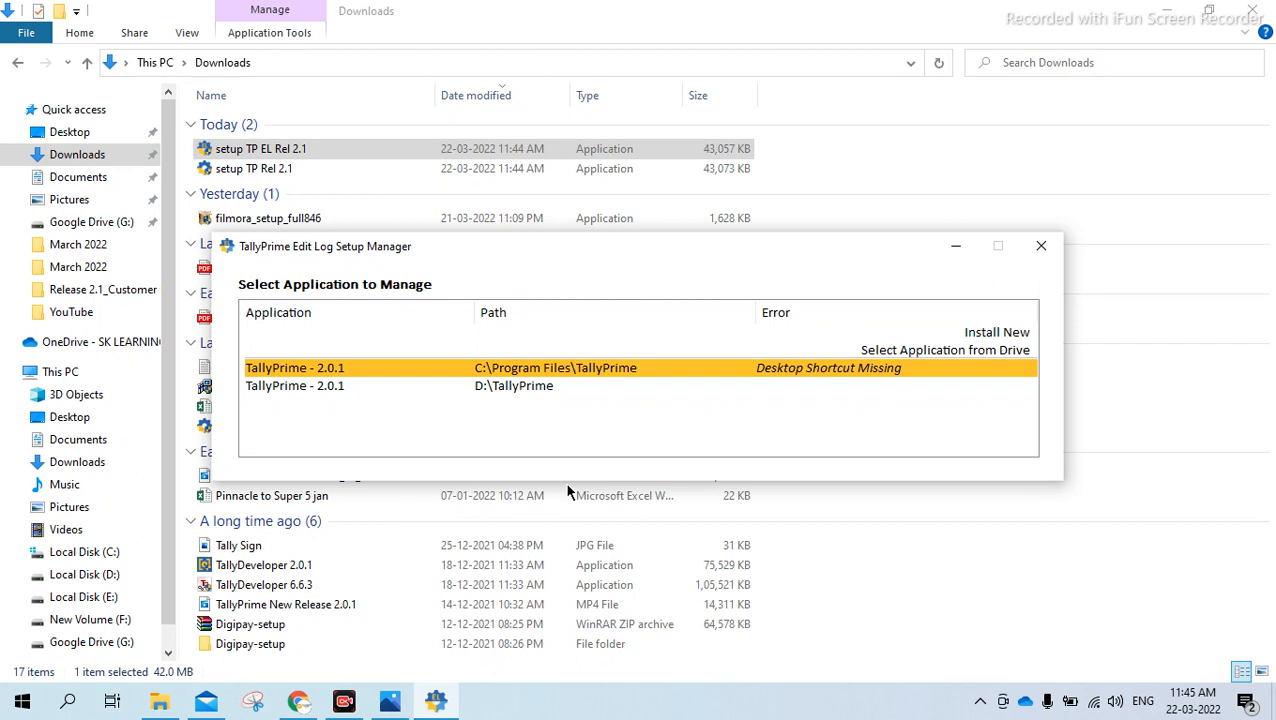
pyautogui.press('Down')
pyautogui.press('Up')
pyautogui.press('Down')
pyautogui.press('Up')
pyautogui.press('Down')
pyautogui.press('Up')
pyautogui.press('Down')
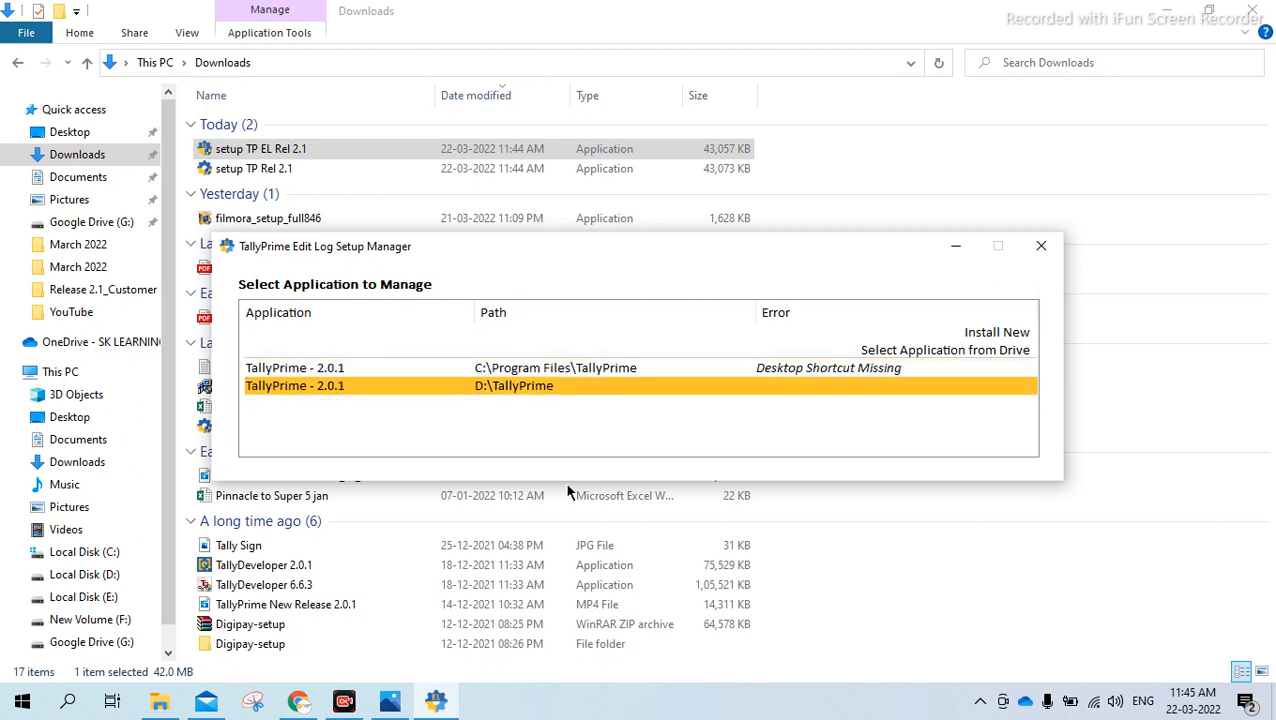
pyautogui.press('Up')
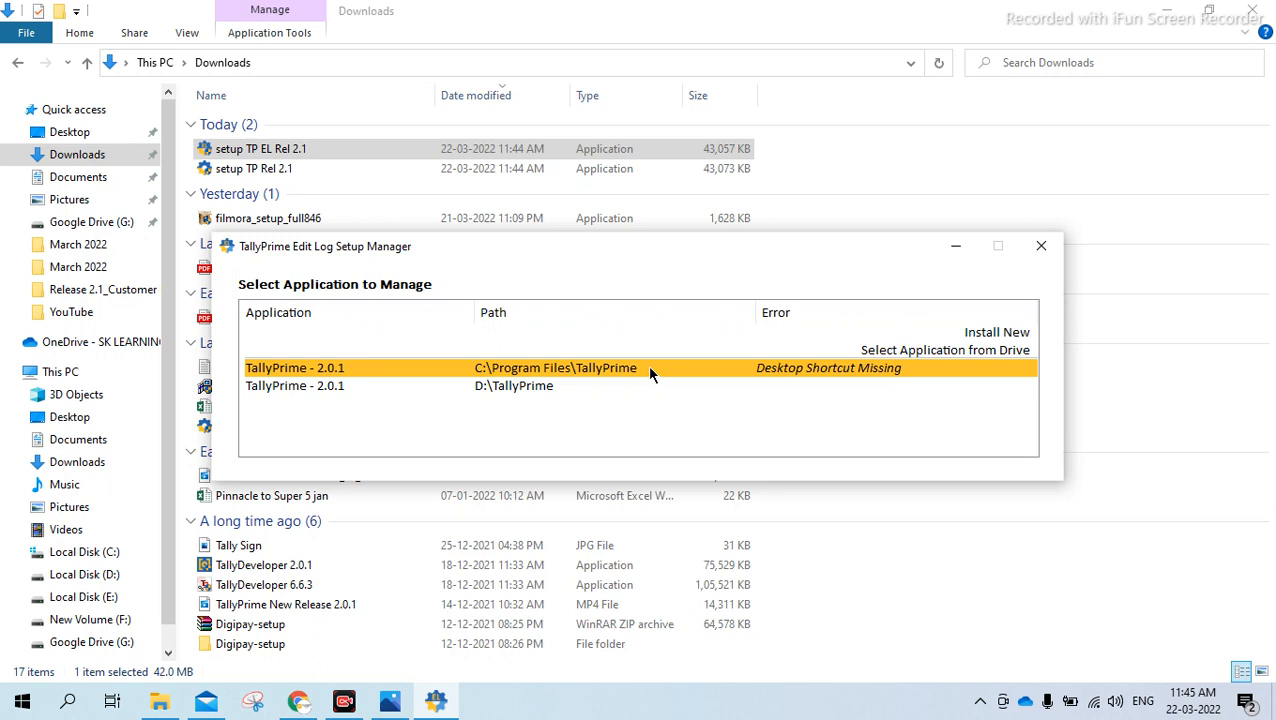
# Choose to install TallyPrime Edit Log as a new application rather than managing an existing installation
pyautogui.press('Up')
pyautogui.press('Up')
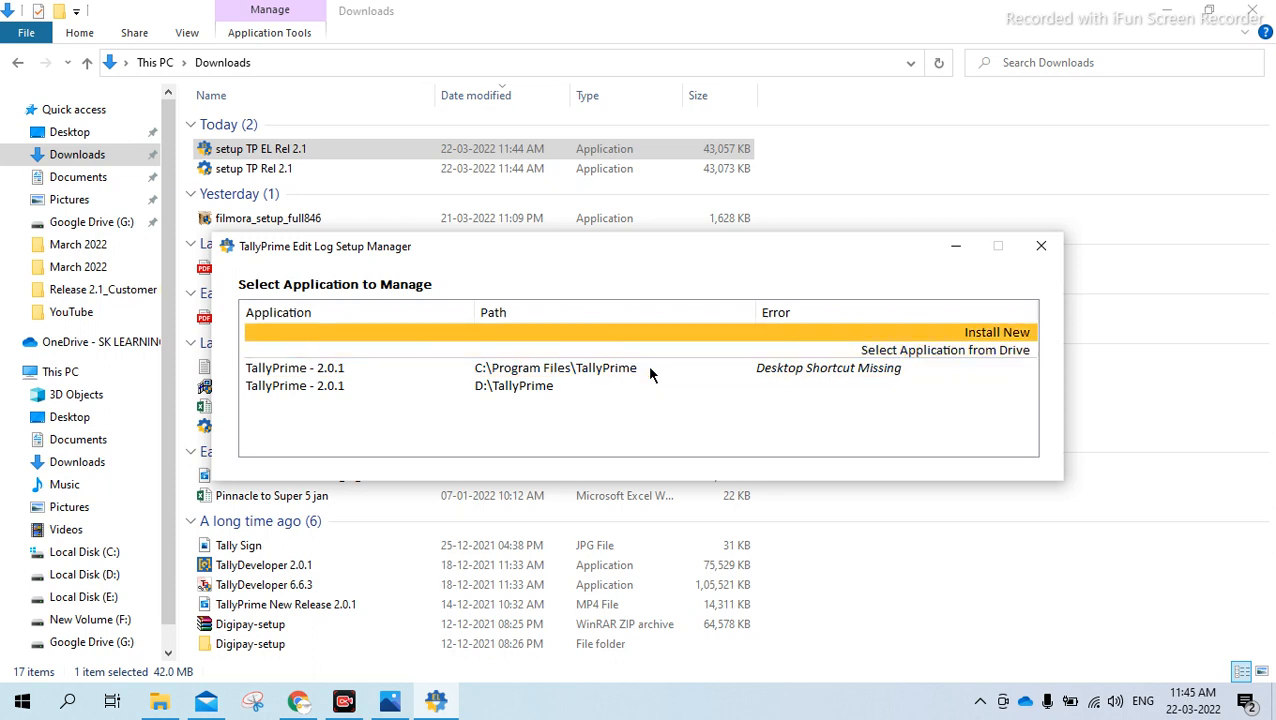
pyautogui.press('Down')
pyautogui.press('Down')
pyautogui.press('Down')
pyautogui.press('Up')
pyautogui.press('Up')
pyautogui.press('Up')
pyautogui.press('Return')
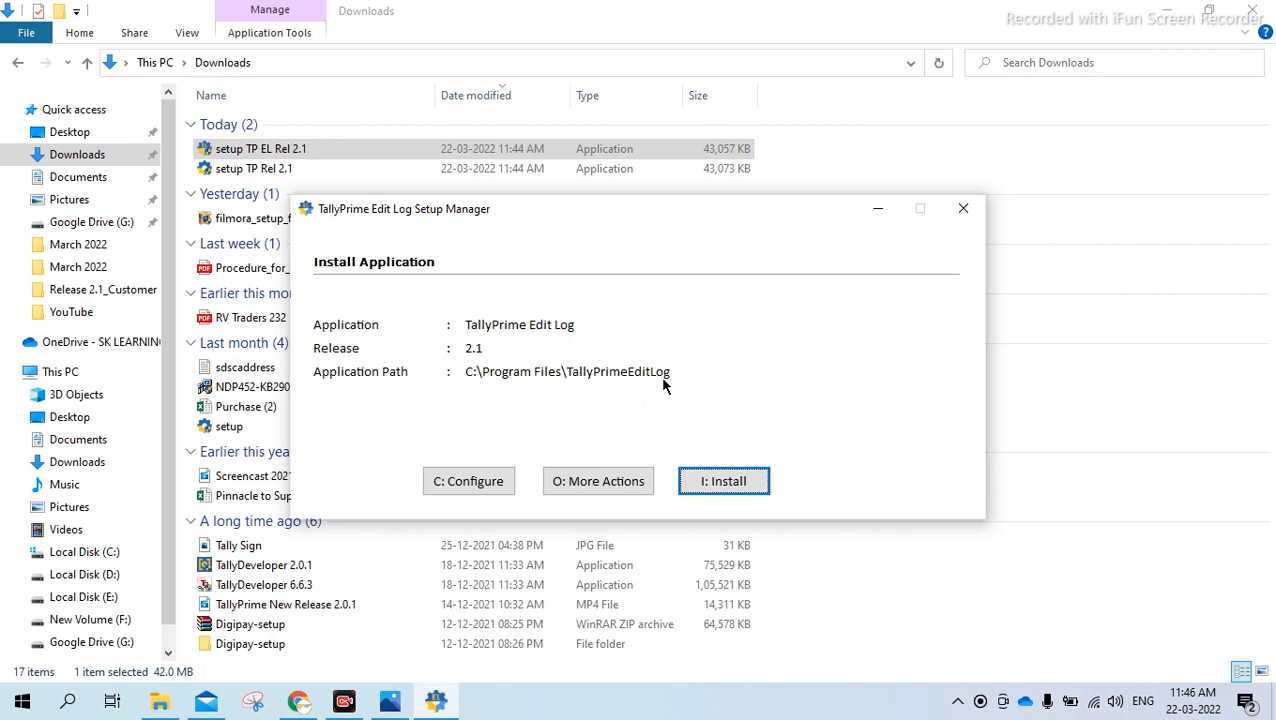
# Examine the Edit Log setup configurations and the folder choices for its application path, keeping the default C:\Program Files\TallyPrimeEditLog
pyautogui.click(504, 485)
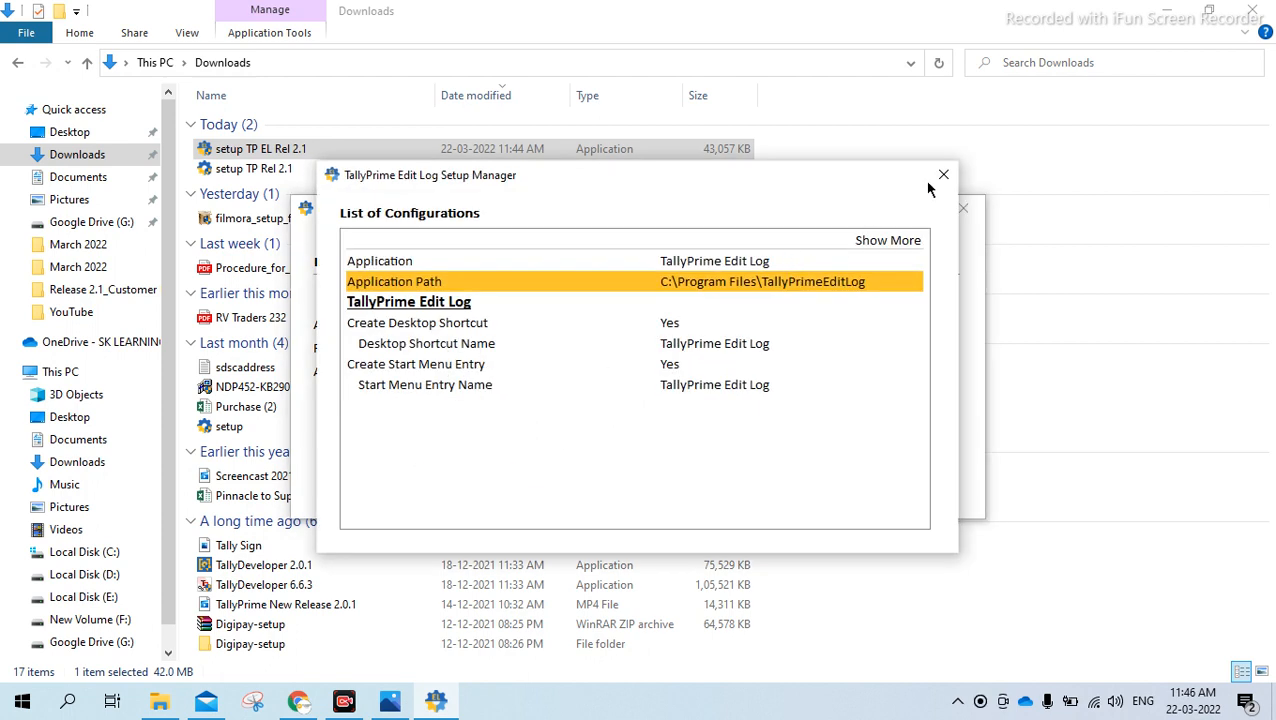
pyautogui.click(943, 176)
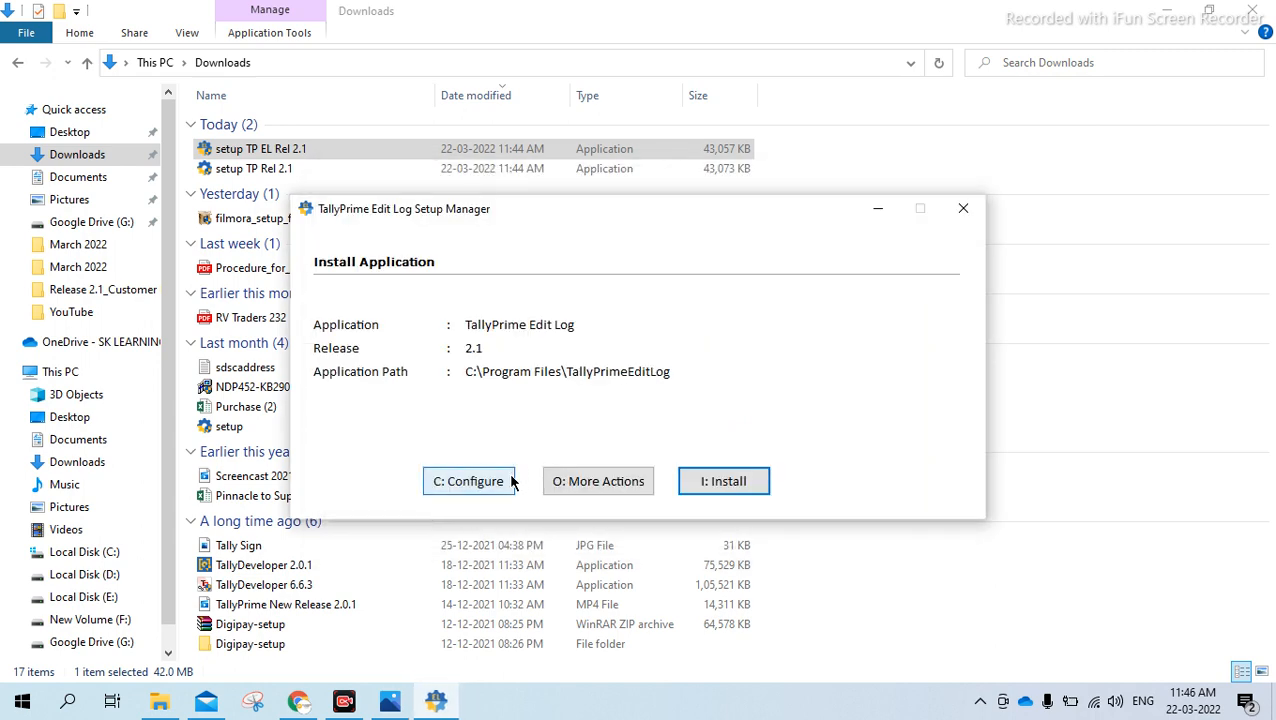
pyautogui.click(470, 480)
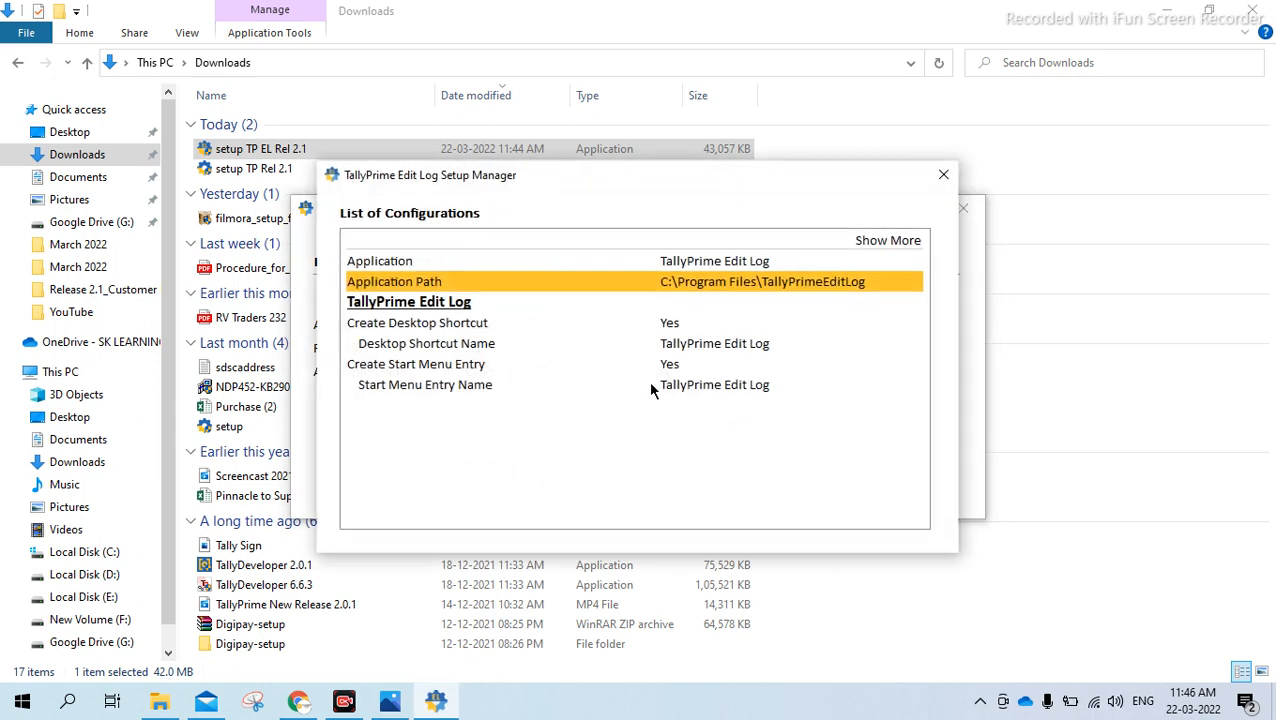
pyautogui.click(862, 284)
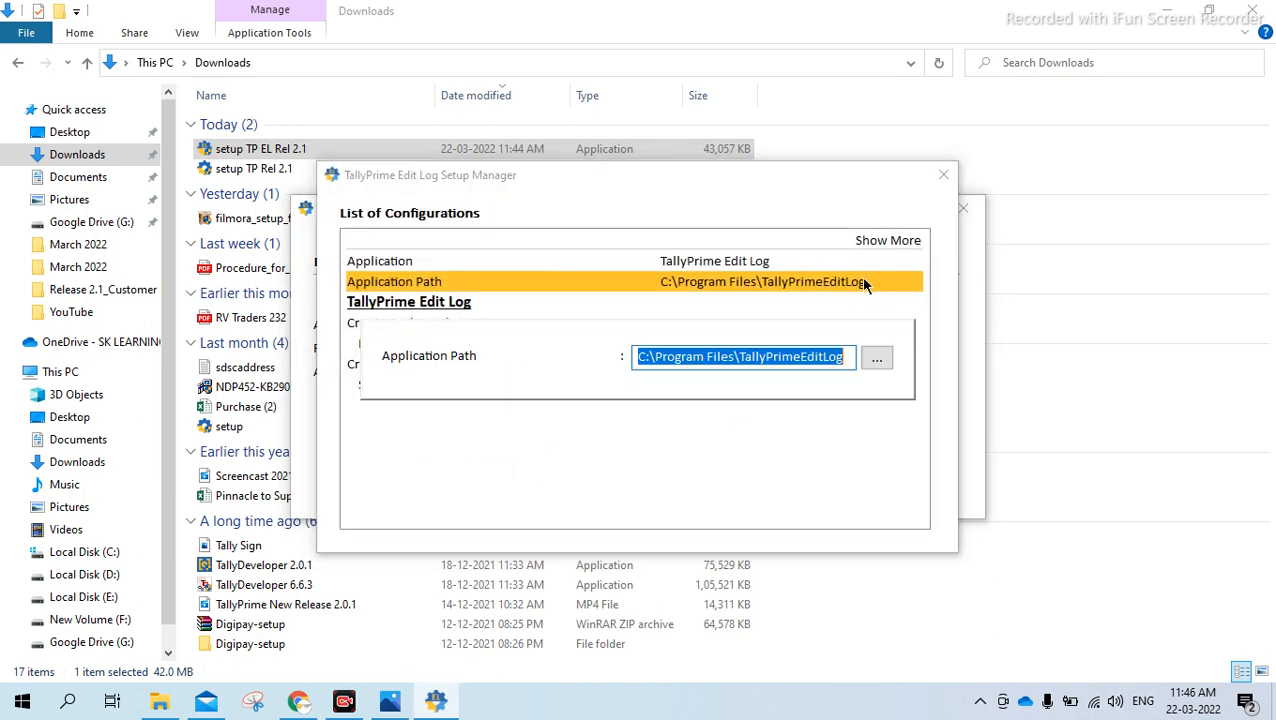
pyautogui.click(848, 357)
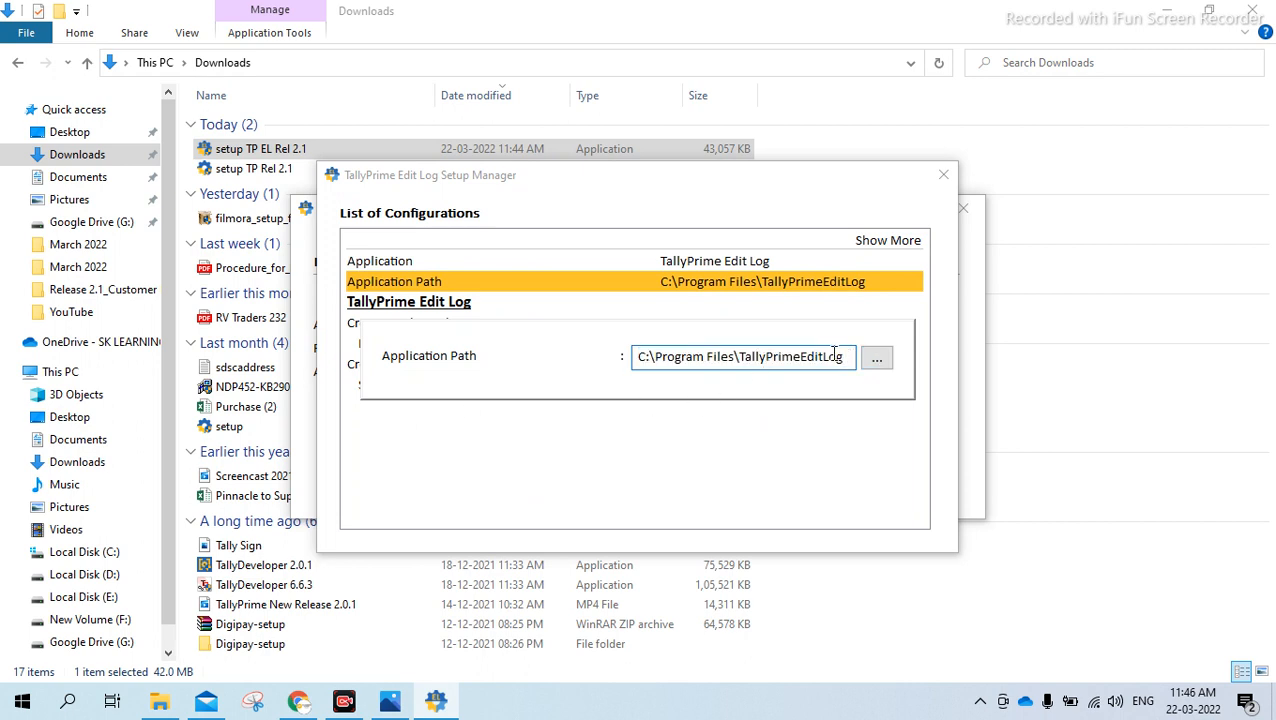
pyautogui.click(877, 360)
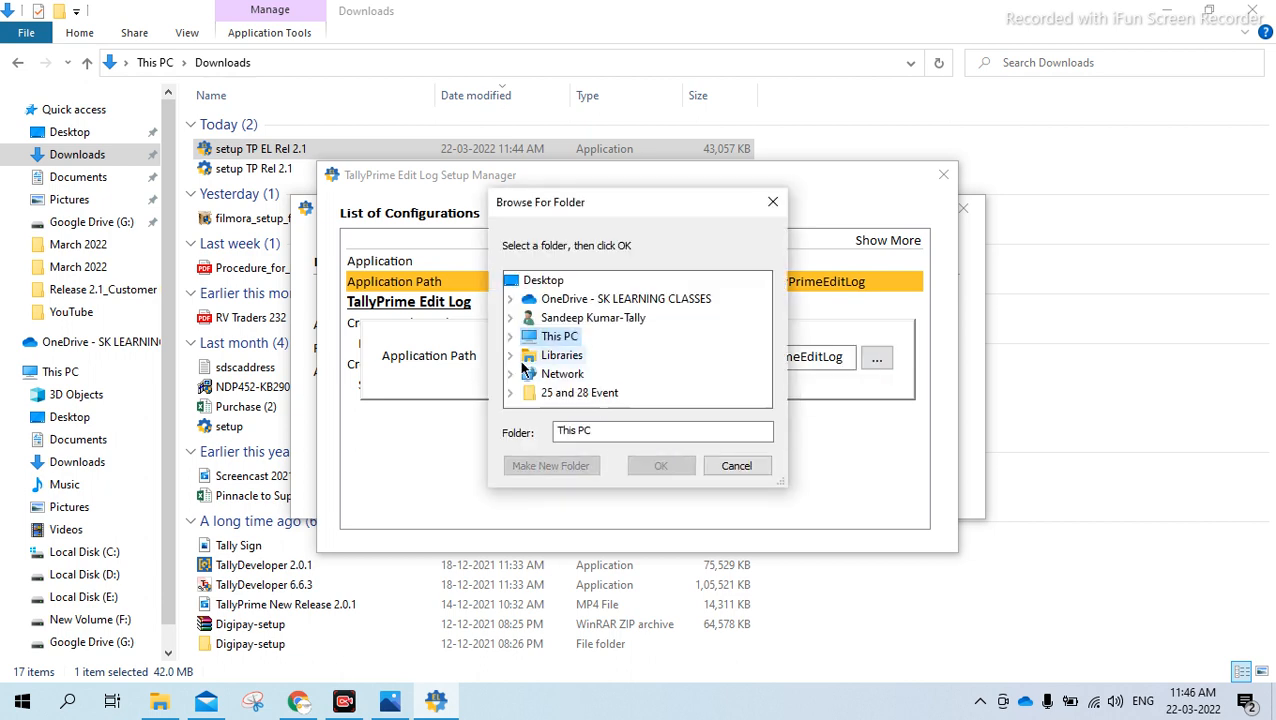
pyautogui.click(511, 343)
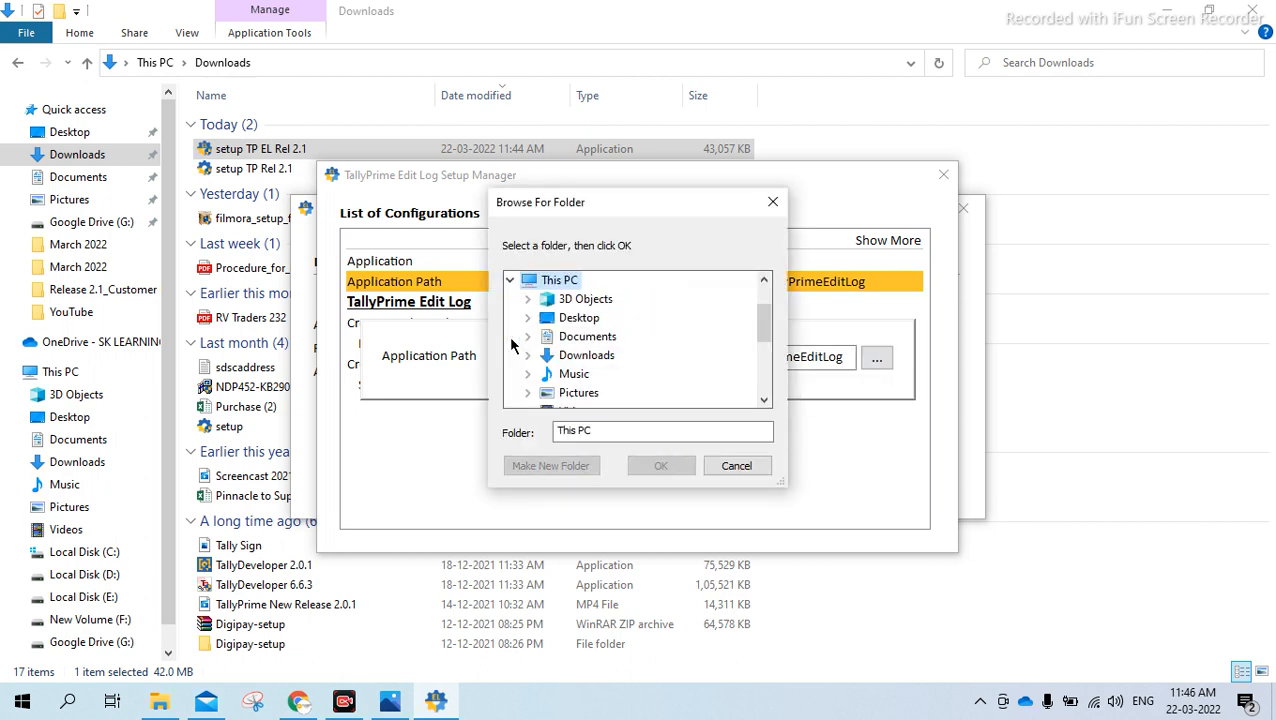
pyautogui.click(767, 367)
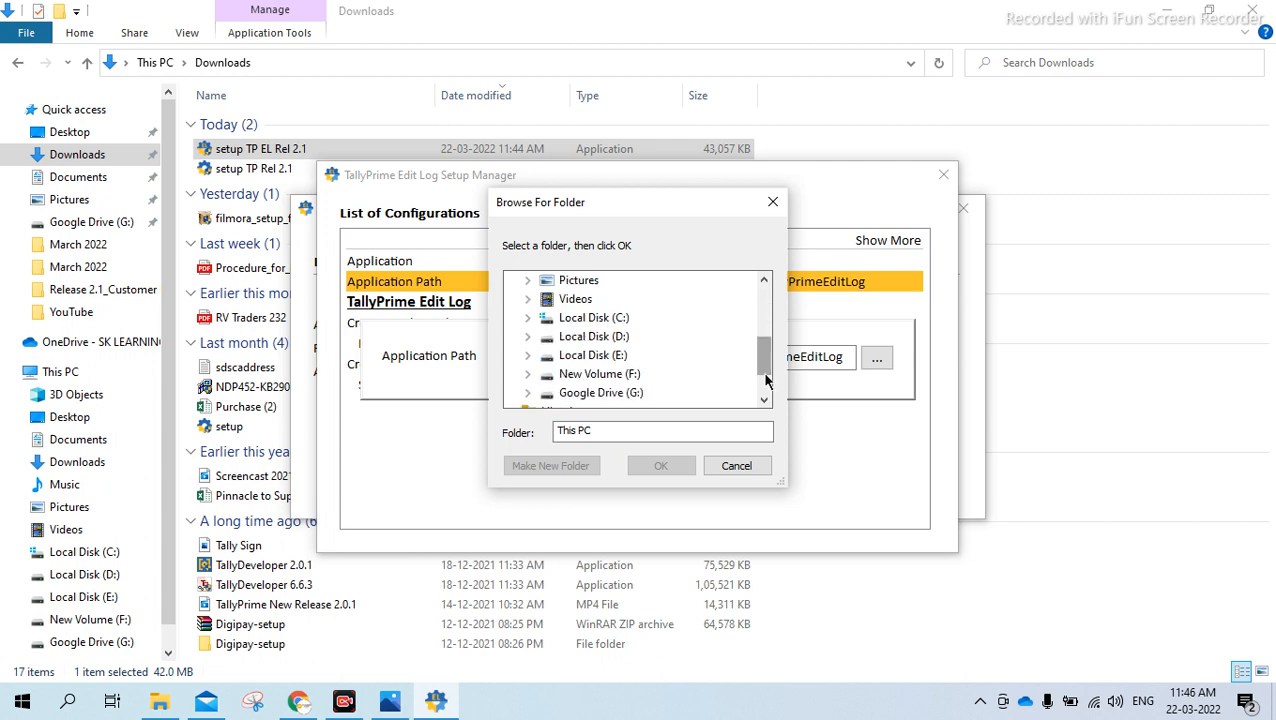
pyautogui.click(528, 319)
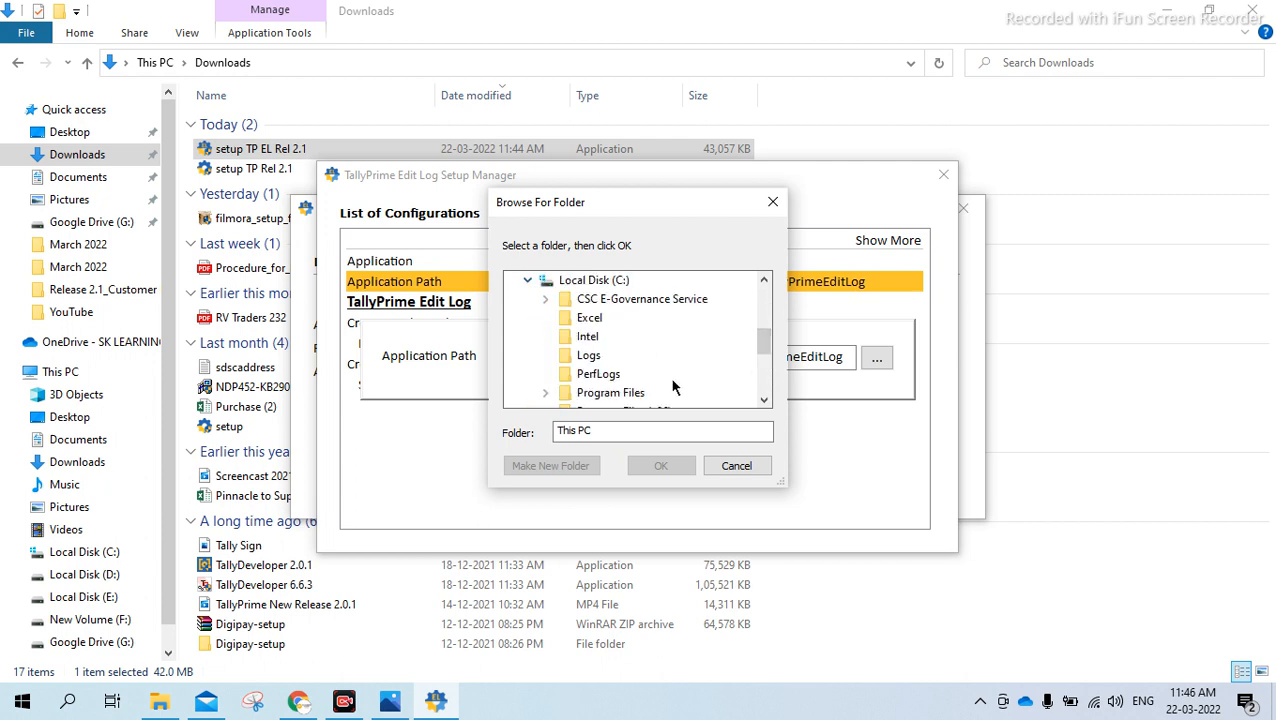
pyautogui.click(771, 204)
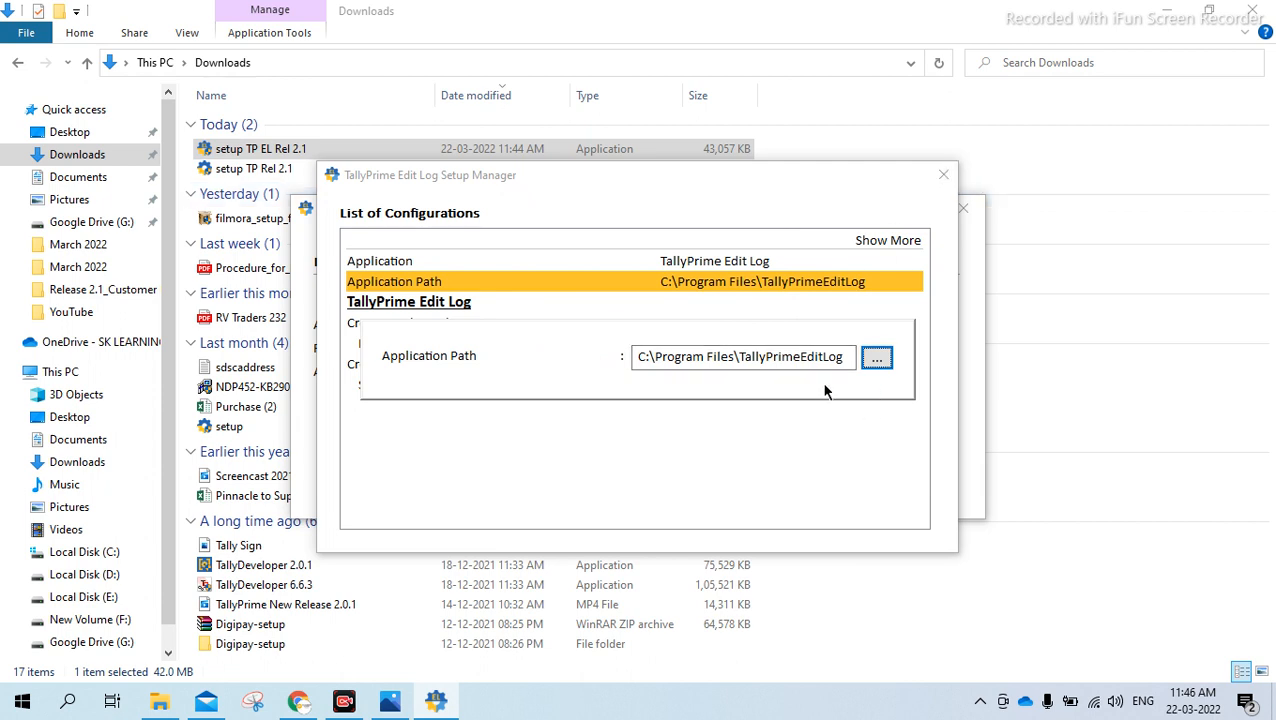
pyautogui.click(877, 364)
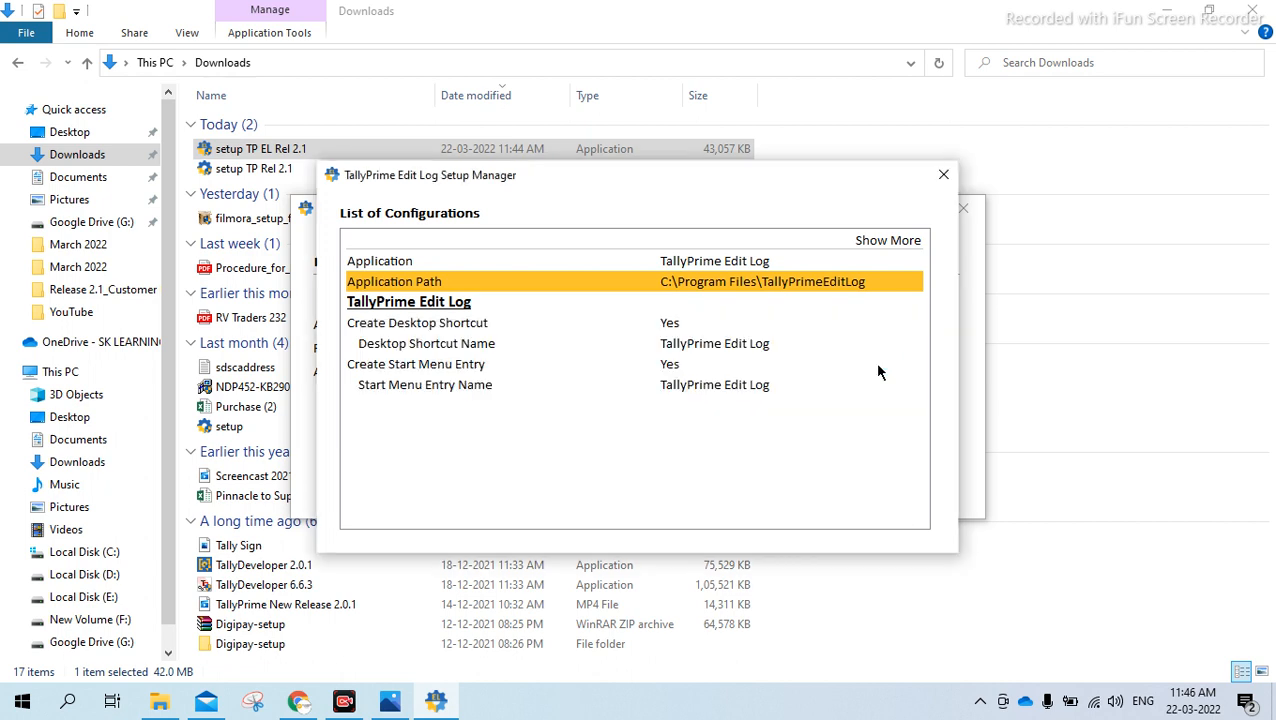
pyautogui.press('Escape')
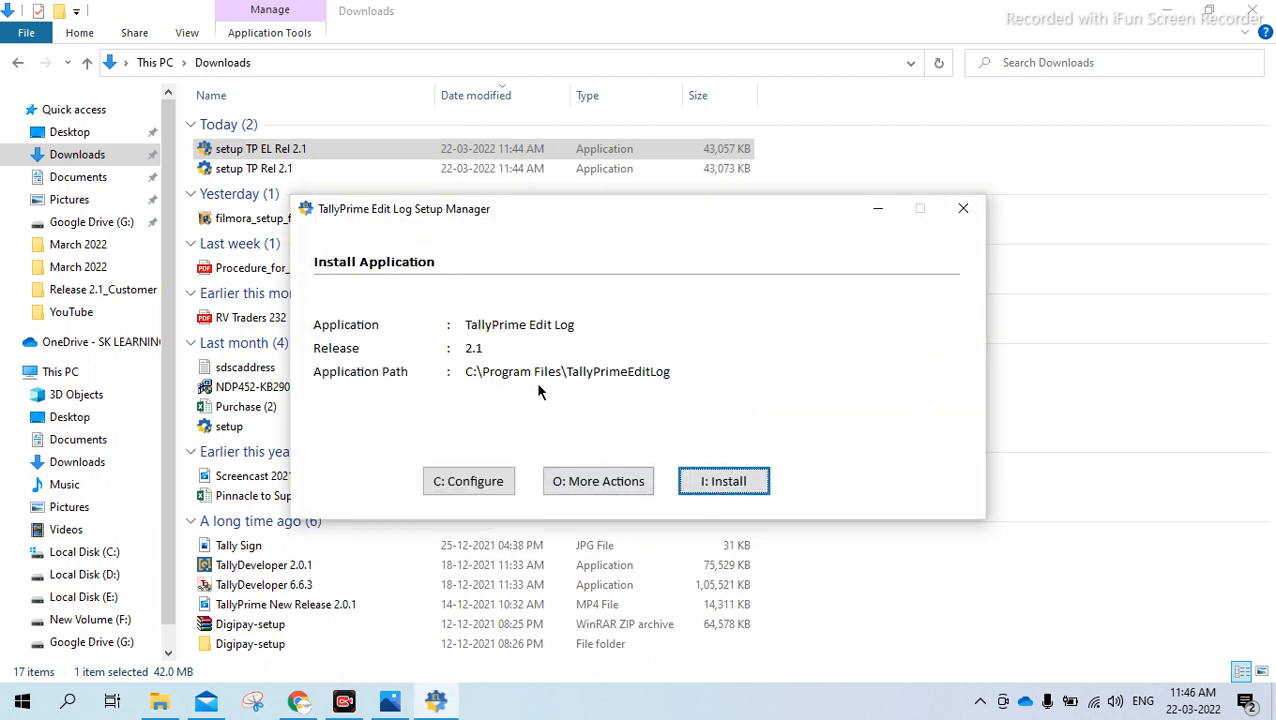
# Install TallyPrime Edit Log Release 2.1 and quit its Setup Manager without starting the application
pyautogui.click(705, 479)
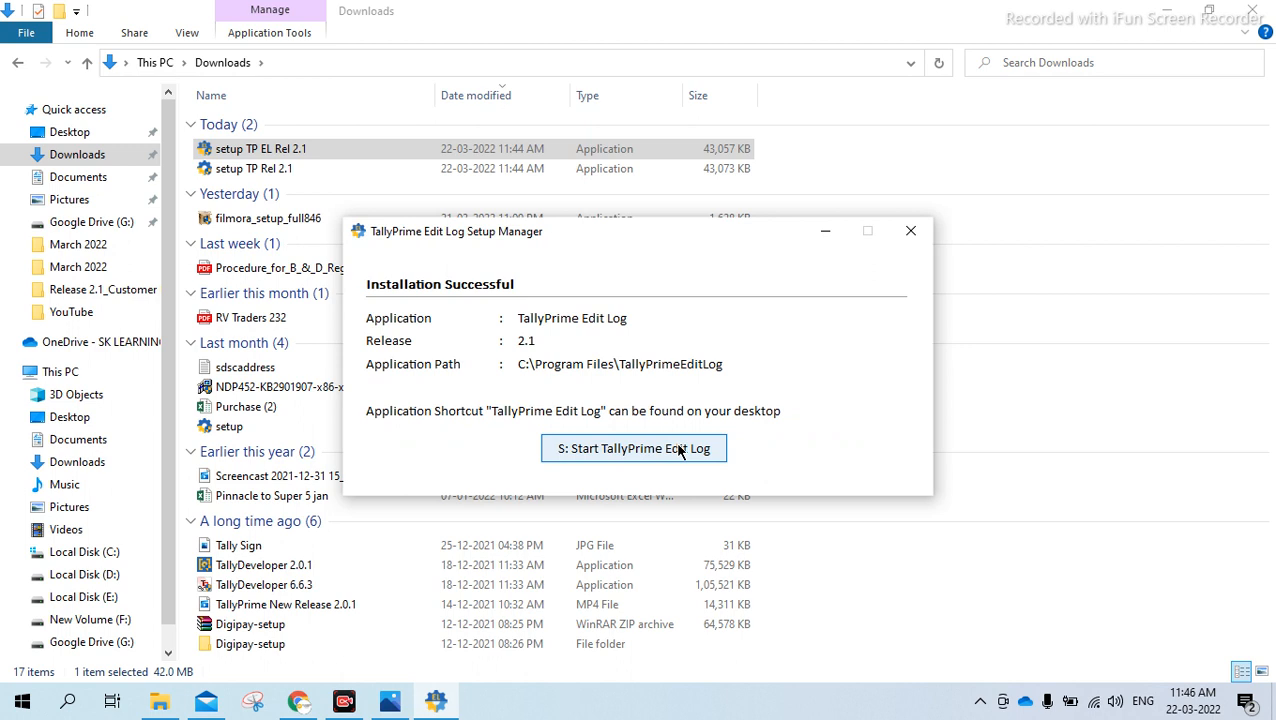
pyautogui.click(911, 231)
pyautogui.click(573, 410)
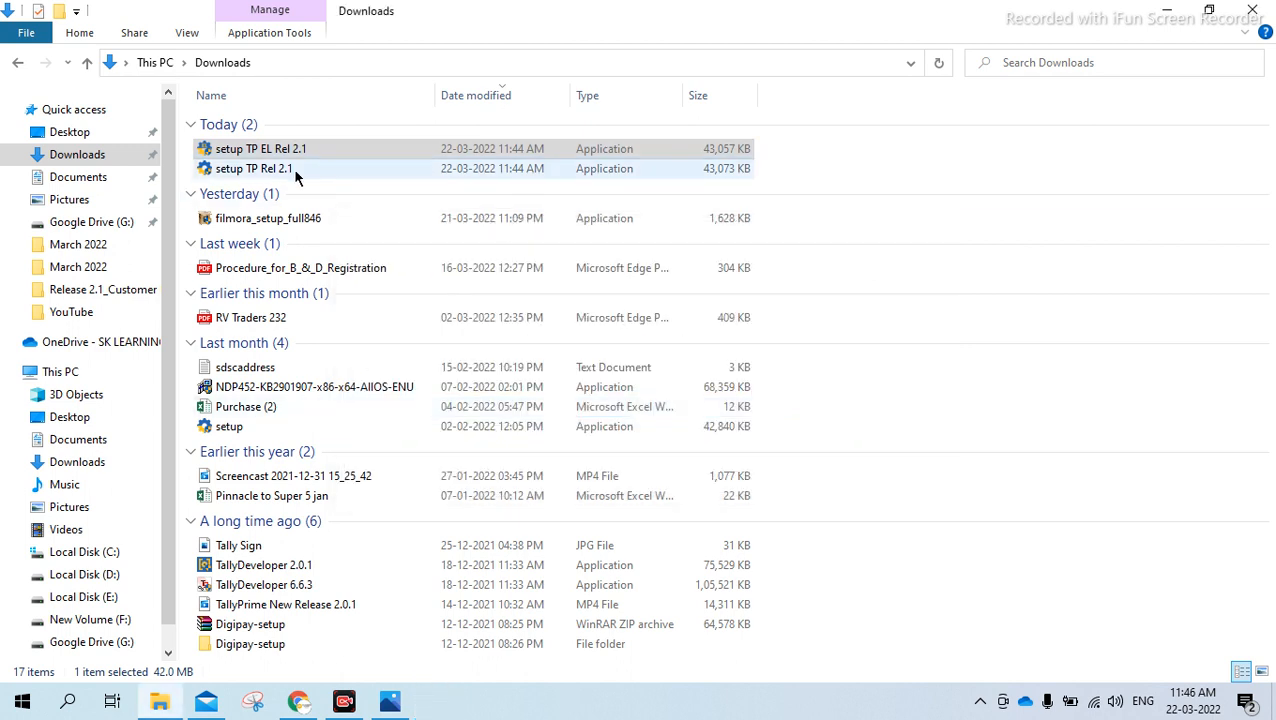
# Run the "setup TP Rel 2.1" installer and choose to install TallyPrime as a new application
pyautogui.doubleClick(323, 170)
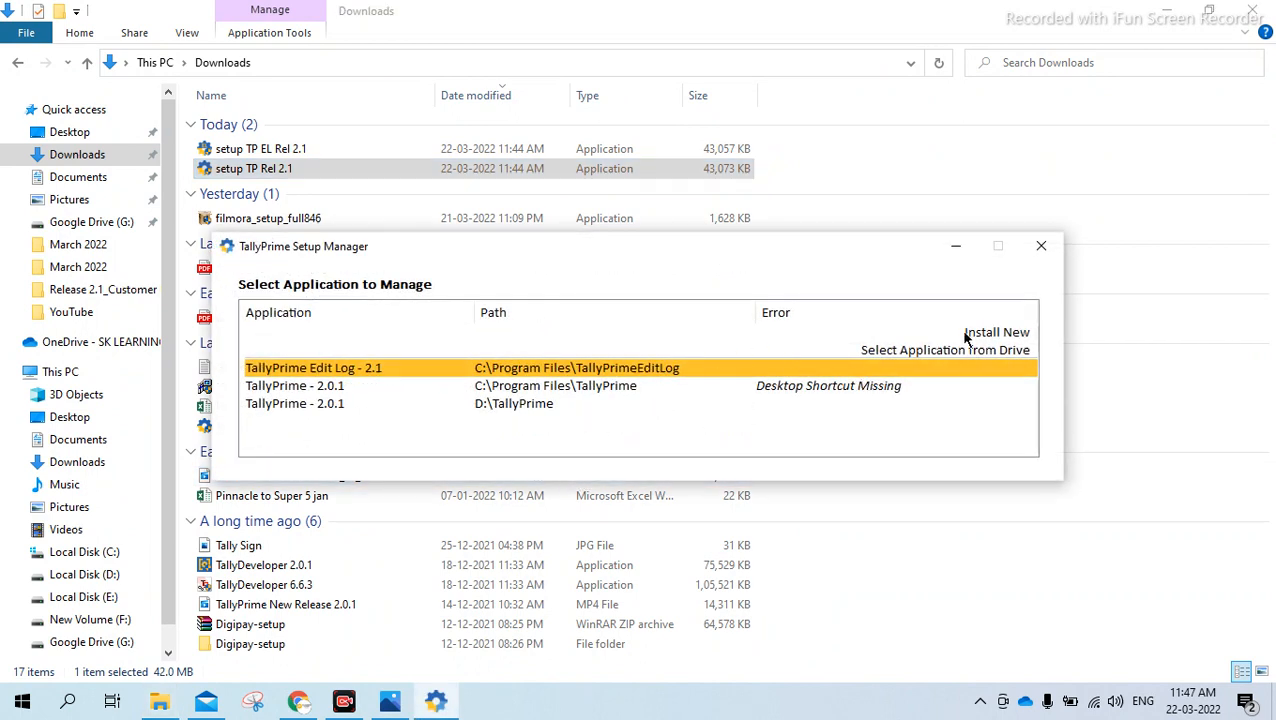
pyautogui.click(837, 332)
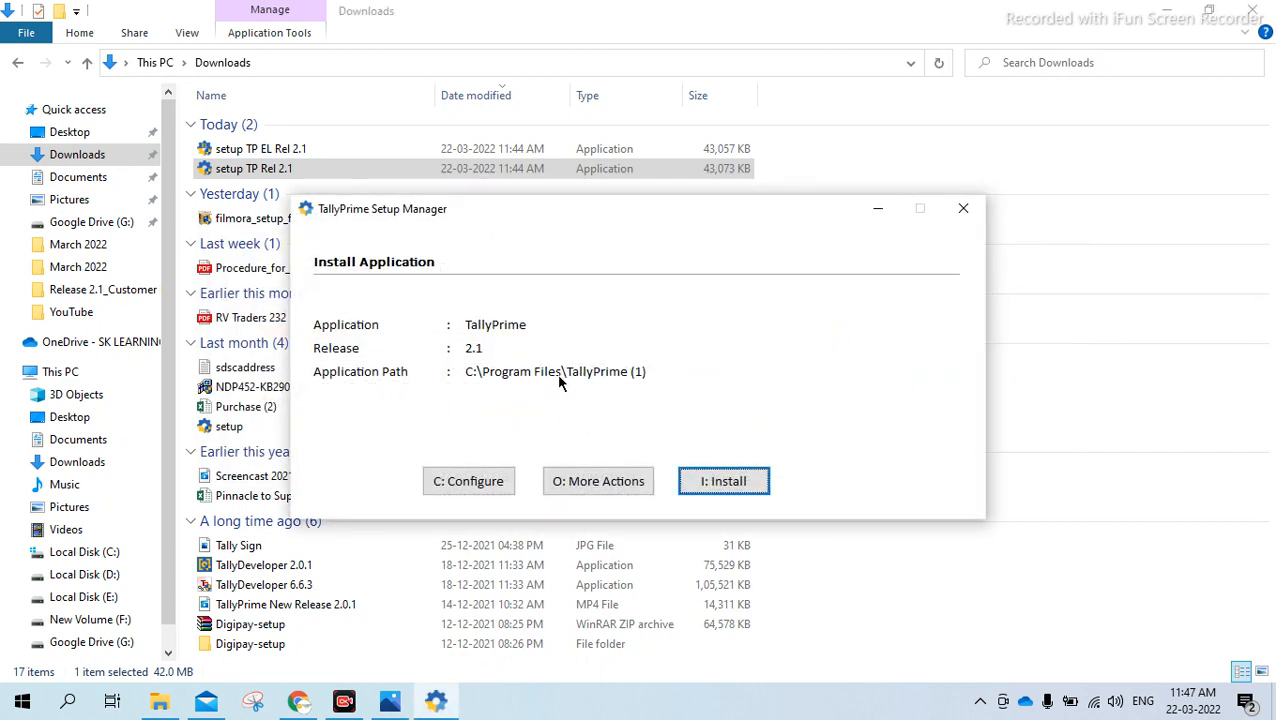
# Set the TallyPrime application path to C:\Program Files\TallyPrime Rel 2.1 in the installation configurations
pyautogui.click(493, 487)
pyautogui.press('Return')
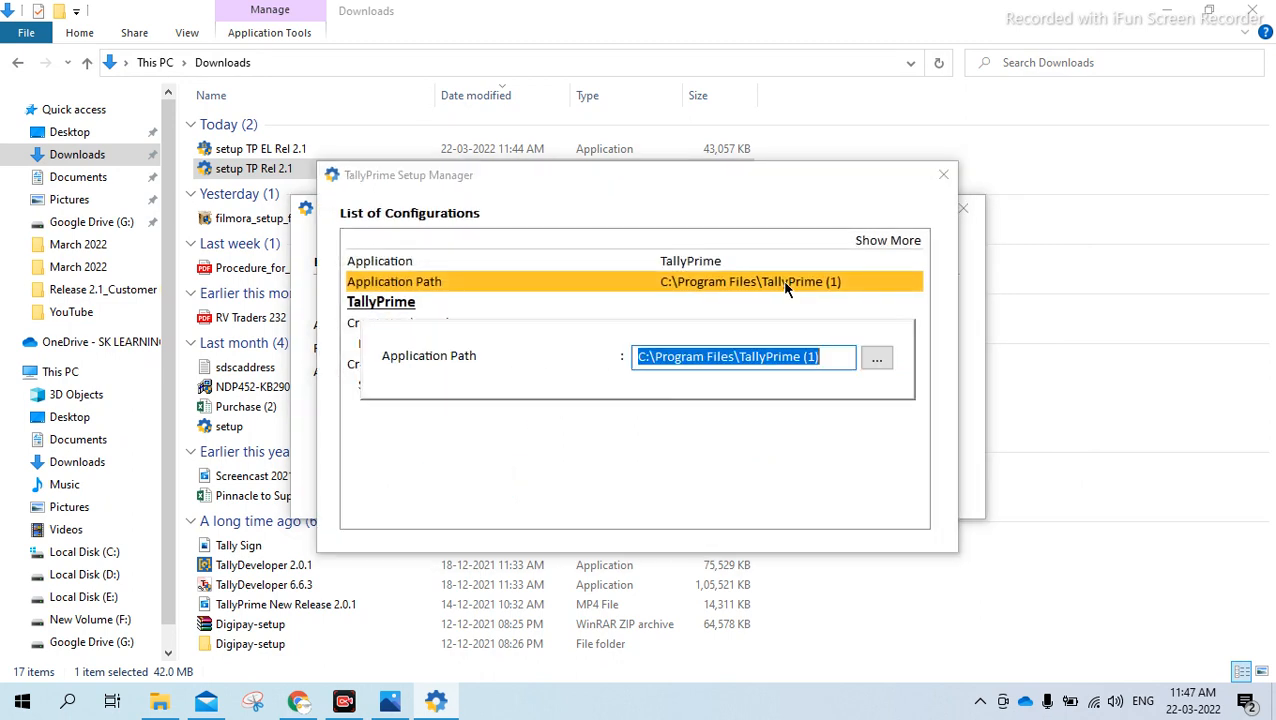
pyautogui.press('End')
pyautogui.press('BackSpace')
pyautogui.press('BackSpace')
pyautogui.press('BackSpace')
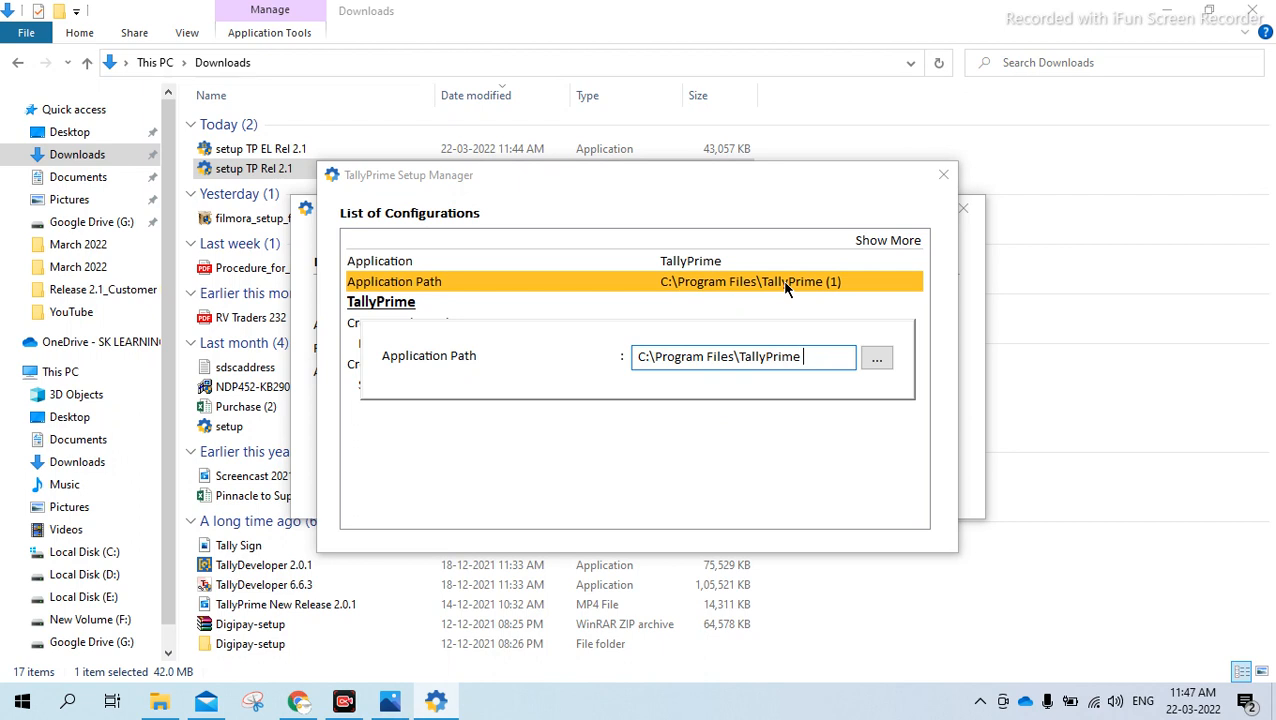
pyautogui.write('Rel 2.1')
pyautogui.press('Return')
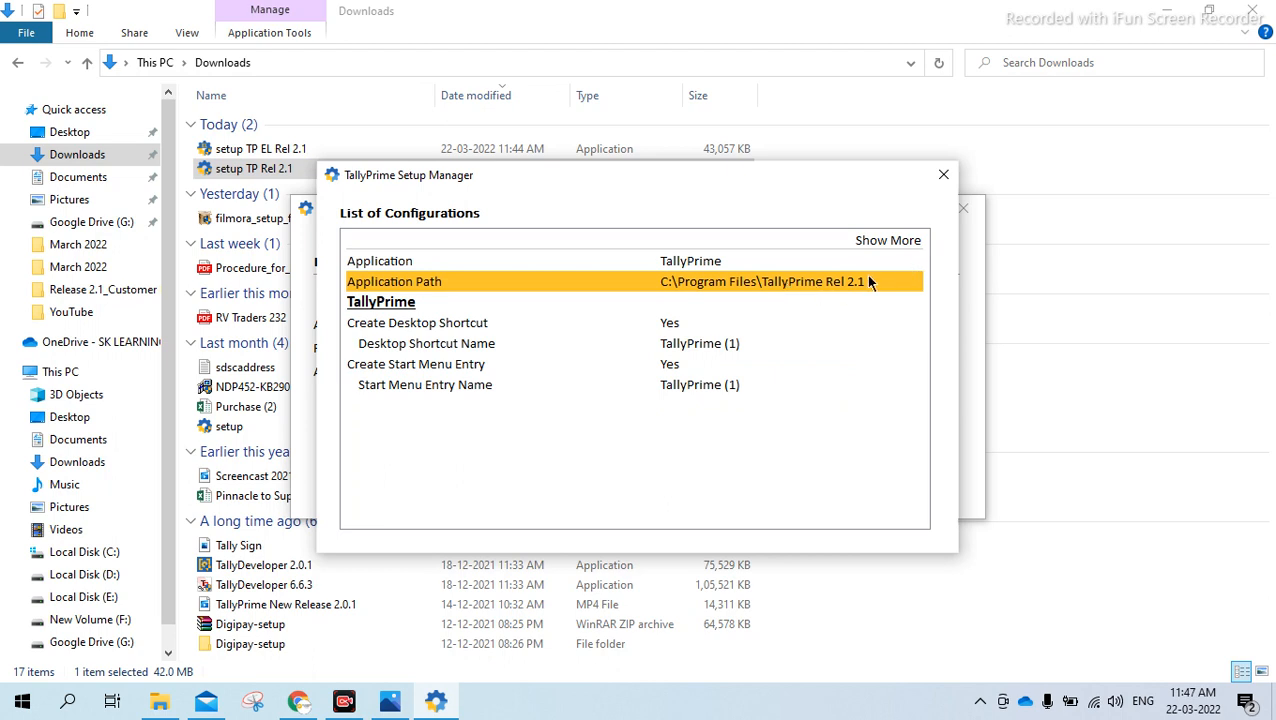
pyautogui.click(944, 178)
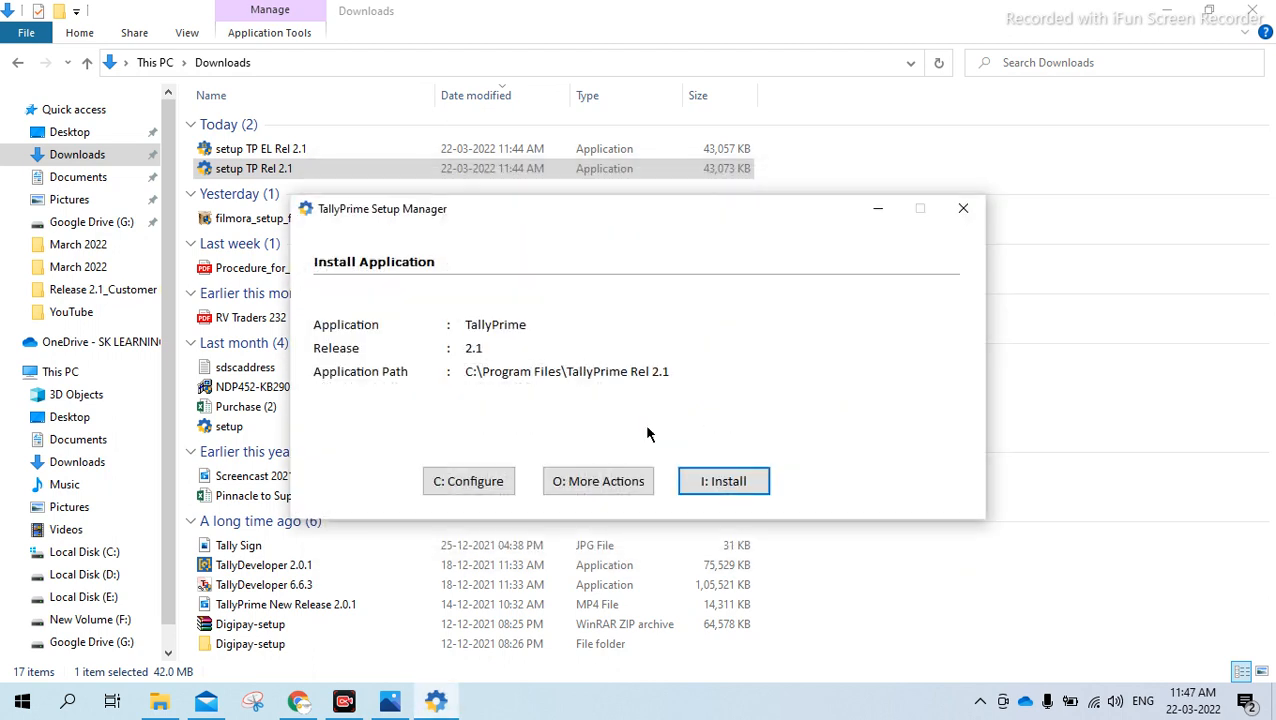
# Install TallyPrime Release 2.1 in the configured folder and quit the Setup Manager
pyautogui.click(752, 478)
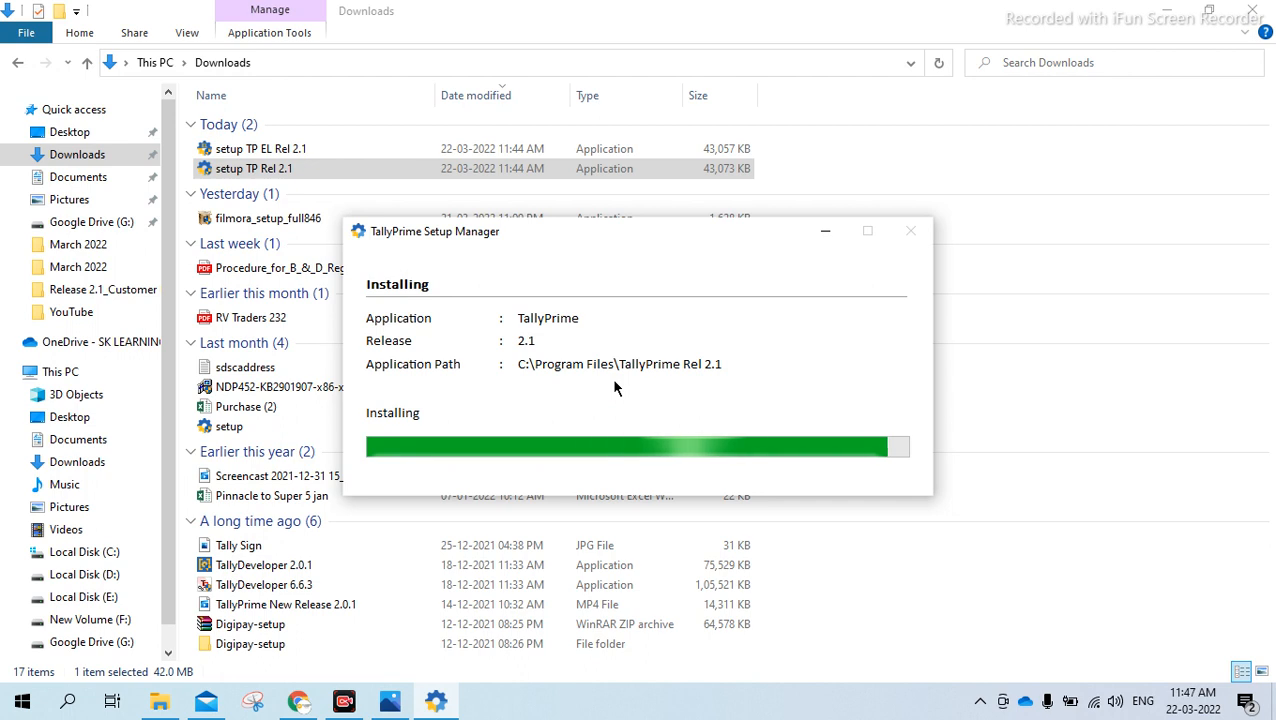
pyautogui.click(906, 231)
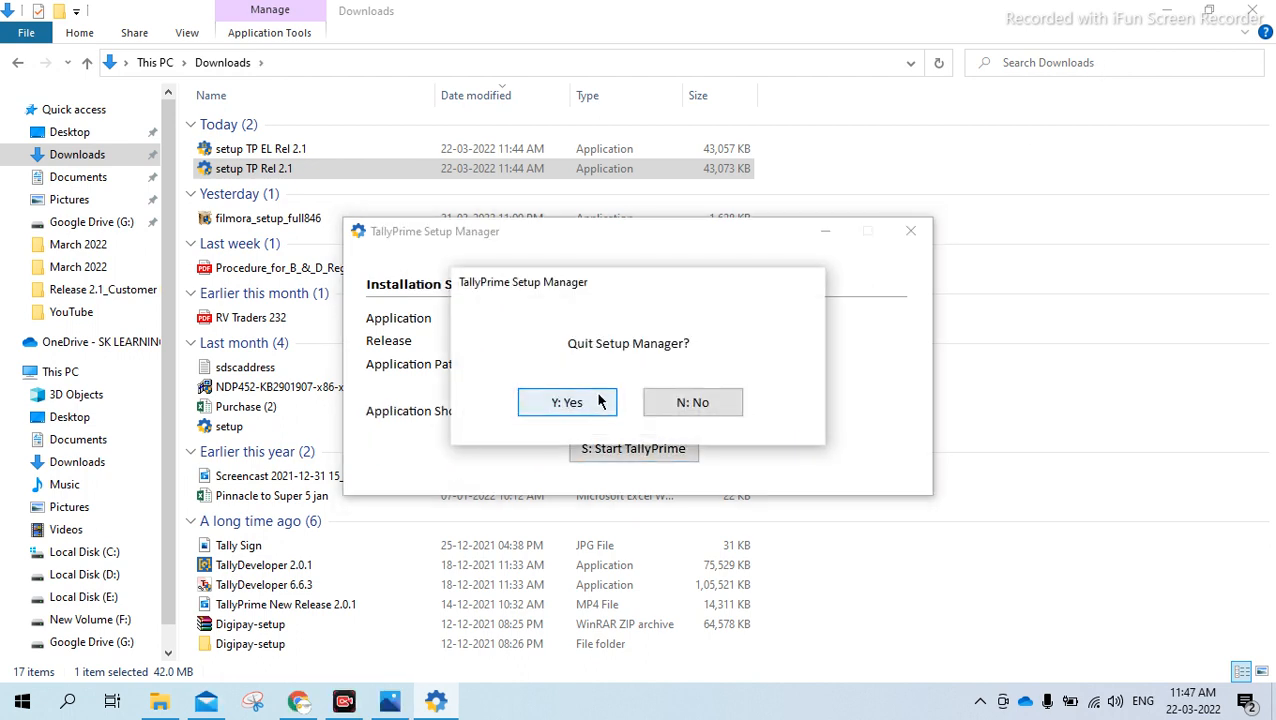
pyautogui.click(601, 401)
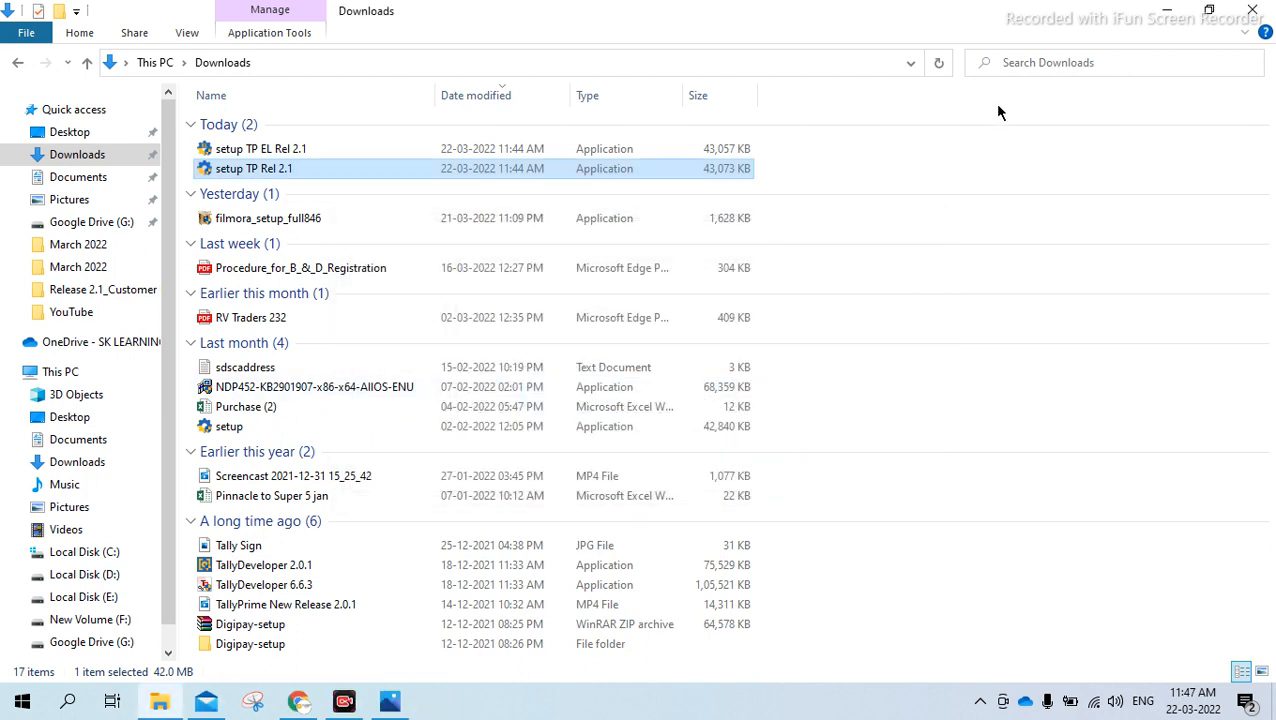
# Show the desktop and place the TallyPrime (1) and TallyPrime Edit Log shortcuts side by side in the empty area
pyautogui.click(1252, 10)
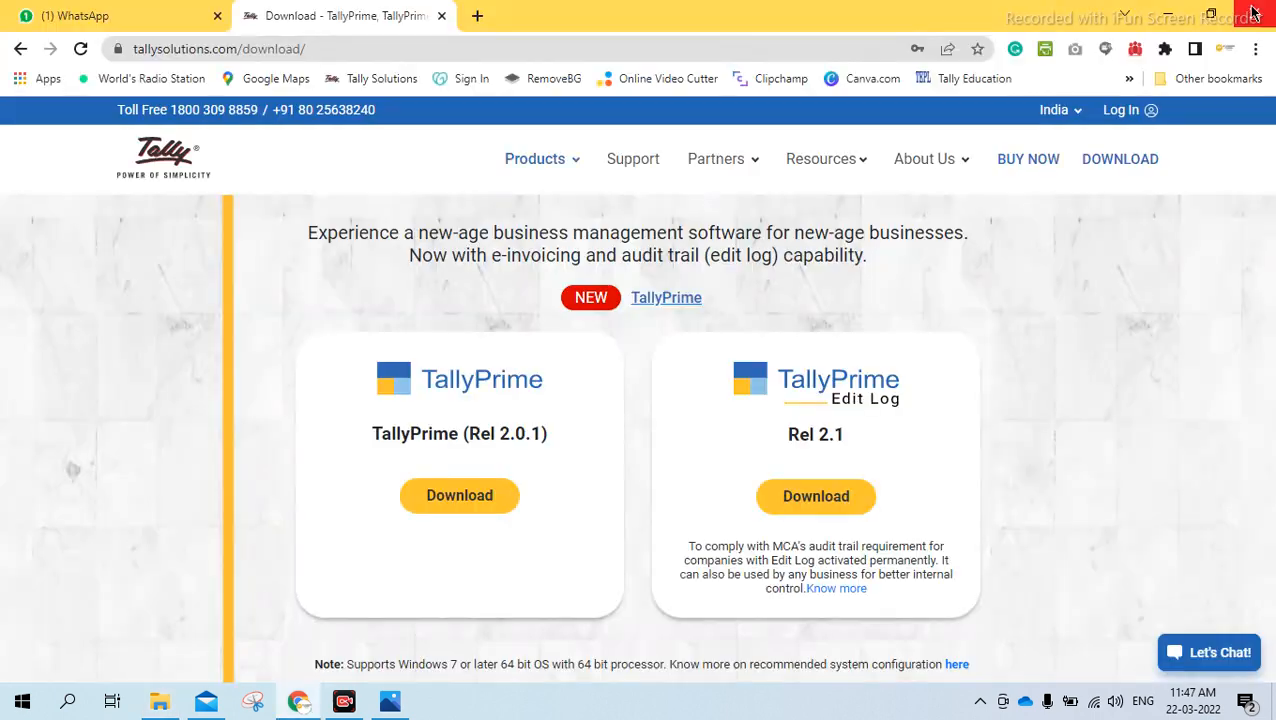
pyautogui.click(1168, 18)
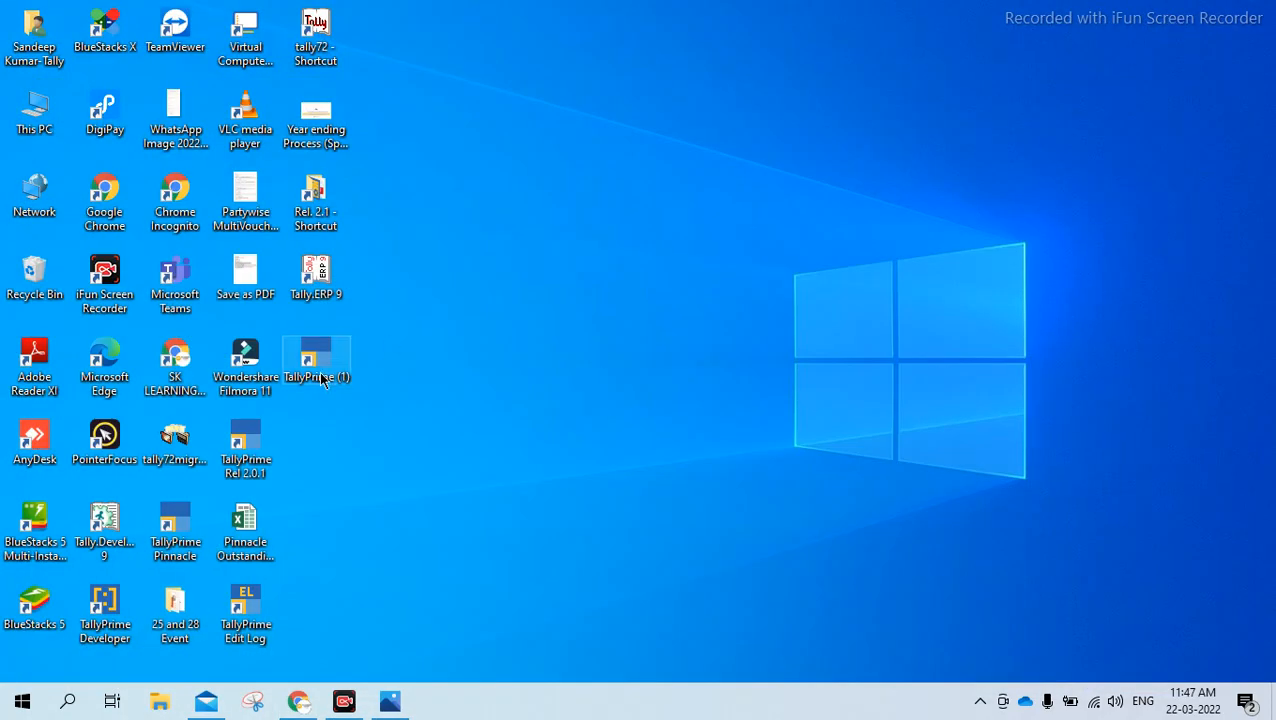
pyautogui.moveTo(248, 612); pyautogui.dragTo(810, 205)
pyautogui.moveTo(315, 358); pyautogui.dragTo(640, 208)
pyautogui.moveTo(815, 205); pyautogui.dragTo(885, 205)
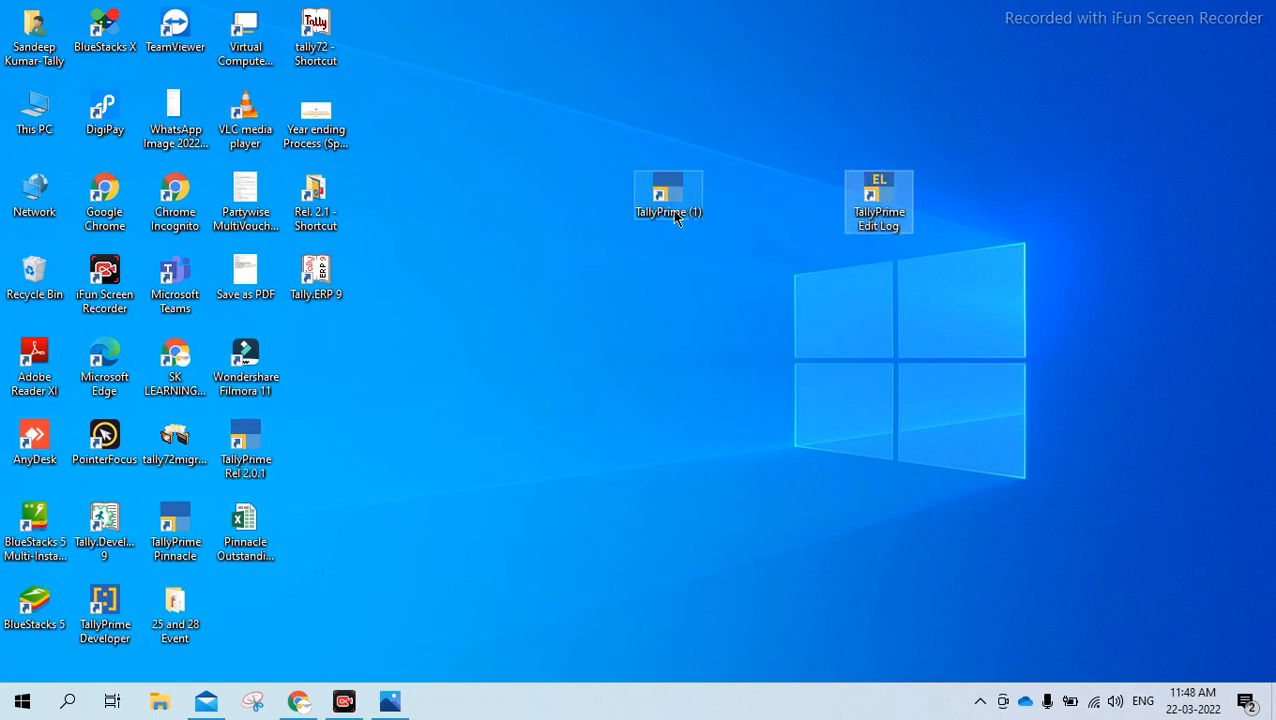
pyautogui.moveTo(675, 212); pyautogui.dragTo(637, 207)
pyautogui.moveTo(877, 196); pyautogui.dragTo(812, 194)
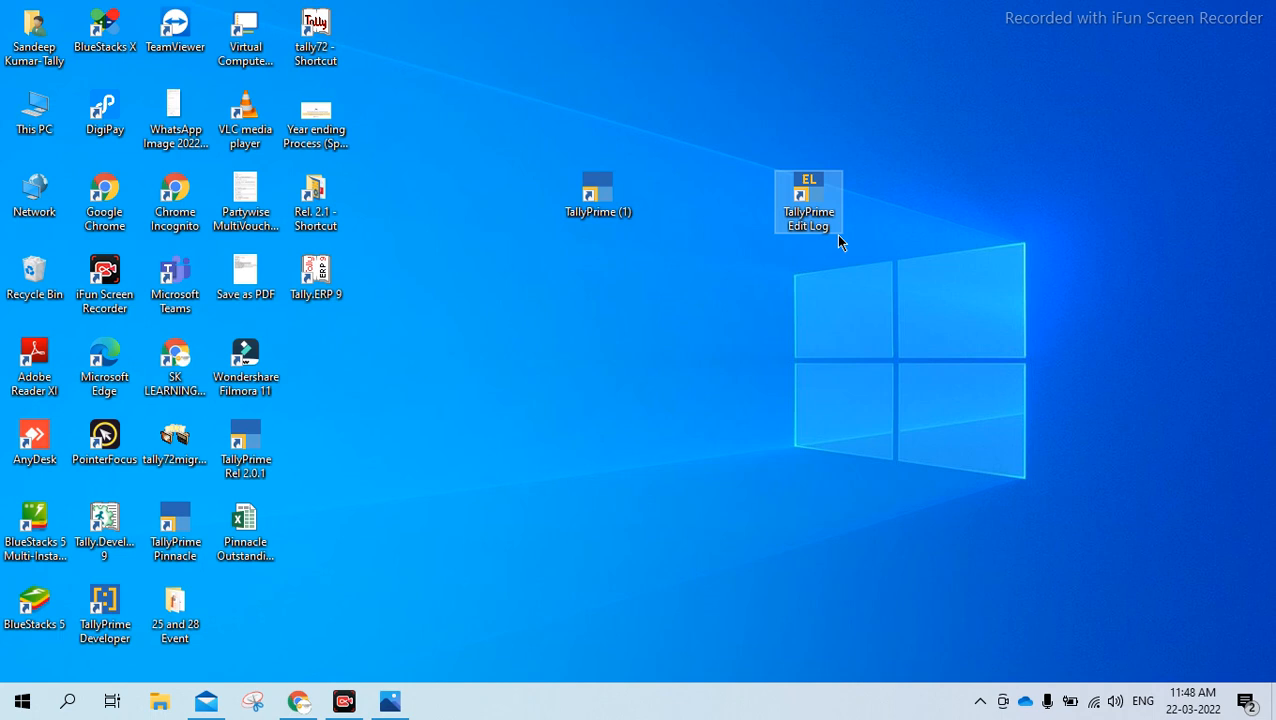
pyautogui.click(604, 186)
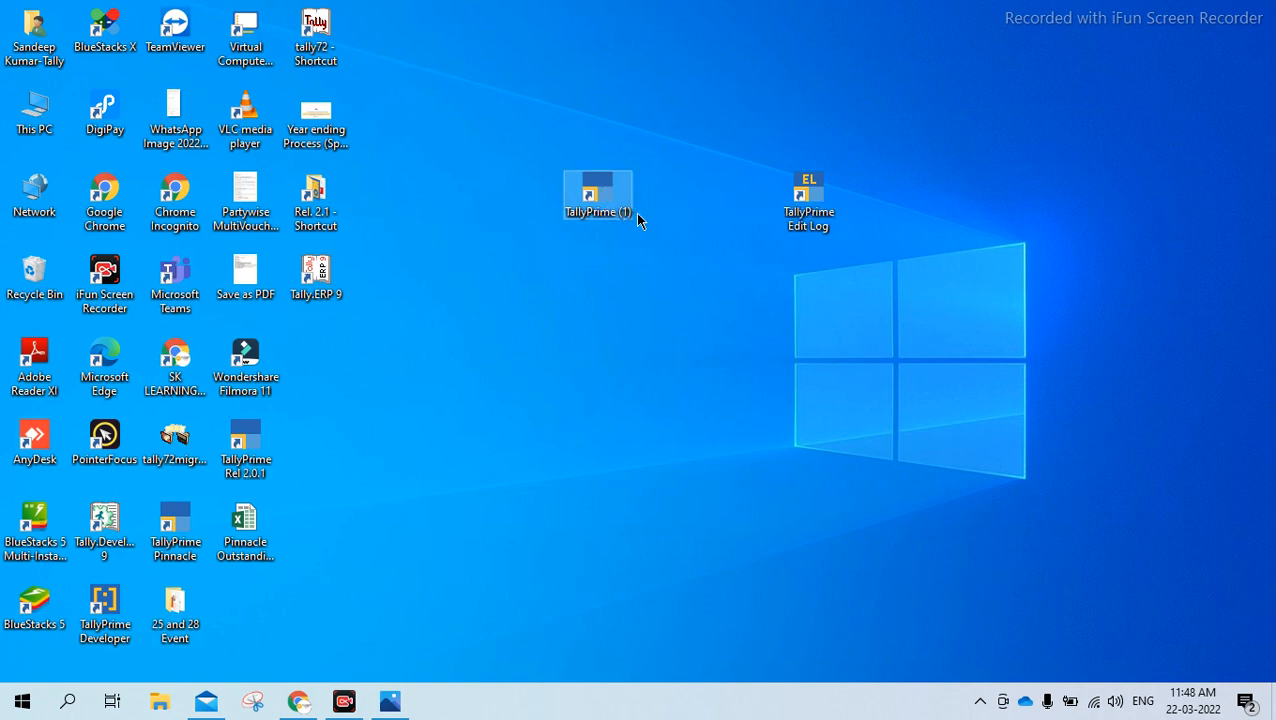
# Launch TallyPrime Edit Log from its desktop shortcut and allow it through the Windows Defender Firewall on private networks
pyautogui.click(813, 208)
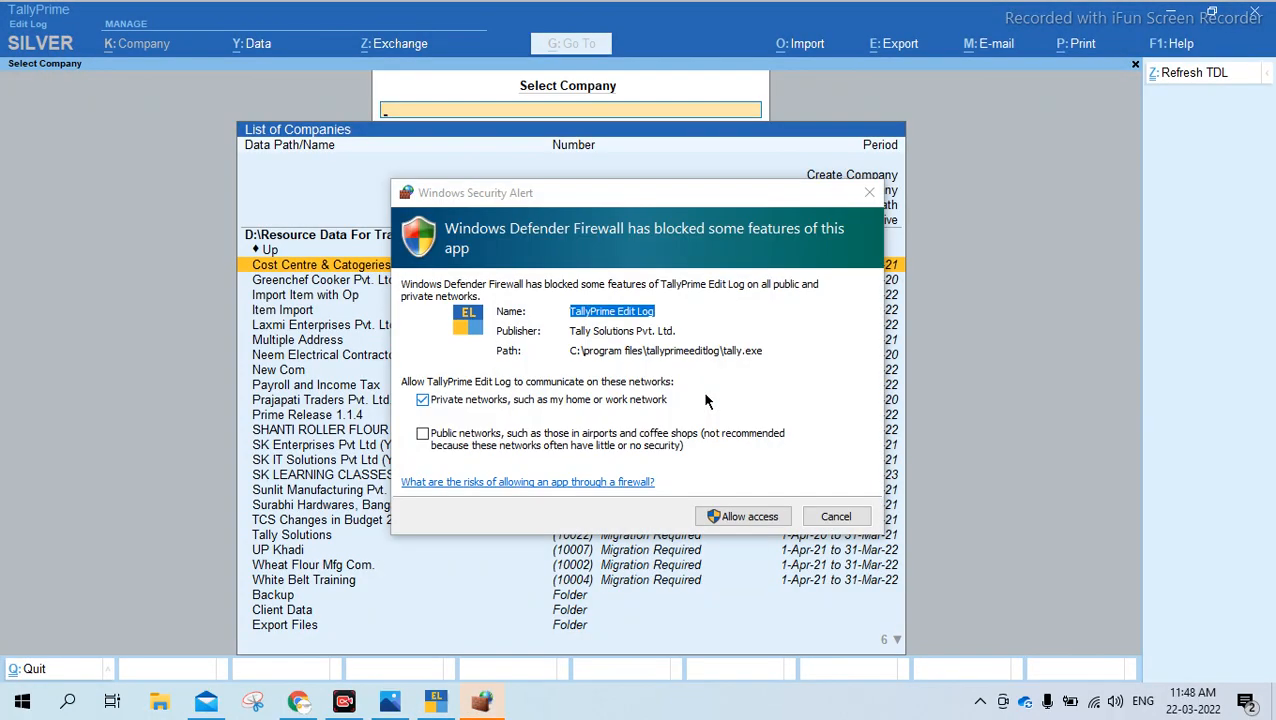
pyautogui.click(742, 517)
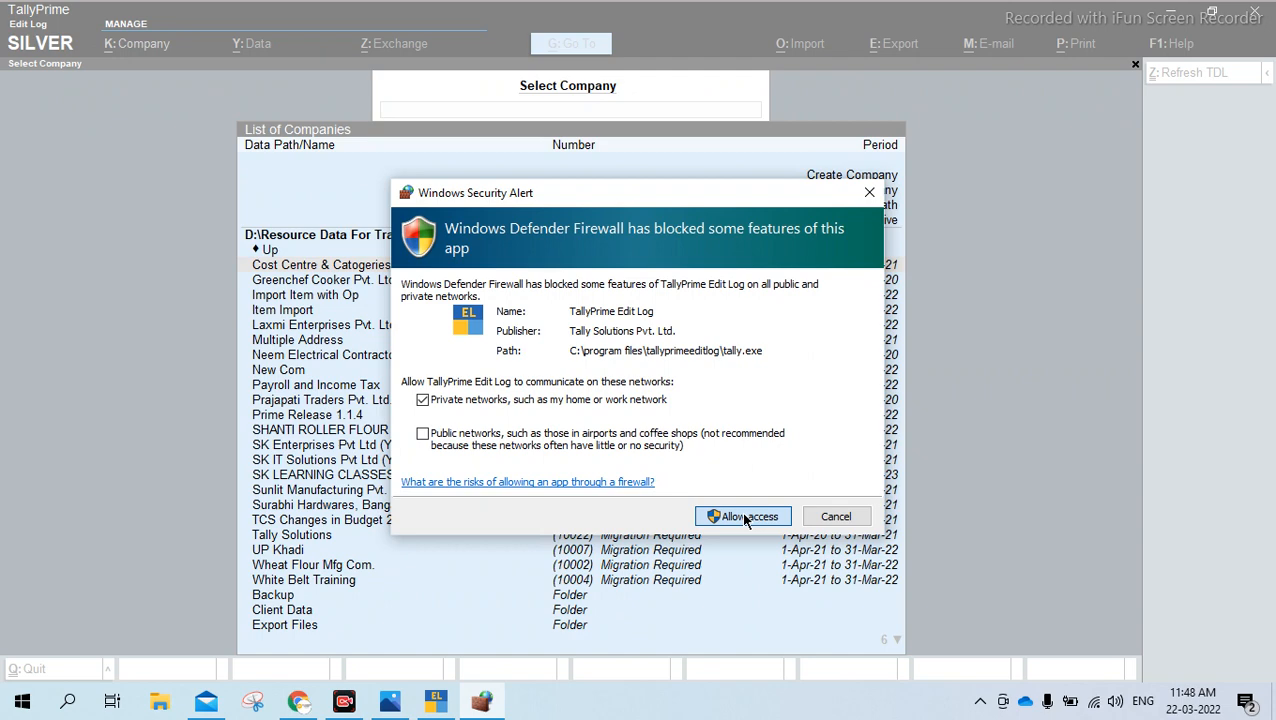
pyautogui.click(744, 517)
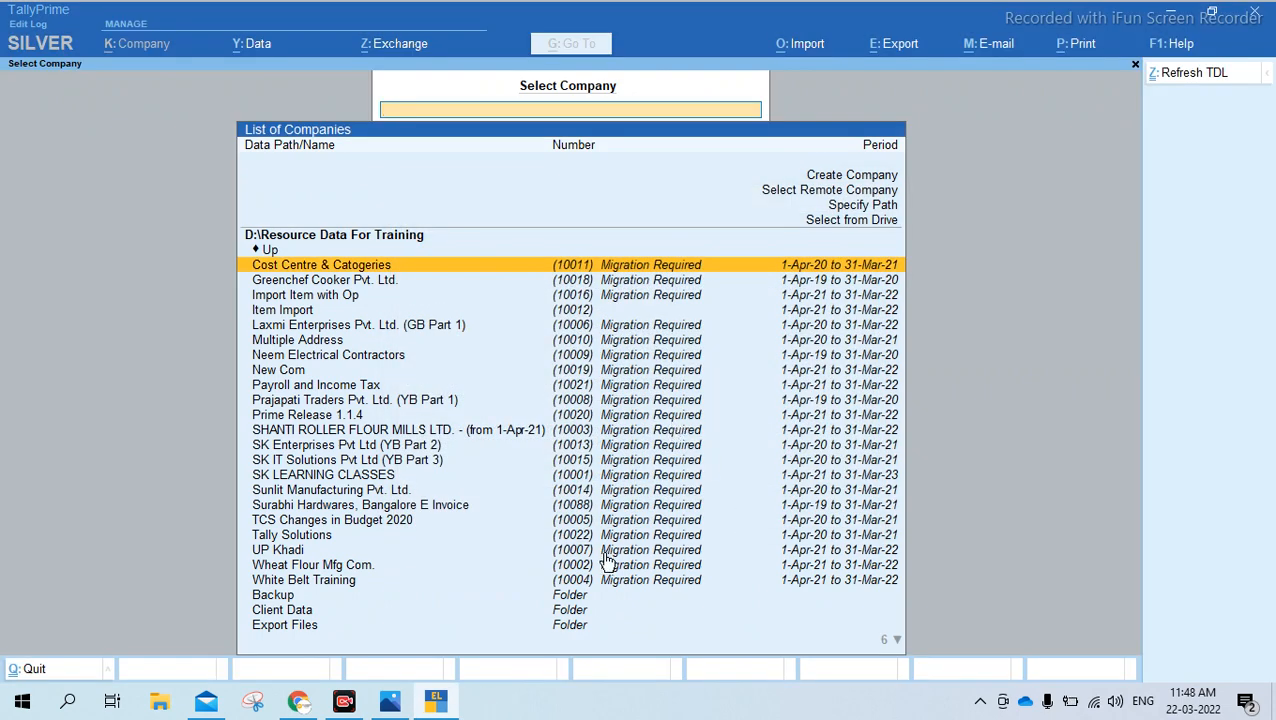
# Look through the list of companies and folders under D:\Resource Data For Training and check which companies need migration
pyautogui.press('Down')
pyautogui.press('Down')
pyautogui.press('Down')
pyautogui.press('Down')
pyautogui.press('Down')
pyautogui.press('Down')
pyautogui.press('Up')
pyautogui.press('Up')
pyautogui.press('Up')
pyautogui.press('Return')
pyautogui.write('a')
pyautogui.press('Return')
pyautogui.press('BackSpace')
pyautogui.press('Return')
pyautogui.press('BackSpace')
pyautogui.press('BackSpace')
pyautogui.press('Escape')
pyautogui.press('Down')
pyautogui.press('Down')
pyautogui.press('Down')
pyautogui.press('Down')
pyautogui.press('Down')
pyautogui.press('Down')
pyautogui.press('Down')
pyautogui.press('Down')
pyautogui.press('Down')
pyautogui.press('Down')
pyautogui.press('Down')
pyautogui.press('Down')
pyautogui.press('Down')
pyautogui.press('Down')
pyautogui.press('Down')
pyautogui.press('Down')
pyautogui.press('Down')
pyautogui.press('Down')
pyautogui.press('Down')
pyautogui.press('Down')
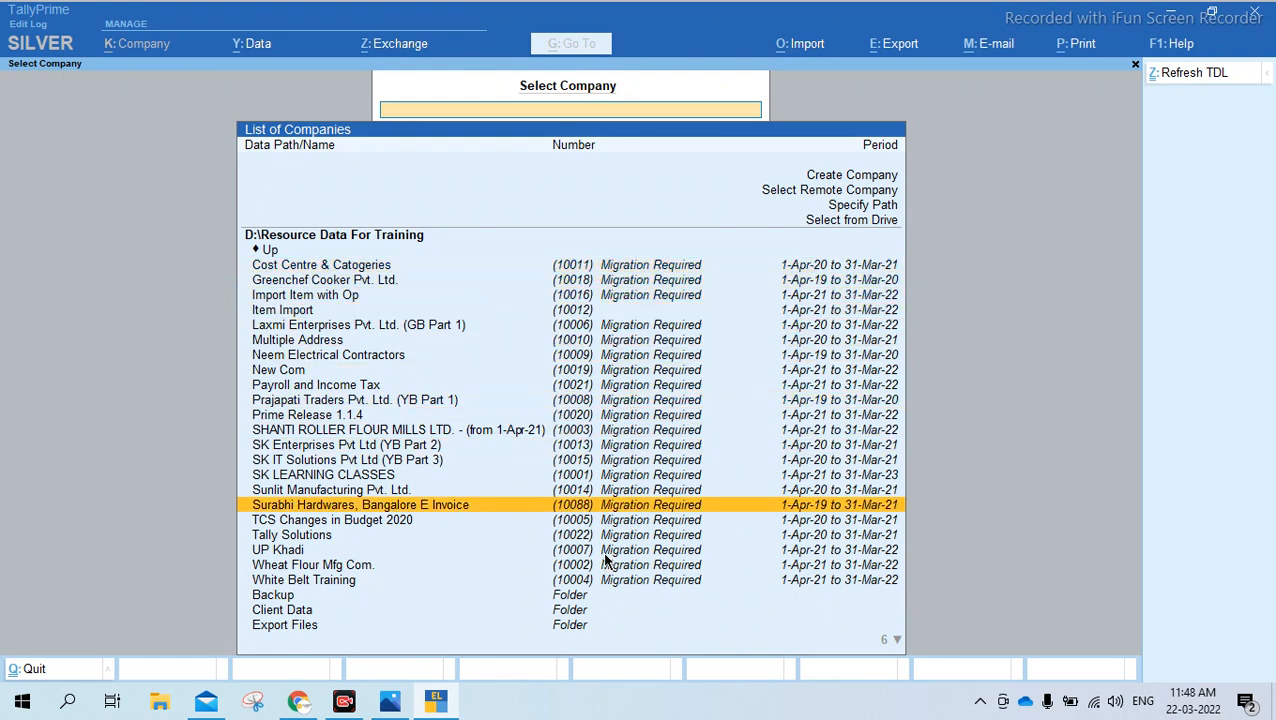
pyautogui.press('Up')
pyautogui.press('Up')
pyautogui.press('Up')
pyautogui.press('Up')
pyautogui.press('Up')
pyautogui.press('Up')
pyautogui.press('Up')
pyautogui.press('Up')
pyautogui.press('Up')
pyautogui.press('Up')
pyautogui.press('Up')
pyautogui.press('Up')
pyautogui.press('Up')
pyautogui.press('Up')
pyautogui.press('Up')
pyautogui.press('Up')
pyautogui.press('Up')
pyautogui.press('Up')
pyautogui.press('Up')
pyautogui.press('Up')
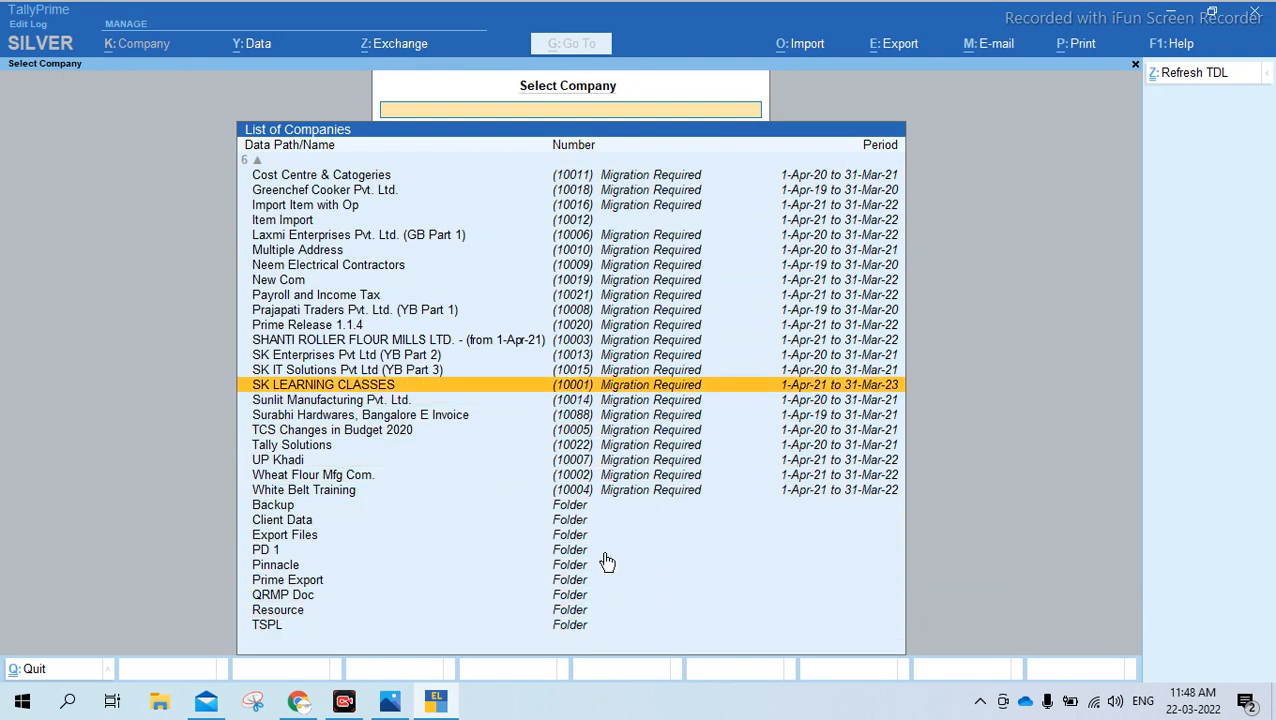
pyautogui.press('Up')
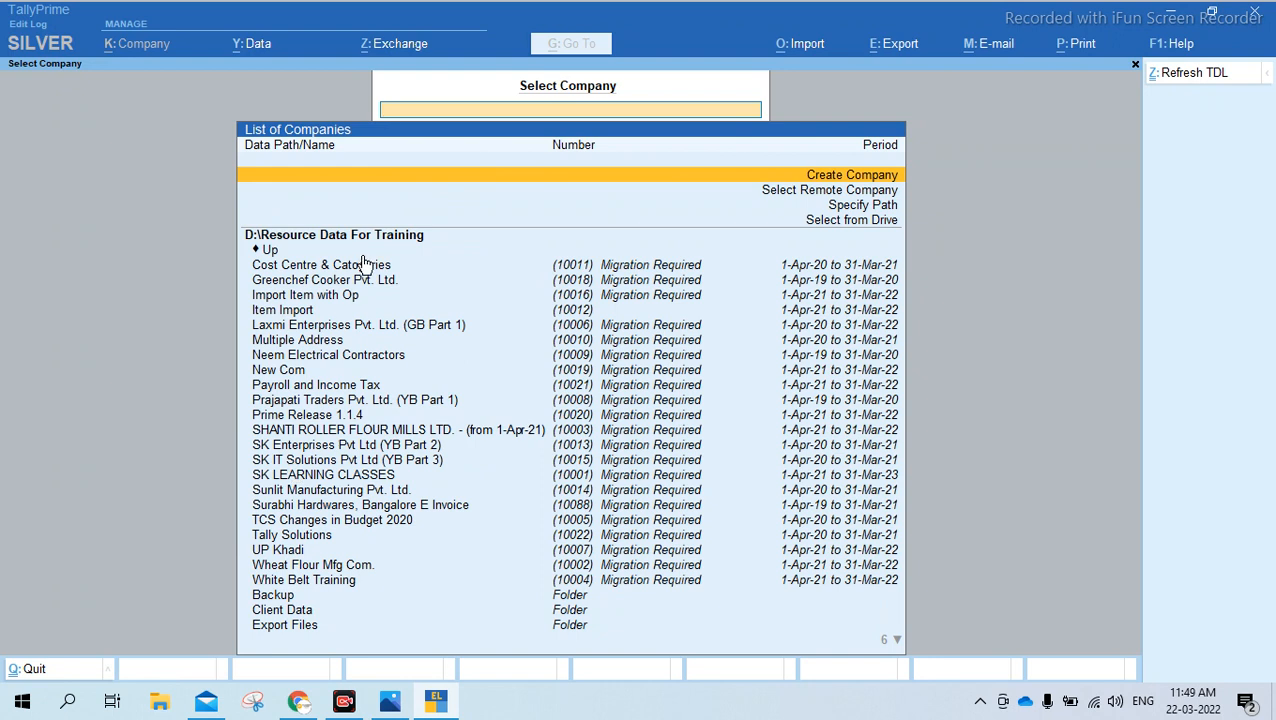
pyautogui.press('Down')
pyautogui.press('Down')
pyautogui.press('Down')
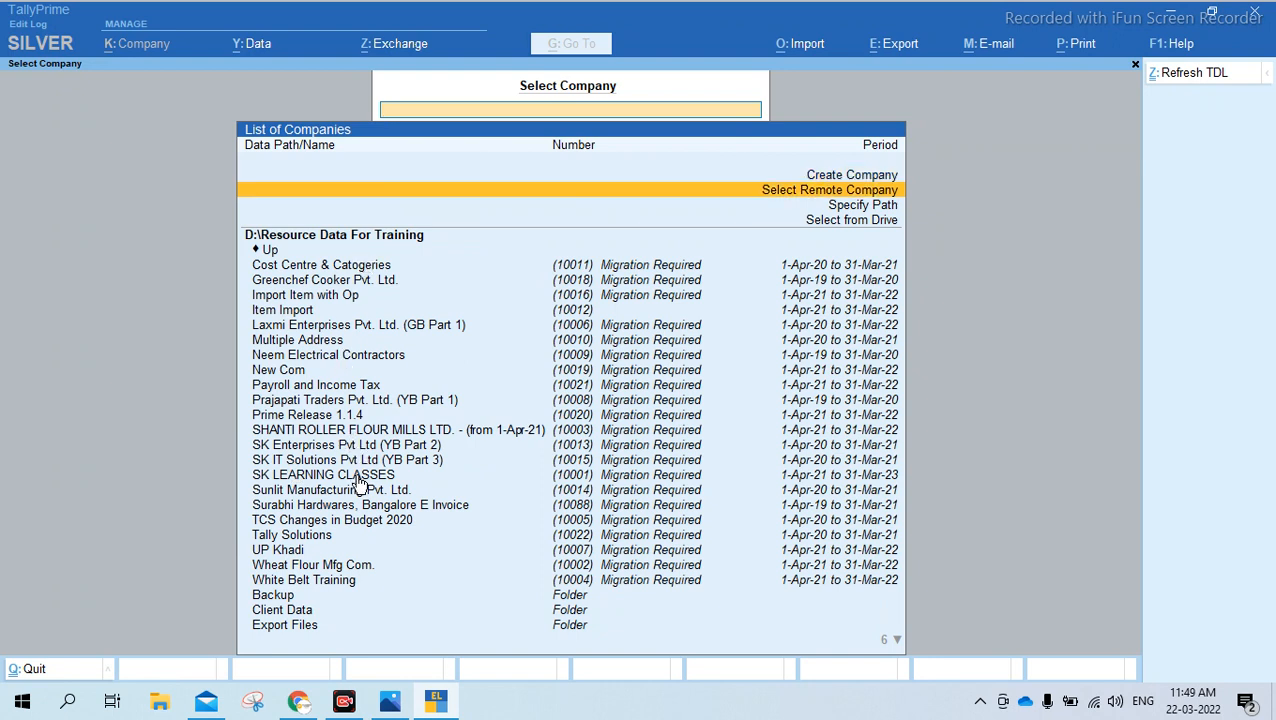
# Browse the TallyPrime Edit Log company list from the folder entries back up to its first rows and compare the migration status
pyautogui.press('Down')
pyautogui.press('Down')
pyautogui.press('Down')
pyautogui.press('Down')
pyautogui.press('Down')
pyautogui.press('Down')
pyautogui.press('Down')
pyautogui.press('Down')
pyautogui.press('Down')
pyautogui.press('Down')
pyautogui.press('Down')
pyautogui.press('Down')
pyautogui.press('Down')
pyautogui.press('Down')
pyautogui.press('Down')
pyautogui.press('Down')
pyautogui.press('Down')
pyautogui.press('Down')
pyautogui.press('Down')
pyautogui.press('Down')
pyautogui.press('Up')
pyautogui.press('Up')
pyautogui.press('Up')
pyautogui.press('Up')
pyautogui.press('Up')
pyautogui.press('Up')
pyautogui.press('Up')
pyautogui.press('Up')
pyautogui.press('Up')
pyautogui.press('Up')
pyautogui.press('Up')
pyautogui.press('Up')
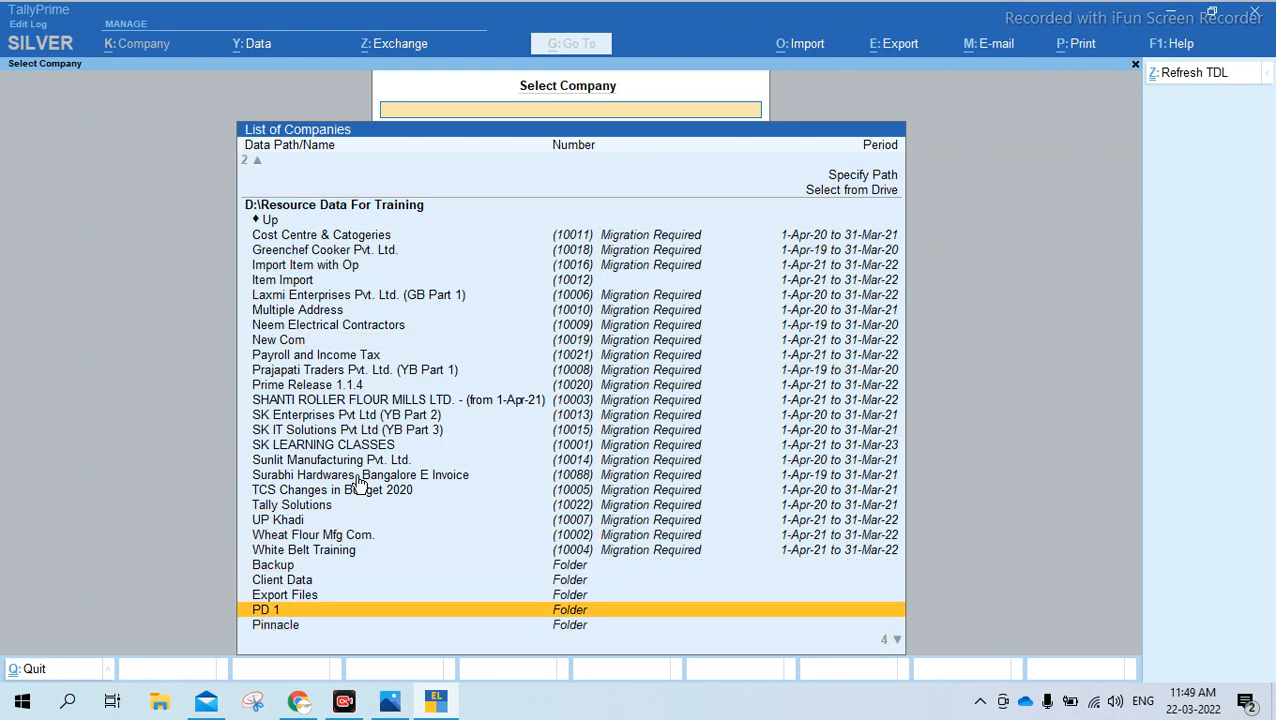
pyautogui.press('Up')
pyautogui.press('Up')
pyautogui.press('Up')
pyautogui.press('Up')
pyautogui.press('Up')
pyautogui.press('Up')
pyautogui.press('Up')
pyautogui.press('Up')
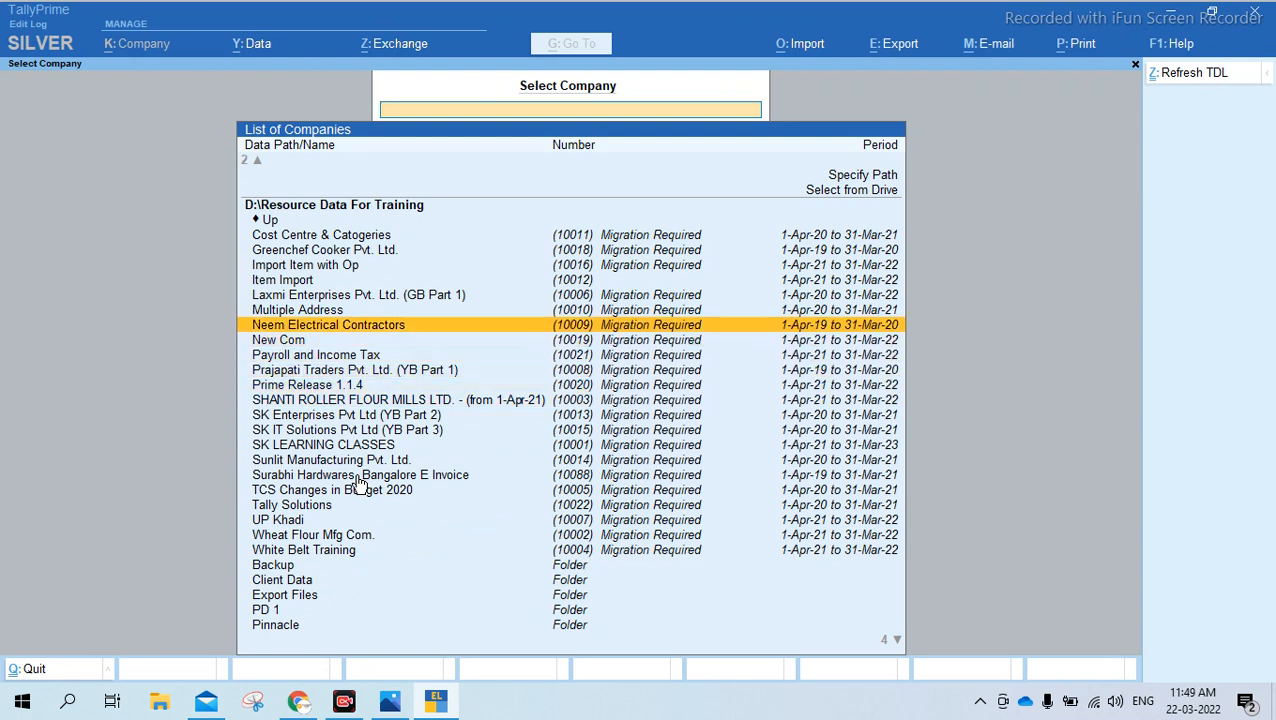
pyautogui.press('Up')
pyautogui.press('Up')
pyautogui.press('Up')
pyautogui.press('Up')
pyautogui.press('Up')
pyautogui.press('Up')
pyautogui.press('Up')
pyautogui.press('Up')
pyautogui.press('Up')
pyautogui.press('Up')
pyautogui.press('Down')
pyautogui.press('Down')
pyautogui.press('Down')
pyautogui.press('Down')
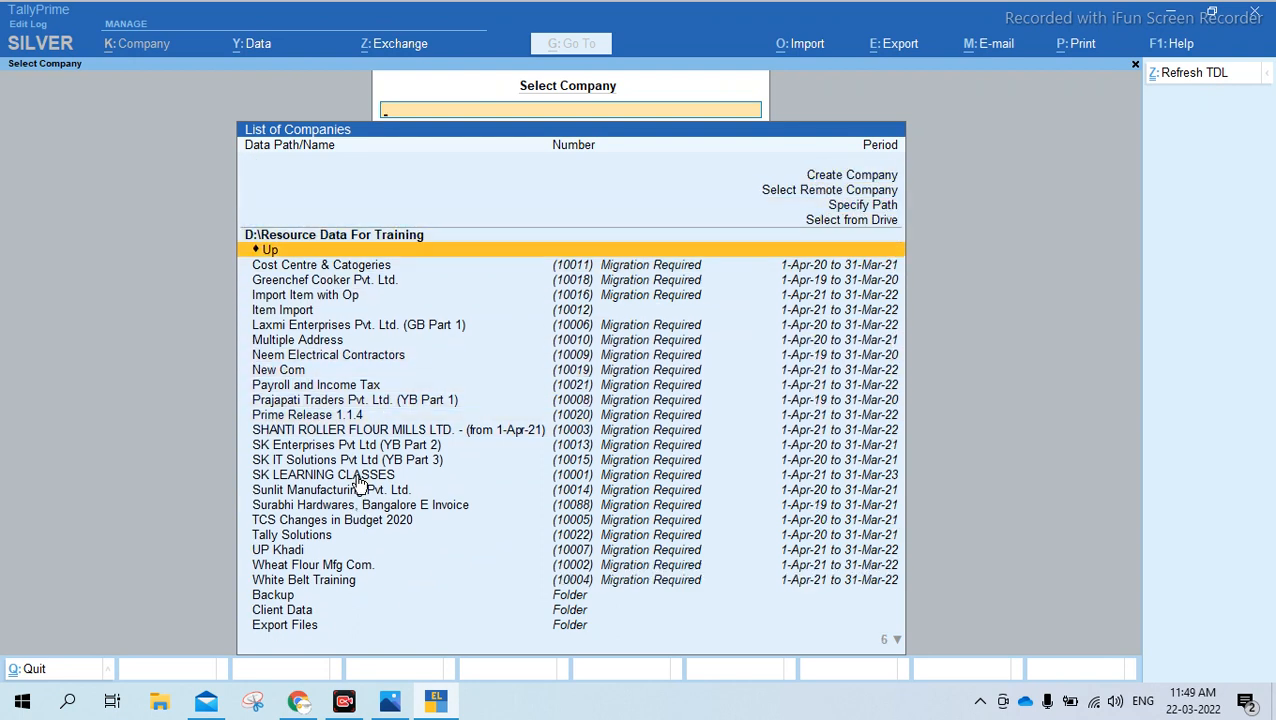
# Launch TallyPrime (1) and TallyPrime Rel 2.0.1 from their desktop shortcuts alongside TallyPrime Edit Log
pyautogui.press('super+d')
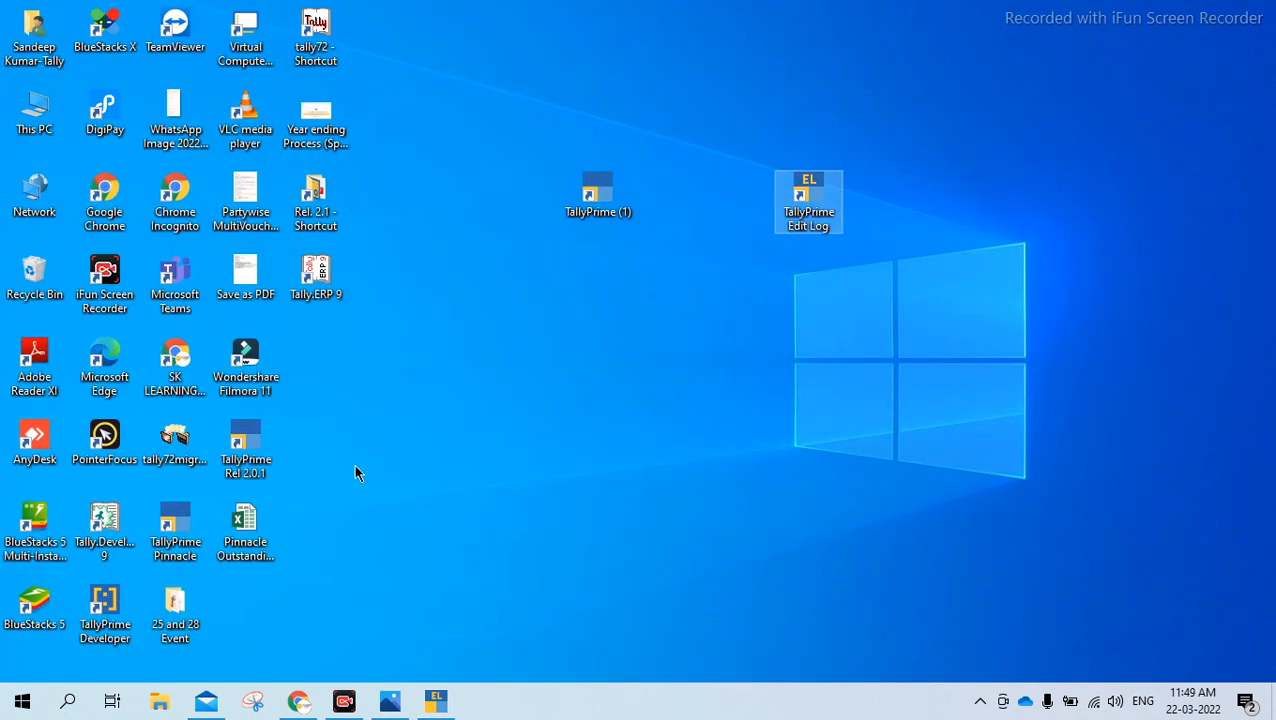
pyautogui.doubleClick(616, 208)
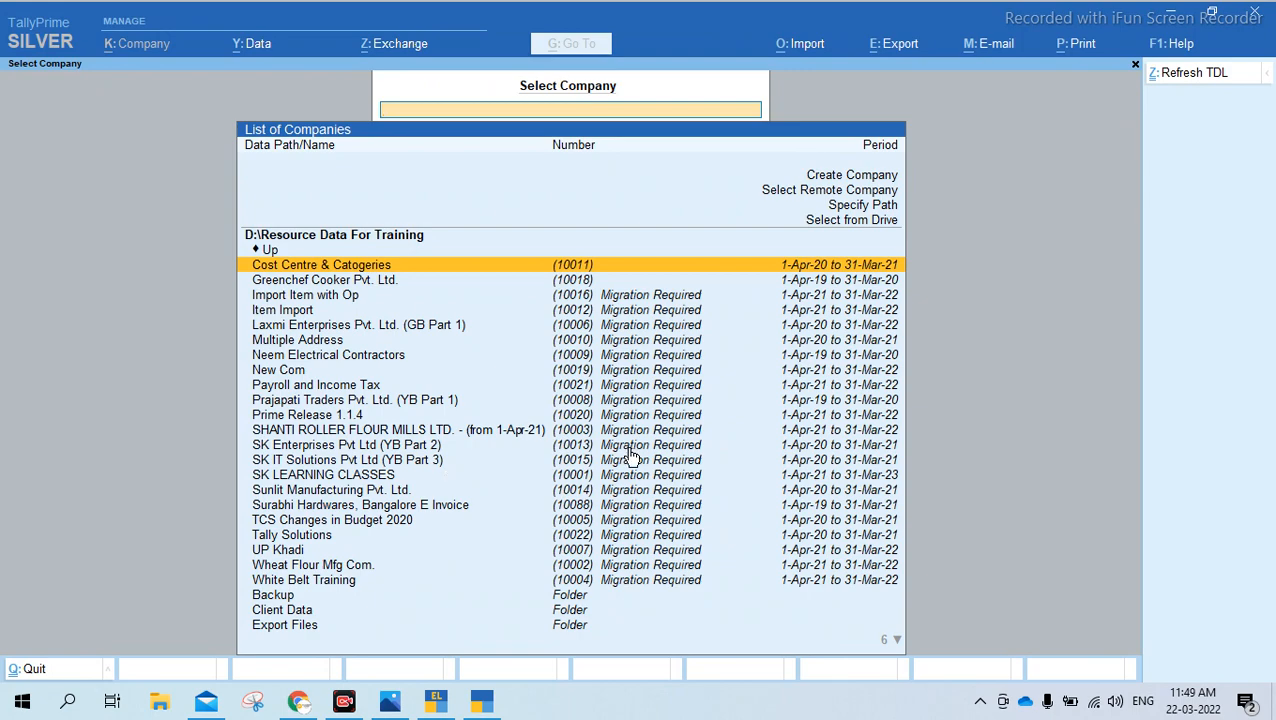
pyautogui.press('super+d')
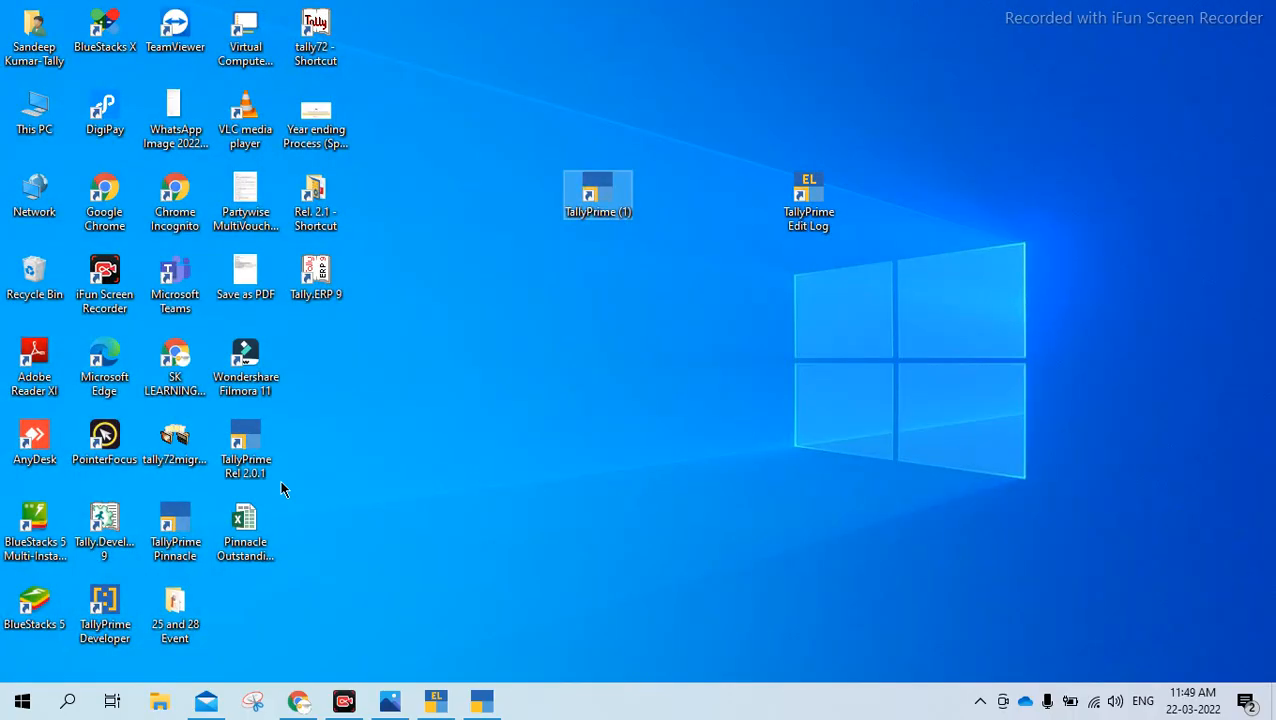
pyautogui.doubleClick(254, 446)
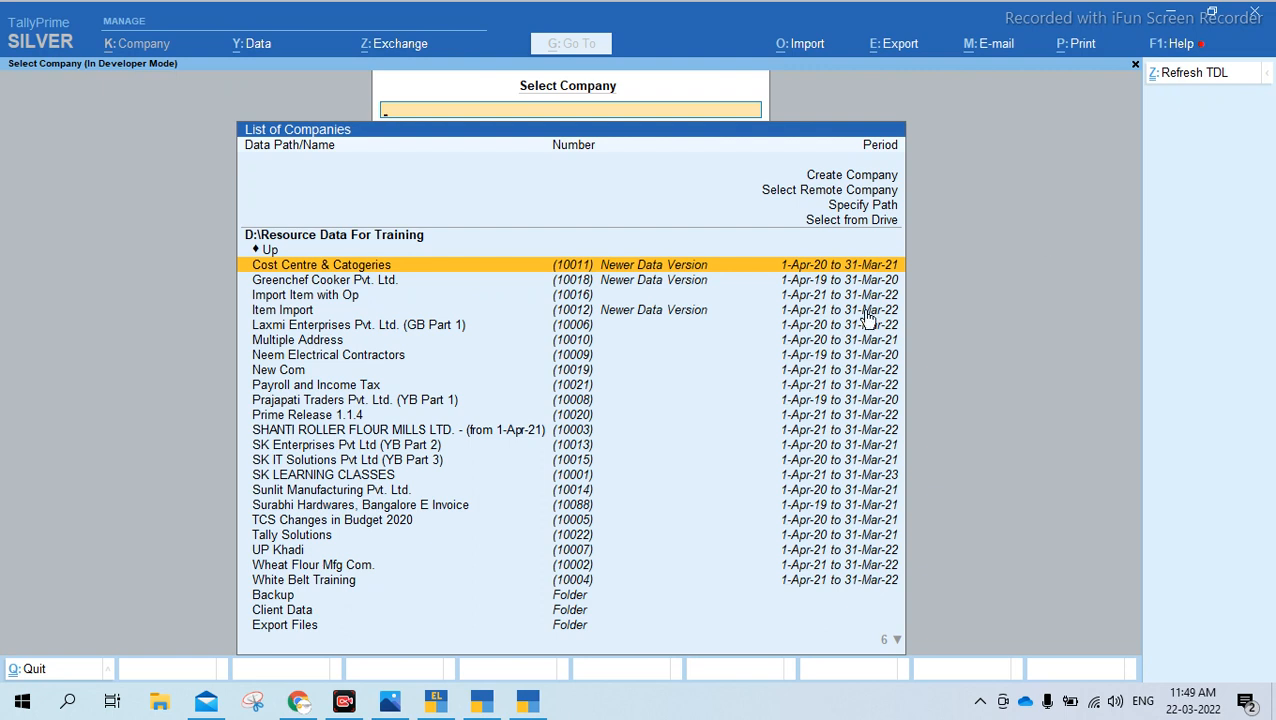
# Check the release number in the calculator pane of TallyPrime Rel 2.0.1, TallyPrime Edit Log and the newly installed TallyPrime
pyautogui.hotkey('ctrl', 'n')
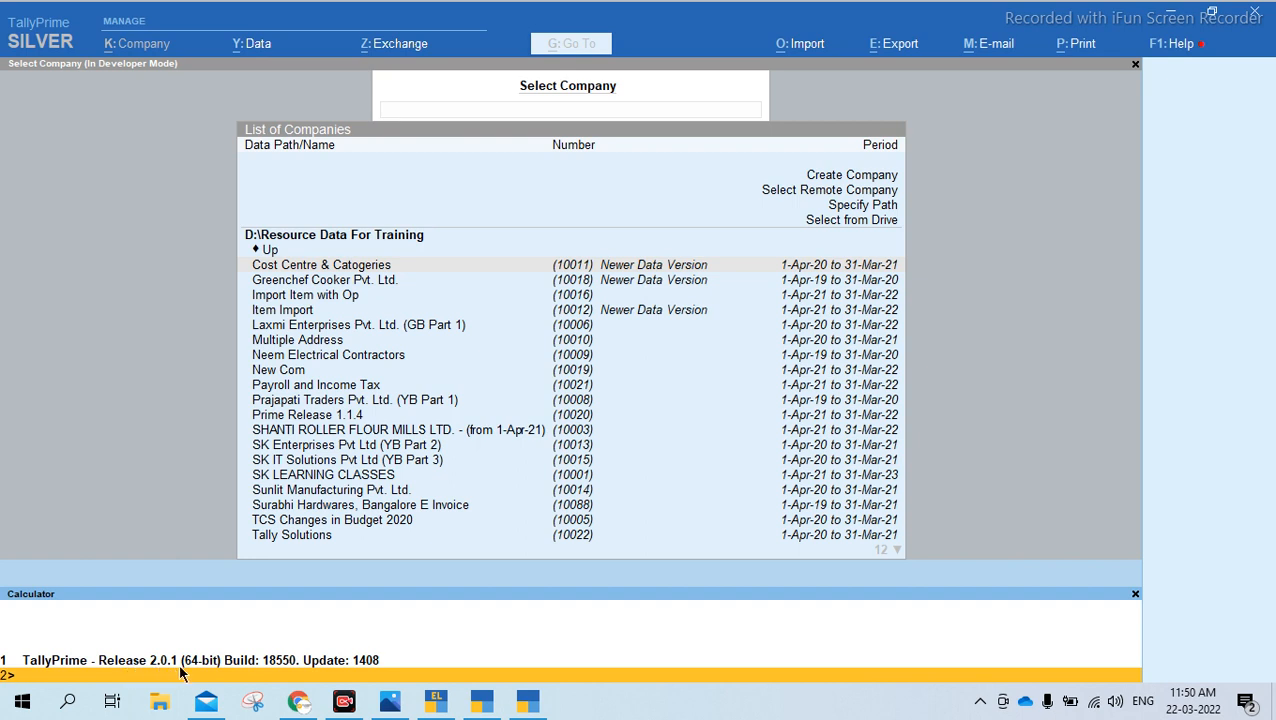
pyautogui.click(440, 700)
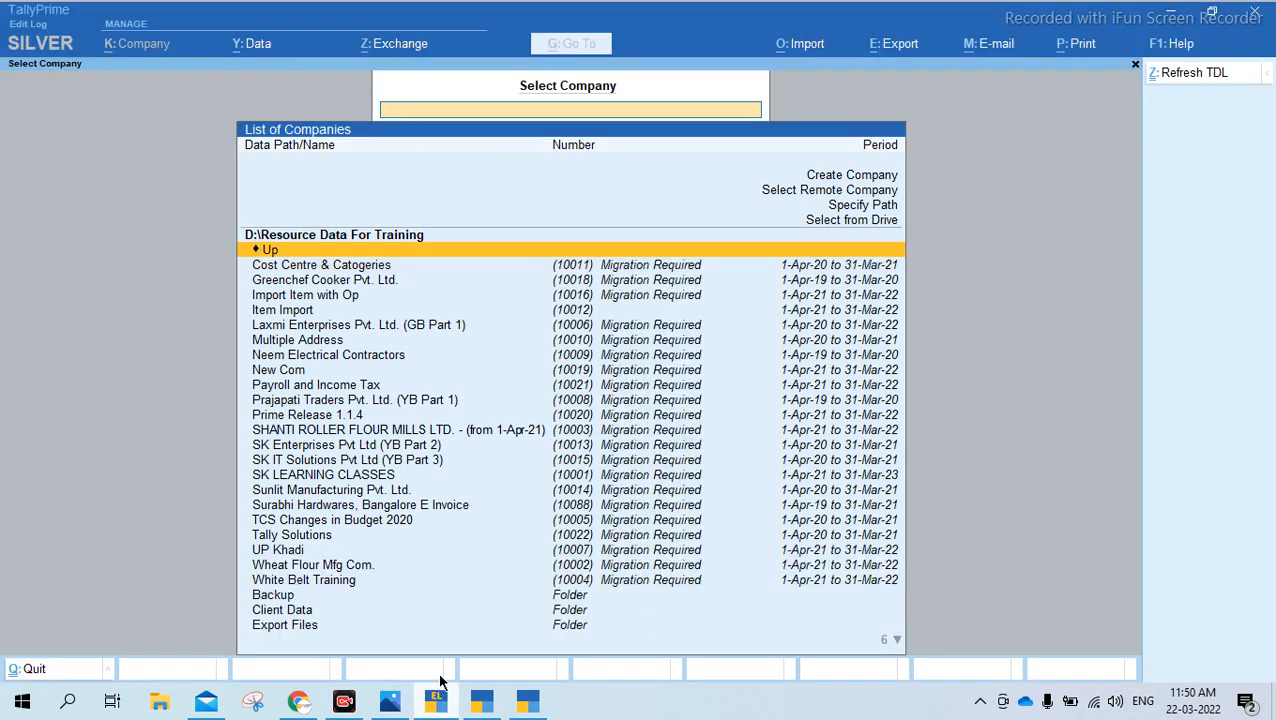
pyautogui.hotkey('ctrl', 'n')
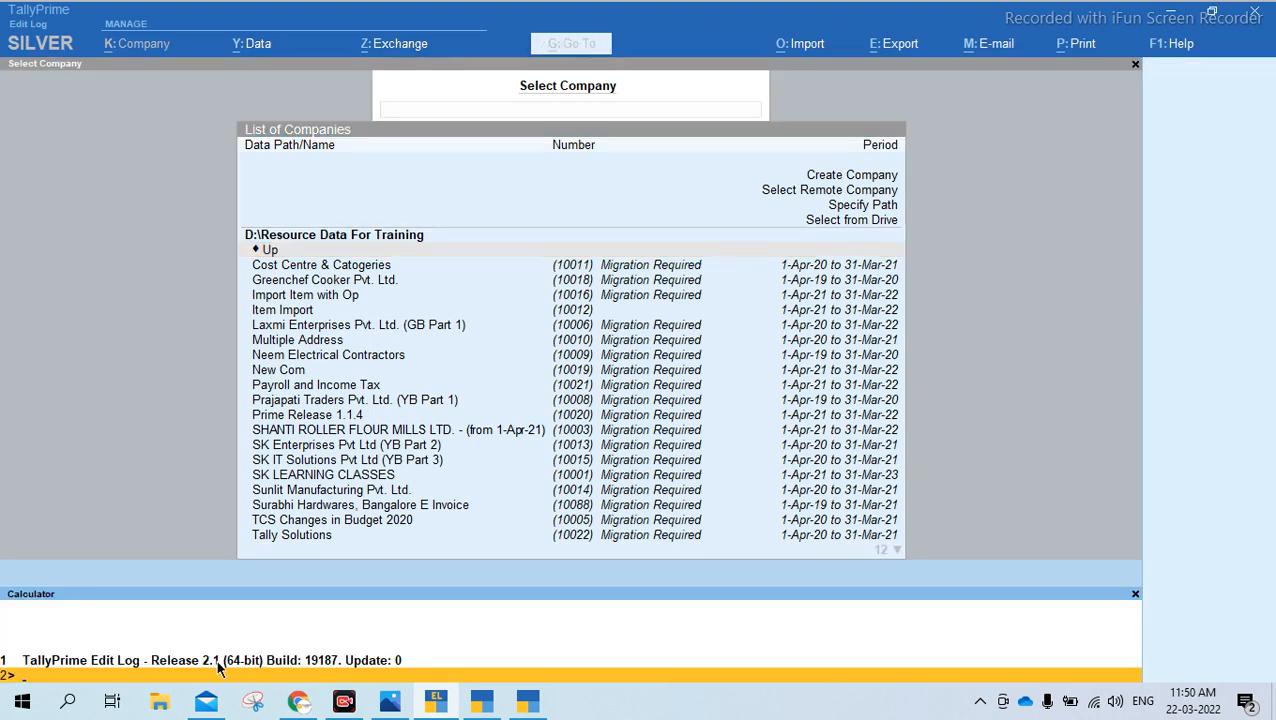
pyautogui.click(527, 701)
pyautogui.click(488, 705)
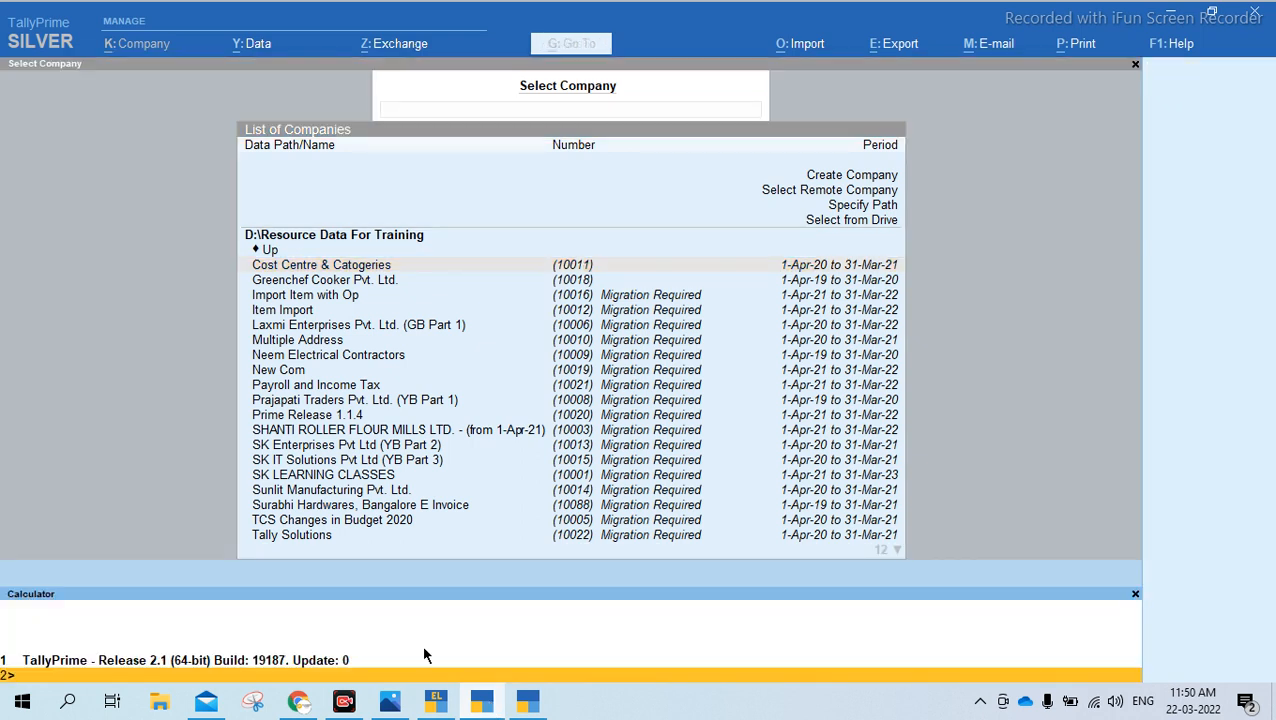
pyautogui.hotkey('ctrl', 'm')
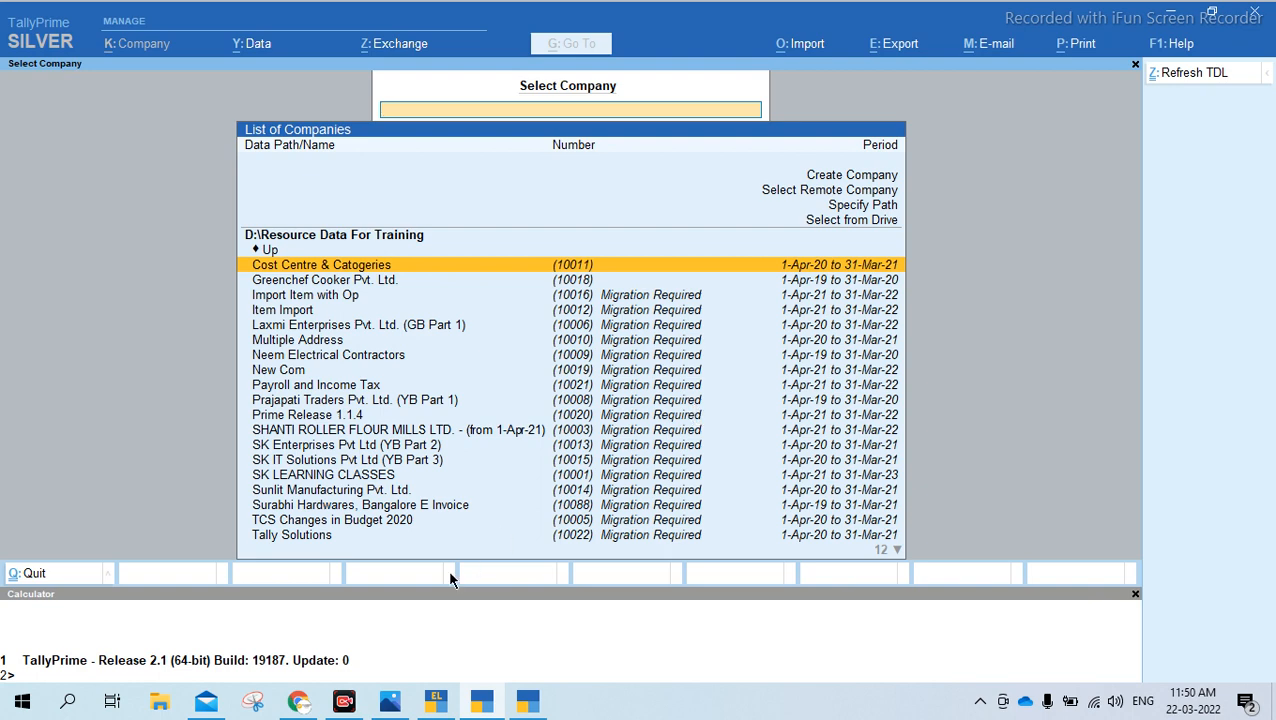
# Review the Release 2.1 feature list in the Photos image and switch back to TallyPrime Release 2.0.1
pyautogui.click(528, 703)
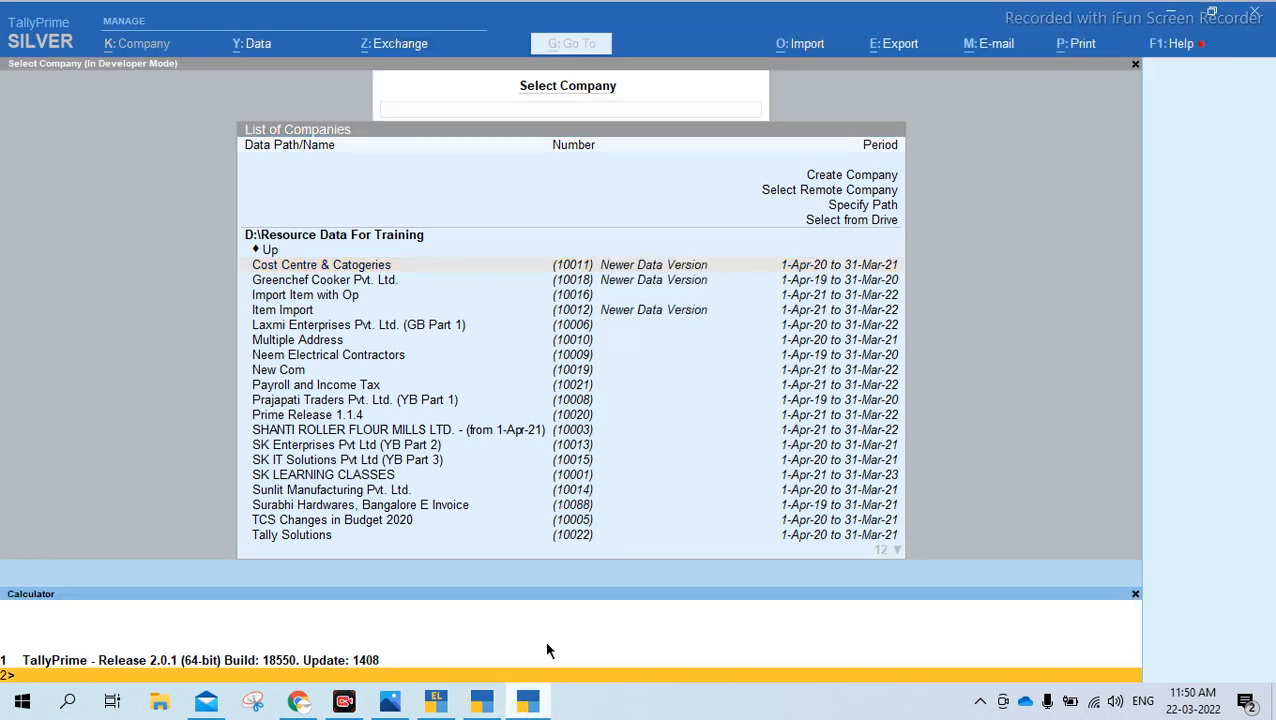
pyautogui.click(390, 703)
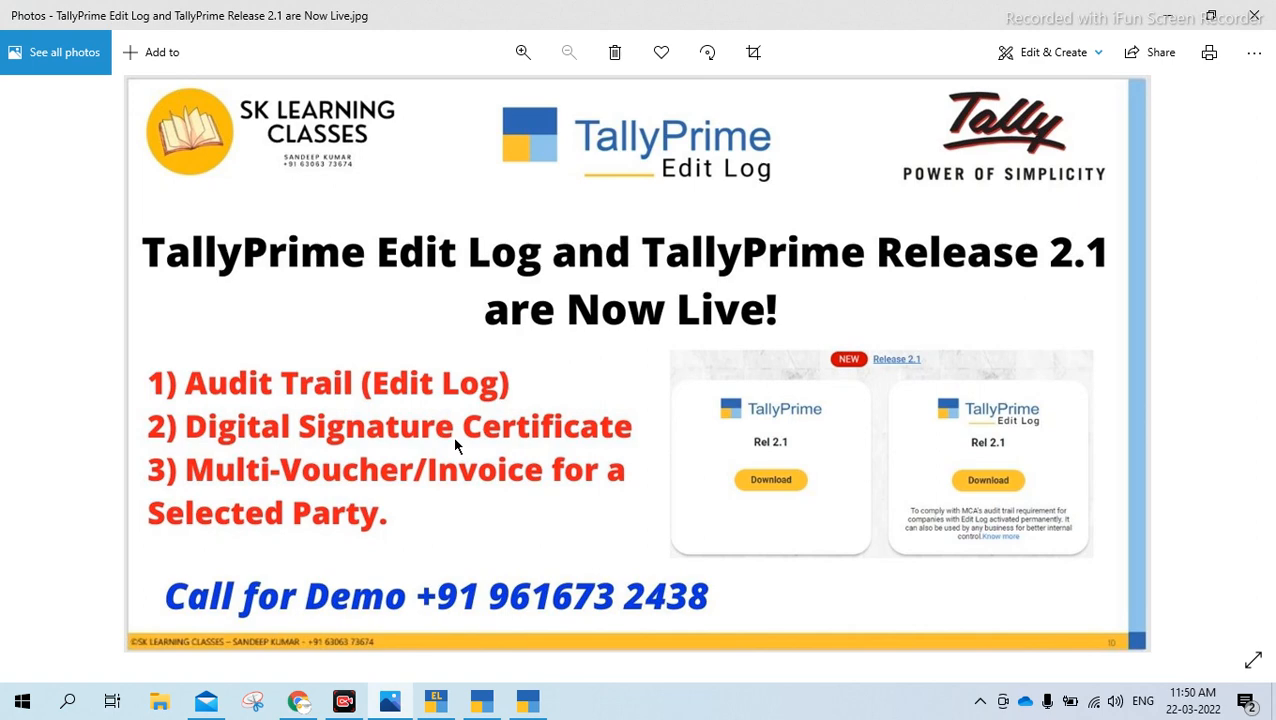
pyautogui.click(528, 703)
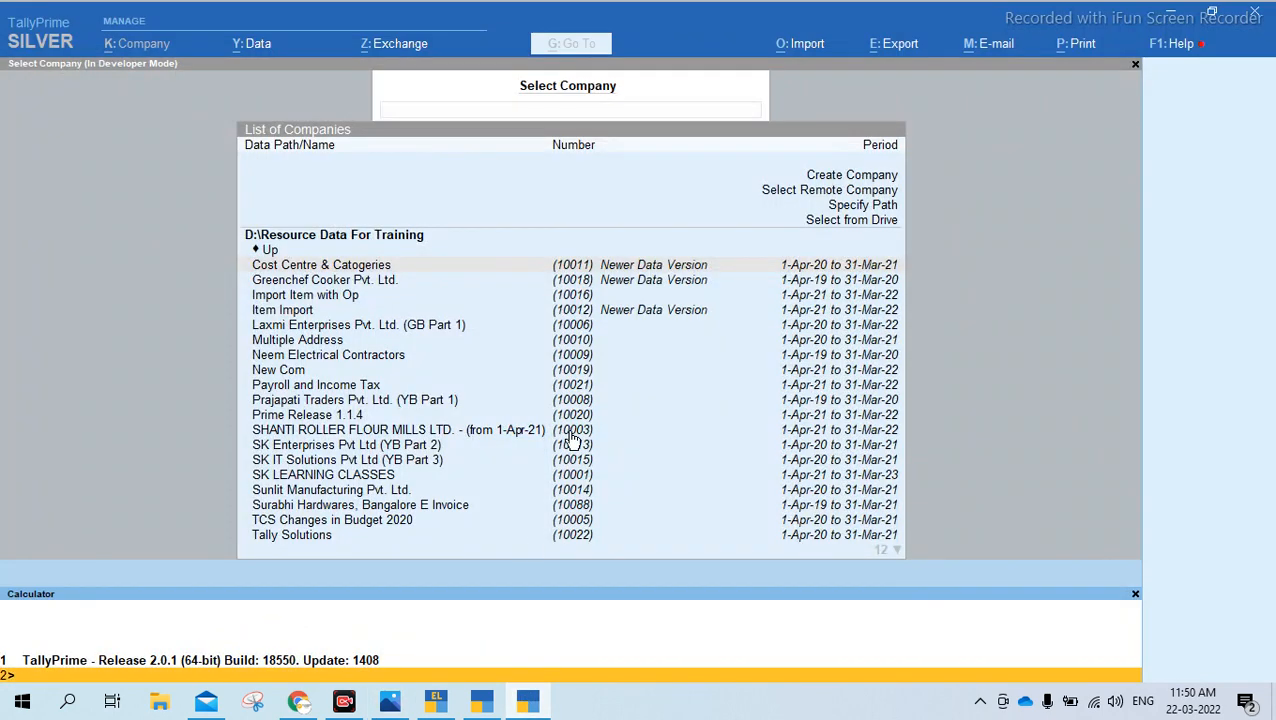
# Open the company SK LEARNING CLASSES in TallyPrime Release 2.0.1, entering the username and password
pyautogui.click(596, 280)
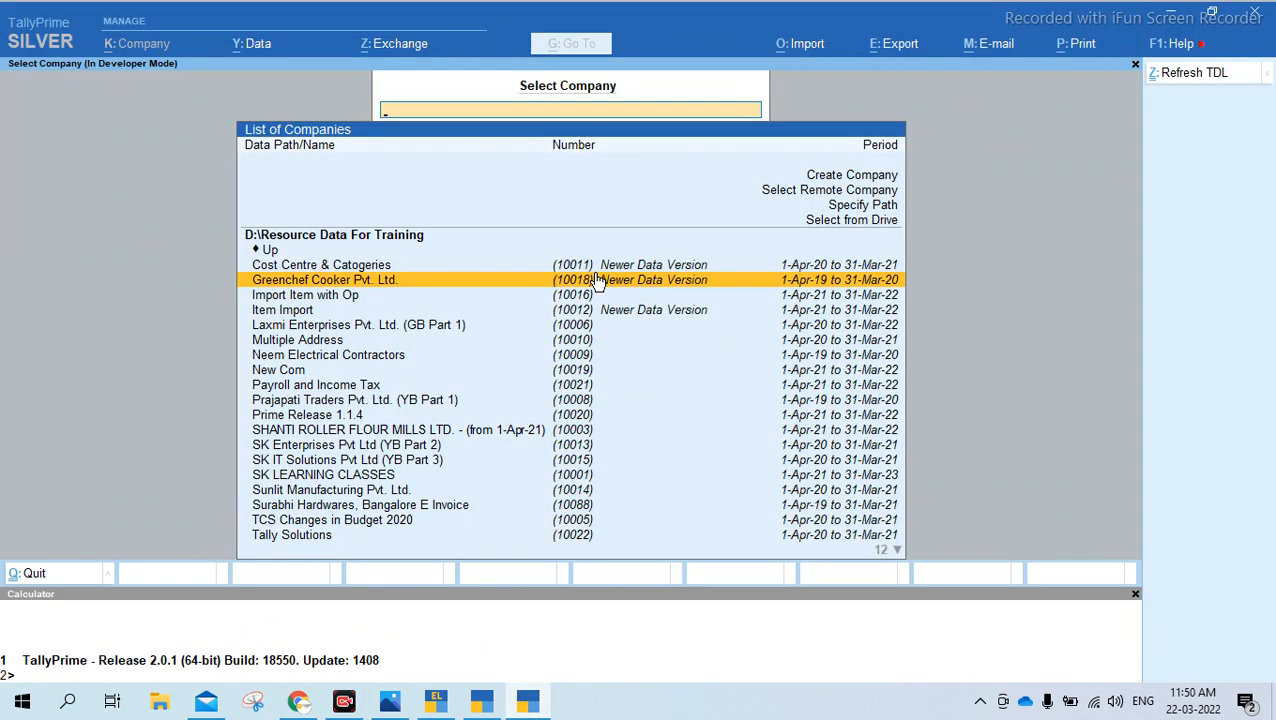
pyautogui.write('sk')
pyautogui.press('Down')
pyautogui.press('Down')
pyautogui.press('Return')
pyautogui.write('s')
pyautogui.press('Return')
pyautogui.write('s')
pyautogui.press('Return')
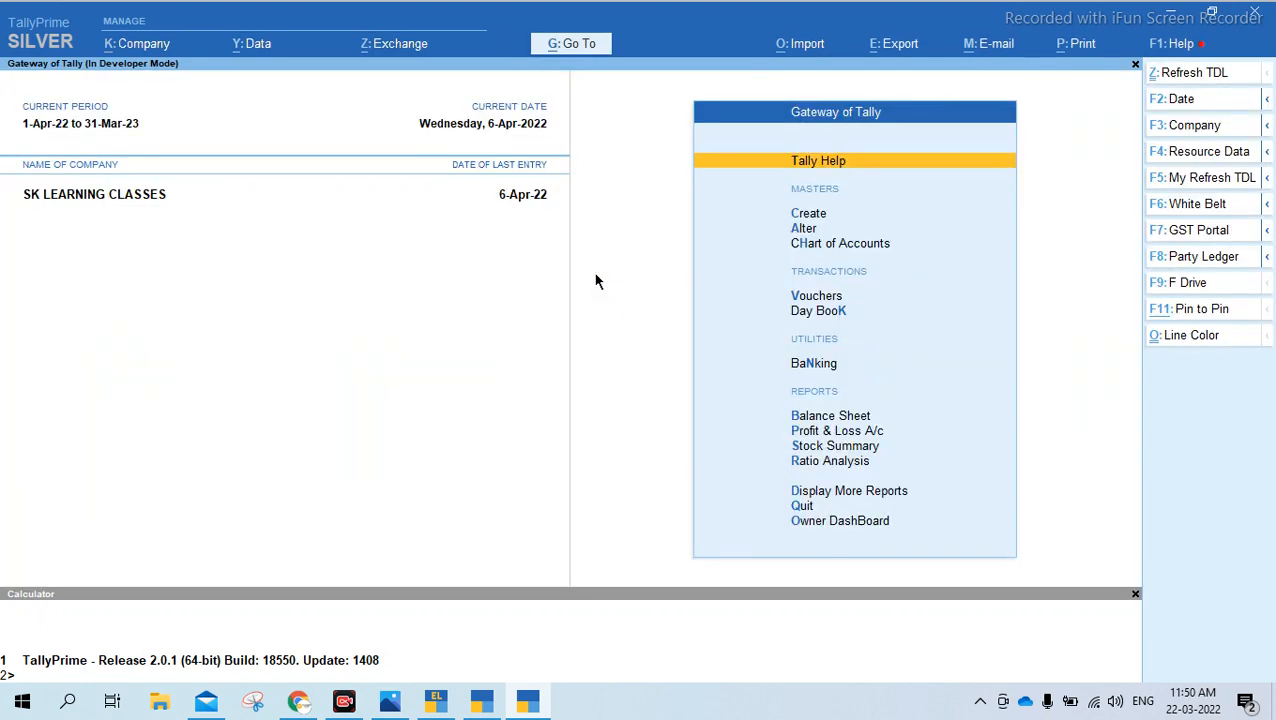
# View the monthly Sales Register from the Account Books and return to the Gateway of Tally
pyautogui.press('d')
pyautogui.press('a')
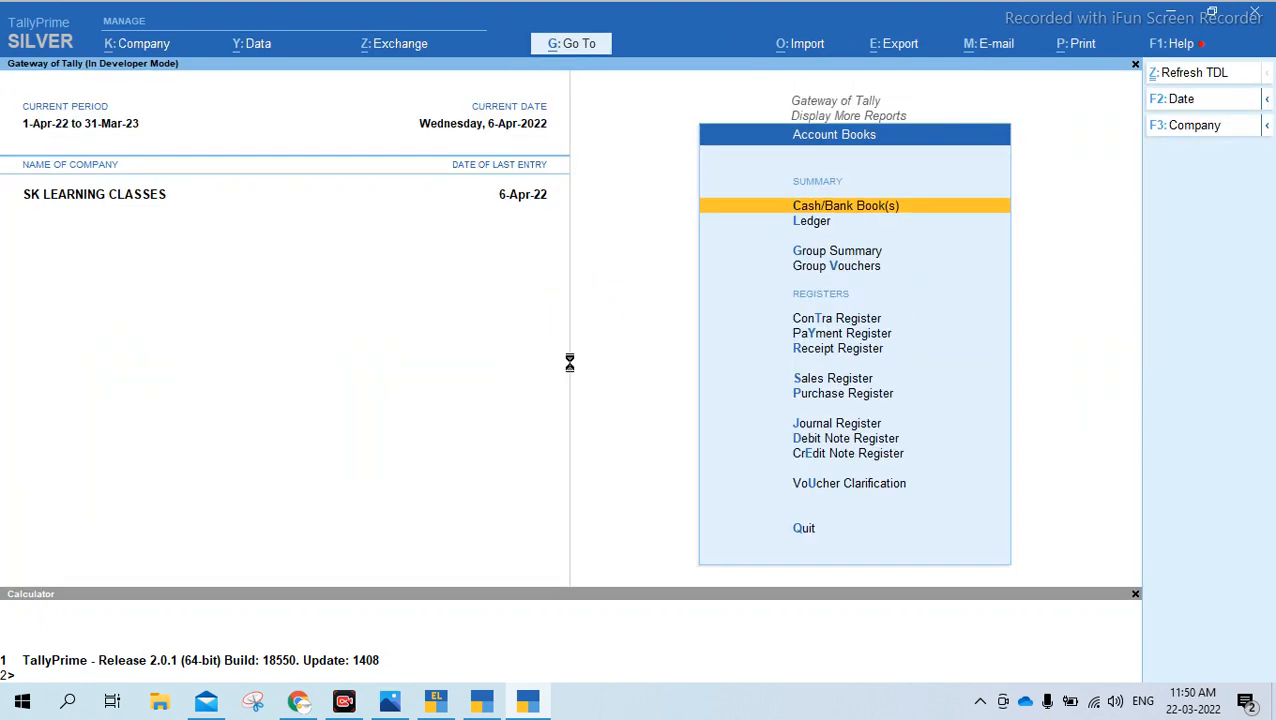
pyautogui.press('s')
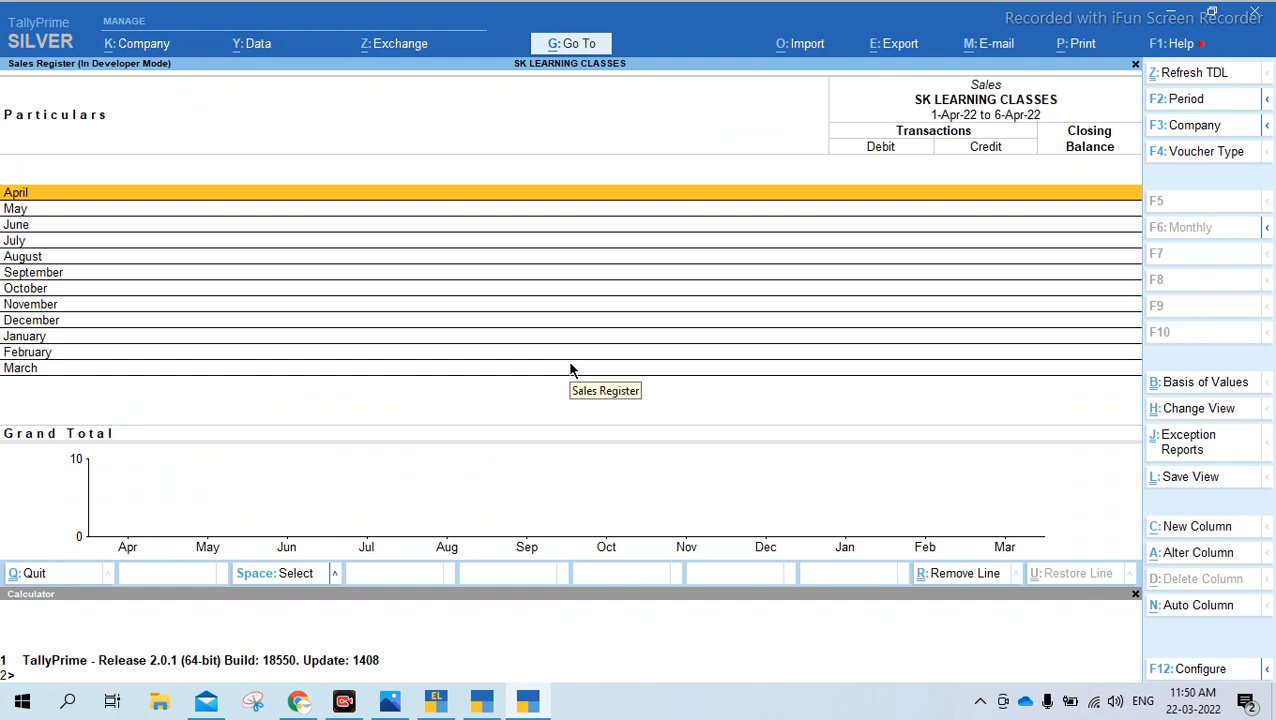
pyautogui.press('Escape')
pyautogui.press('Escape')
pyautogui.press('Escape')
pyautogui.press('Escape')
pyautogui.press('Escape')
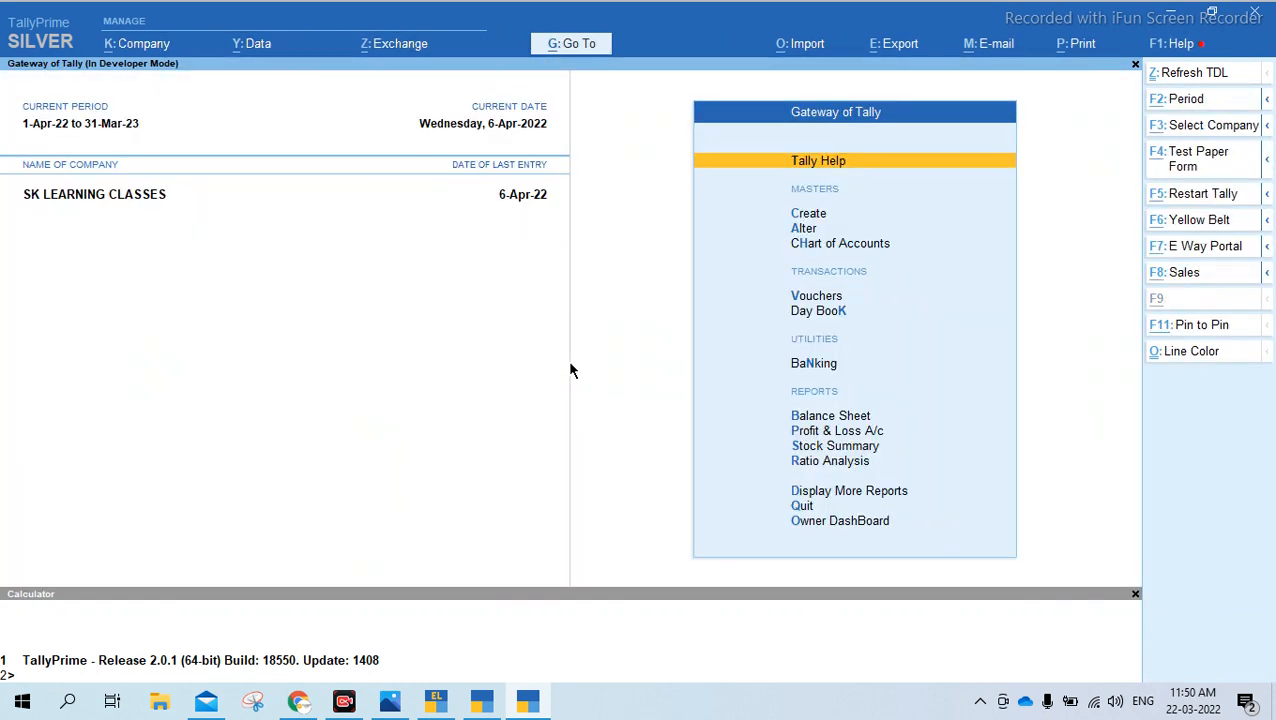
# Set the current period to 1-4-2021 through 31-3-2022
pyautogui.hotkey('alt', 'F2')
pyautogui.write('1-4-2021')
pyautogui.press('Return')
pyautogui.write('31-3-2022')
pyautogui.press('Return')
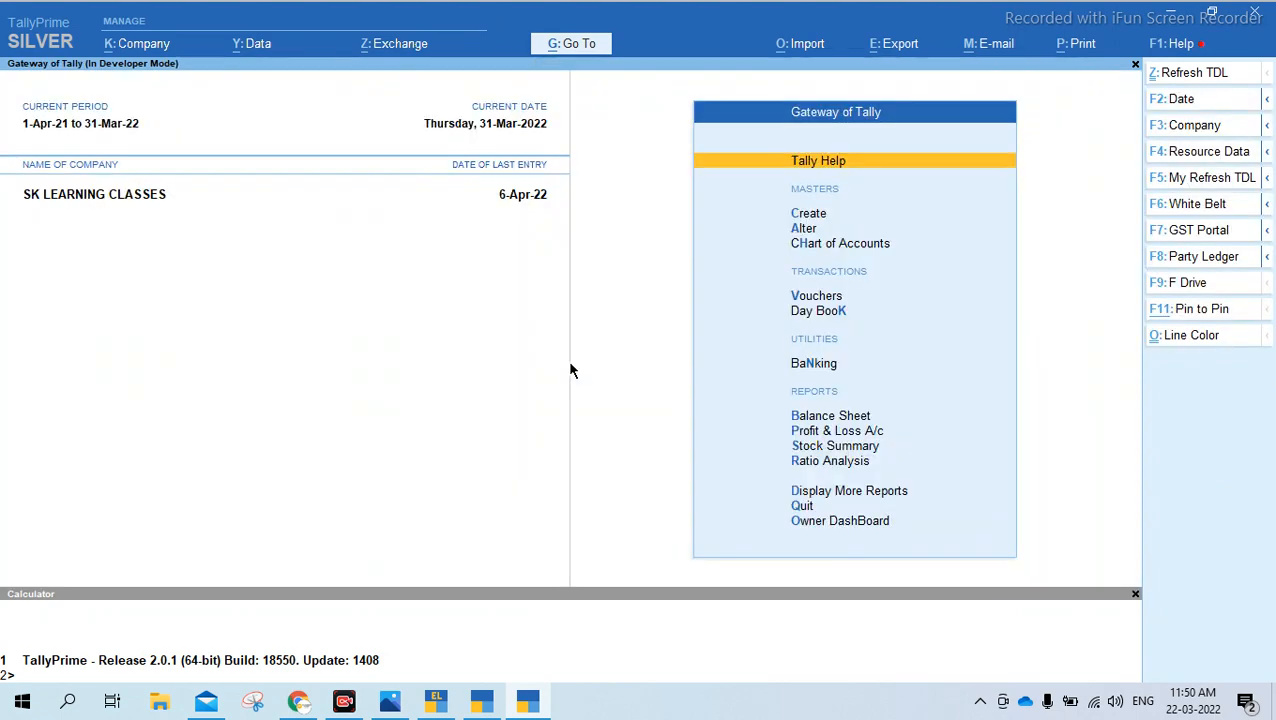
# Find the Sales Register in the Go To report list and open it
pyautogui.click(578, 46)
pyautogui.write('Reg')
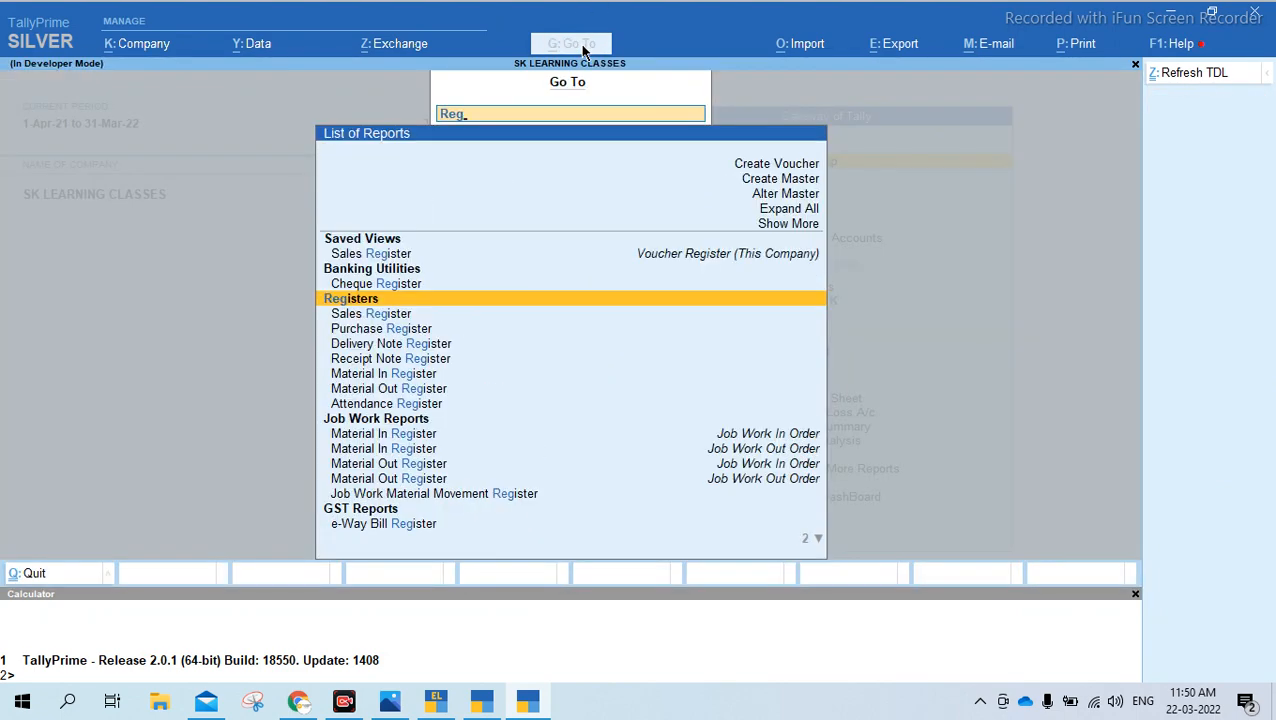
pyautogui.press('Down')
pyautogui.press('Return')
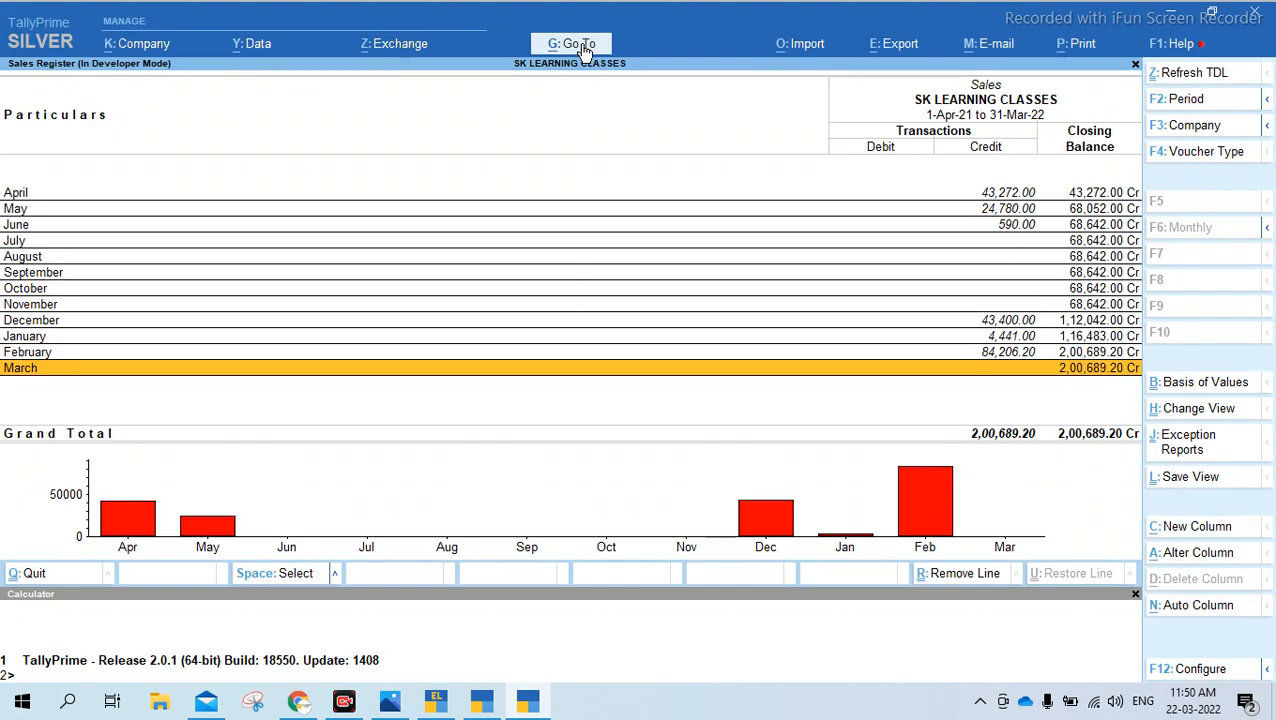
# Open the March sales vouchers and clear the From and To dates to list the whole year's vouchers
pyautogui.press('Return')
pyautogui.hotkey('alt', 'F2')
pyautogui.press('space')
pyautogui.press('Return')
pyautogui.press('space')
pyautogui.press('Return')
# Look through the full list of sales vouchers for entries of the same party and return to the Gateway of Tally
pyautogui.press('Down')
pyautogui.press('Down')
pyautogui.press('Down')
pyautogui.press('Down')
pyautogui.press('Down')
pyautogui.press('Down')
pyautogui.press('Down')
pyautogui.press('Down')
pyautogui.press('Down')
pyautogui.press('Down')
pyautogui.press('Down')
pyautogui.press('Down')
pyautogui.press('Down')
pyautogui.press('Down')
pyautogui.press('Down')
pyautogui.press('Down')
pyautogui.press('Down')
pyautogui.press('Down')
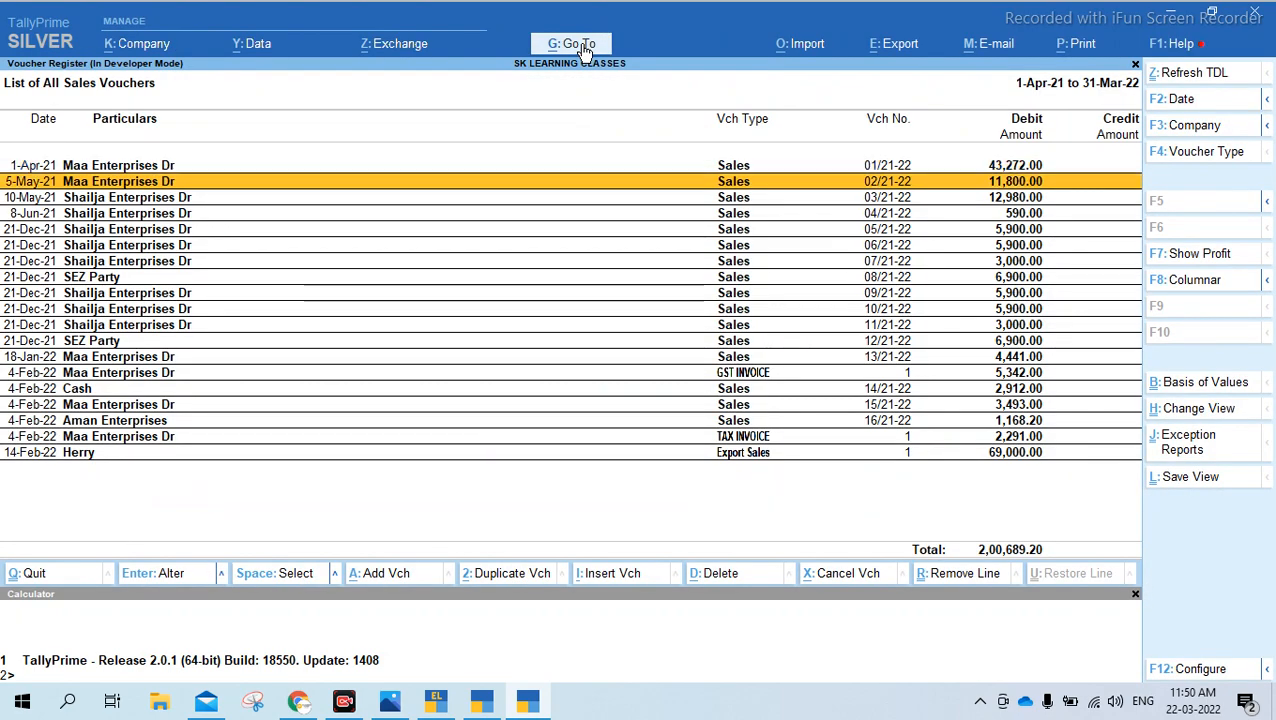
pyautogui.press('Up')
pyautogui.press('Up')
pyautogui.press('Up')
pyautogui.press('Up')
pyautogui.press('Up')
pyautogui.press('Up')
pyautogui.press('Up')
pyautogui.press('Up')
pyautogui.press('Up')
pyautogui.press('Up')
pyautogui.press('Up')
pyautogui.press('Up')
pyautogui.press('Up')
pyautogui.press('Up')
pyautogui.press('Up')
pyautogui.press('Up')
pyautogui.press('Up')
pyautogui.press('Up')
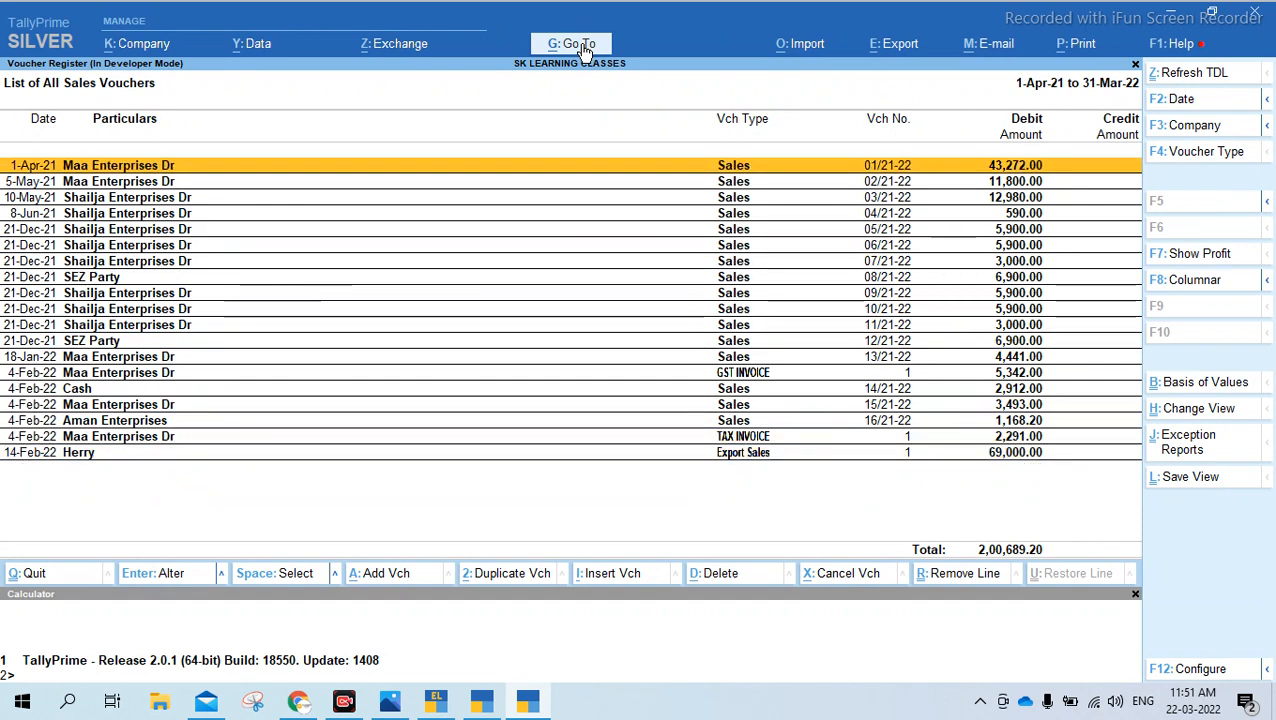
pyautogui.press('space')
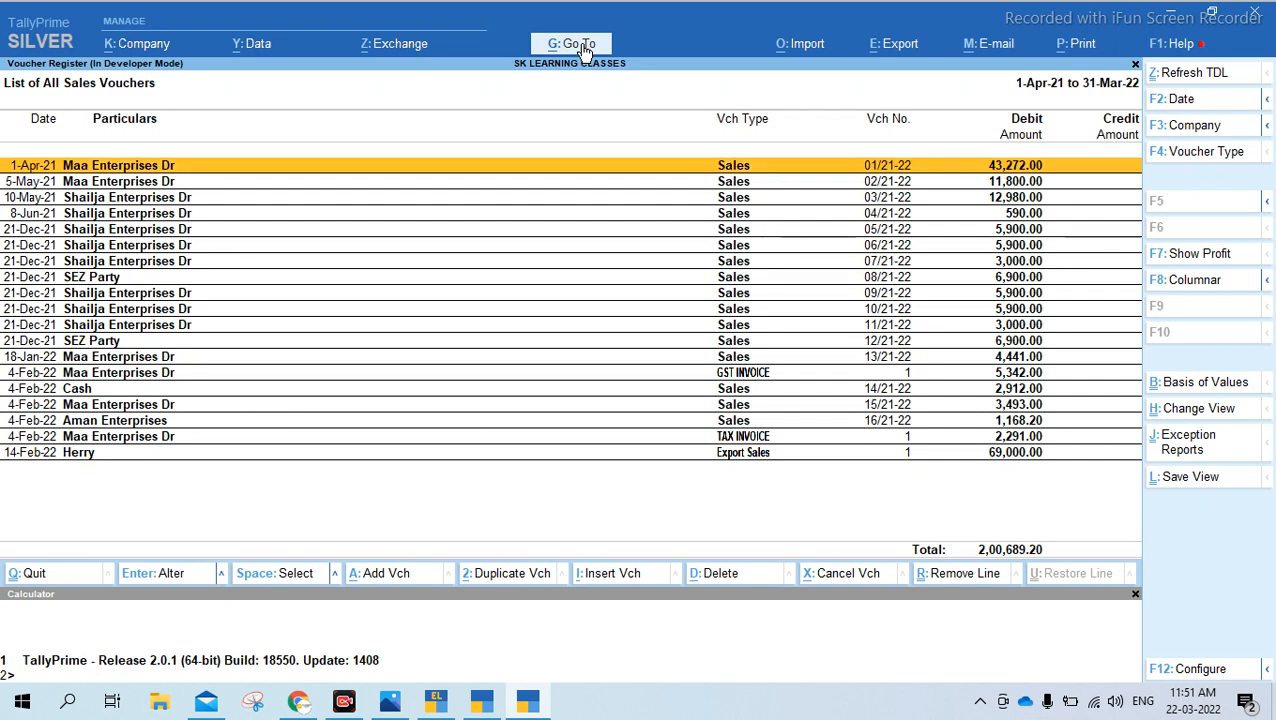
pyautogui.press('Escape')
pyautogui.press('Escape')
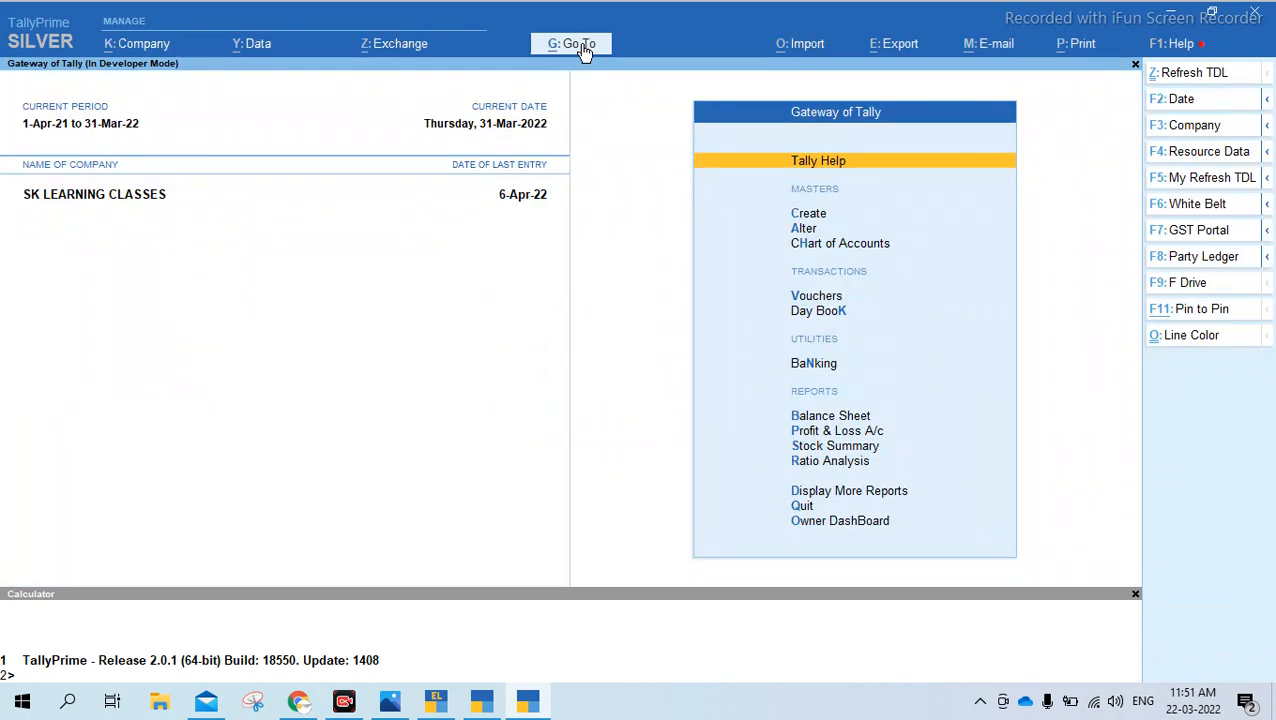
# Open the party ledger Maa Enterprises Dr and clear the period dates to show its vouchers for the whole year
pyautogui.click(1236, 258)
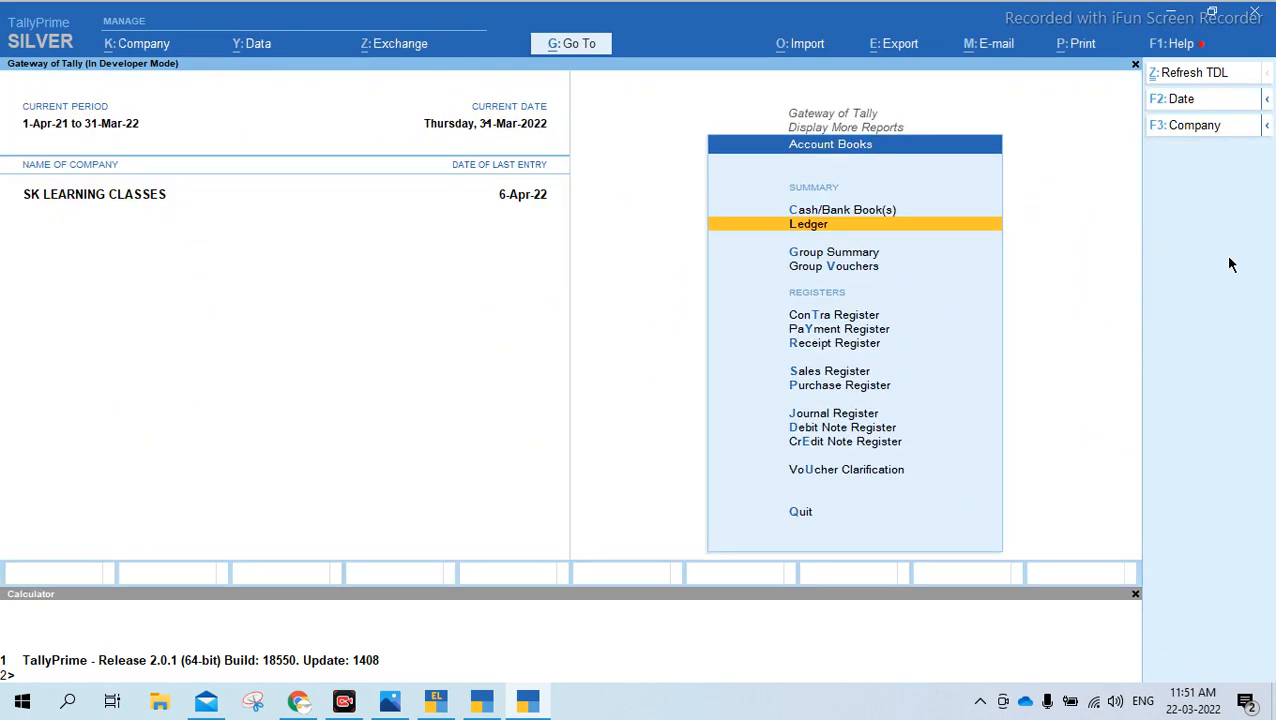
pyautogui.write('Maa')
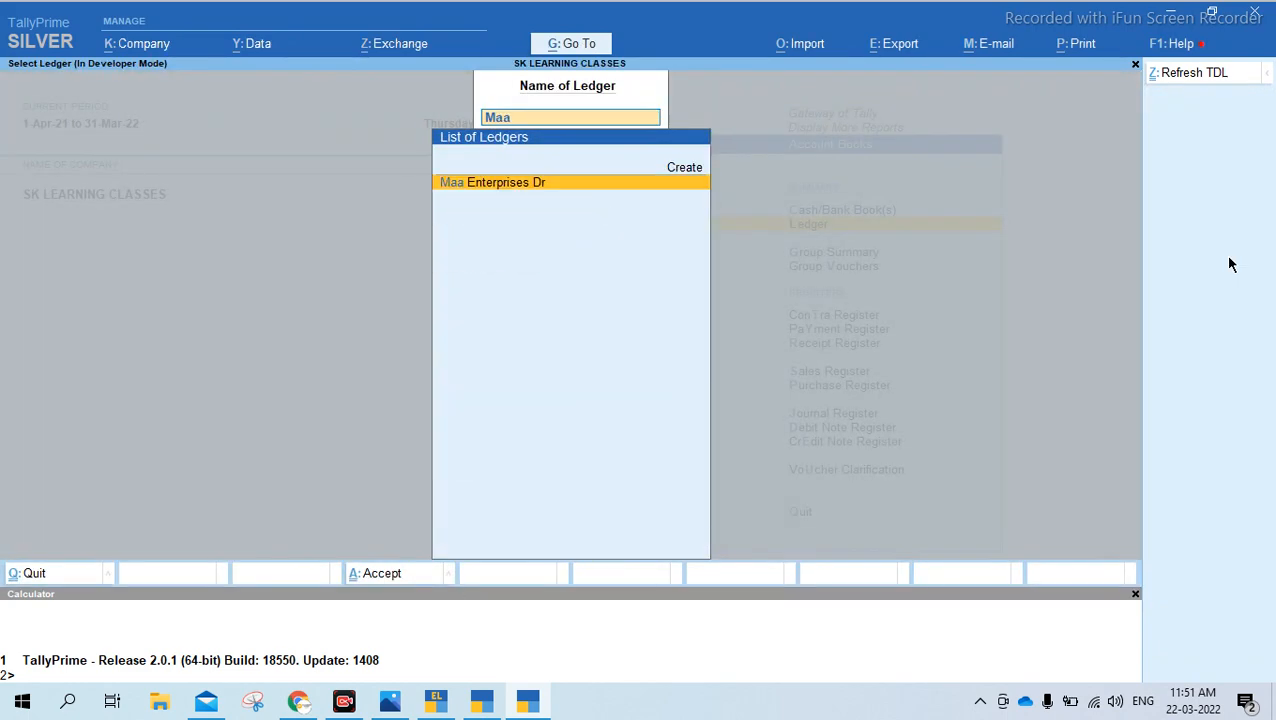
pyautogui.press('Return')
pyautogui.hotkey('alt', 'F2')
pyautogui.press('space')
pyautogui.press('Return')
pyautogui.press('space')
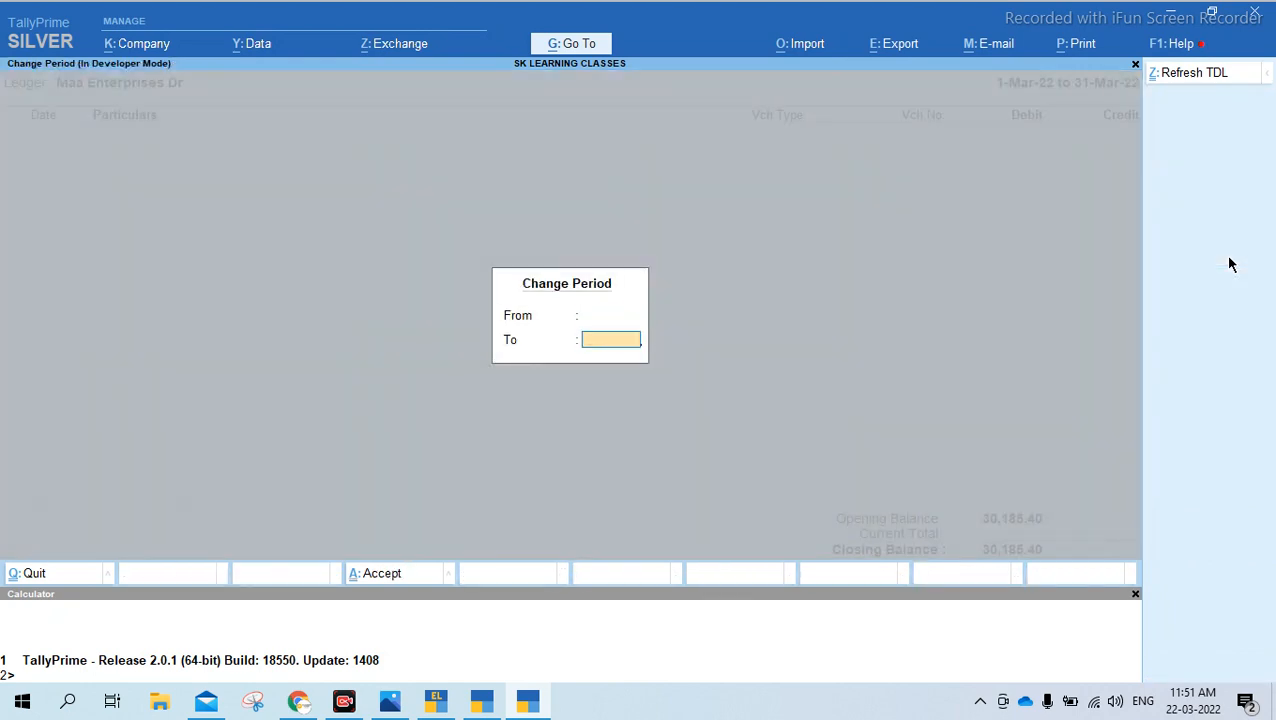
pyautogui.press('Return')
# Open the 1-Apr-21 sales voucher in the Maa Enterprises Dr ledger, view it and leave without saving
pyautogui.press('Down')
pyautogui.press('Up')
pyautogui.press('Down')
pyautogui.press('Up')
pyautogui.press('Return')
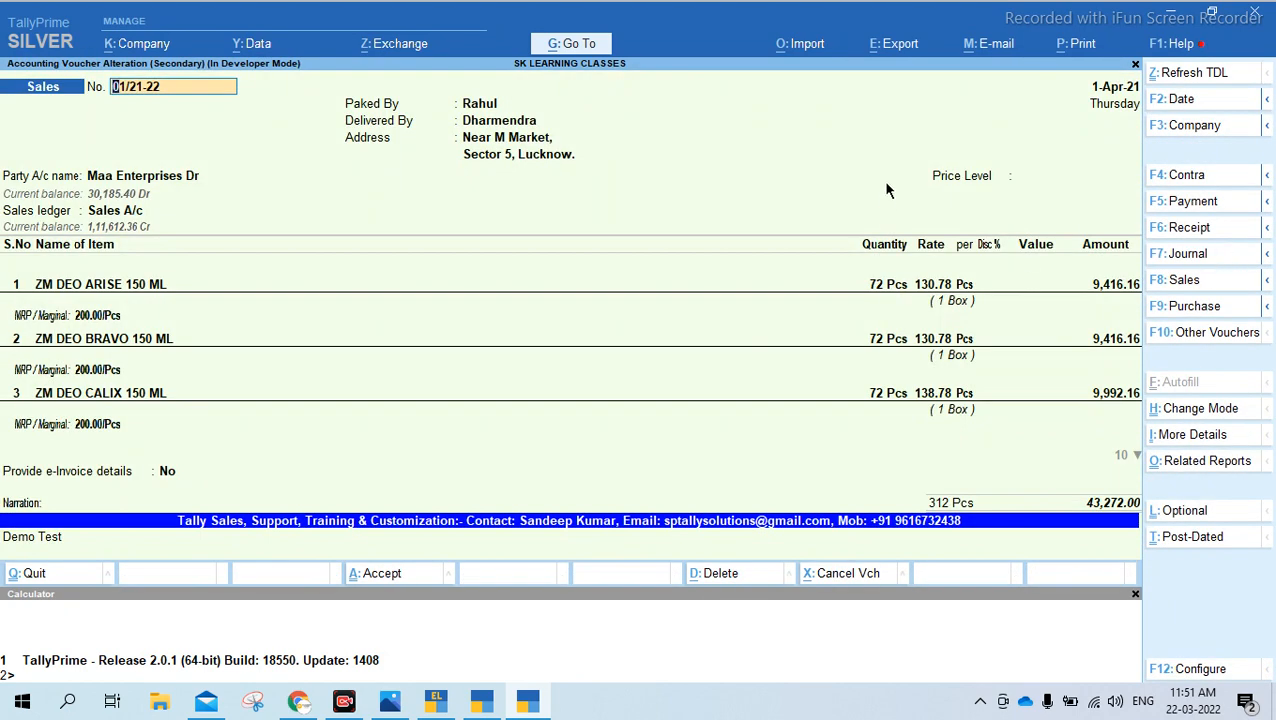
pyautogui.press('BackSpace')
pyautogui.press('Escape')
pyautogui.press('y')
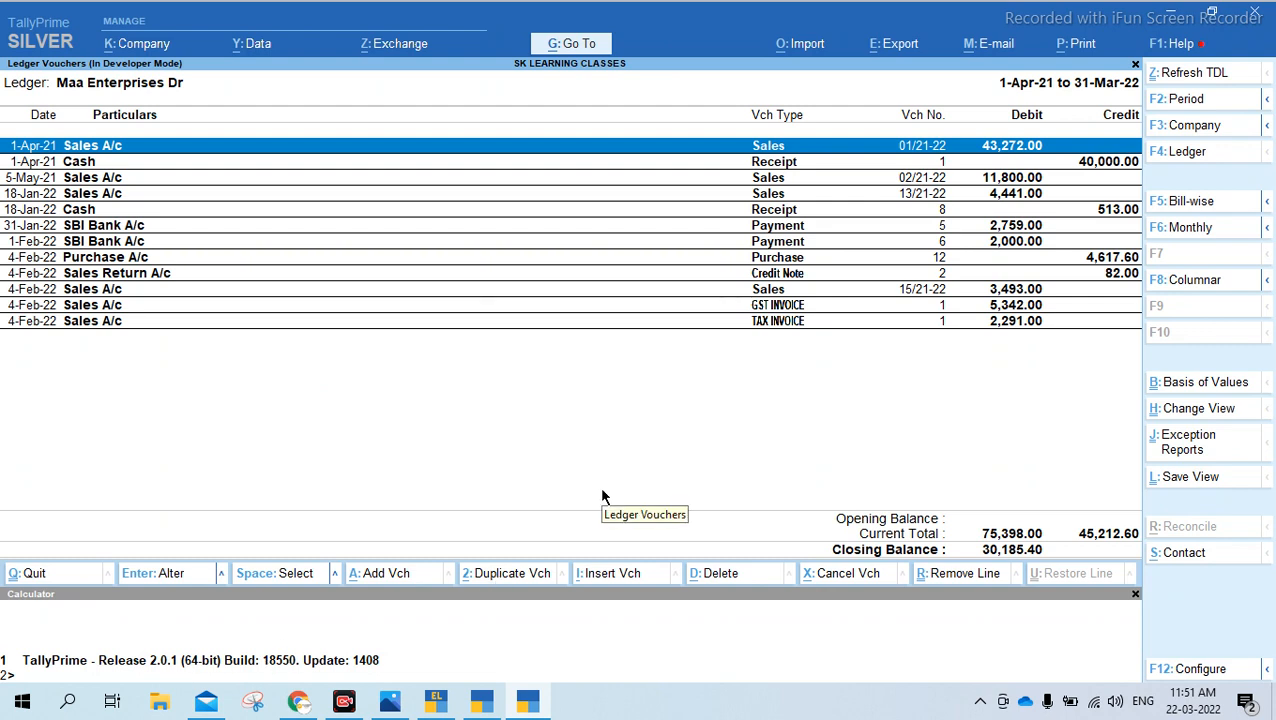
# Leave the Maa Enterprises Dr ledger vouchers and return to the Gateway of Tally
pyautogui.press('Escape')
pyautogui.press('Escape')
pyautogui.press('Escape')
pyautogui.press('Escape')
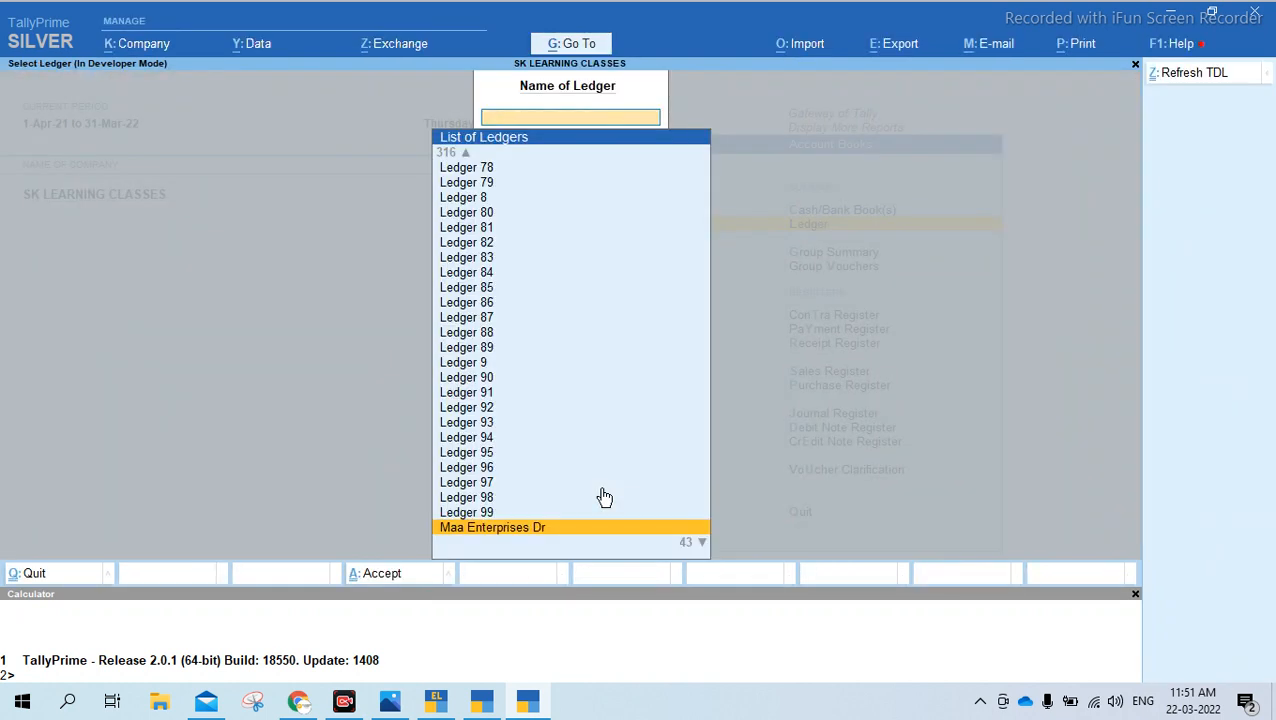
pyautogui.press('Escape')
pyautogui.press('Escape')
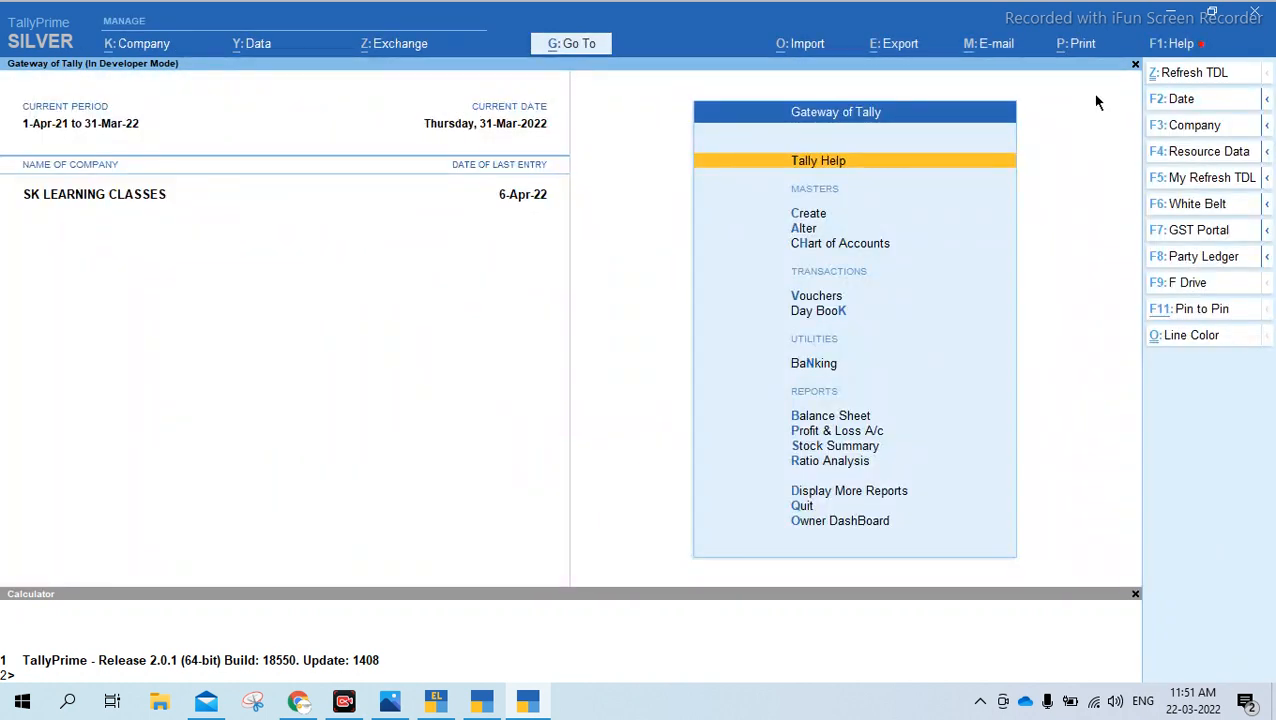
# Open the print settings for the Multi-Voucher report from the list of other reports
pyautogui.click(1076, 48)
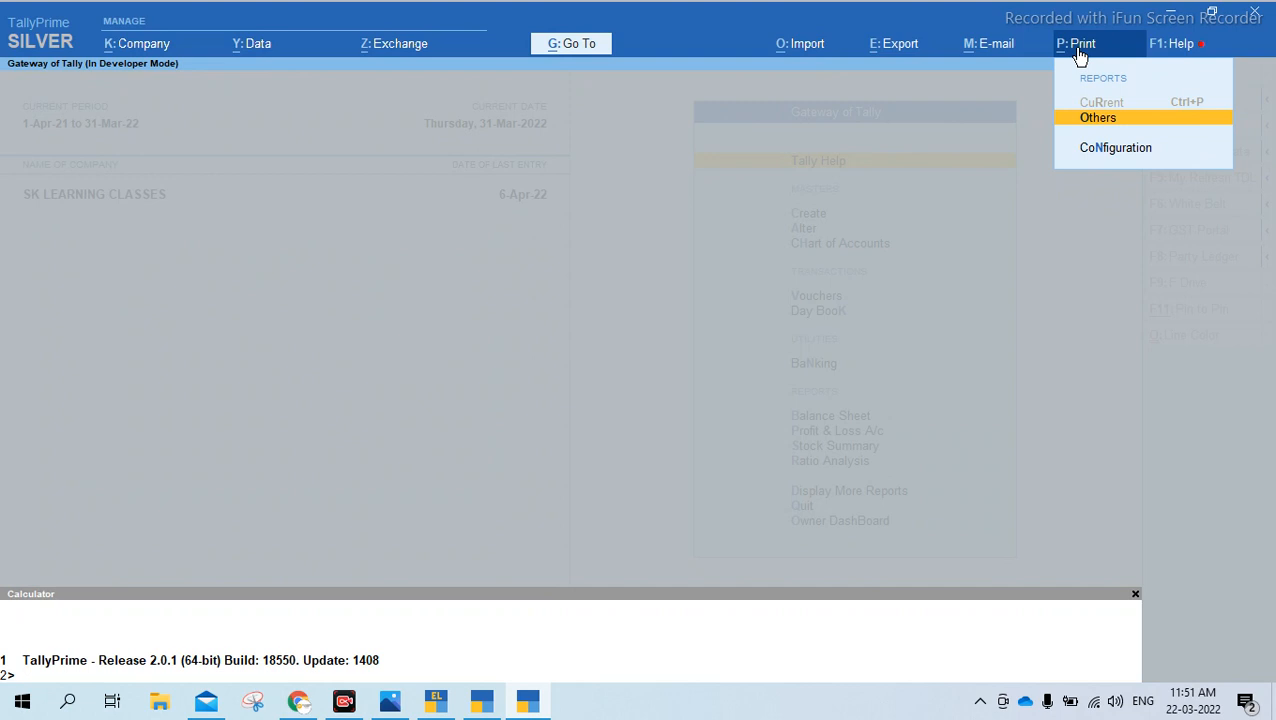
pyautogui.press('Return')
pyautogui.press('Down')
pyautogui.press('Down')
pyautogui.press('Down')
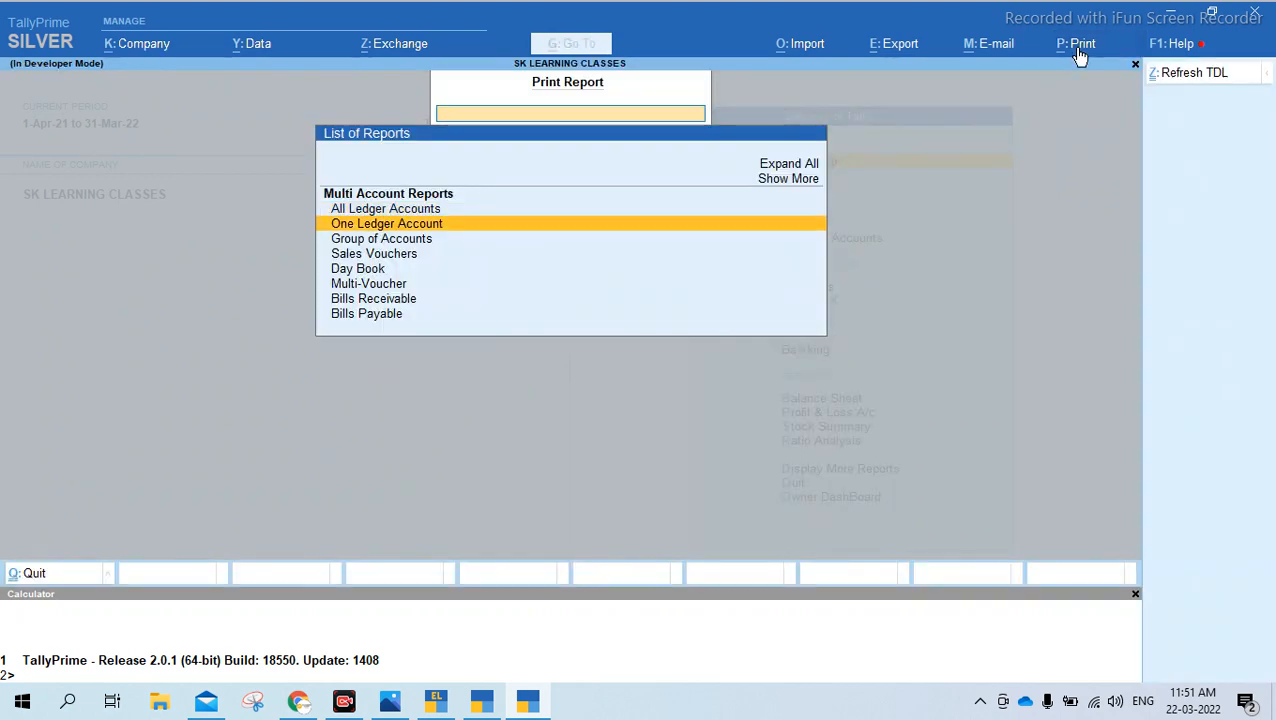
pyautogui.press('Down')
pyautogui.press('Down')
pyautogui.press('Return')
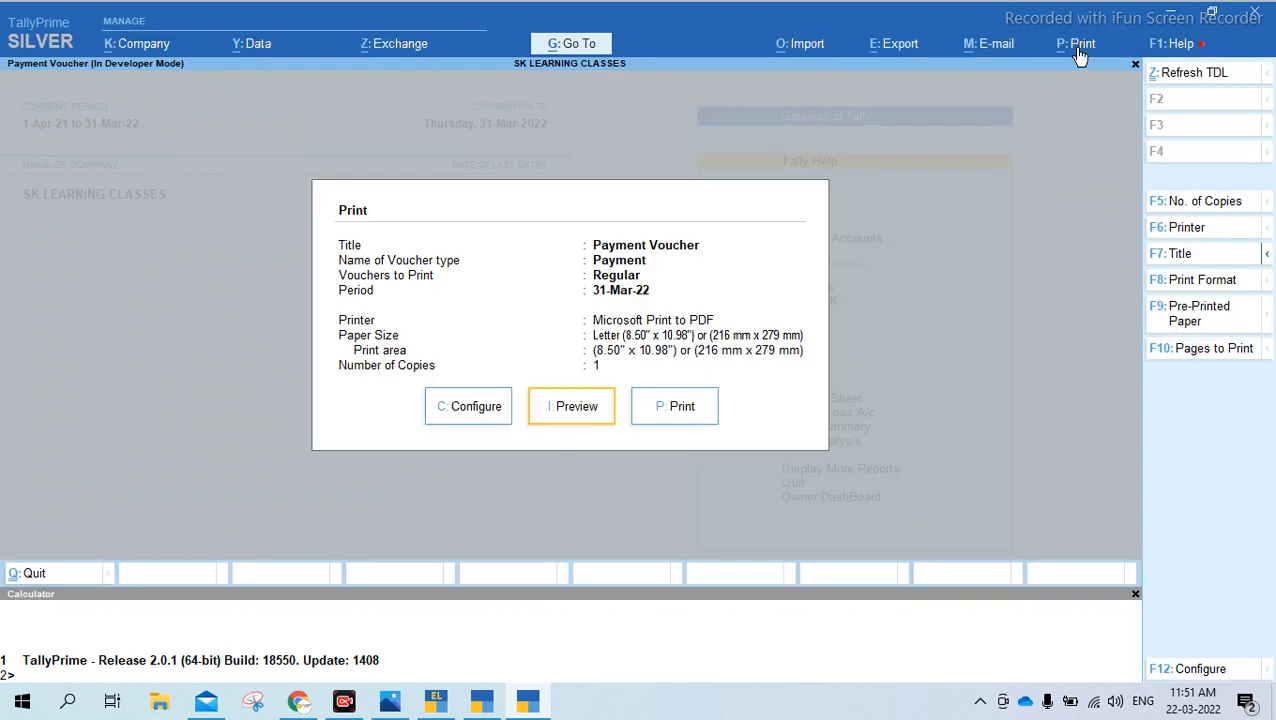
# Set the voucher type to Sales in the multi-voucher print configuration
pyautogui.press('c')
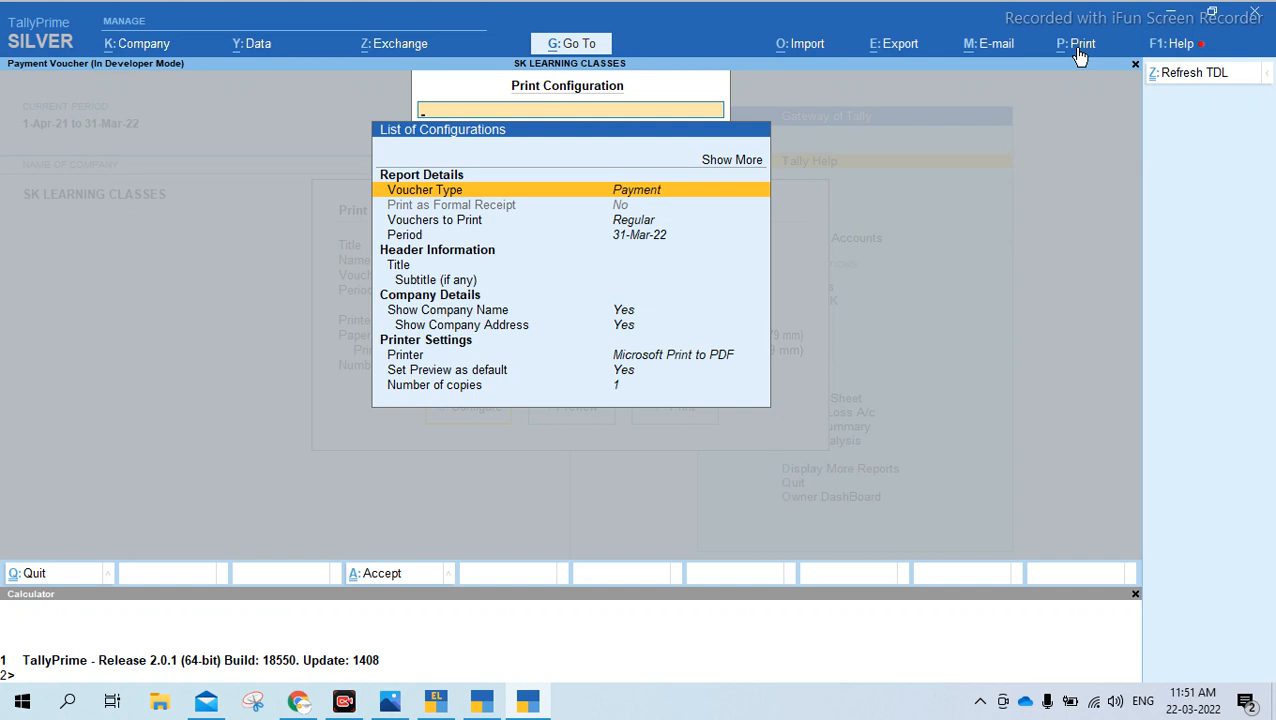
pyautogui.press('Return')
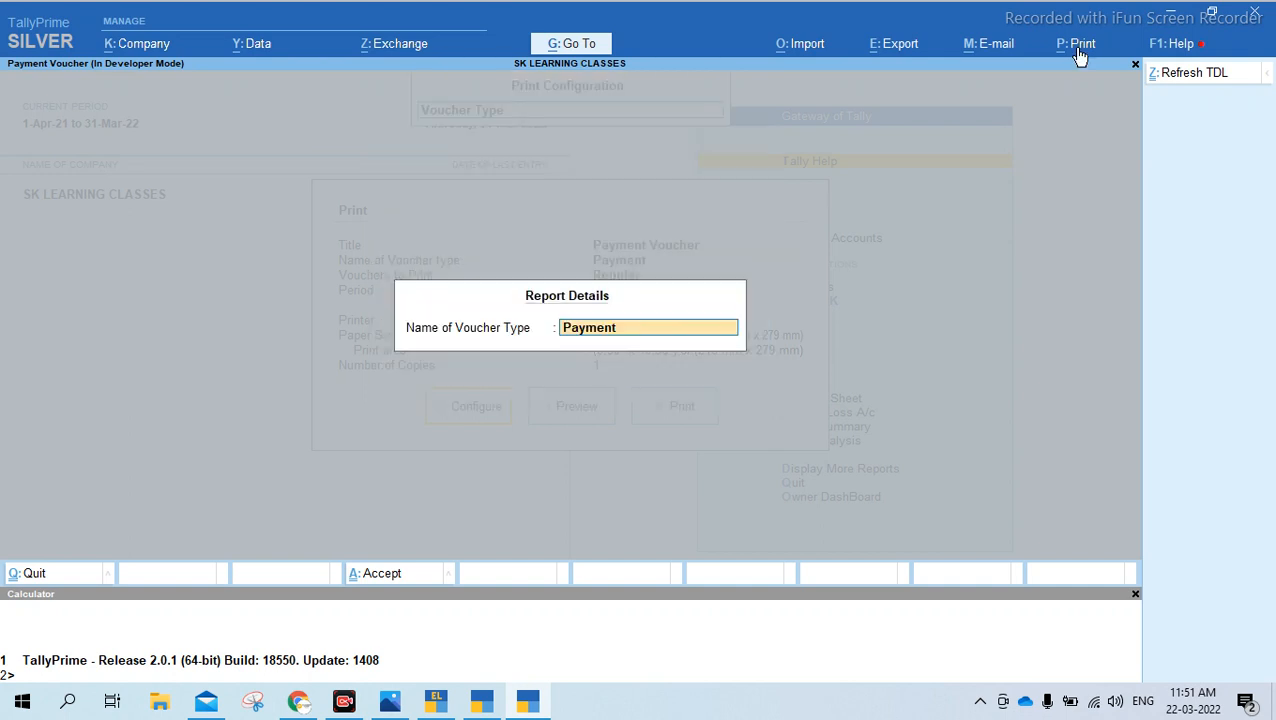
pyautogui.write('Sal')
pyautogui.press('Return')
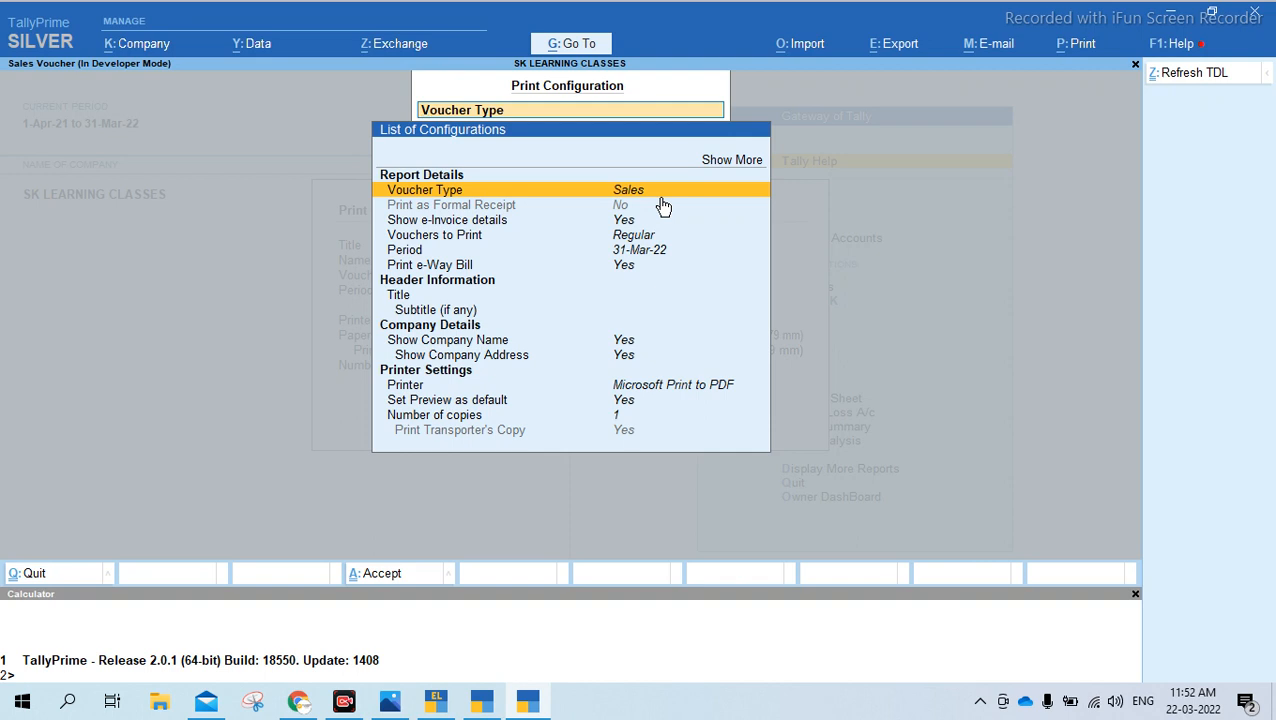
# Expand the print configuration to show more options and look through its report details for a party filter
pyautogui.press('Up')
pyautogui.press('Up')
pyautogui.press('Return')
pyautogui.press('Down')
pyautogui.press('Down')
pyautogui.press('Down')
pyautogui.press('Down')
pyautogui.press('Down')
pyautogui.press('Down')
pyautogui.press('Down')
pyautogui.press('Down')
pyautogui.press('Down')
pyautogui.press('Down')
pyautogui.press('Down')
pyautogui.press('Down')
pyautogui.press('Down')
pyautogui.press('Down')
pyautogui.press('Down')
pyautogui.press('Down')
pyautogui.press('Down')
pyautogui.press('Up')
pyautogui.press('Up')
pyautogui.press('Up')
pyautogui.press('Up')
pyautogui.press('Up')
pyautogui.press('Up')
pyautogui.press('Up')
pyautogui.press('Up')
pyautogui.press('Up')
pyautogui.press('Up')
pyautogui.press('Up')
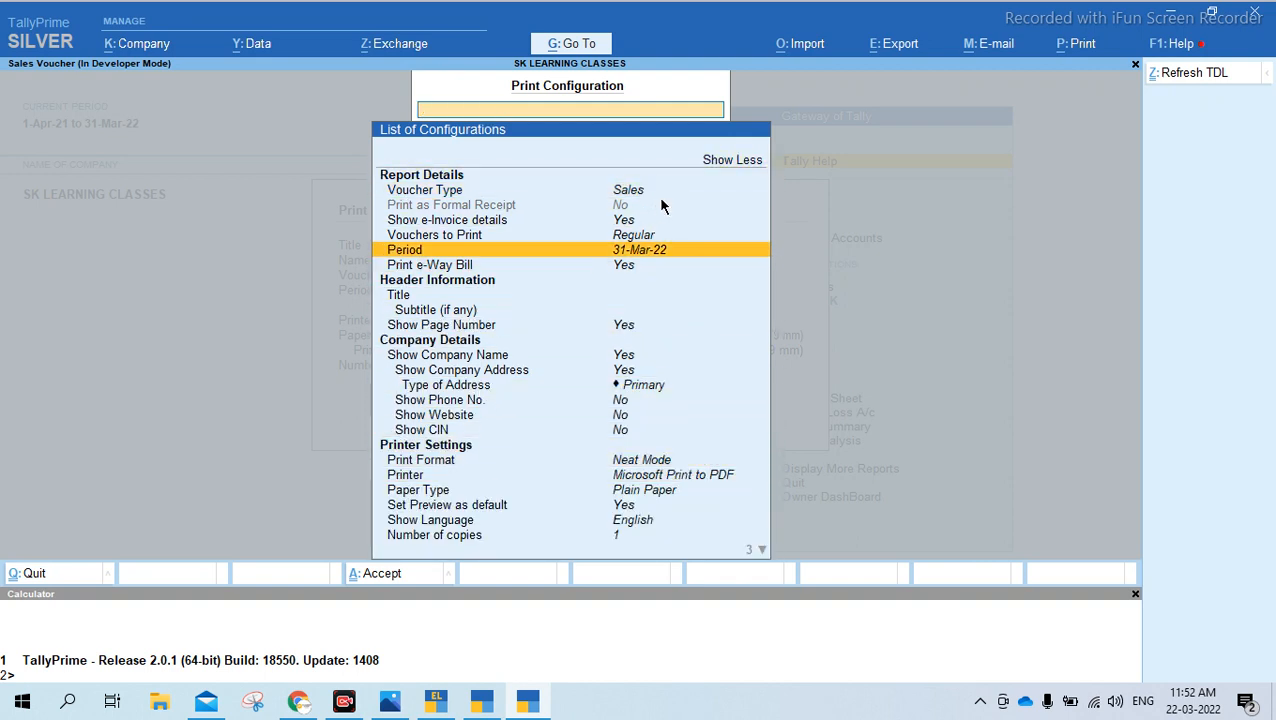
# Switch to TallyPrime Release 2.1 and find the company SK LEARNING CLASSES by filtering the company list for "sk"
pyautogui.click(482, 701)
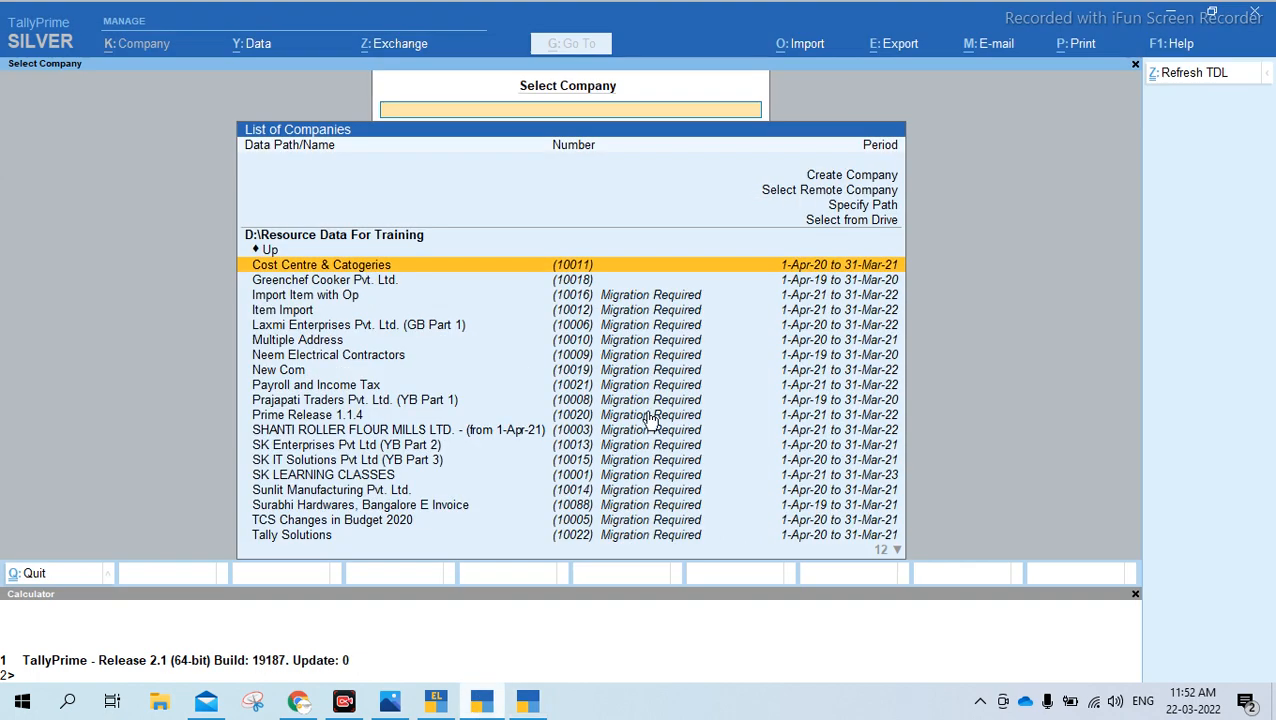
pyautogui.click(525, 701)
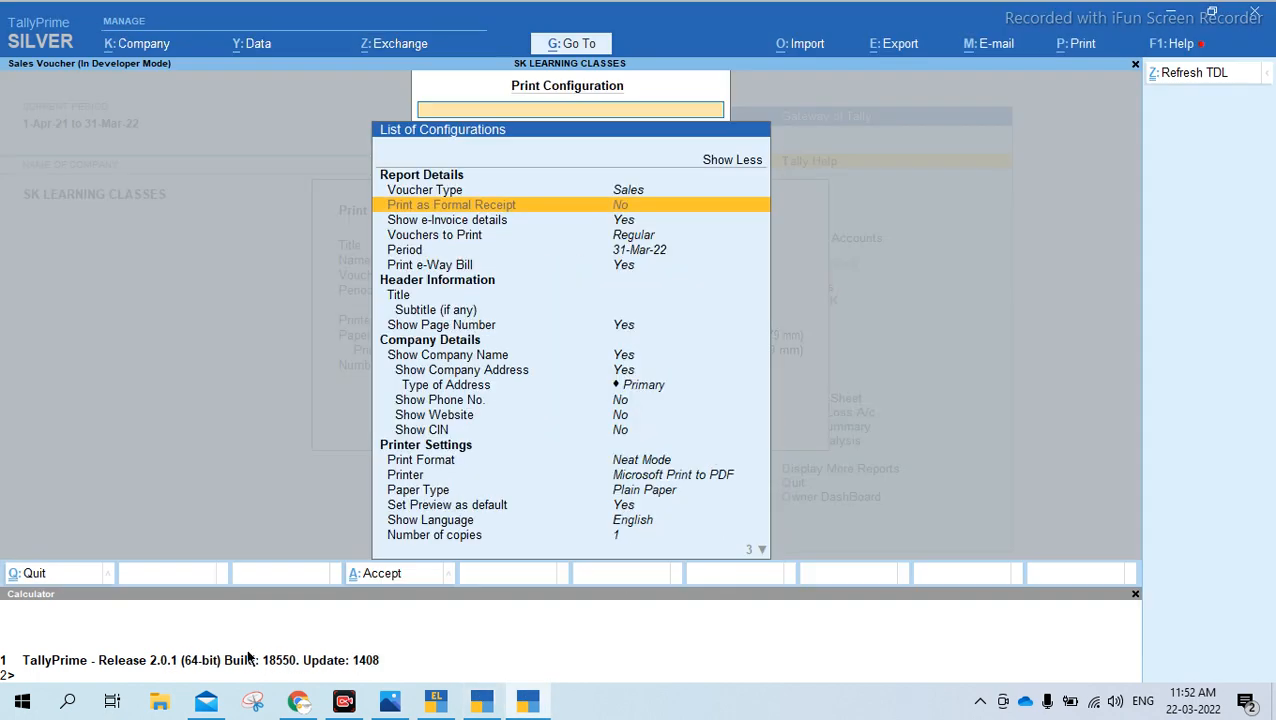
pyautogui.click(484, 701)
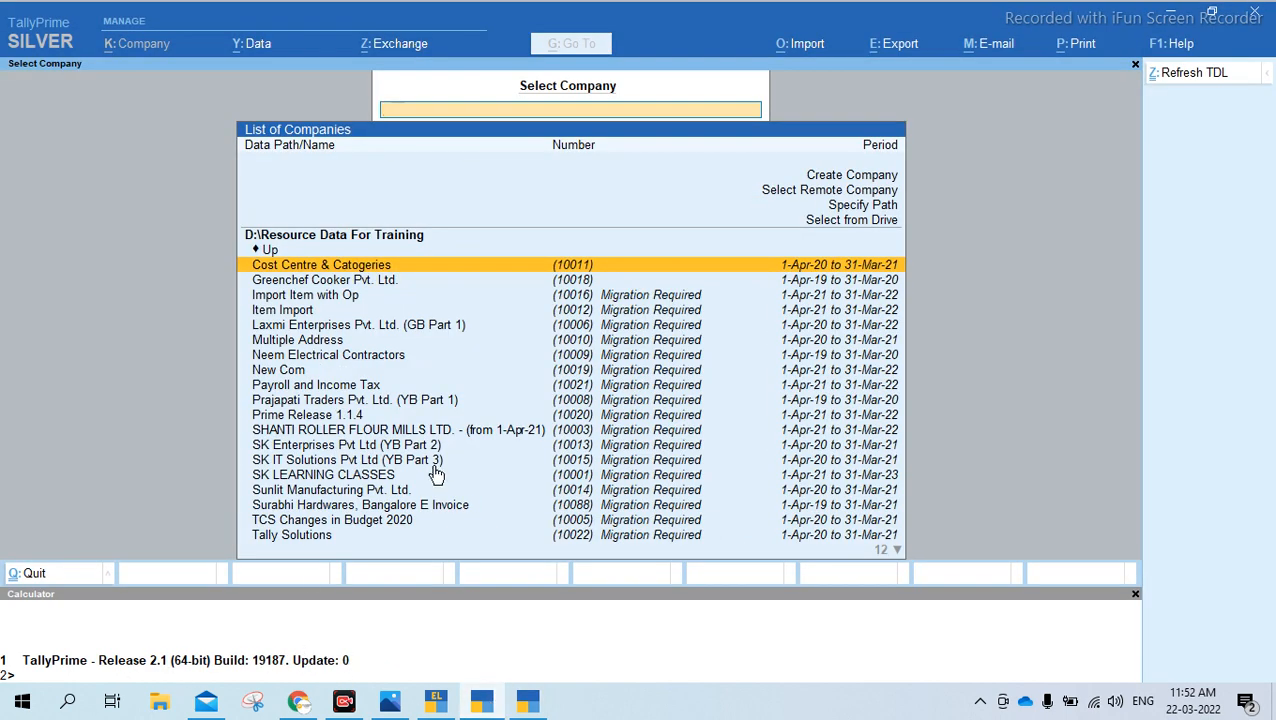
pyautogui.write('sk')
pyautogui.press('Down')
pyautogui.press('Down')
pyautogui.press('Down')
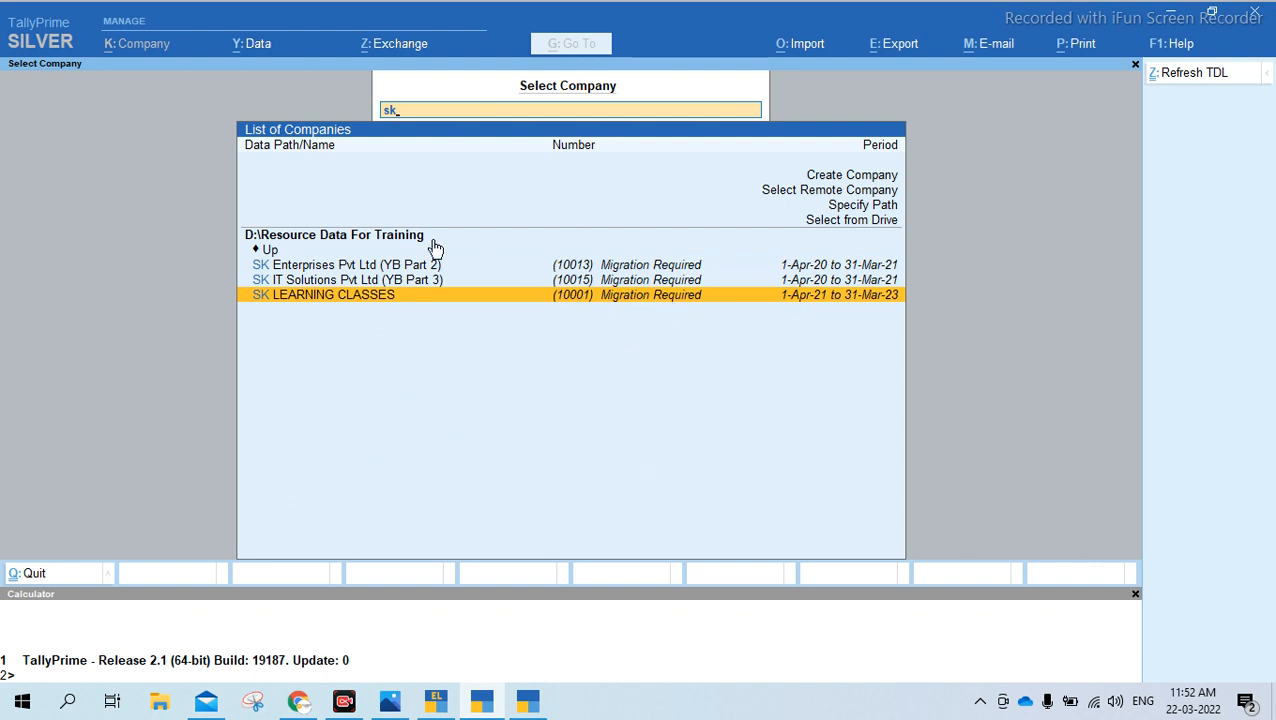
# Select SK LEARNING CLASSES and log in with the company username and password
pyautogui.click(712, 300)
pyautogui.write('a')
pyautogui.press('Return')
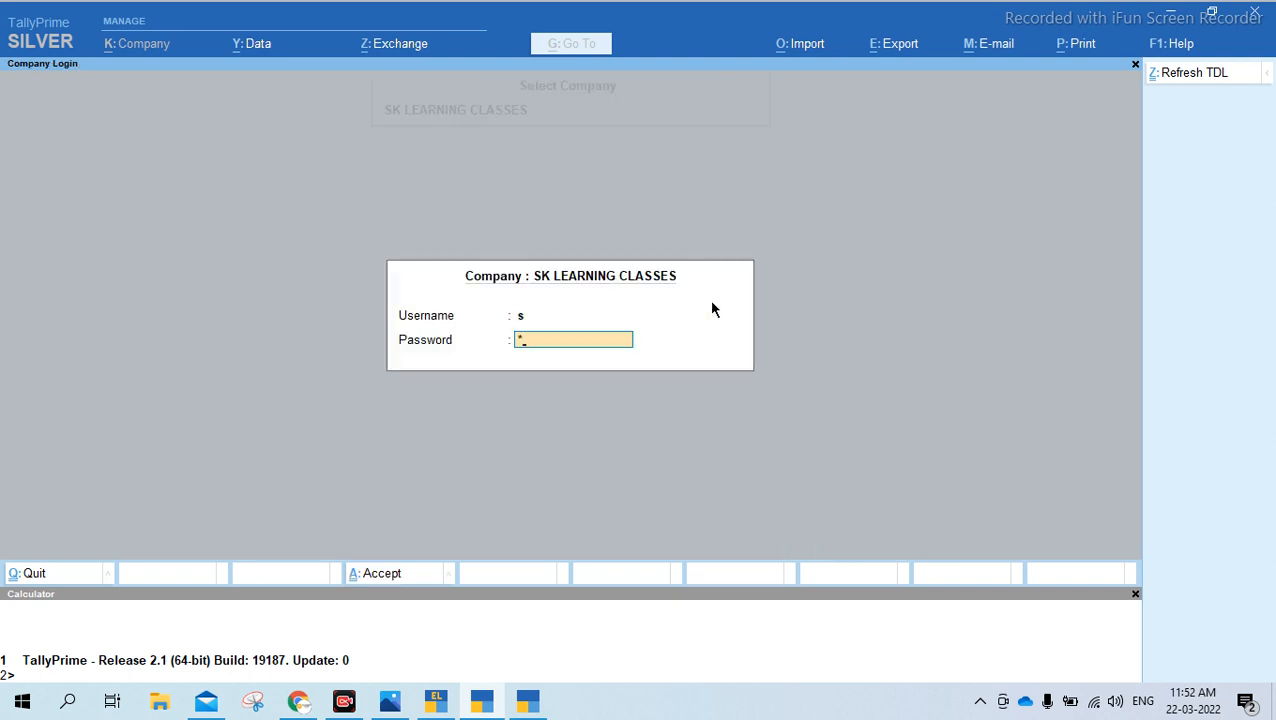
pyautogui.press('Return')
# Set Backup Company Data before Migration to No and accept the migration configuration
pyautogui.press('Left')
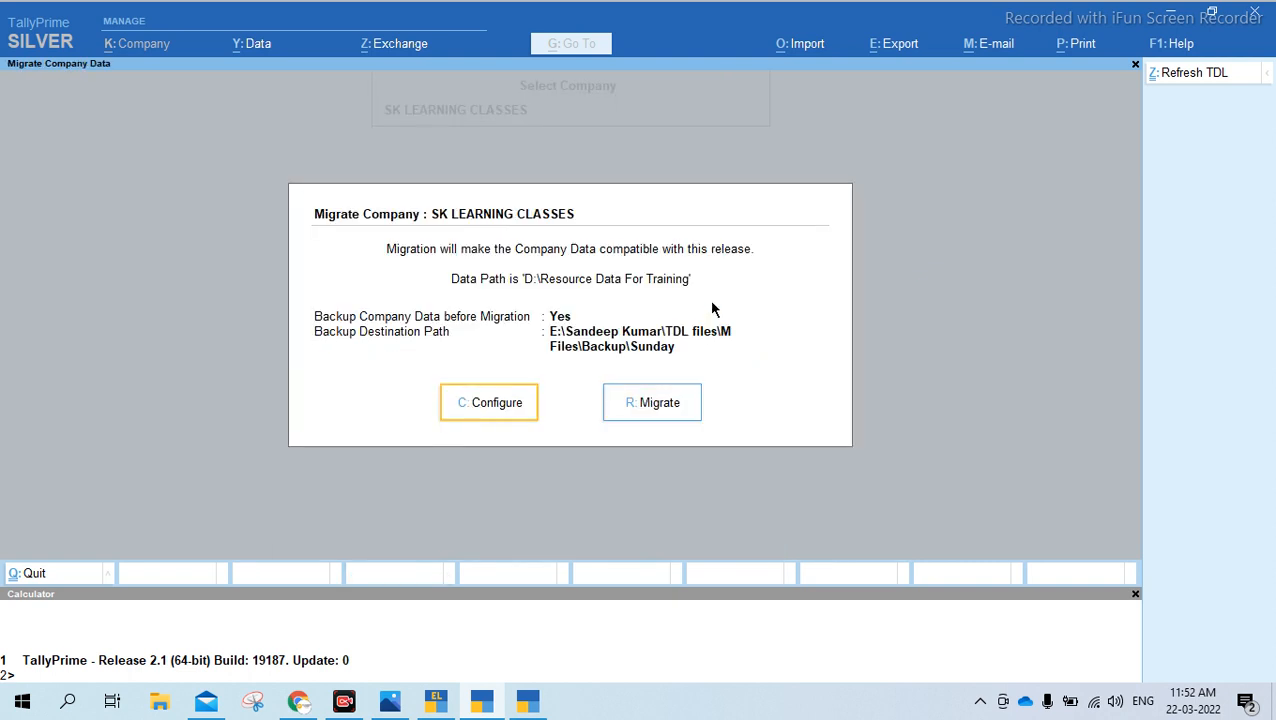
pyautogui.press('Return')
pyautogui.press('Return')
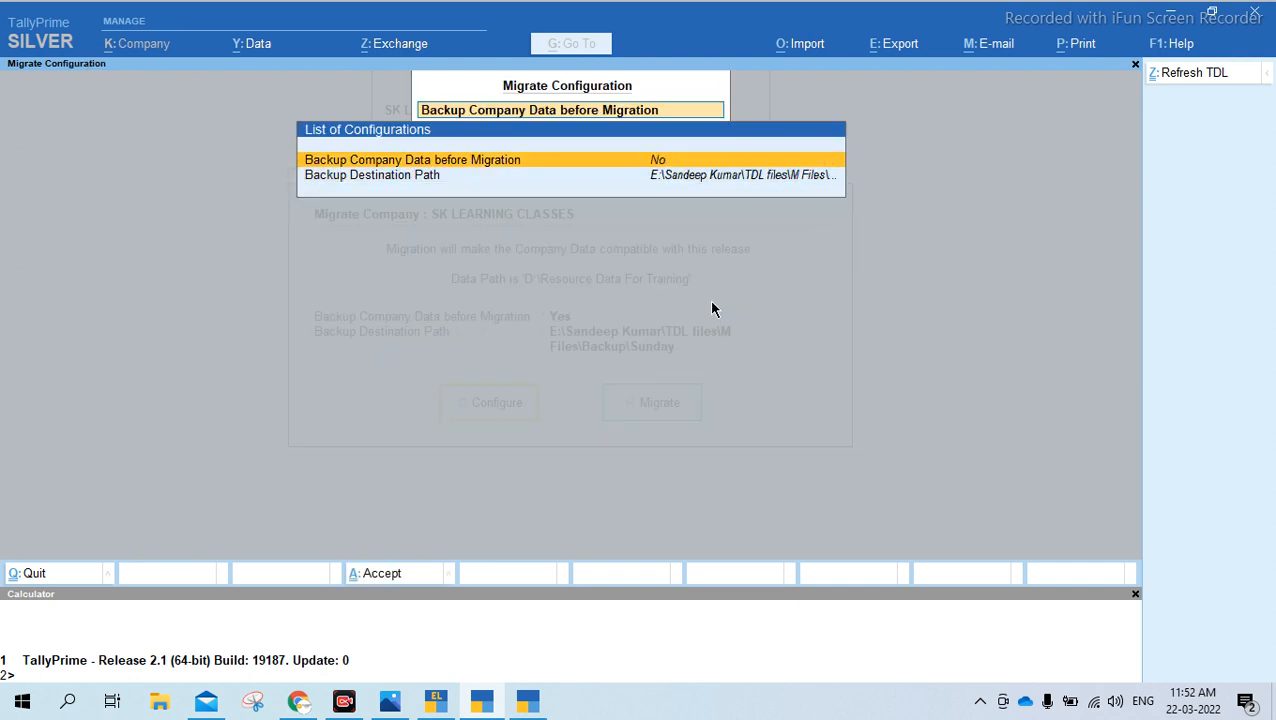
pyautogui.hotkey('ctrl', 'a')
pyautogui.press('Right')
pyautogui.press('Left')
pyautogui.press('Right')
pyautogui.press('Left')
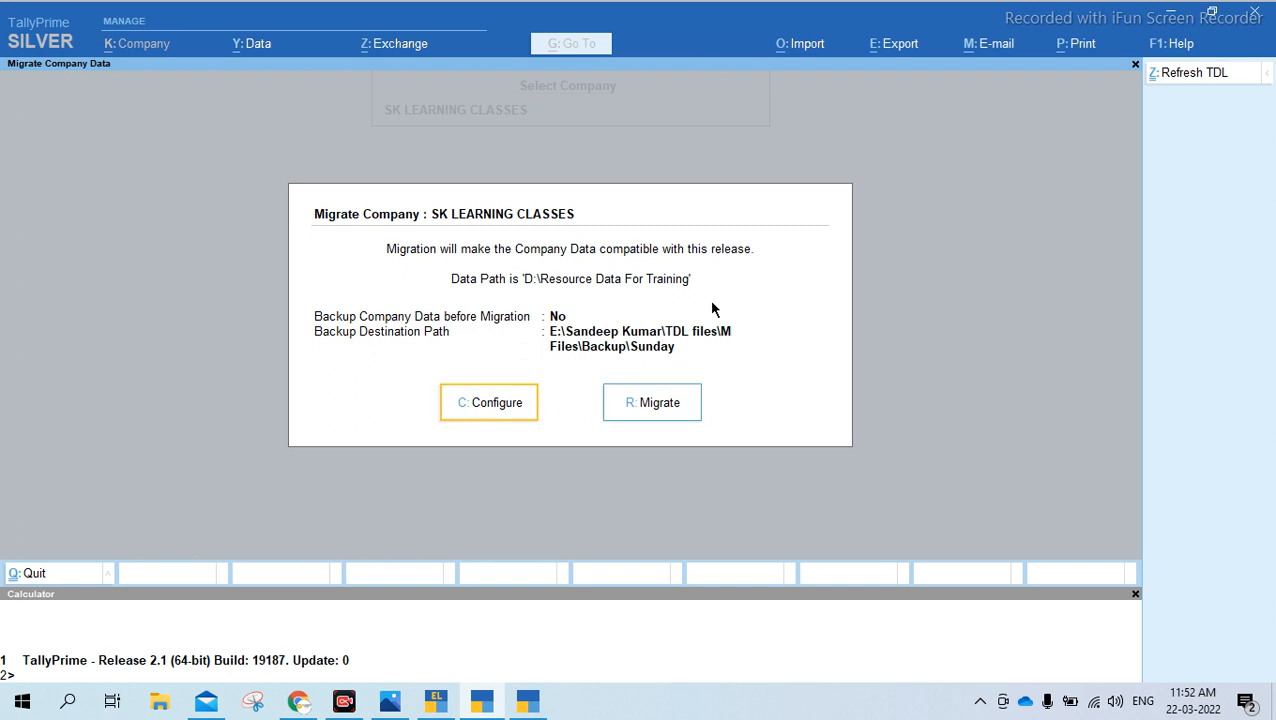
# Recheck the backup option, leave it at No and migrate the SK LEARNING CLASSES company data
pyautogui.press('Return')
pyautogui.press('Return')
pyautogui.press('Down')
pyautogui.press('Up')
pyautogui.press('Return')
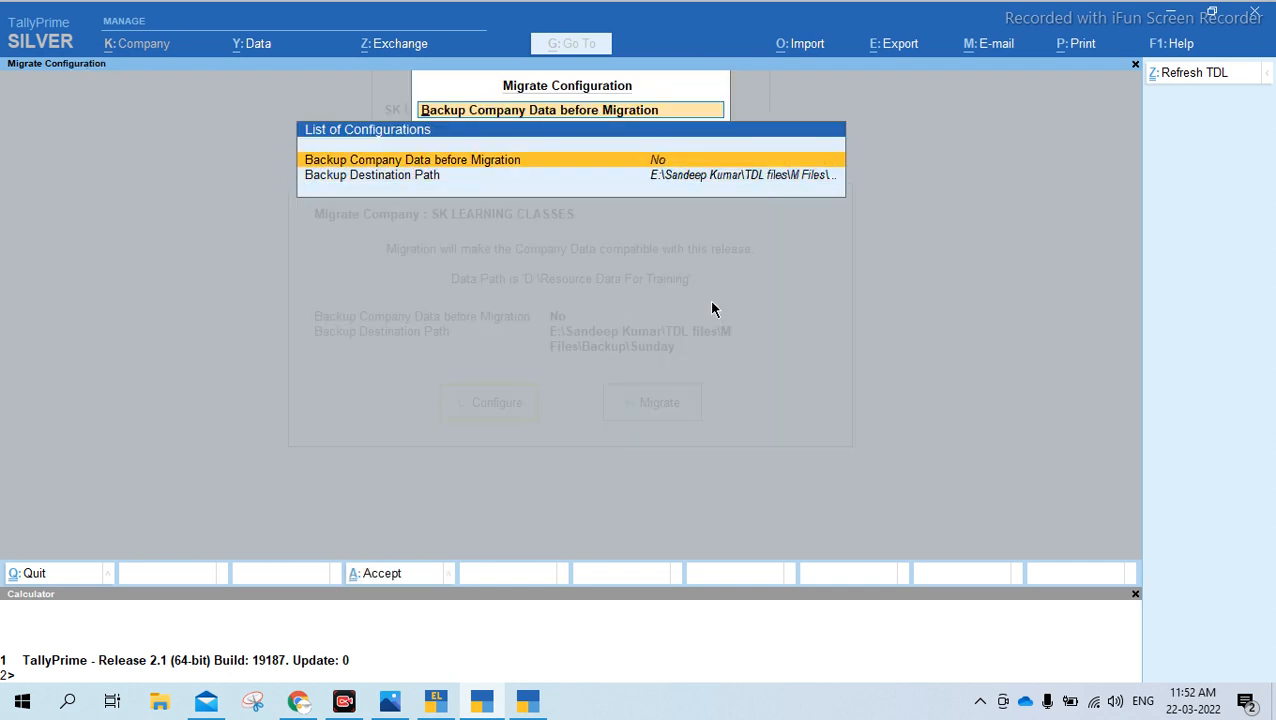
pyautogui.hotkey('ctrl', 'a')
pyautogui.press('Right')
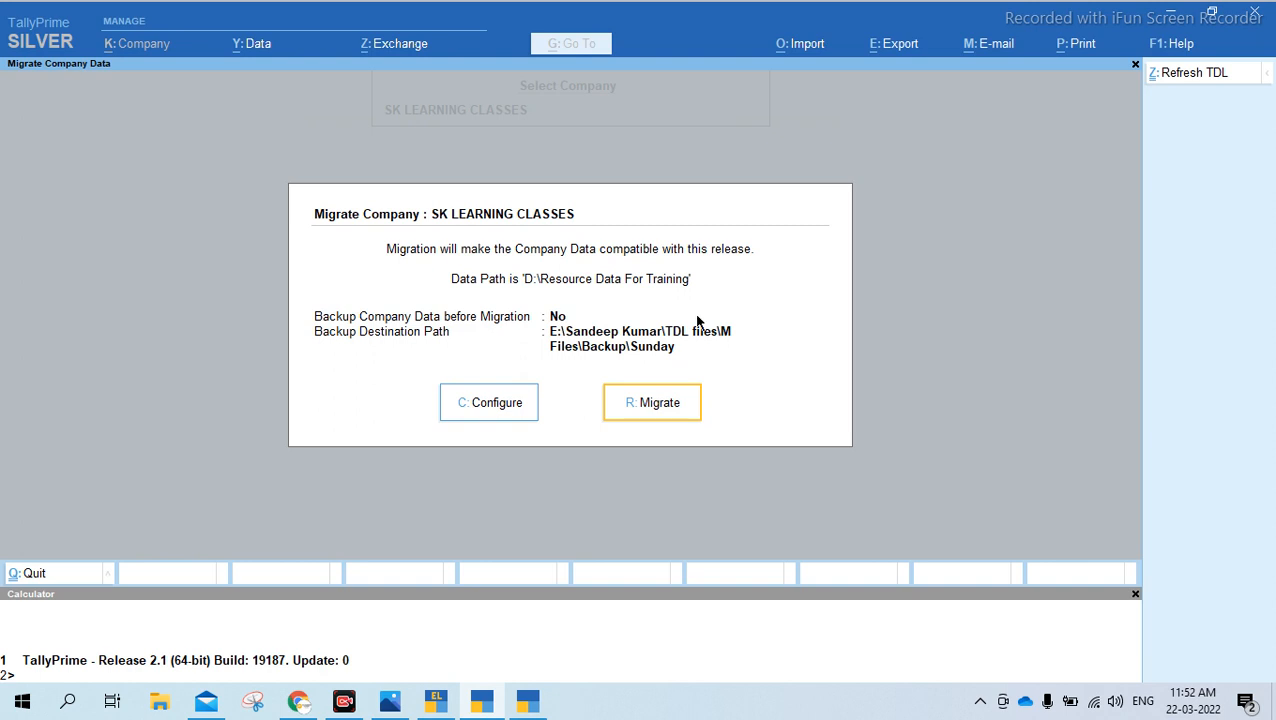
pyautogui.click(660, 408)
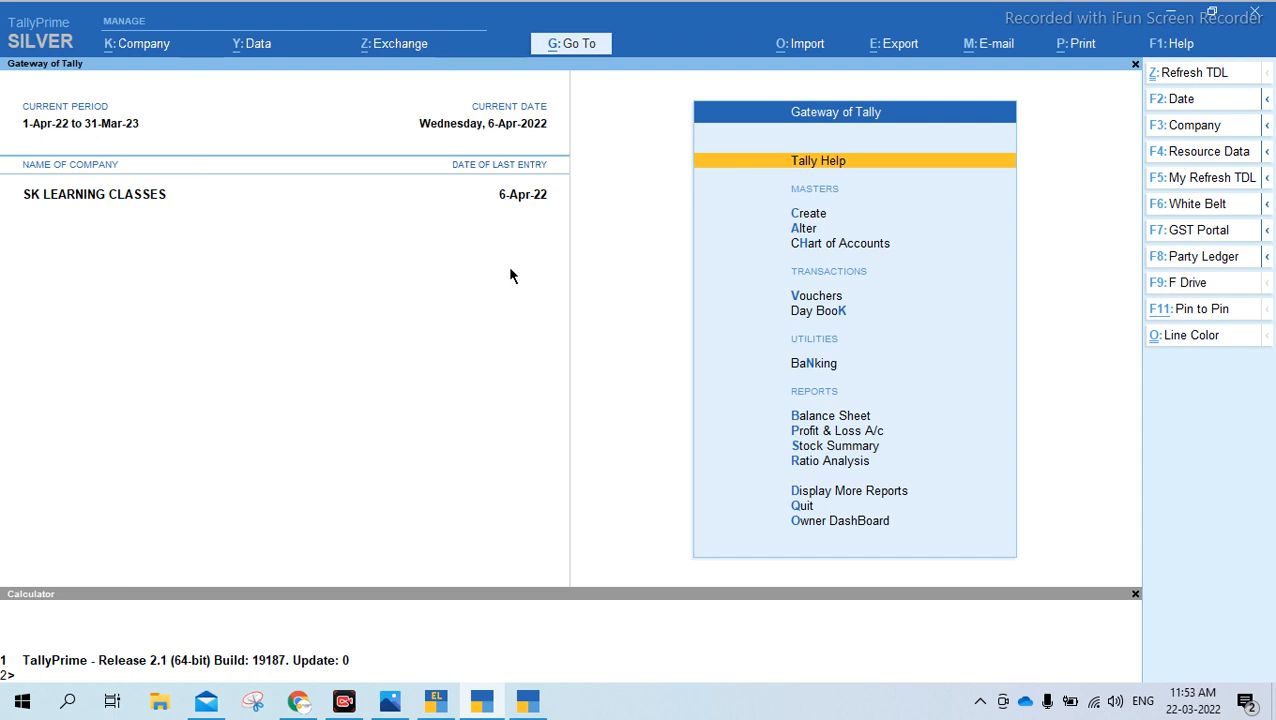
pyautogui.click(1068, 52)
pyautogui.press('Down')
pyautogui.press('Up')
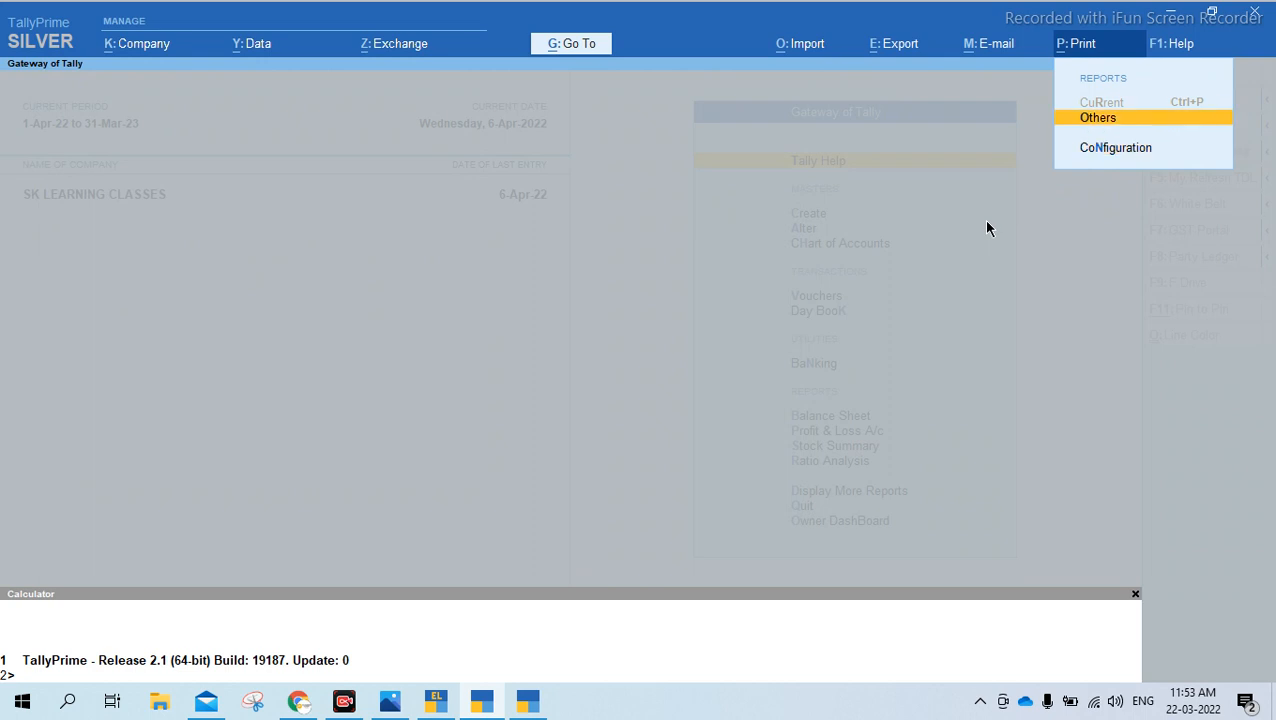
pyautogui.press('Escape')
# Change the company period to run from 1-4-2021 to 31-3-2022
pyautogui.hotkey('alt', 'F2')
pyautogui.write('1-4-2021')
pyautogui.press('Return')
pyautogui.write('31-3-2022')
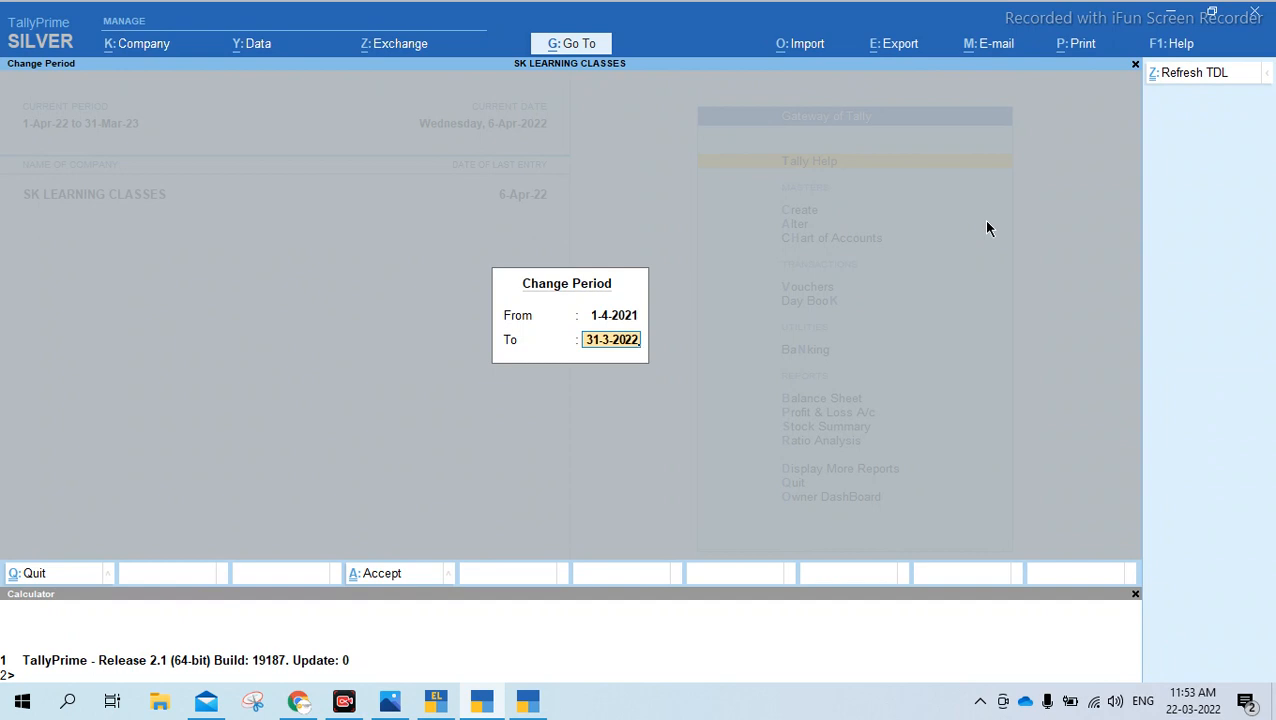
pyautogui.press('Return')
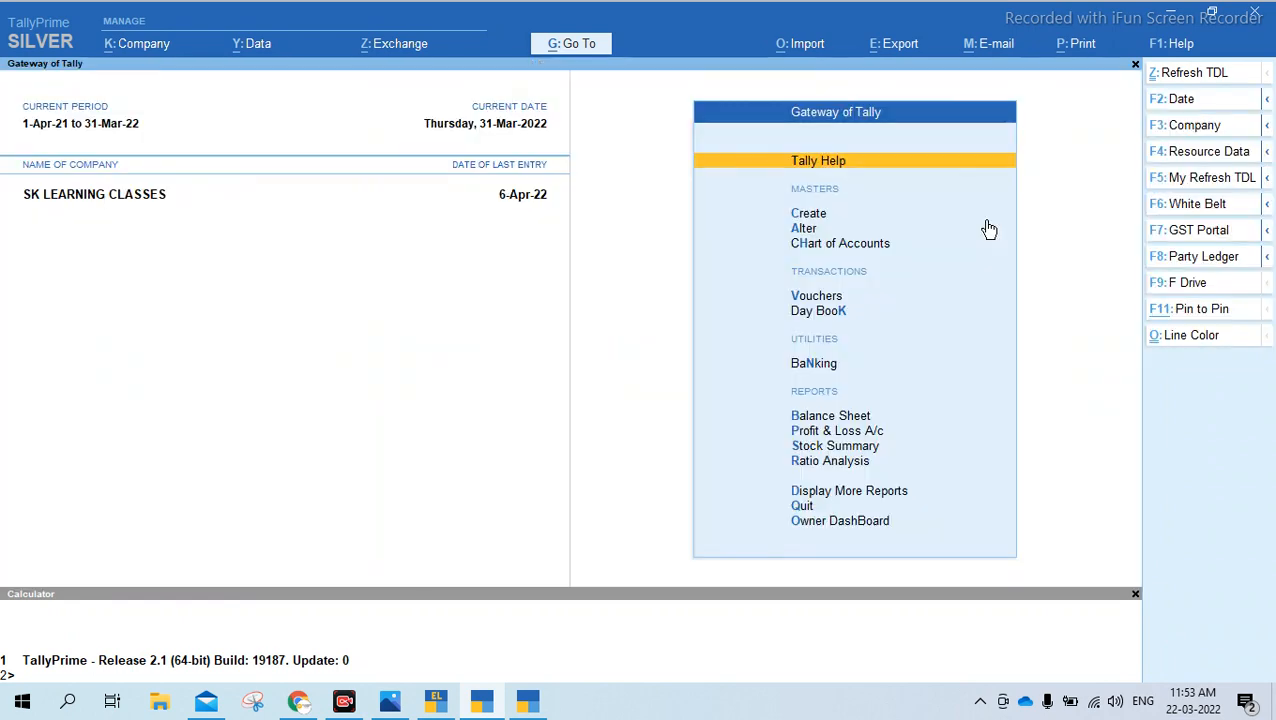
# Open the print settings for the Multi-Voucher report in Release 2.1
pyautogui.click(1076, 45)
pyautogui.press('Return')
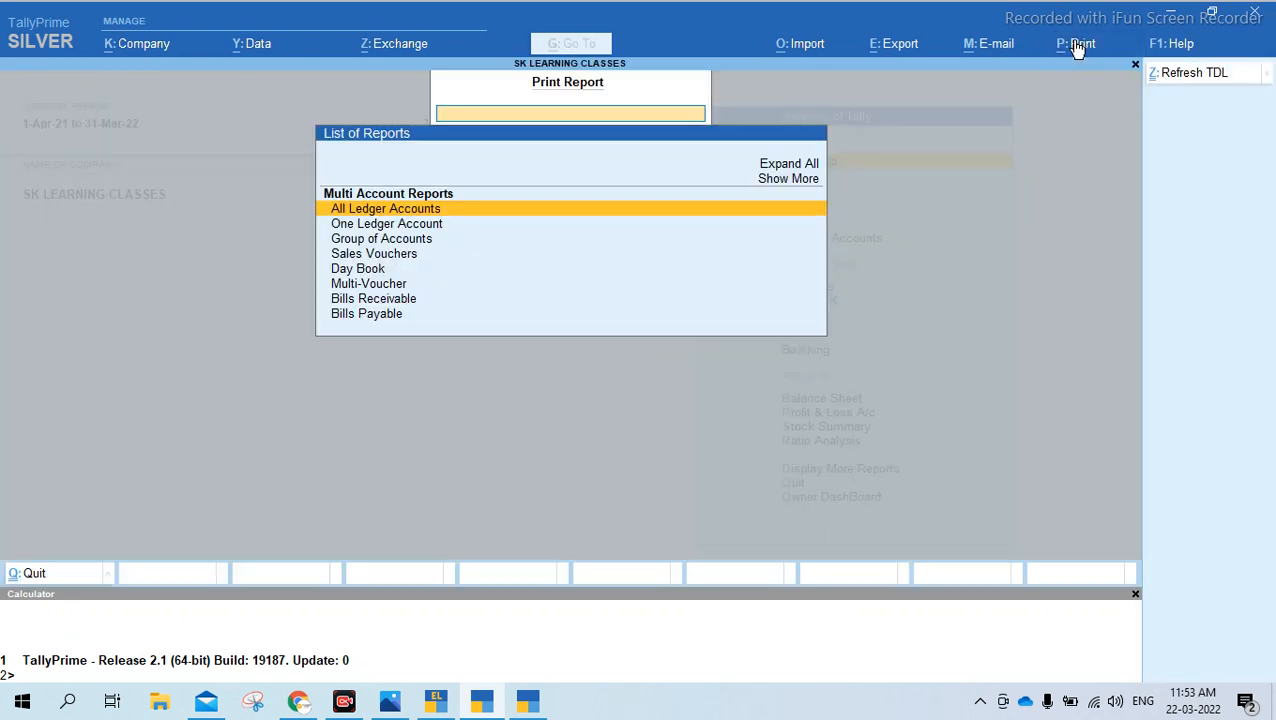
pyautogui.press('Down')
pyautogui.press('Down')
pyautogui.press('Down')
pyautogui.press('Down')
pyautogui.press('Down')
pyautogui.press('Return')
# Configure the Release 2.1 multi-voucher print to use the Sales voucher type
pyautogui.press('Left')
pyautogui.press('Return')
pyautogui.press('Return')
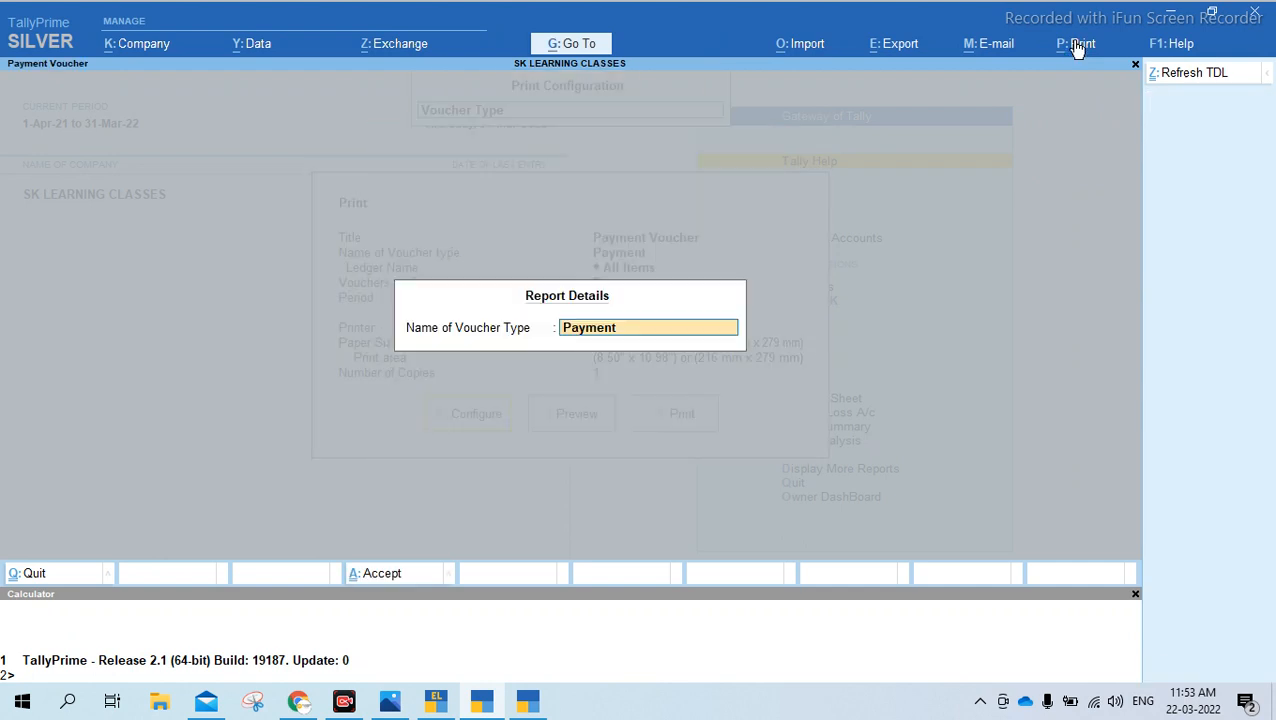
pyautogui.write('Sal')
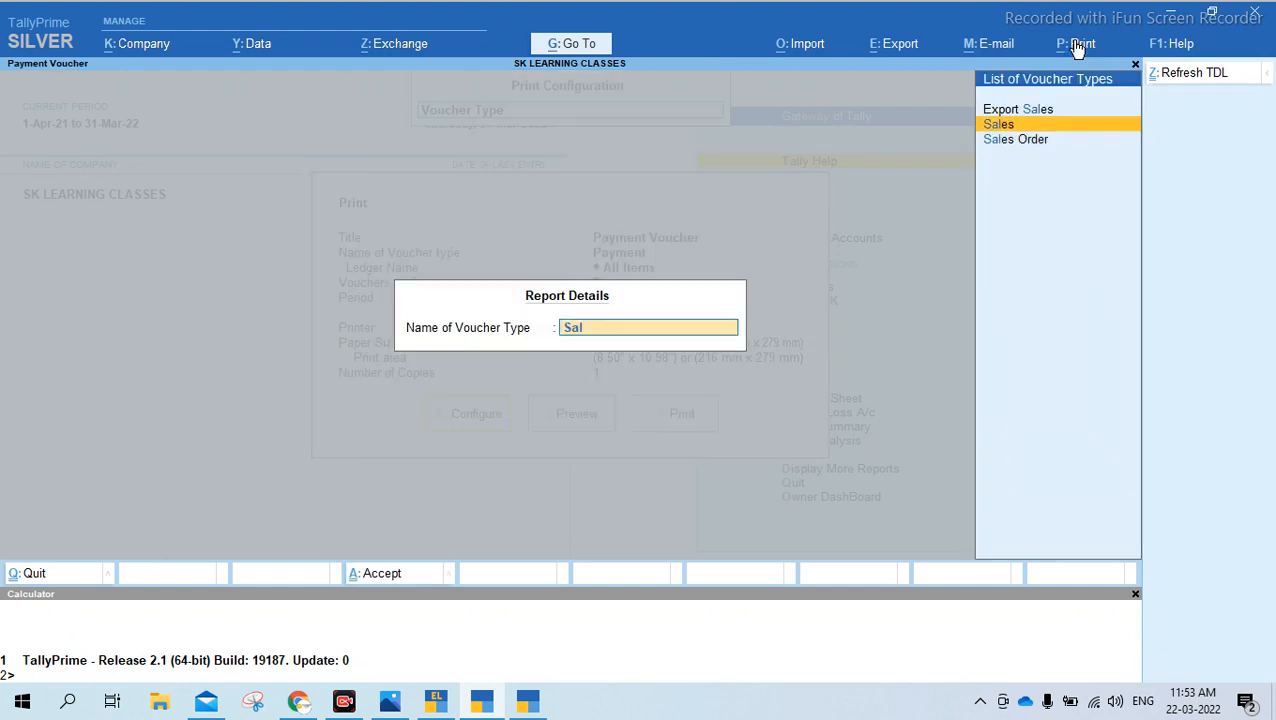
pyautogui.press('Return')
# Compare the Ledger Name option with the print configuration in Release 2.0.1 and return to Release 2.1
pyautogui.press('Down')
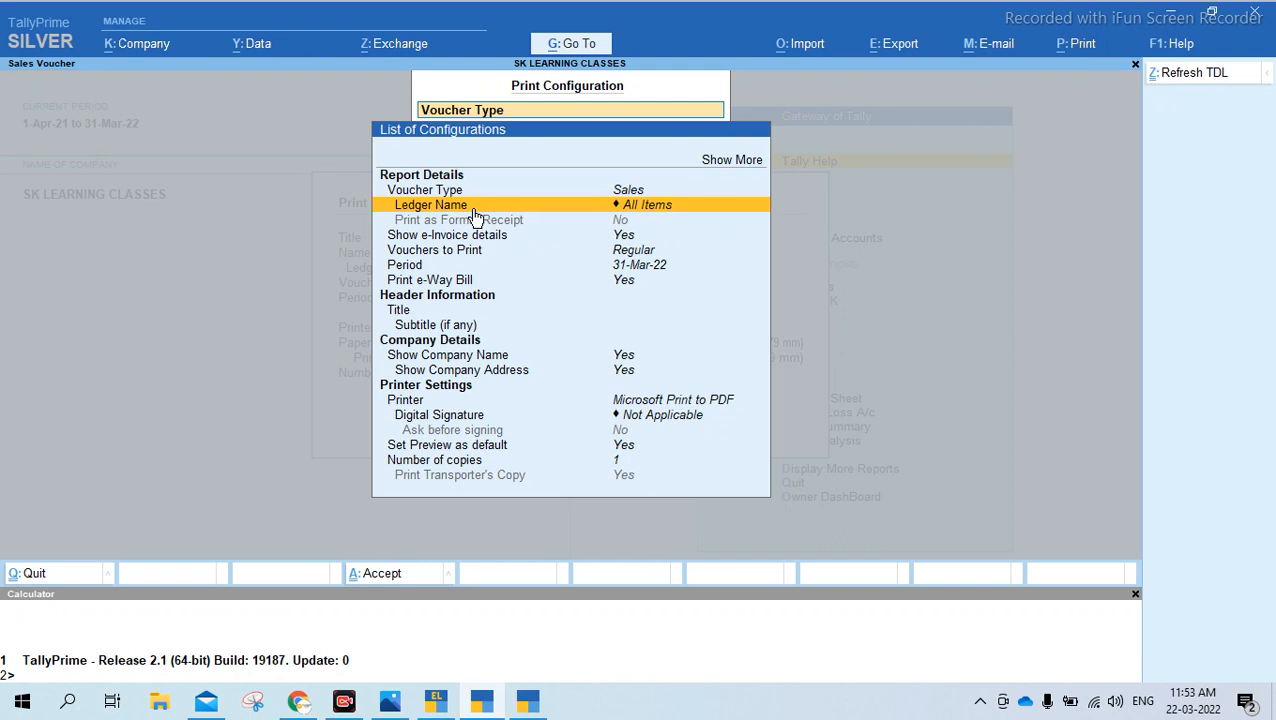
pyautogui.click(540, 688)
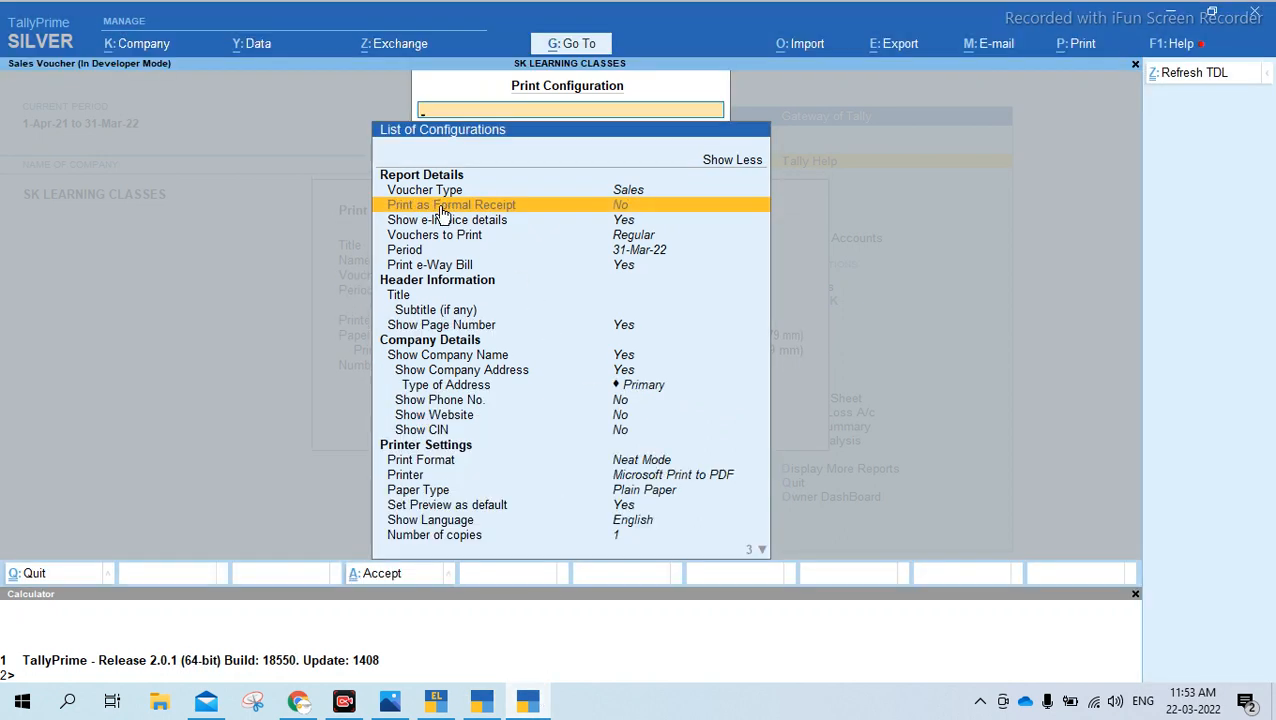
pyautogui.click(482, 703)
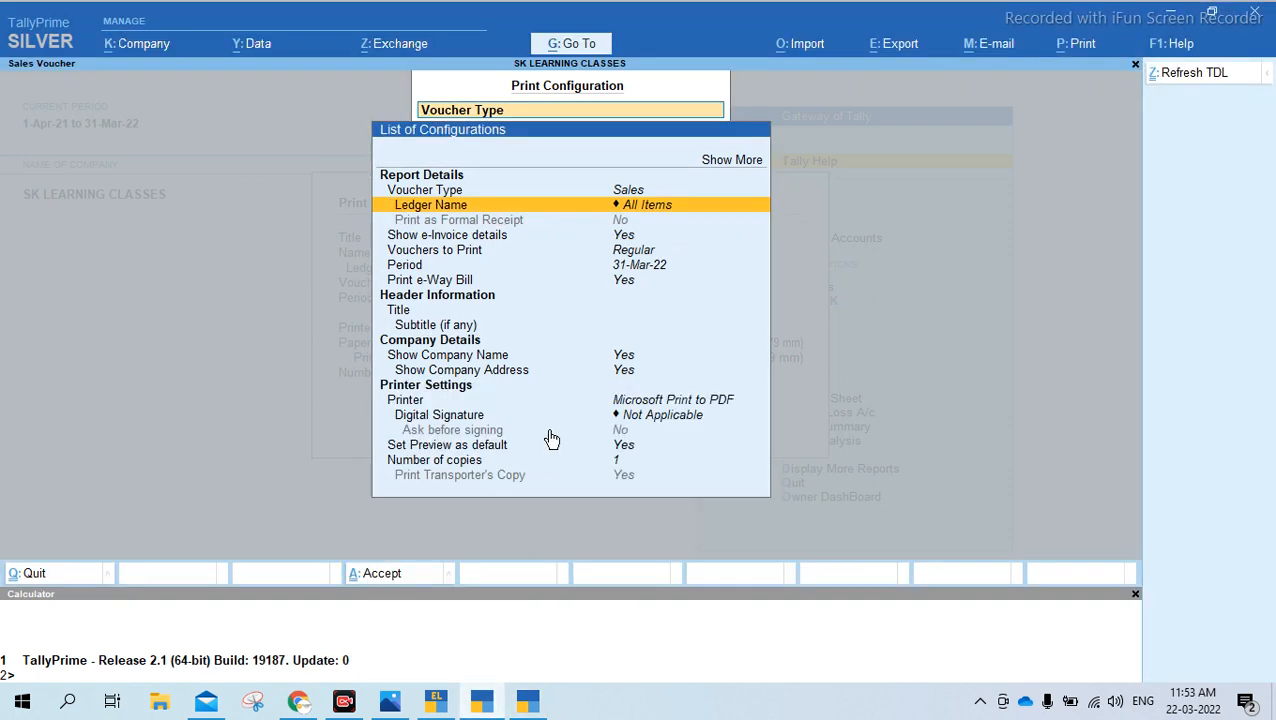
# Set the ledger name for the voucher print to Maa Enterprises Dr
pyautogui.press('Return')
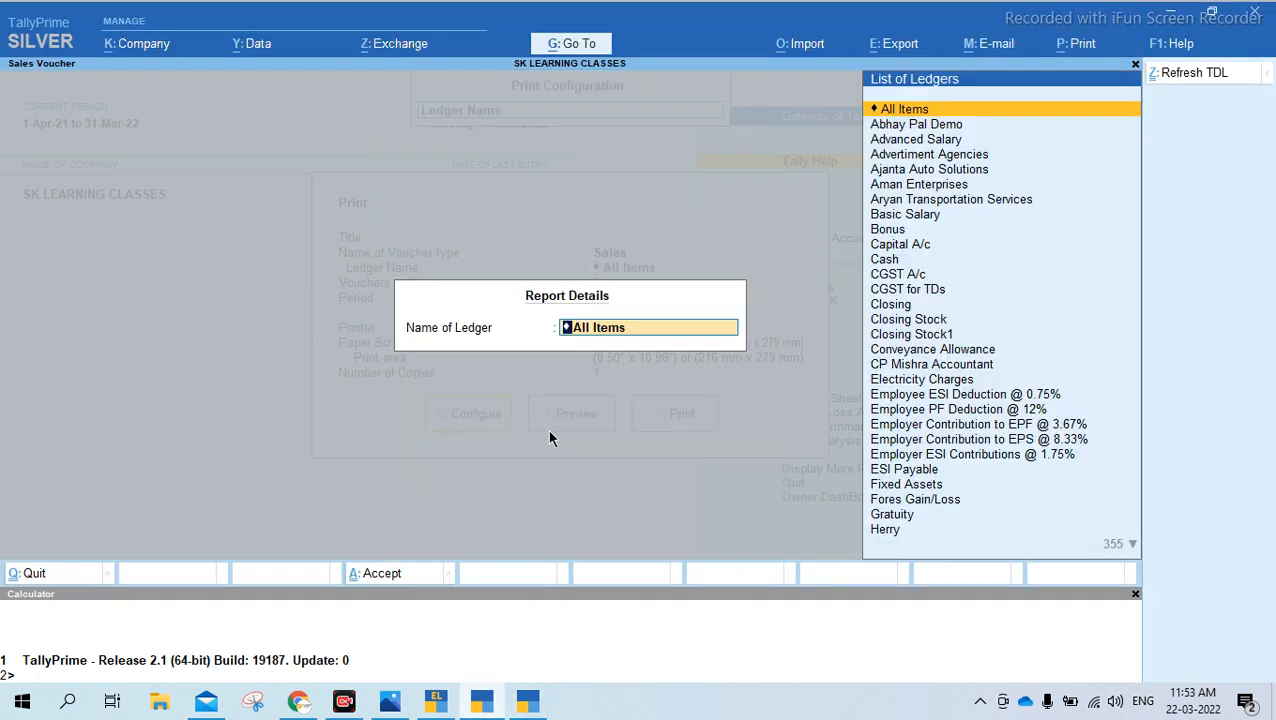
pyautogui.write('Maa')
pyautogui.press('Return')
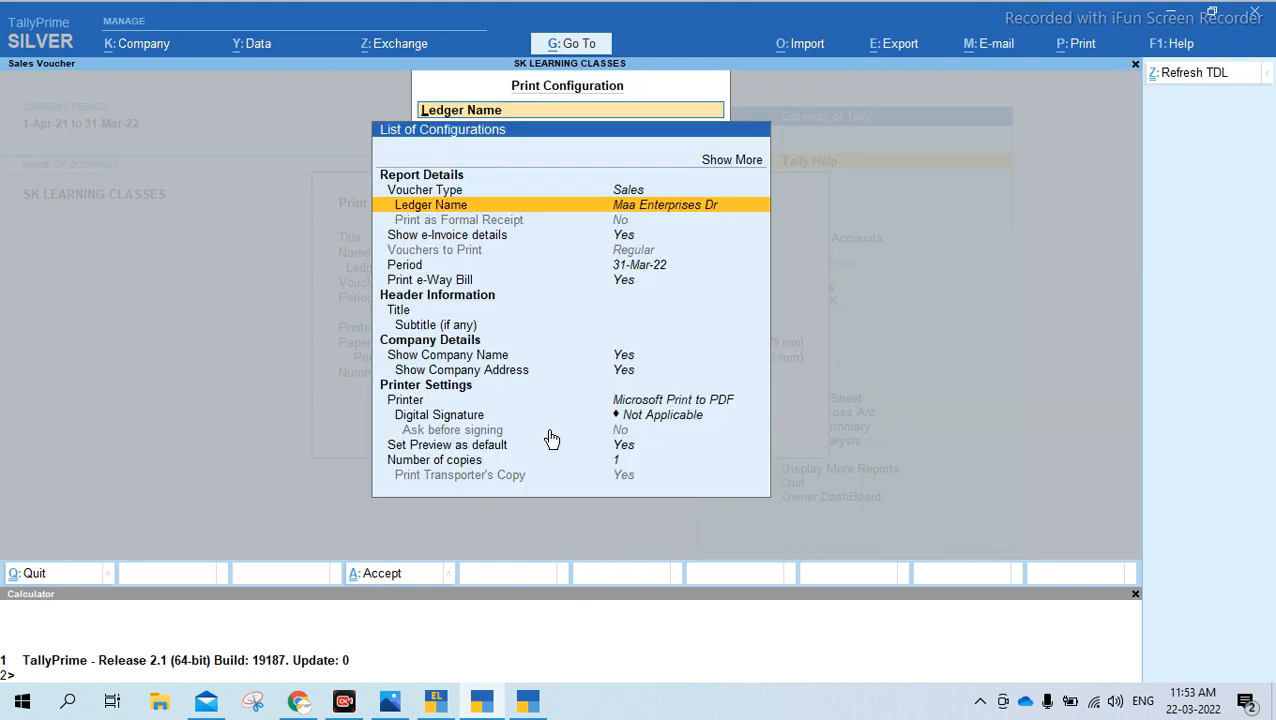
# Clear the period dates so the print covers 1-Apr-21 to 31-Mar-22, and preview the party's sales vouchers
pyautogui.press('Down')
pyautogui.press('Down')
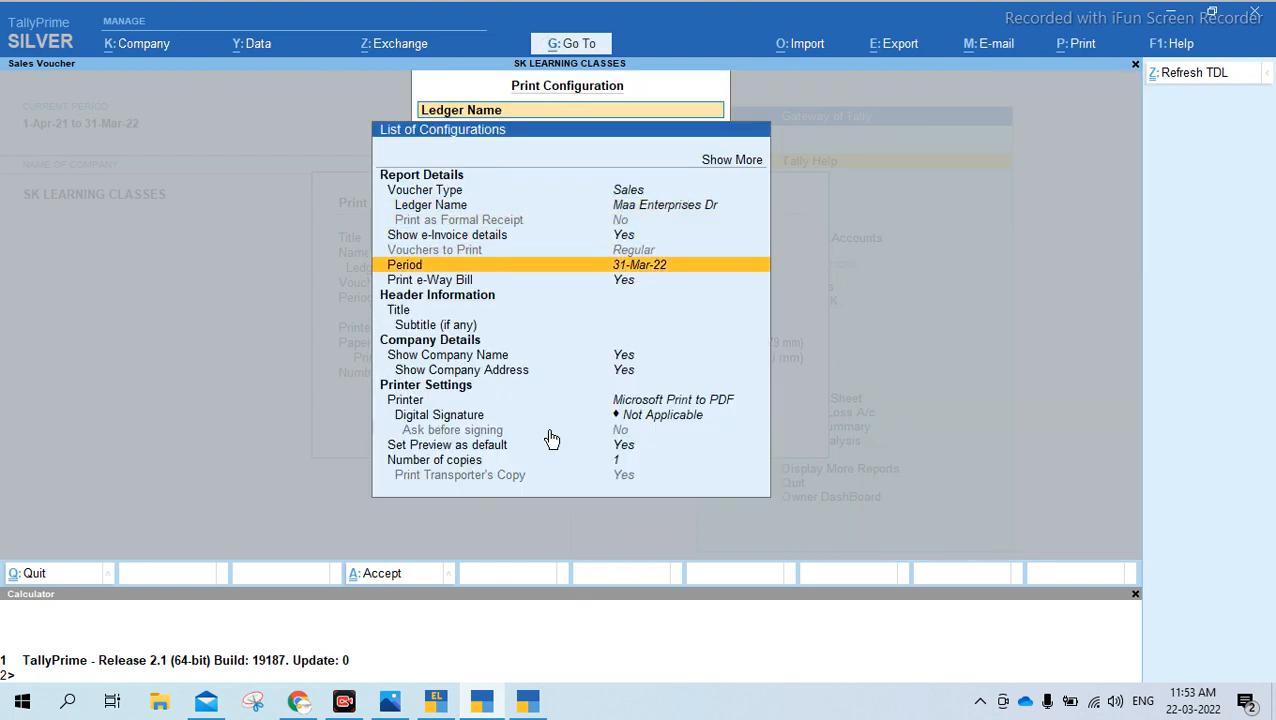
pyautogui.press('Return')
pyautogui.press('BackSpace')
pyautogui.press('Return')
pyautogui.press('BackSpace')
pyautogui.press('Return')
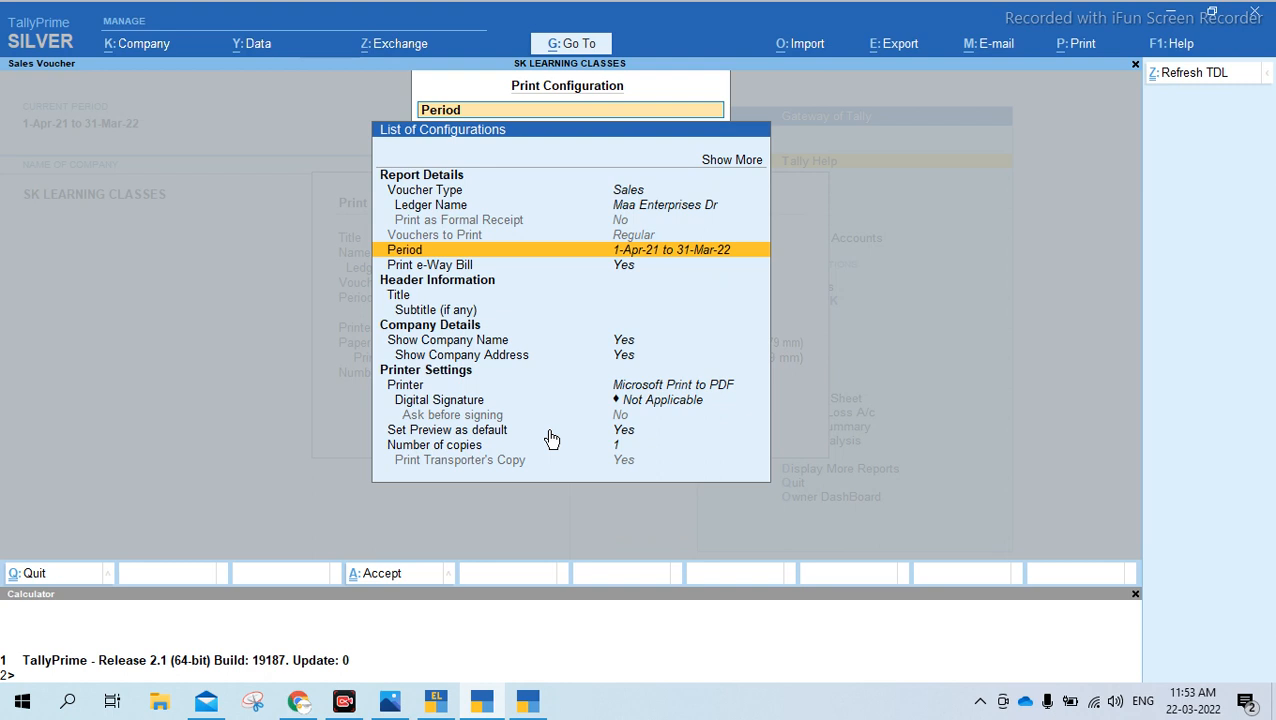
pyautogui.press('Escape')
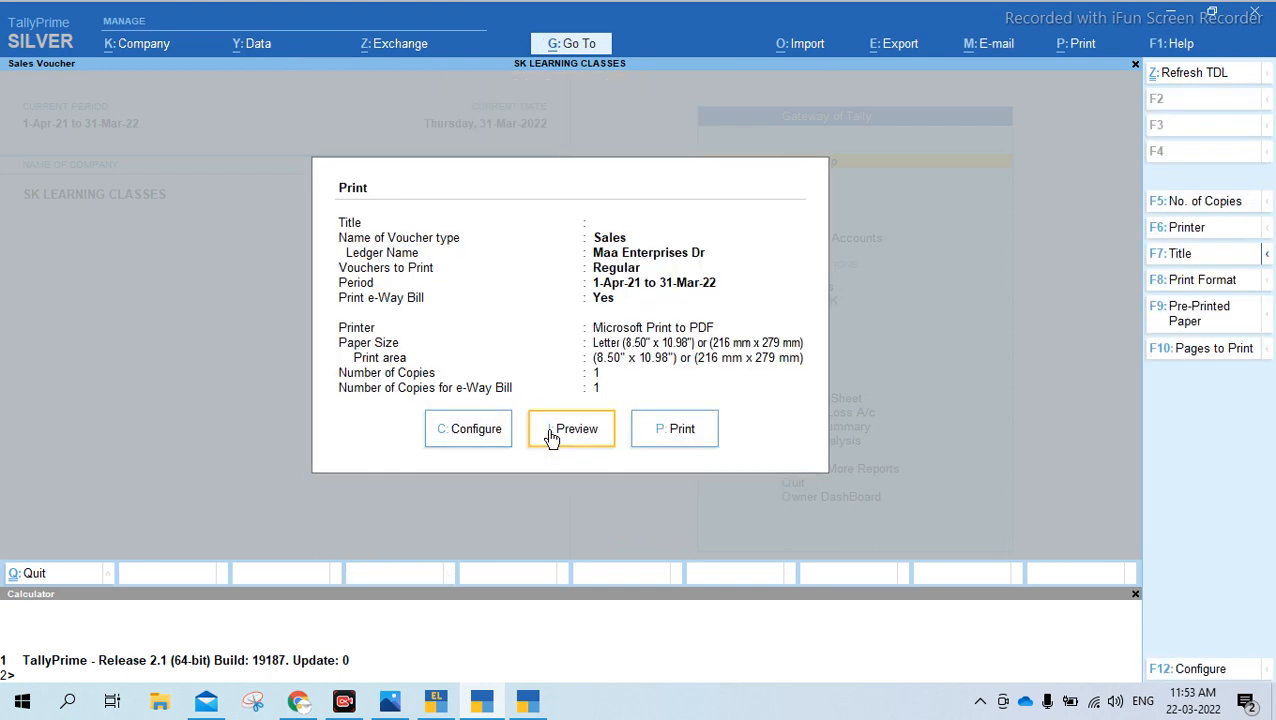
pyautogui.click(551, 438)
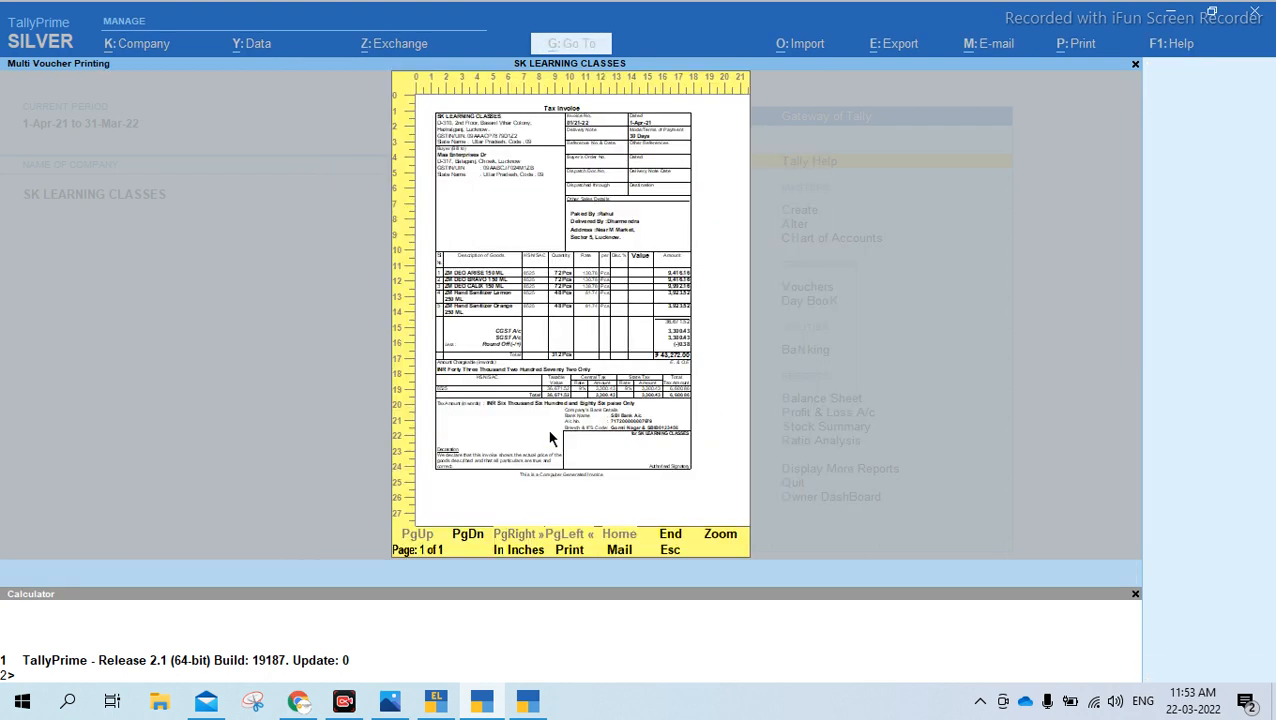
# Zoom into the multi-voucher print preview, review the selected party's first and last sales invoices, and close the print
pyautogui.click(551, 438)
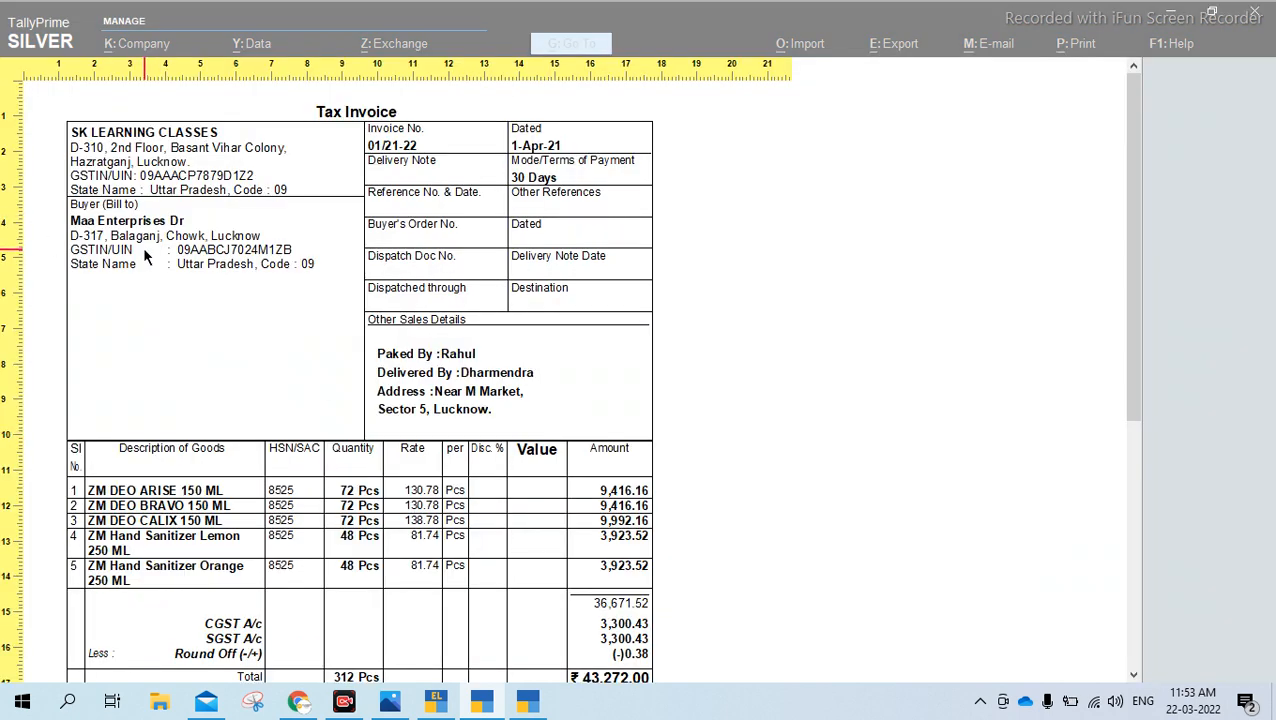
pyautogui.scroll(-10, 143, 246)
pyautogui.scroll(-10, 145, 257)
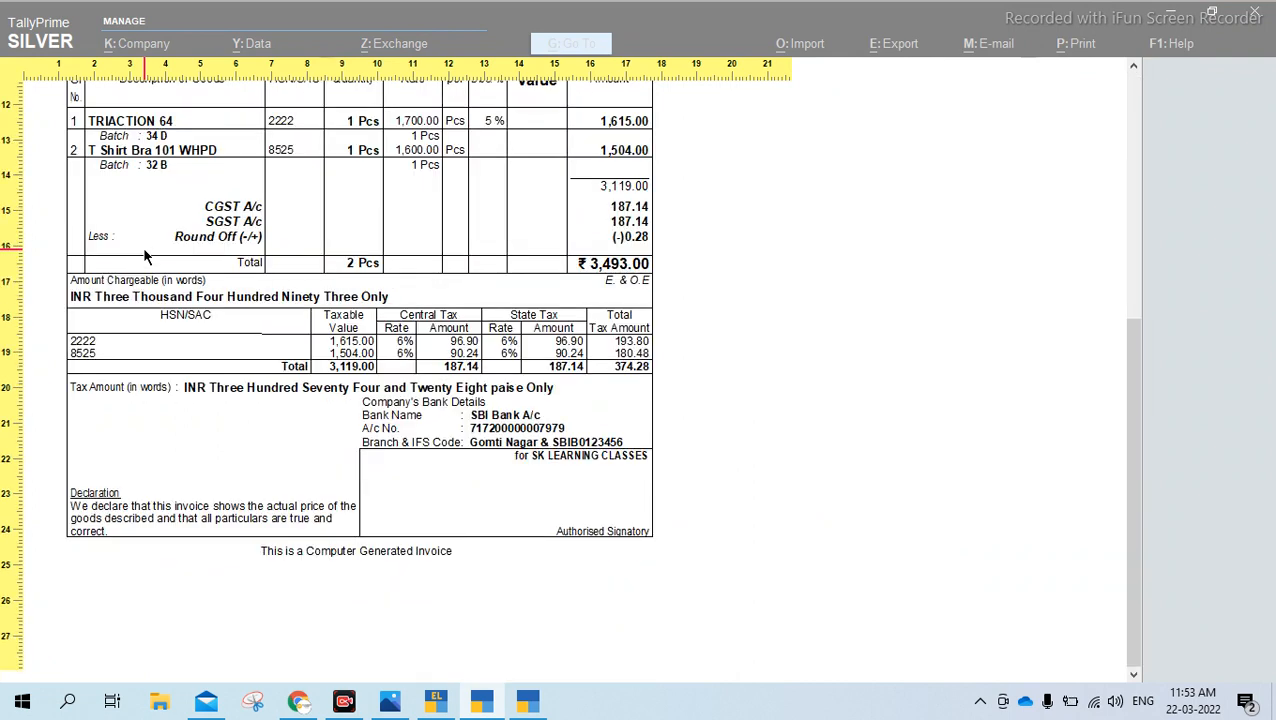
pyautogui.press('Escape')
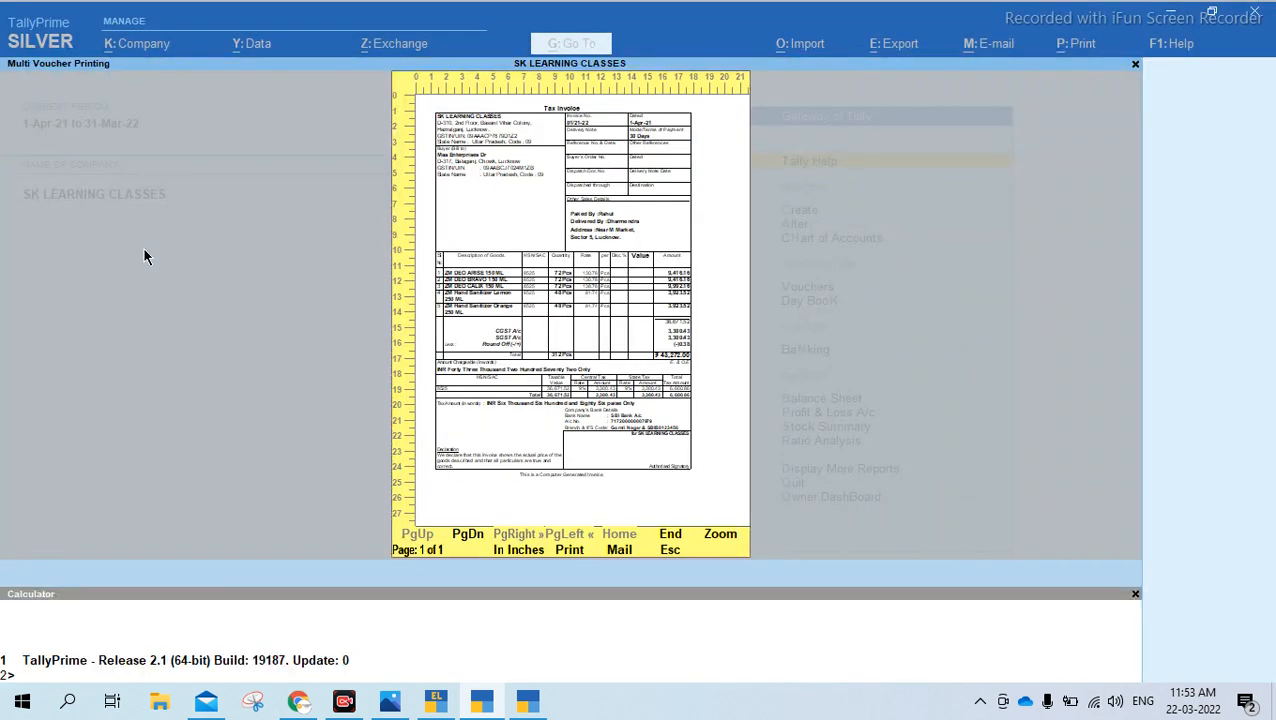
pyautogui.press('End')
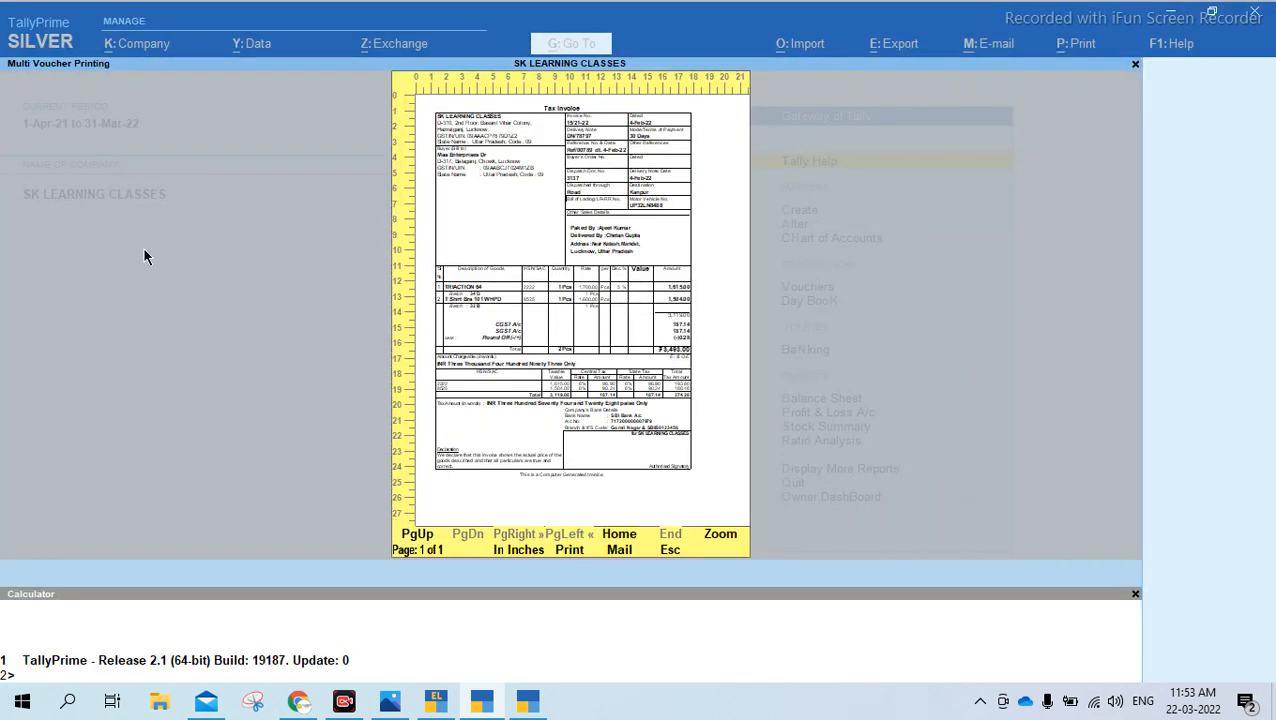
pyautogui.press('pageup')
pyautogui.press('pageup')
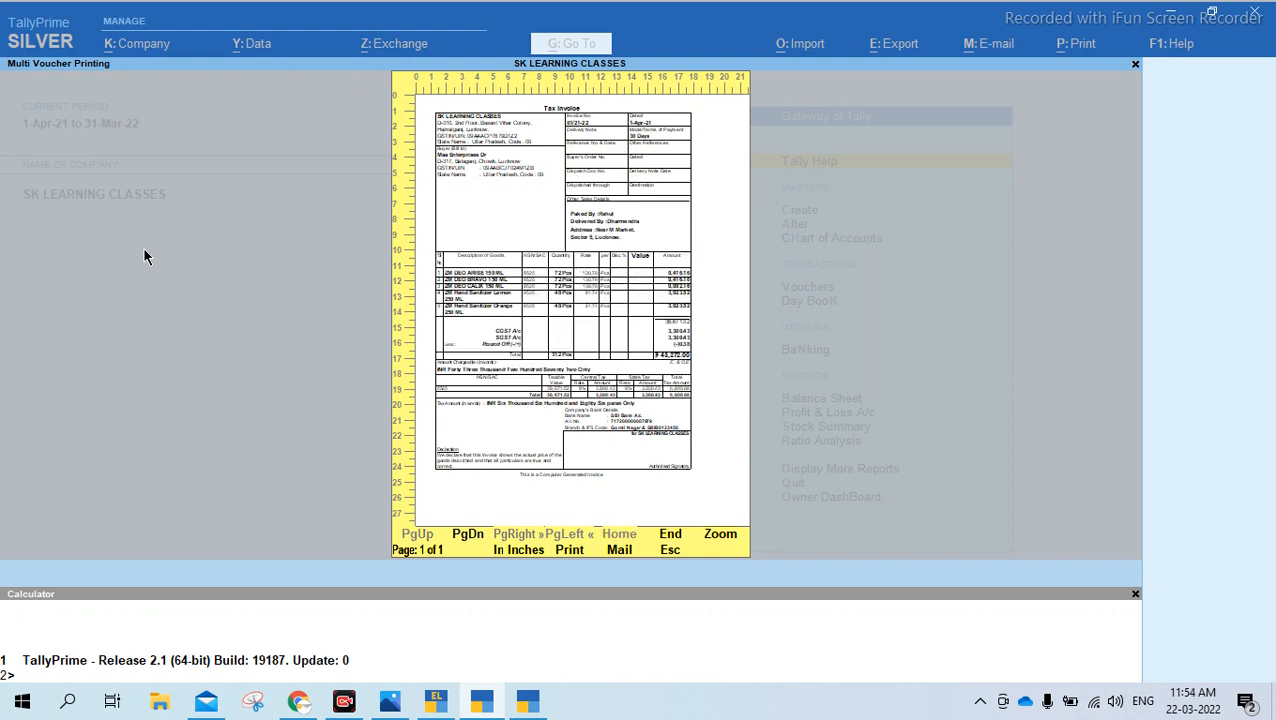
pyautogui.press('Escape')
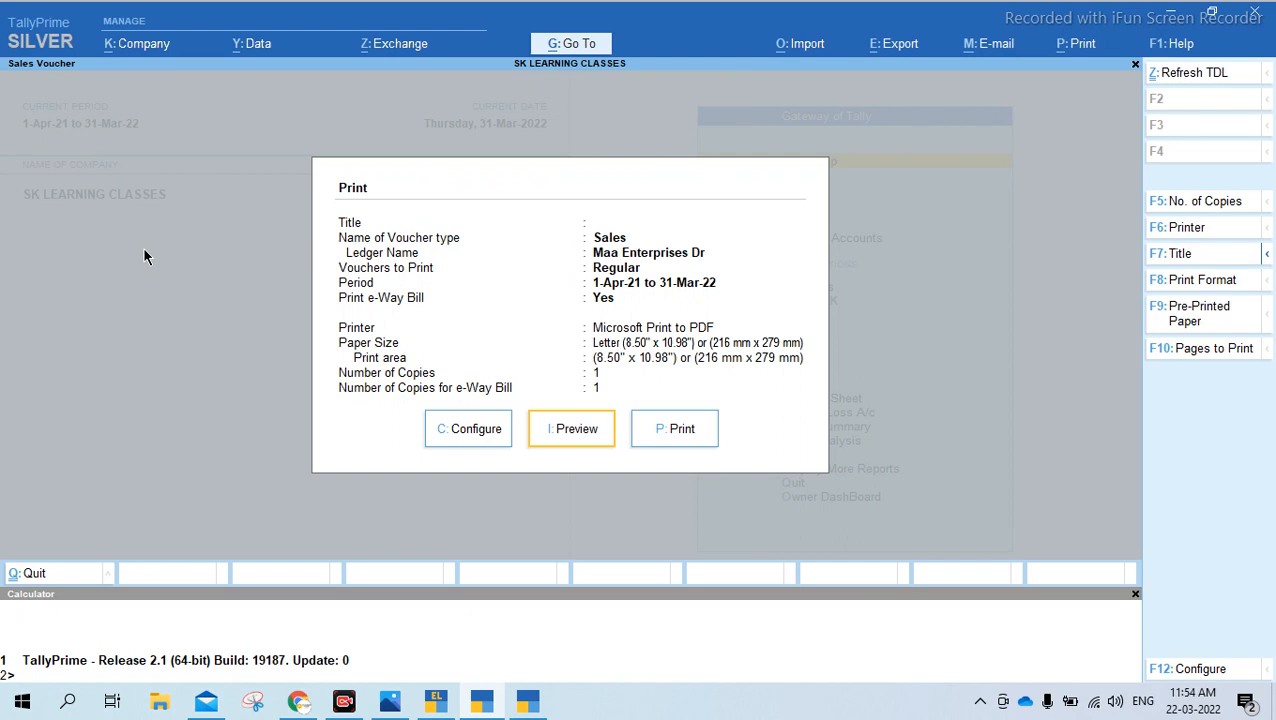
pyautogui.press('Escape')
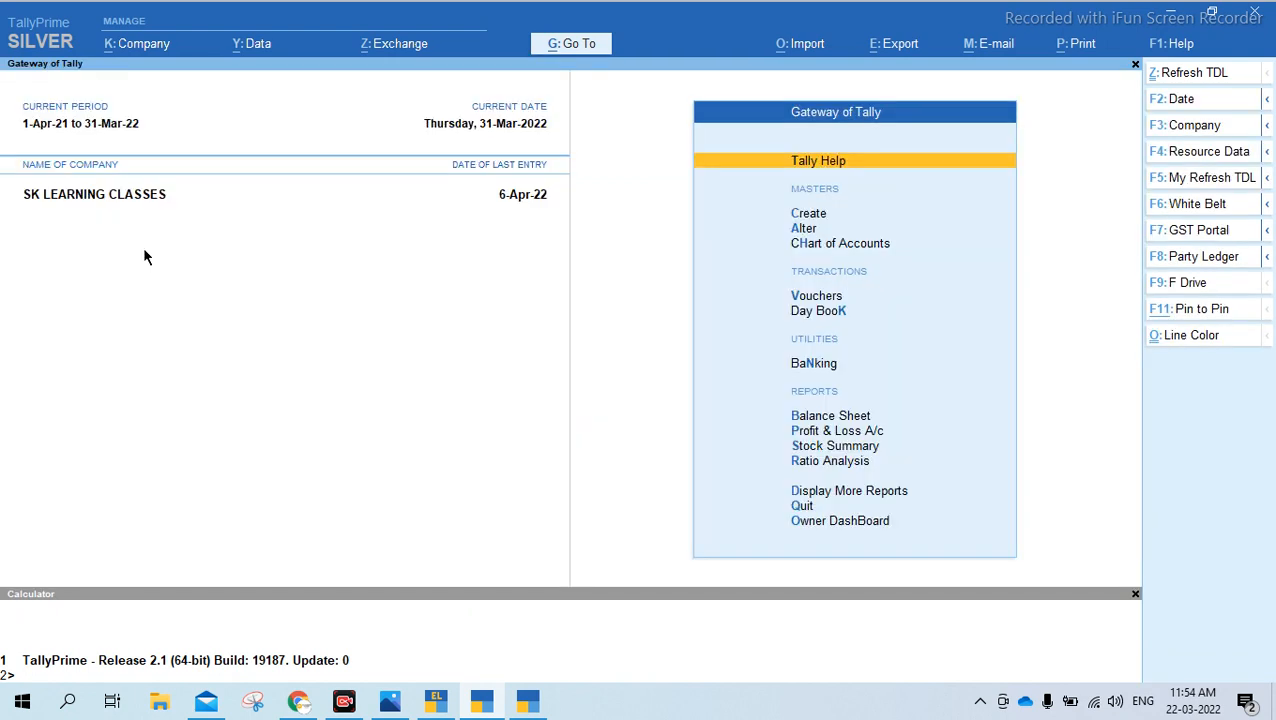
pyautogui.press('Down')
pyautogui.press('Down')
pyautogui.press('Down')
pyautogui.press('Down')
pyautogui.press('Down')
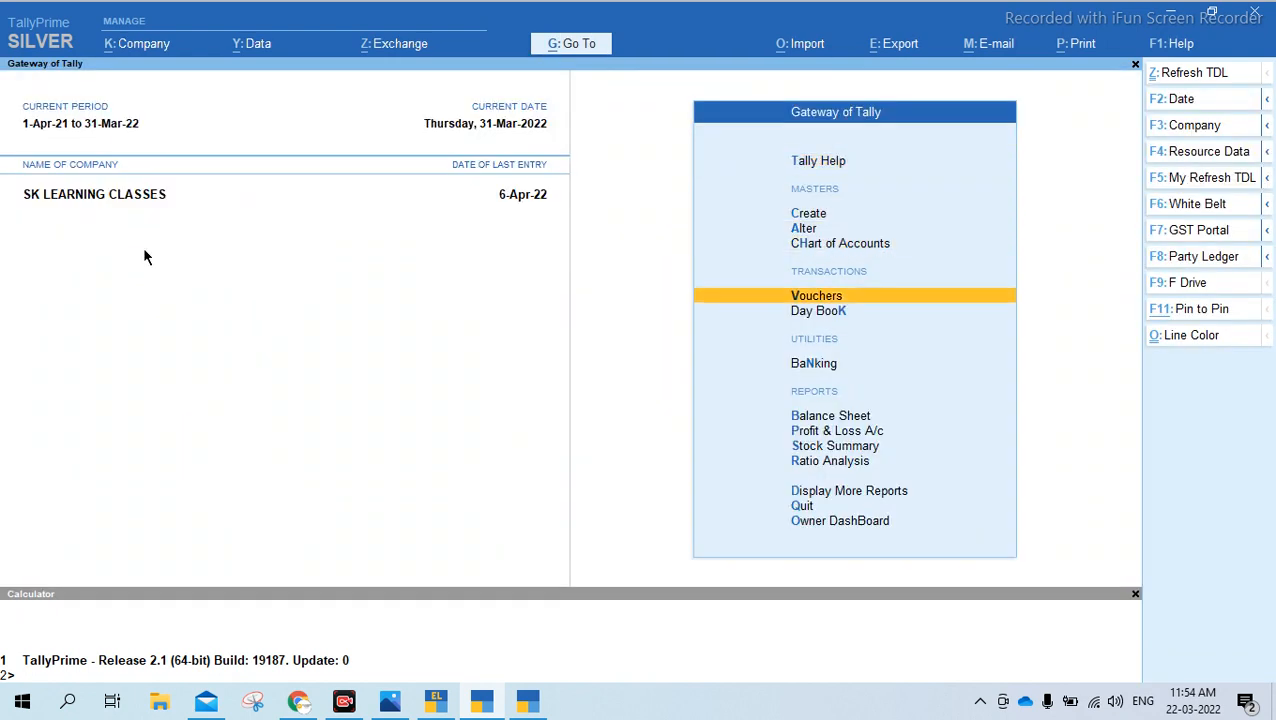
pyautogui.press('Return')
pyautogui.press('Escape')
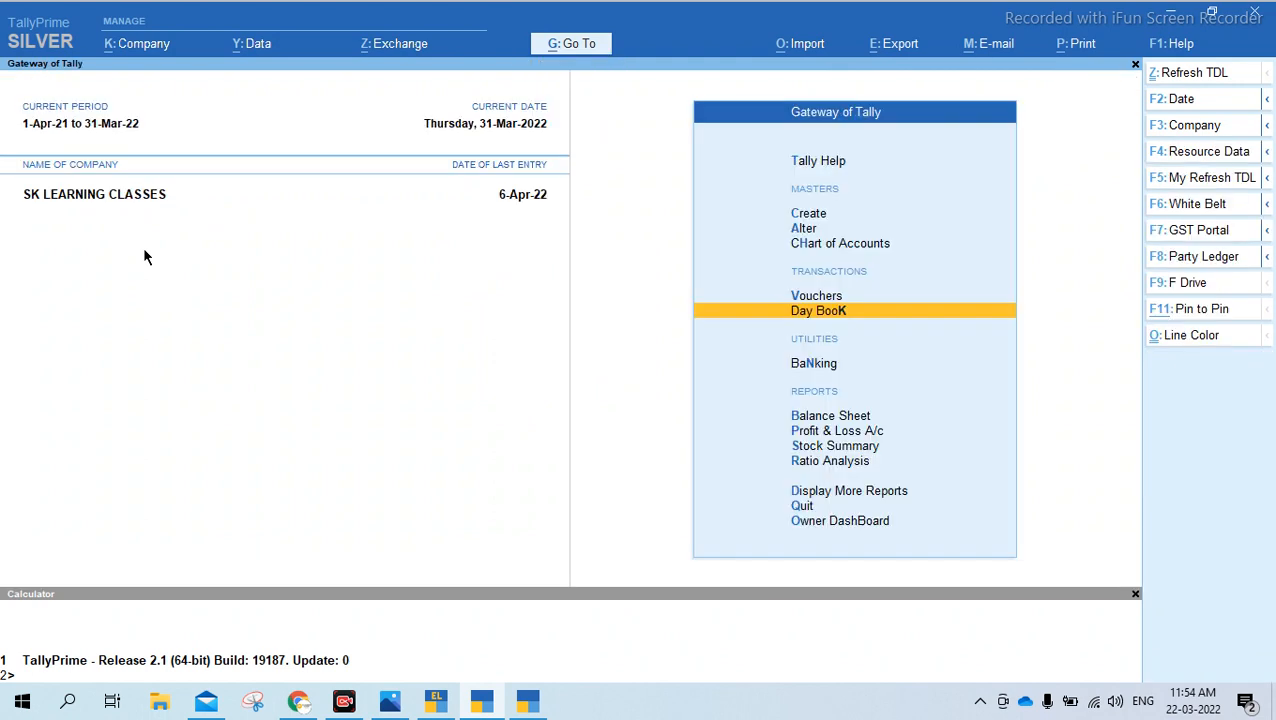
pyautogui.press('Up')
pyautogui.press('Down')
# Quit TallyPrime Release 2.1 from the Gateway of Tally
pyautogui.press('Escape')
pyautogui.press('Escape')
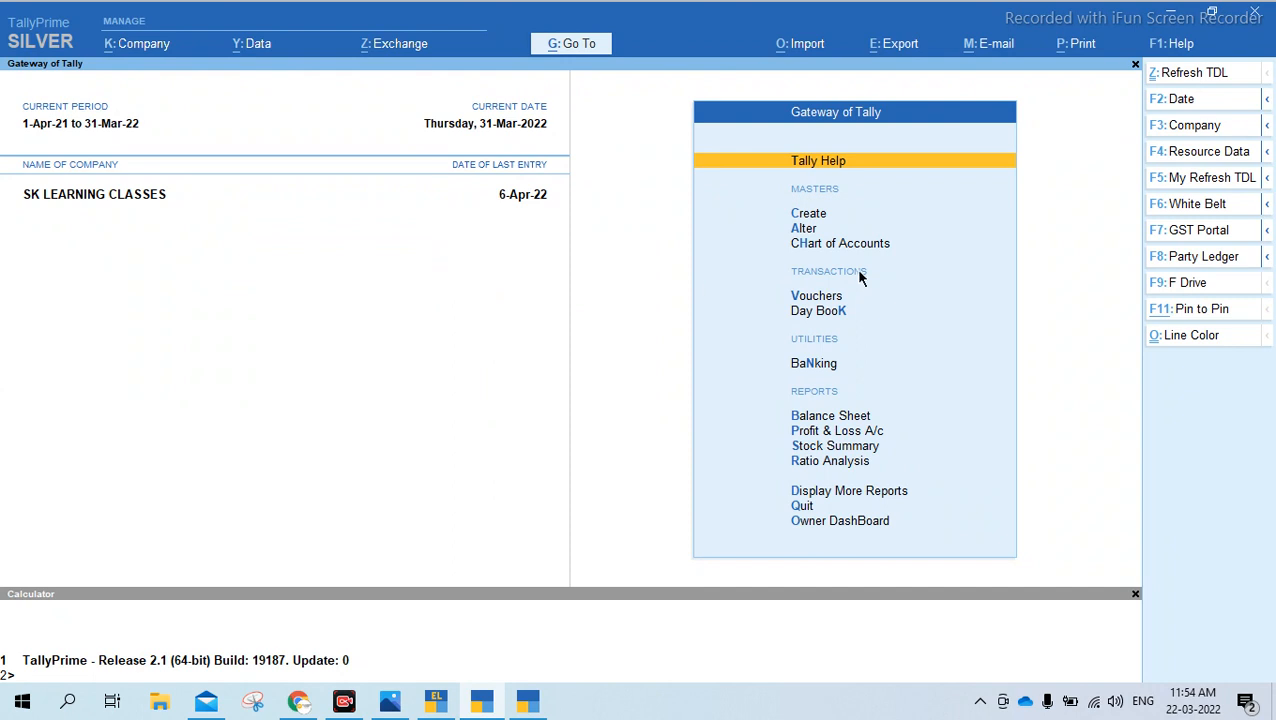
pyautogui.press('Escape')
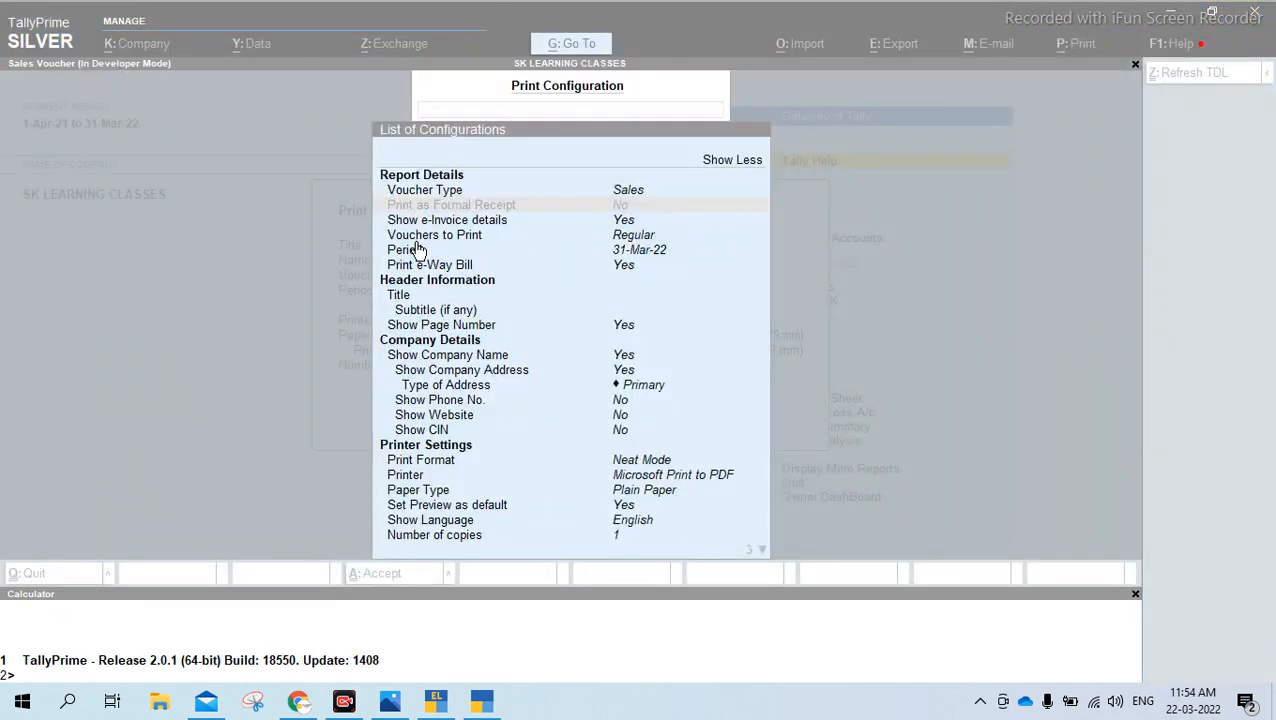
# Switch to the release announcement image in Photos and on to TallyPrime Edit Log, and quit Edit Log
pyautogui.click(382, 708)
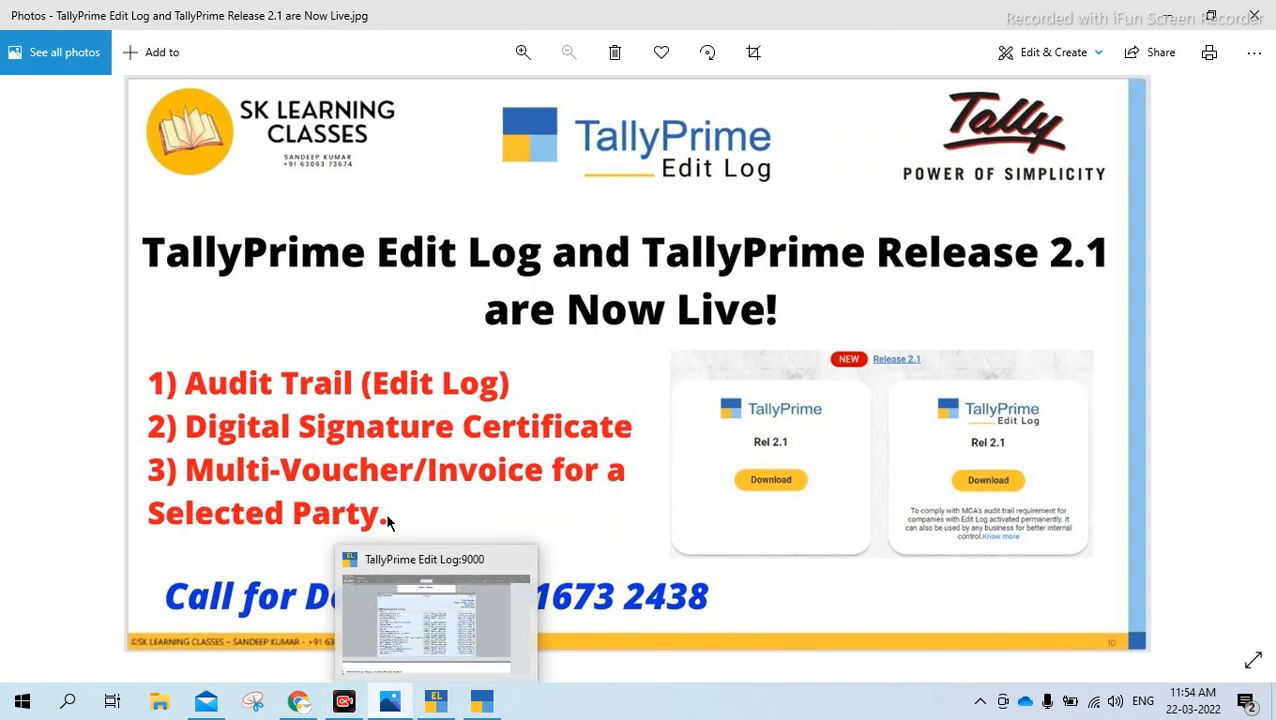
pyautogui.moveTo(389, 705)
pyautogui.click(435, 703)
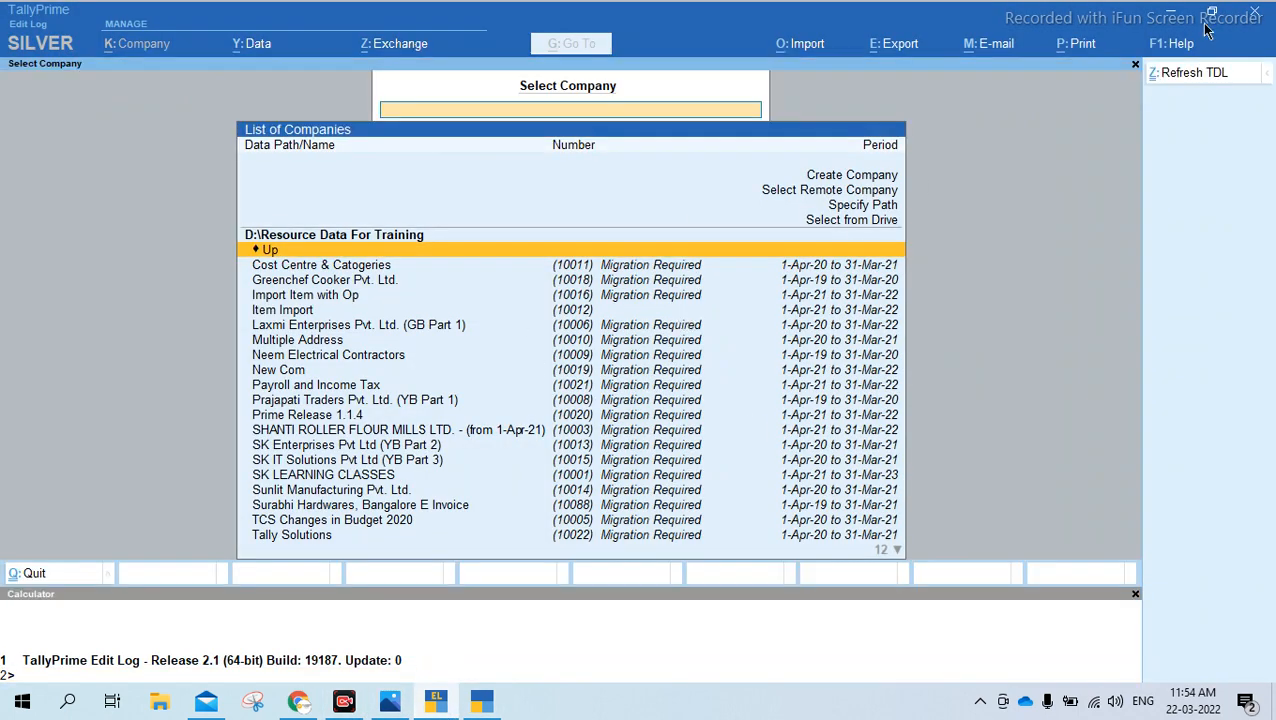
pyautogui.press('Escape')
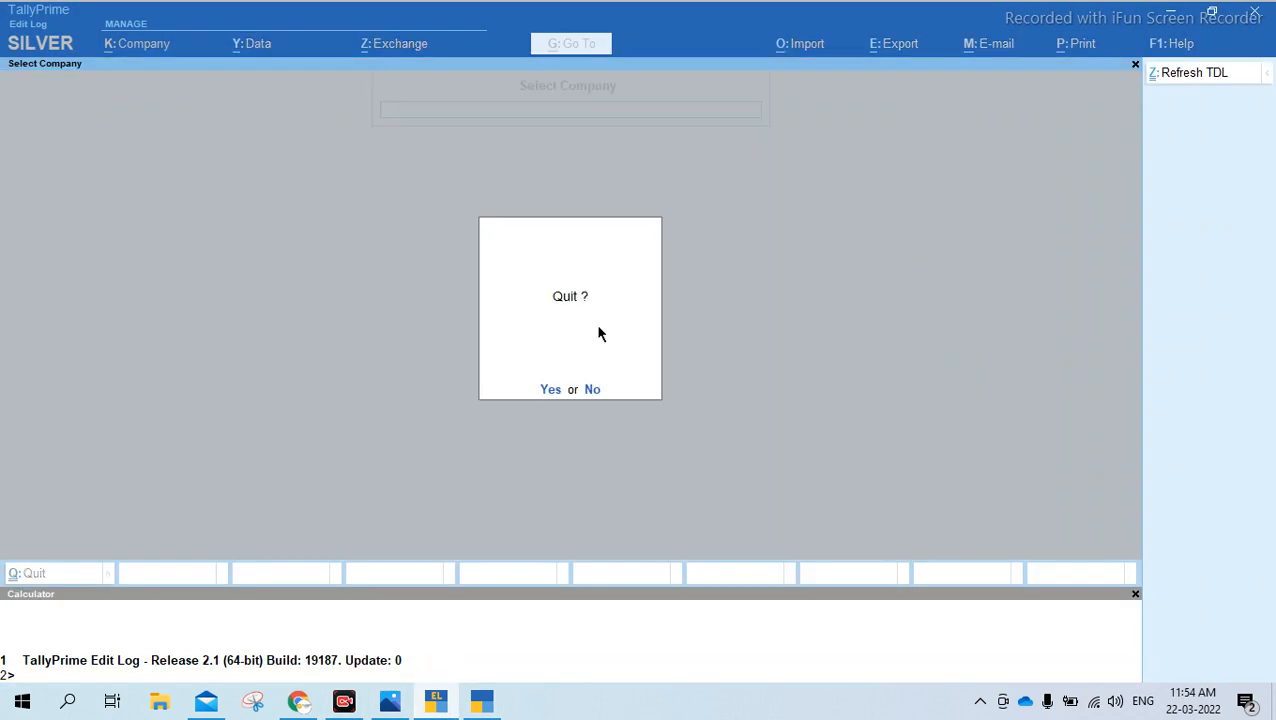
pyautogui.click(553, 389)
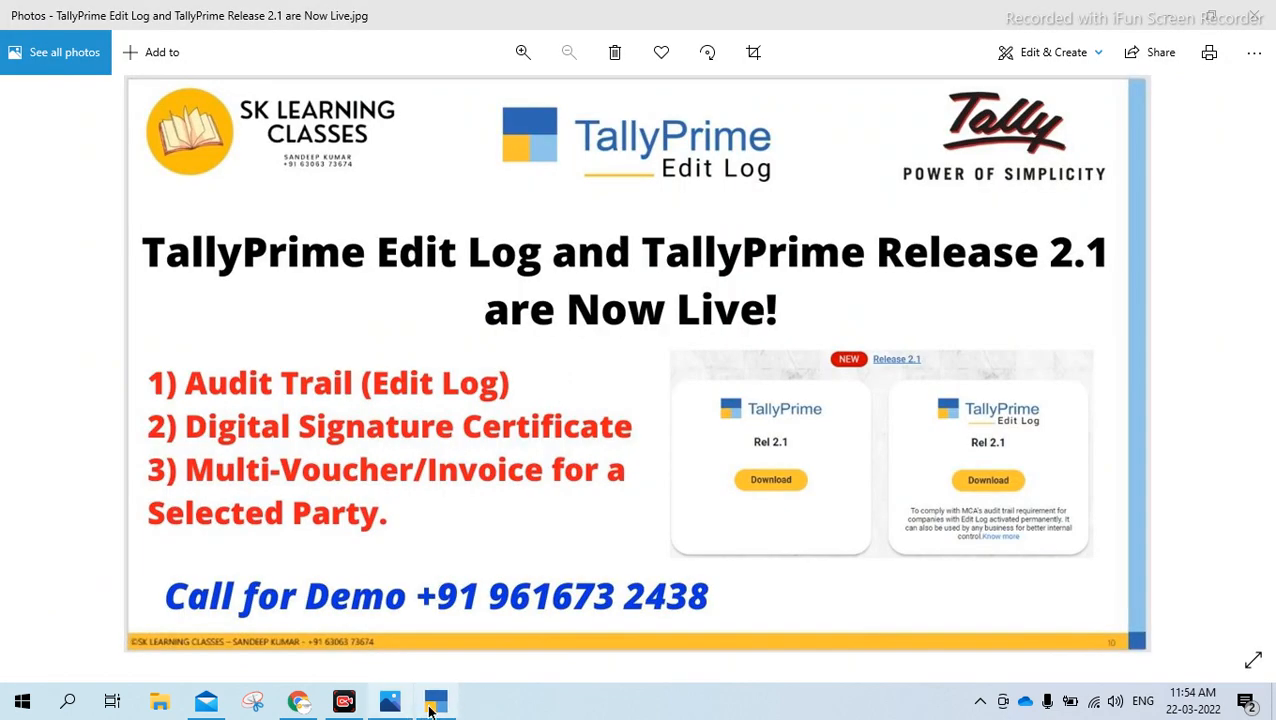
# Switch to TallyPrime Release 2.0.1 and leave the voucher print configuration to return to the Gateway of Tally
pyautogui.click(426, 706)
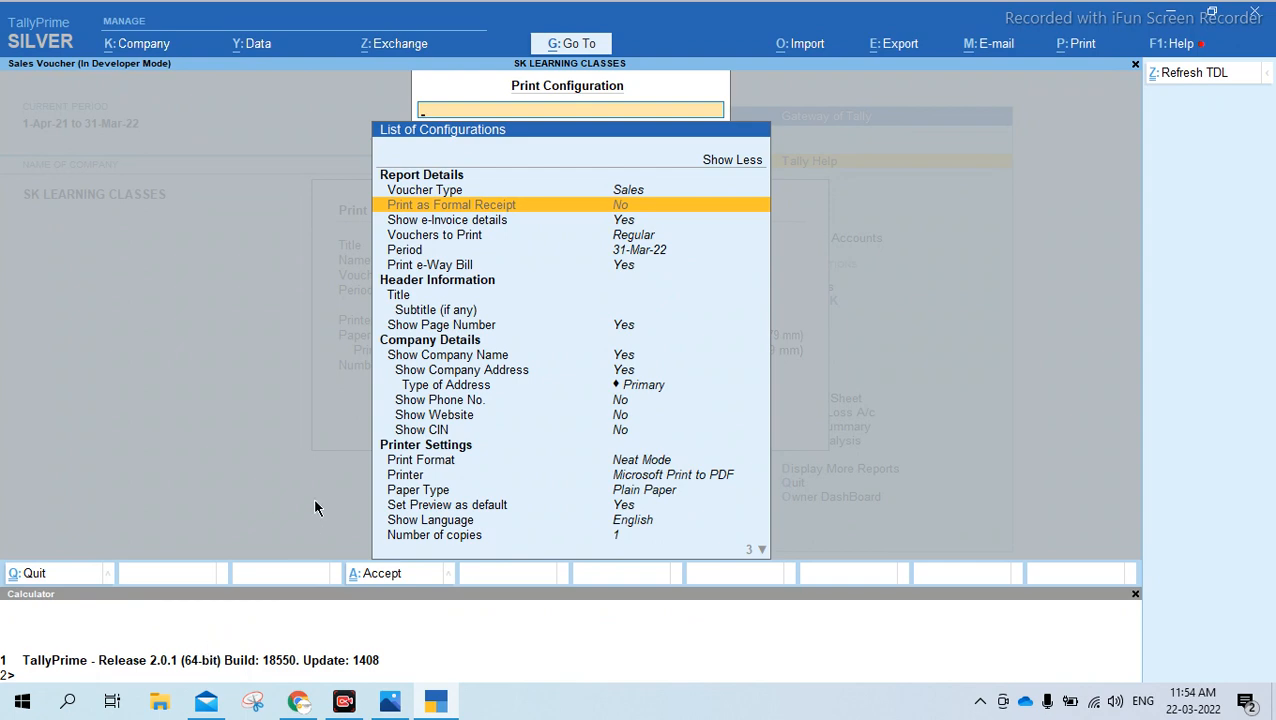
pyautogui.press('Escape')
pyautogui.press('Escape')
pyautogui.press('Escape')
pyautogui.press('y')
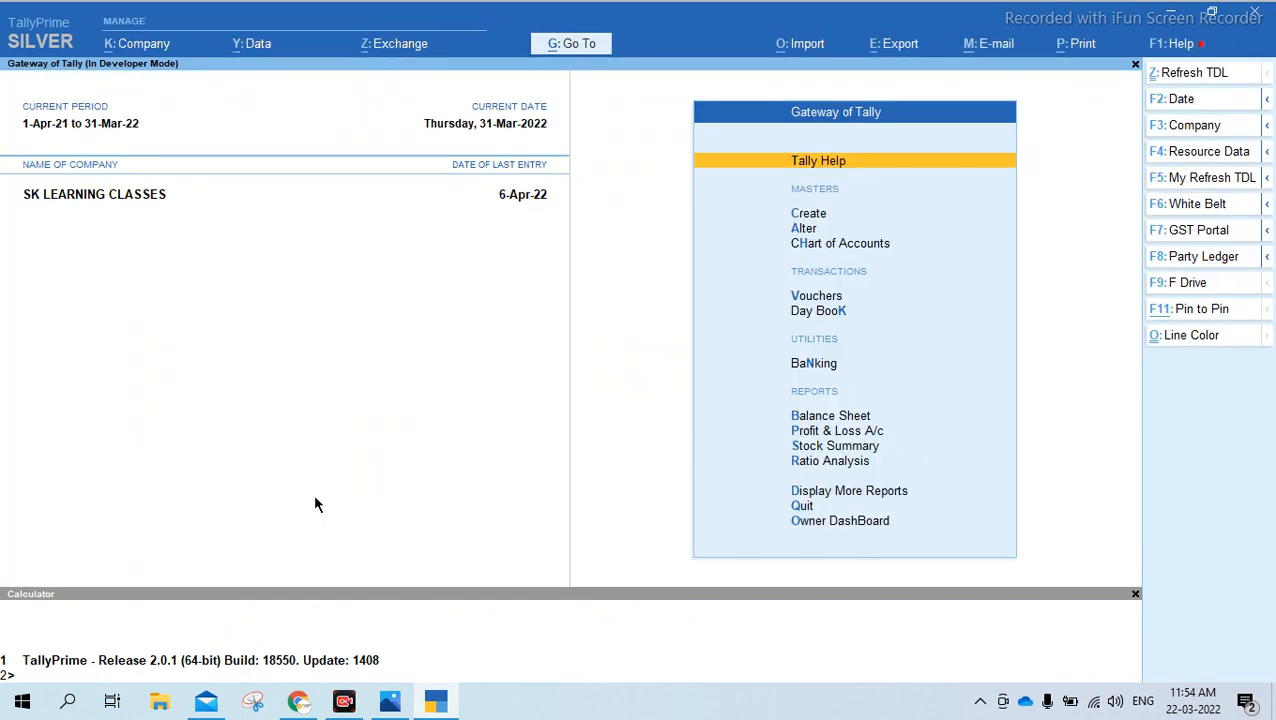
# Open the Product Update report in Release 2.0.1 and select TallyPrime Release 2.1
pyautogui.click(1170, 45)
pyautogui.press('Down')
pyautogui.press('Down')
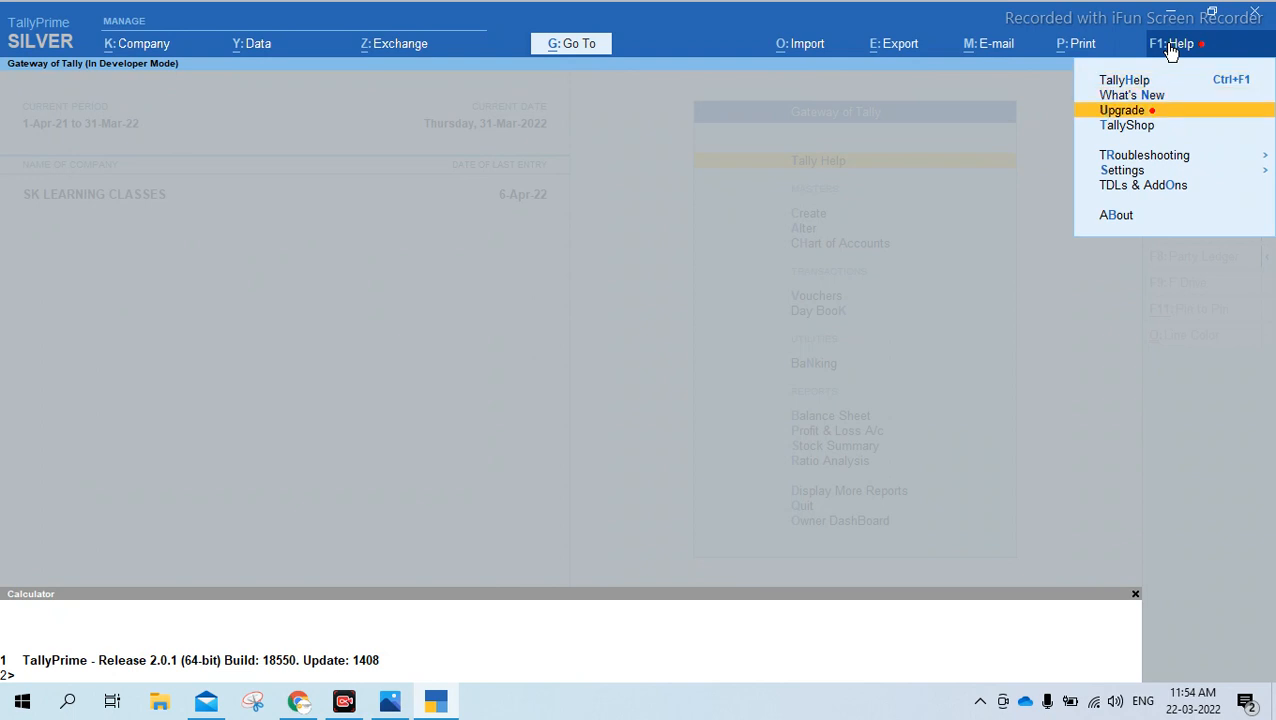
pyautogui.press('Return')
pyautogui.press('Down')
pyautogui.press('Down')
pyautogui.press('Down')
pyautogui.press('Up')
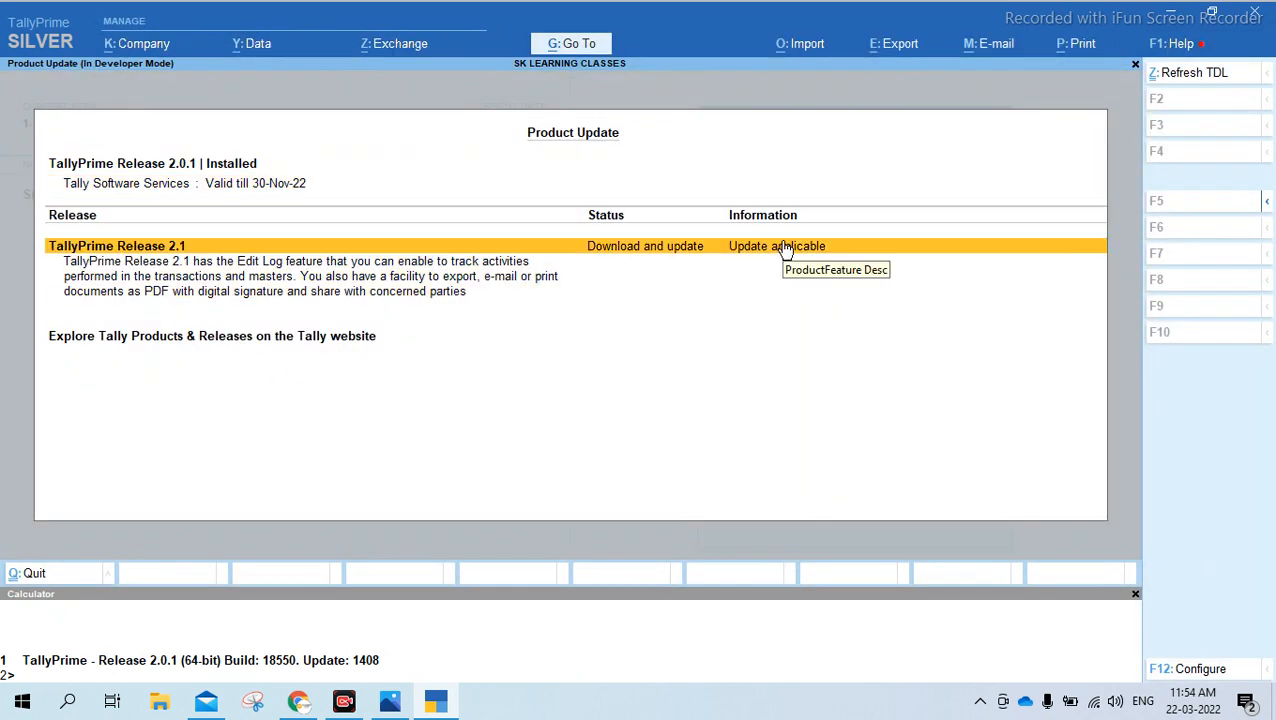
# Upgrade to TallyPrime Release 2.1, accepting the download and installation and the restart with administrator rights
pyautogui.press('Return')
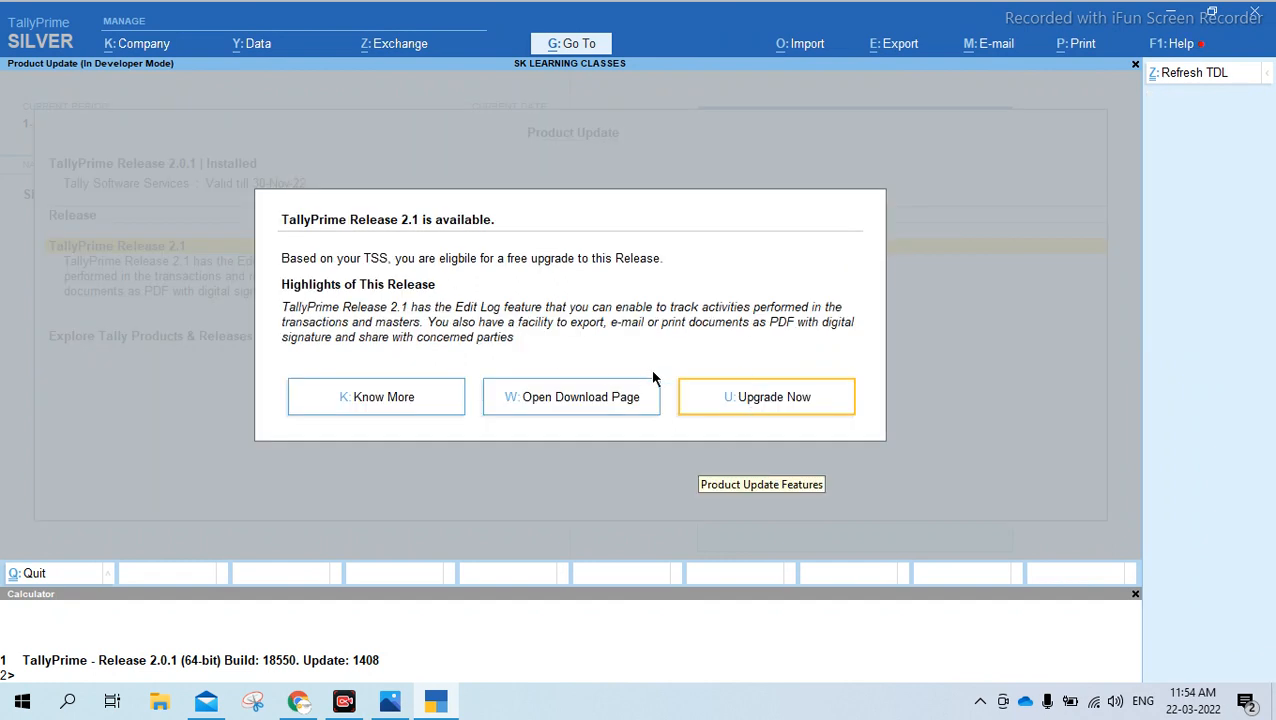
pyautogui.click(755, 400)
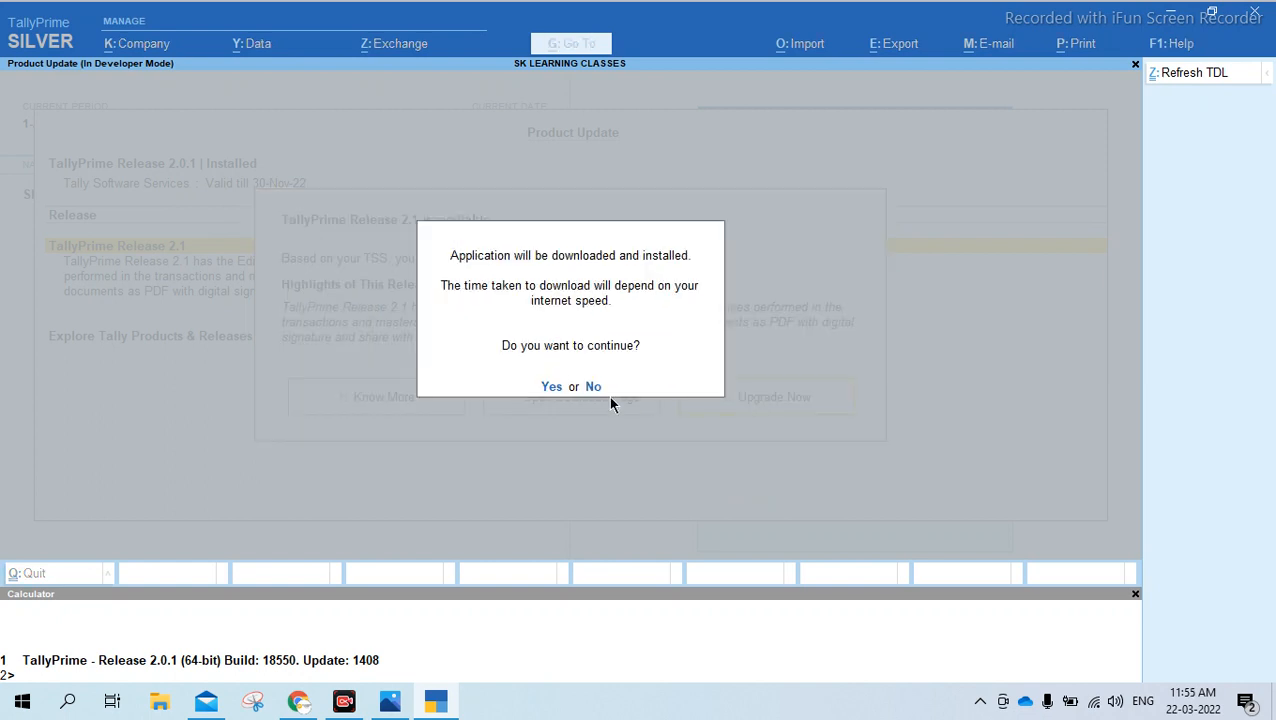
pyautogui.click(553, 388)
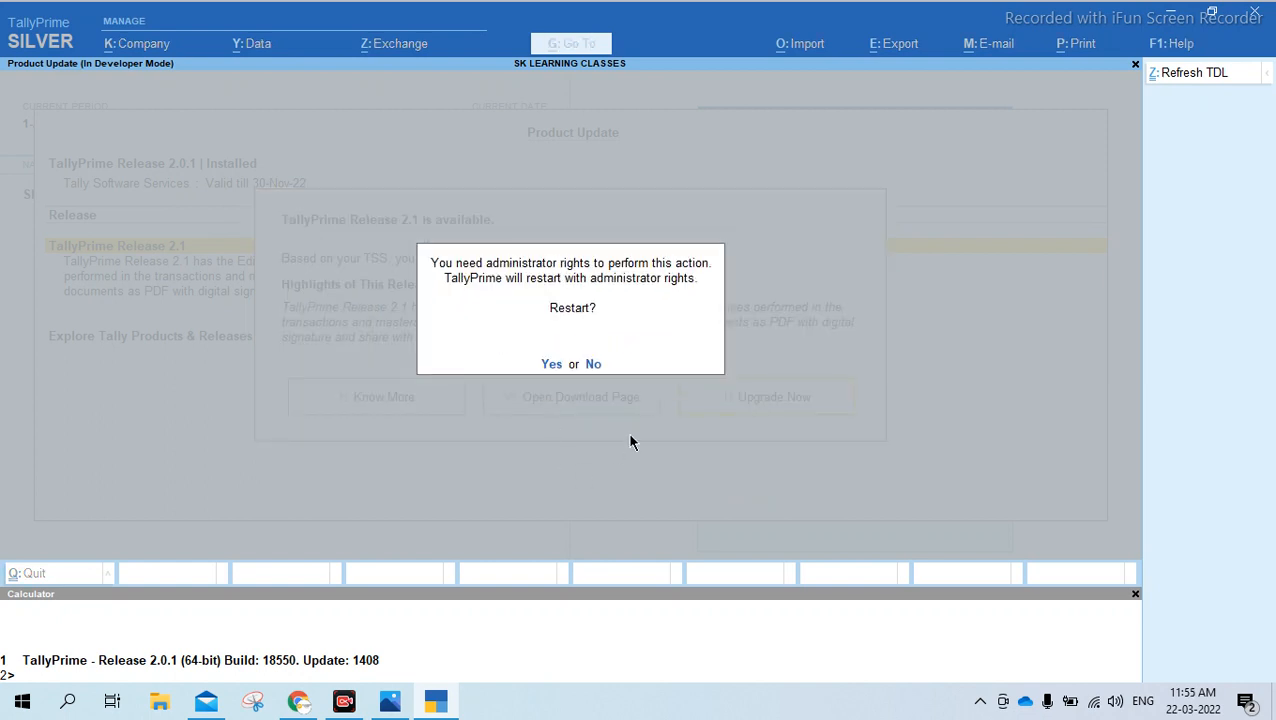
pyautogui.click(553, 366)
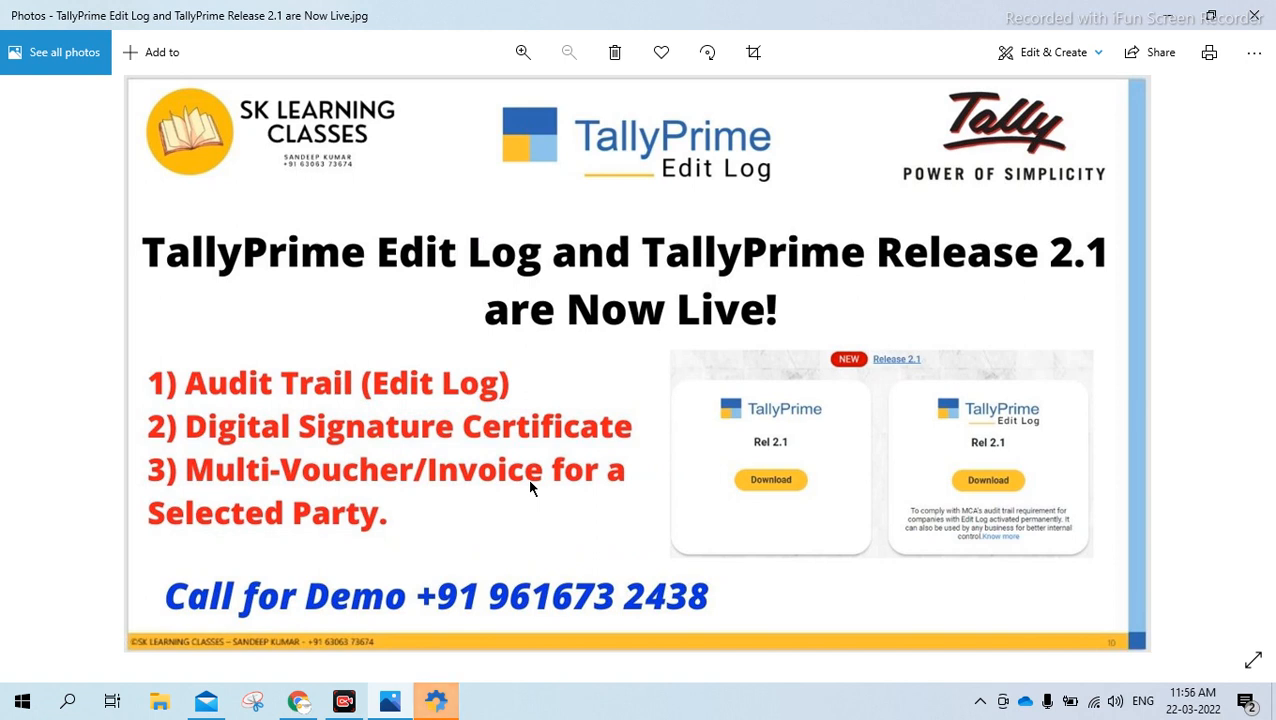
# Start the updated TallyPrime from the Setup Manager and keep it open at the company selection
pyautogui.click(437, 703)
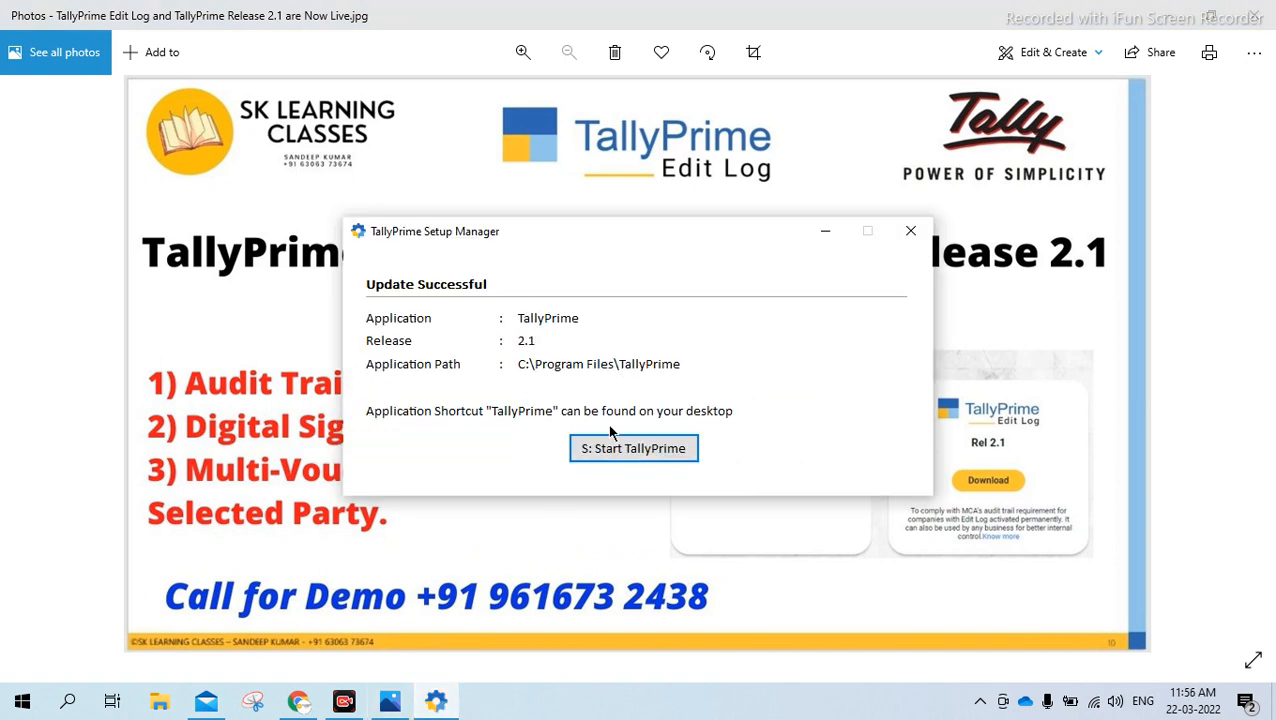
pyautogui.click(648, 457)
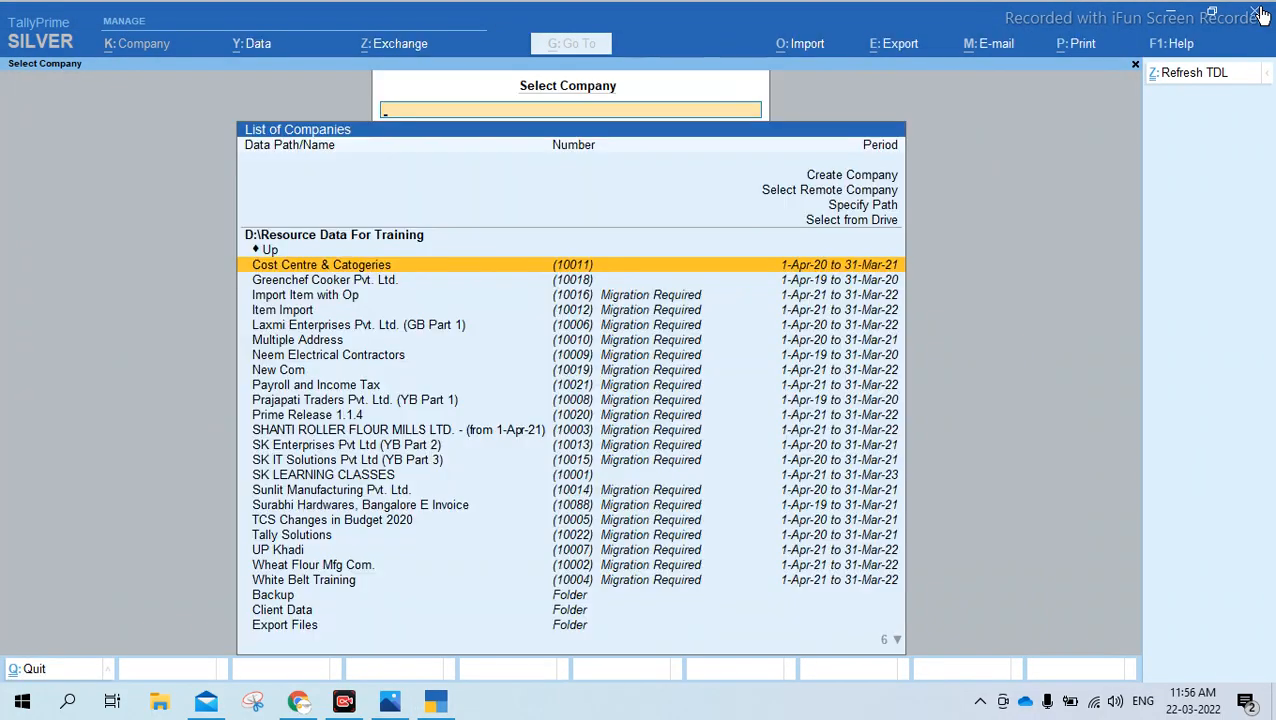
pyautogui.click(1255, 12)
pyautogui.press('n')
# Check the installed release in the Product Update report of the upgraded TallyPrime
pyautogui.click(1158, 45)
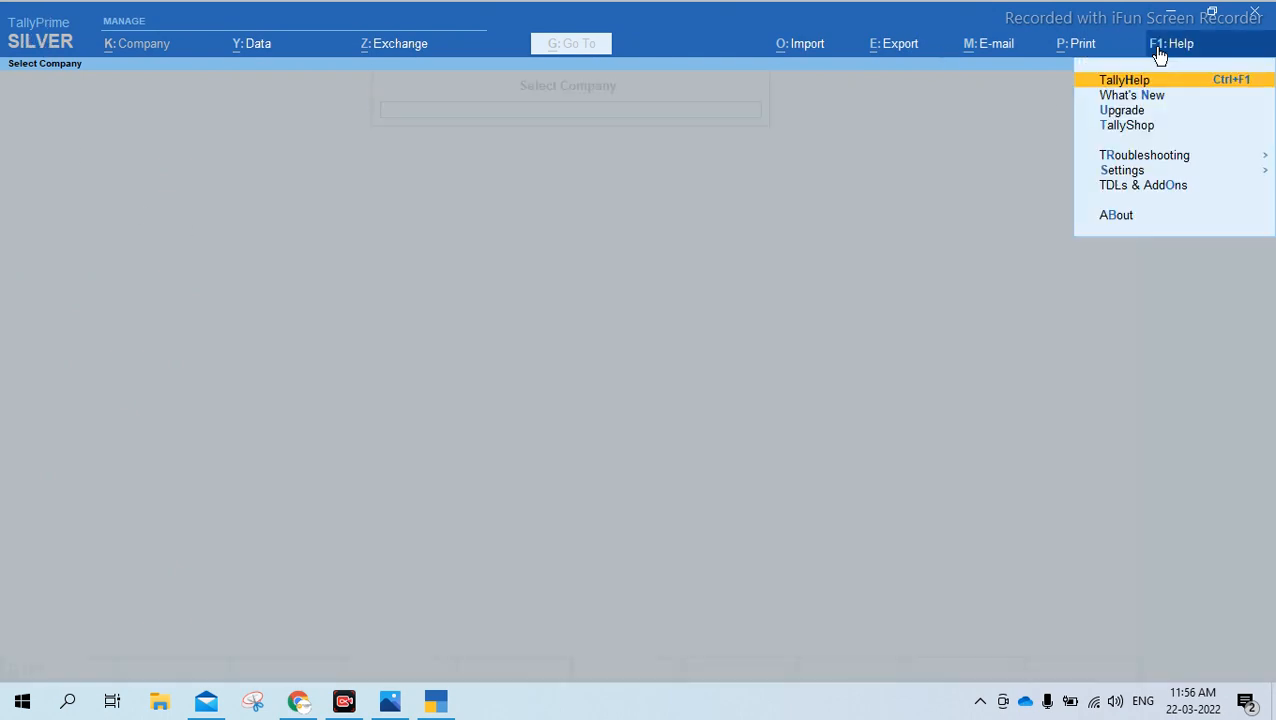
pyautogui.press('Down')
pyautogui.press('Down')
pyautogui.press('Down')
pyautogui.press('Up')
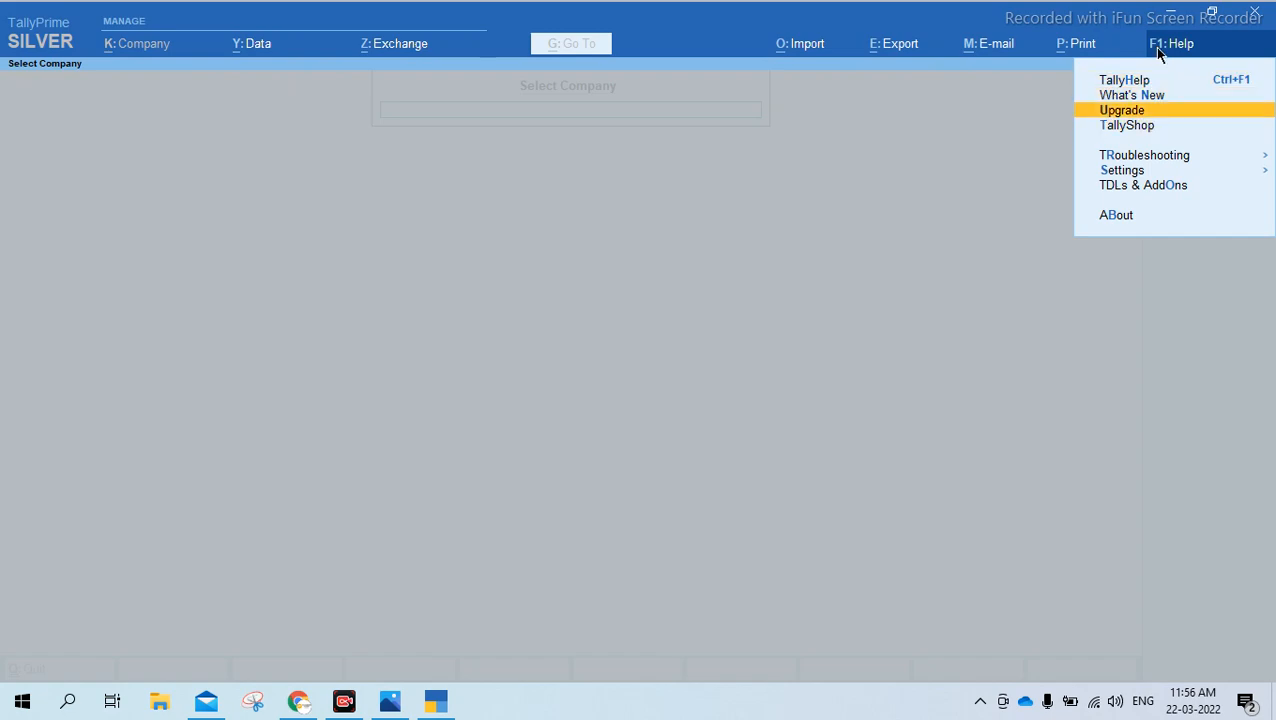
pyautogui.press('Return')
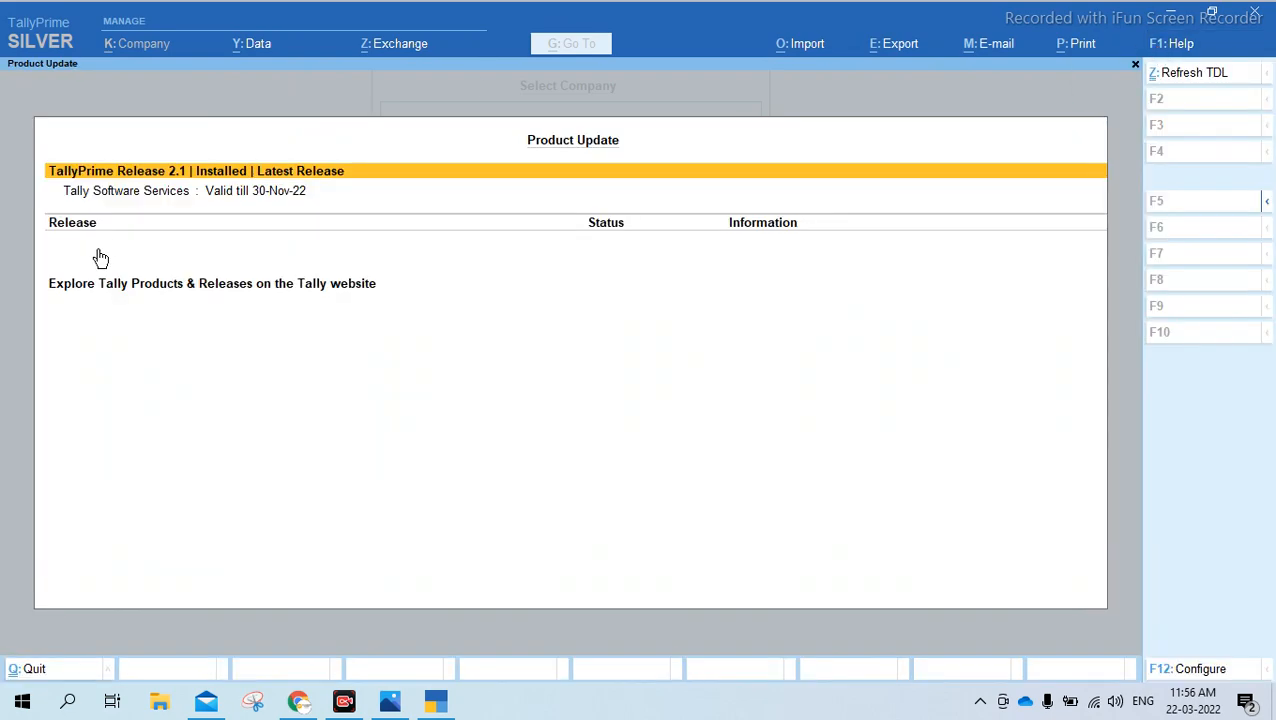
# Close the Product Update report and quit TallyPrime
pyautogui.press('Escape')
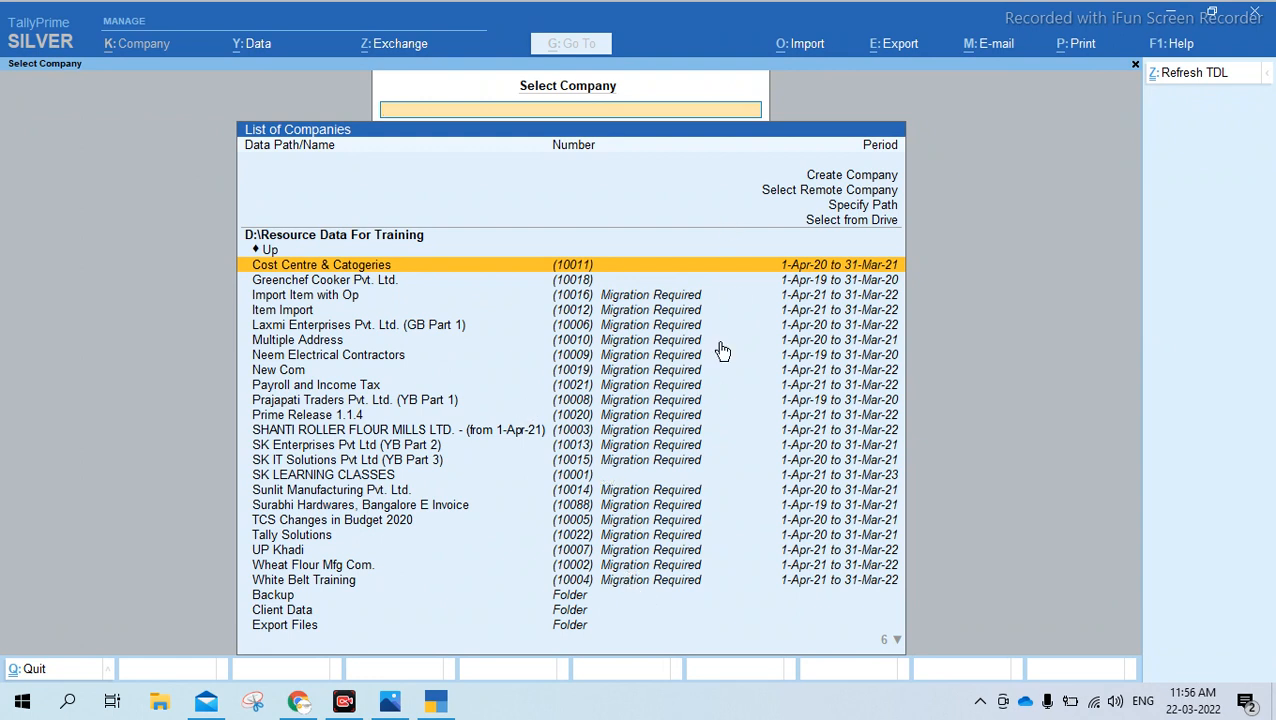
pyautogui.click(1258, 15)
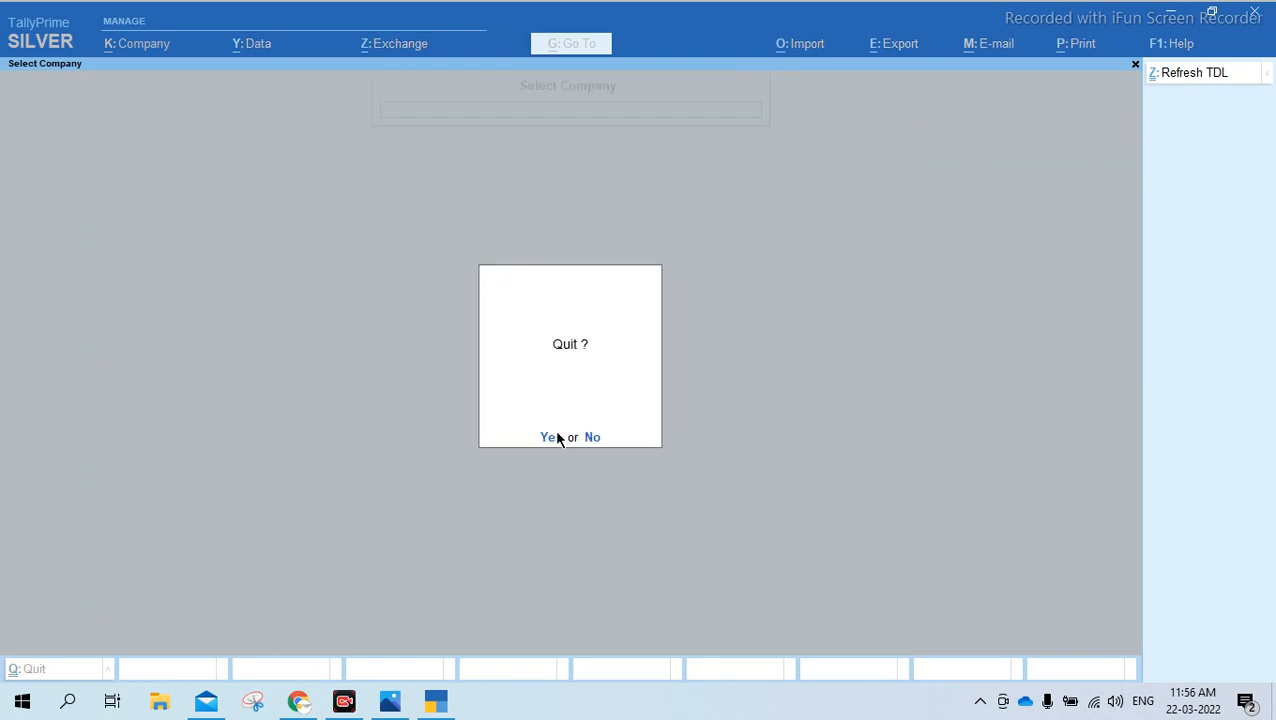
pyautogui.click(554, 431)
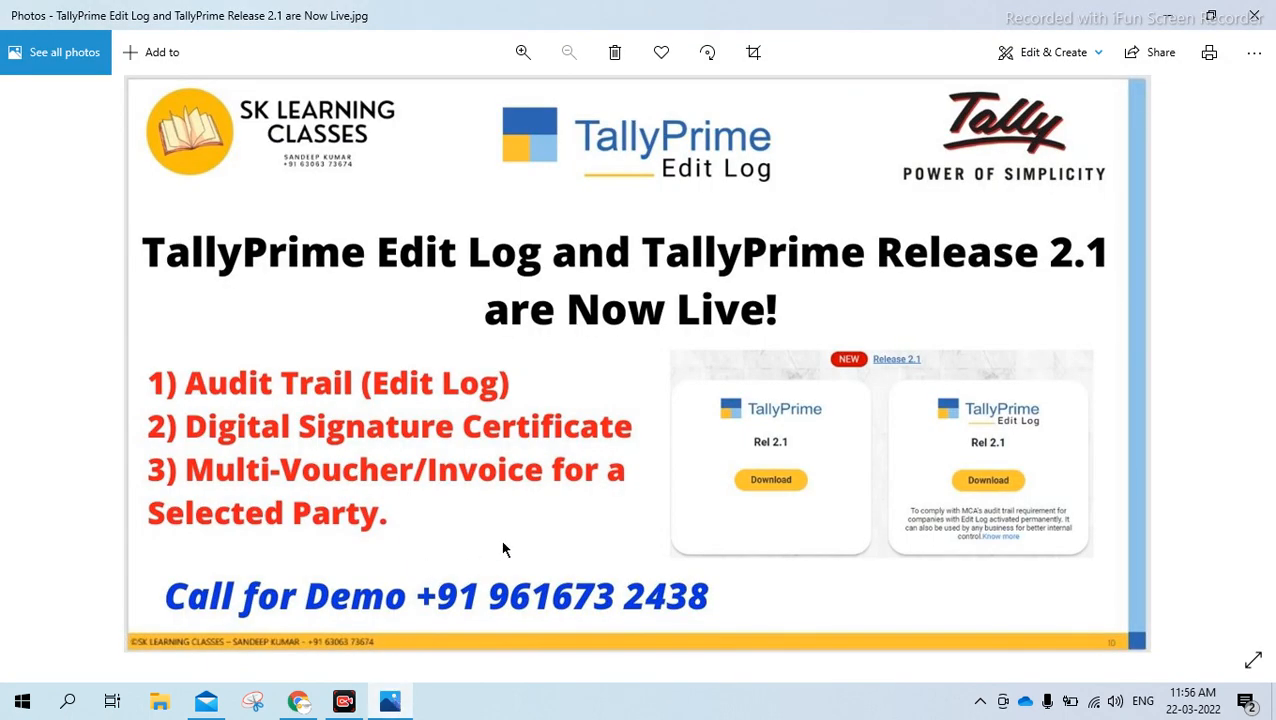